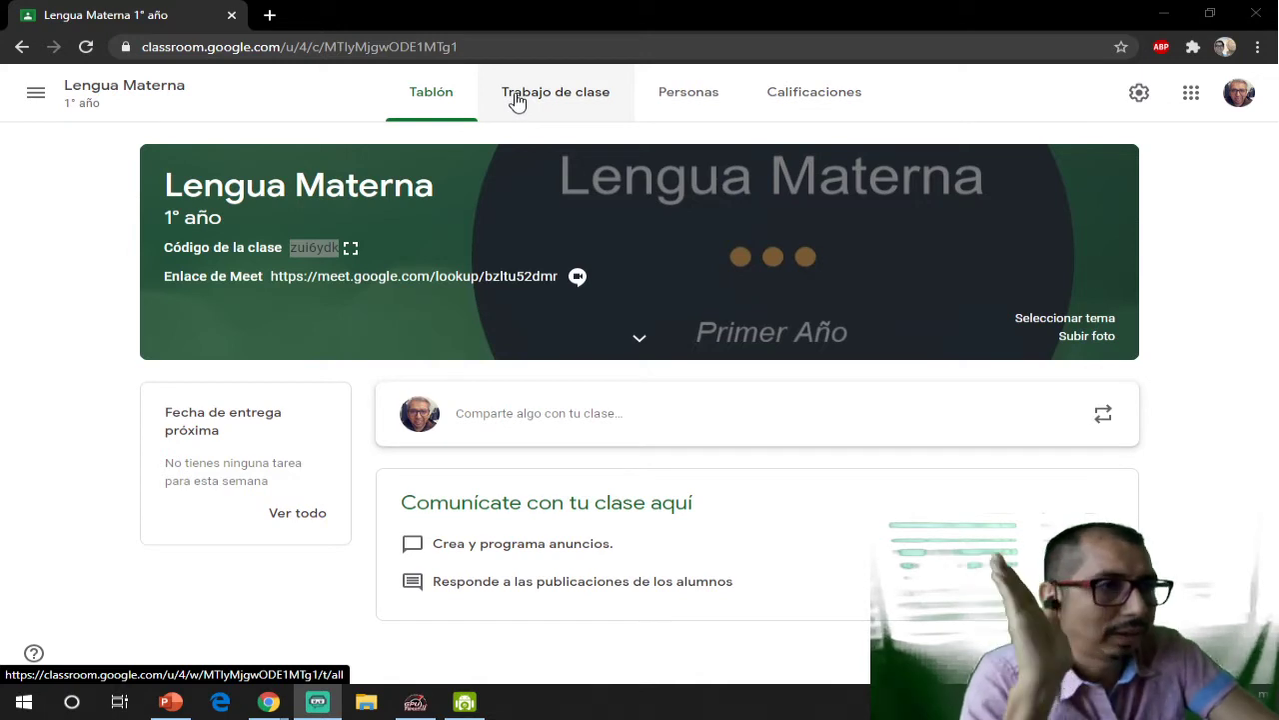
# - Open the class's Trabajo de clase page and highlight the hints about organizing work by topics and ordering it for students
pyautogui.click(516, 100)
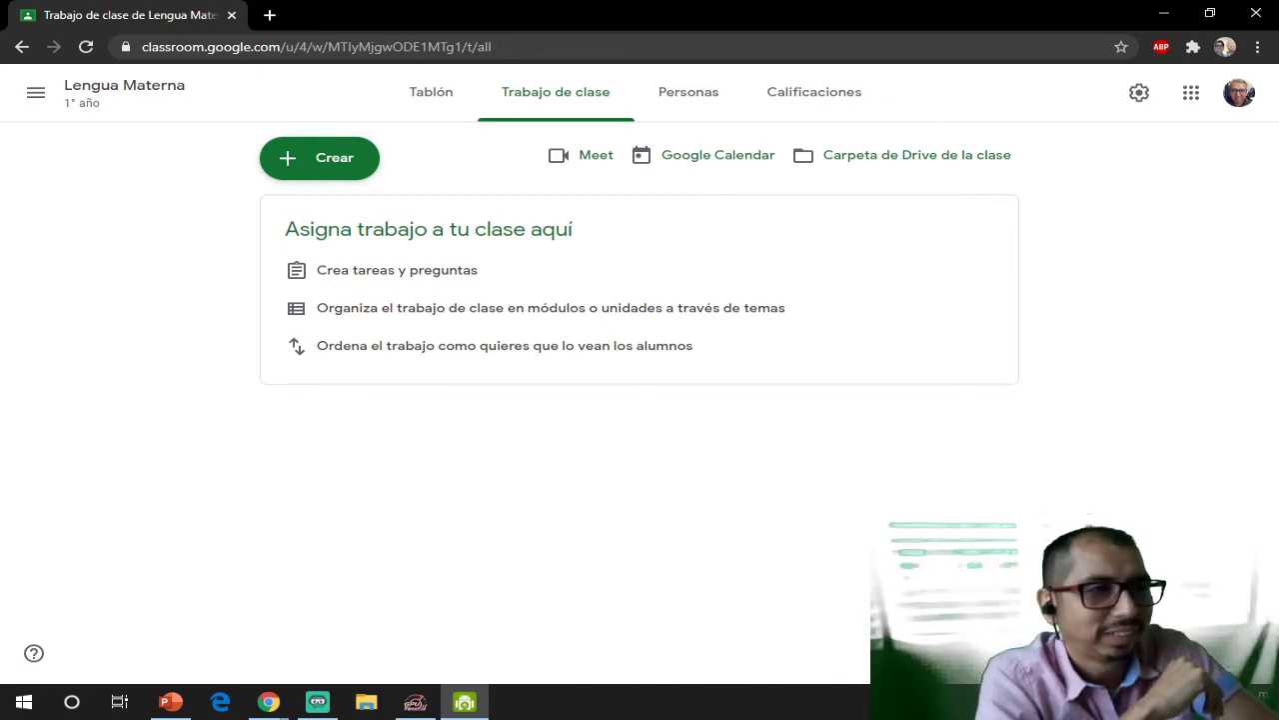
pyautogui.hotkey('alt', 'Tab')
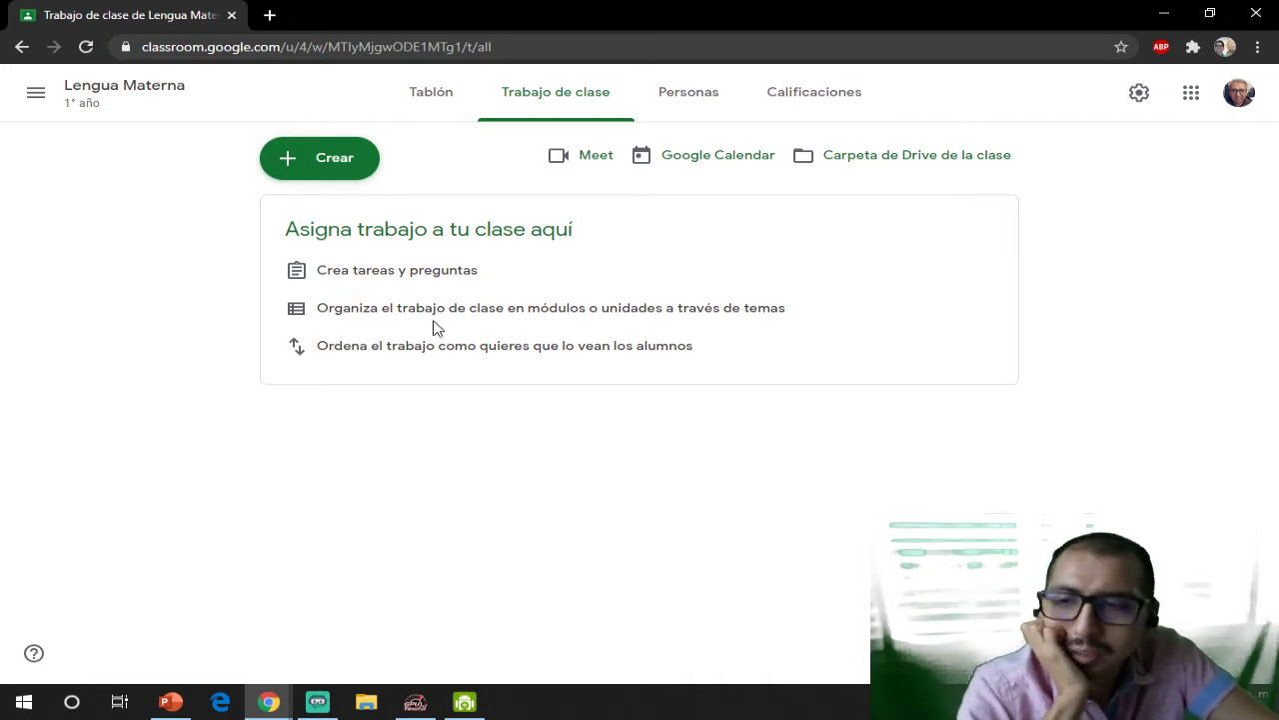
pyautogui.moveTo(454, 310); pyautogui.dragTo(796, 305)
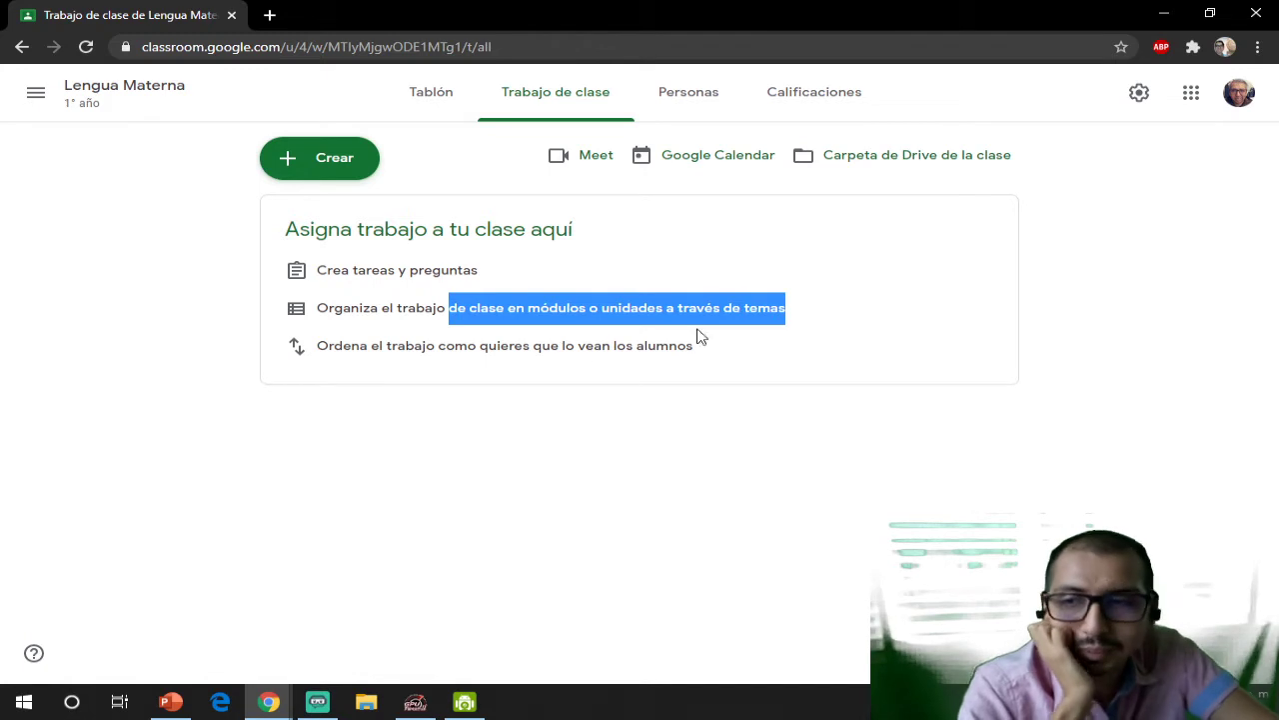
pyautogui.moveTo(313, 346); pyautogui.dragTo(660, 442)
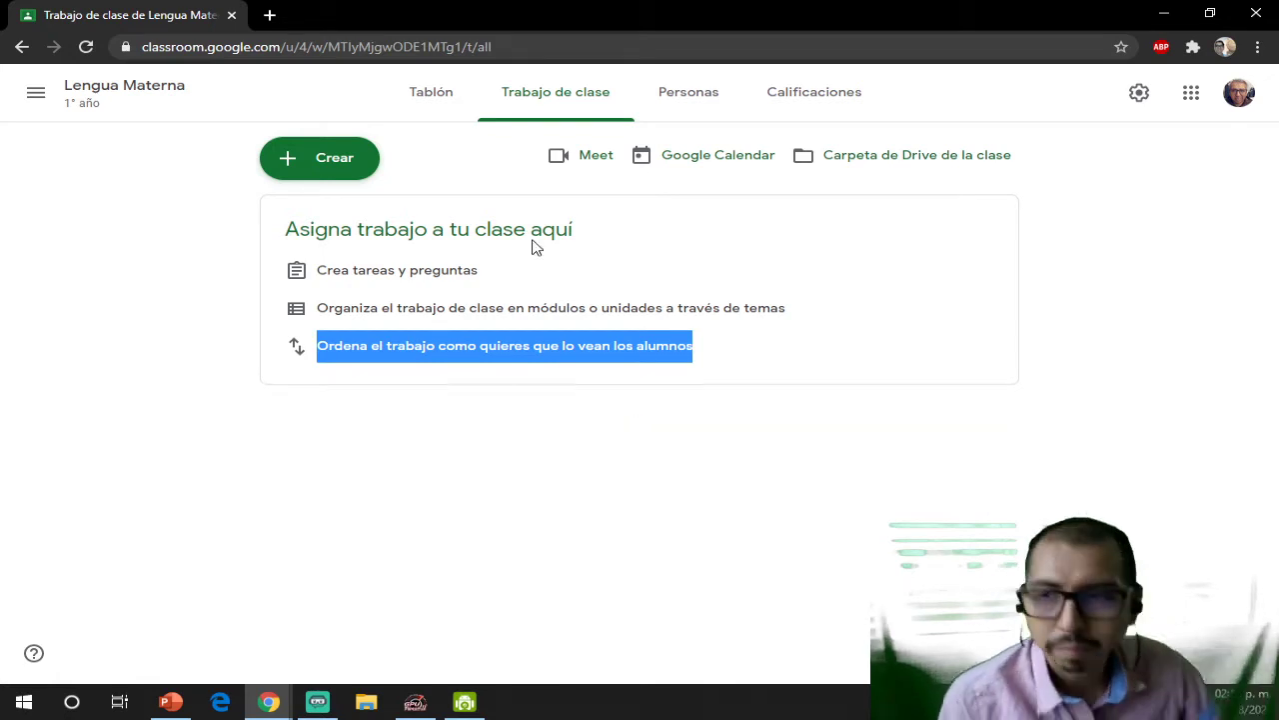
# - Add a topic named "Unidad 1" to the classwork
pyautogui.click(330, 158)
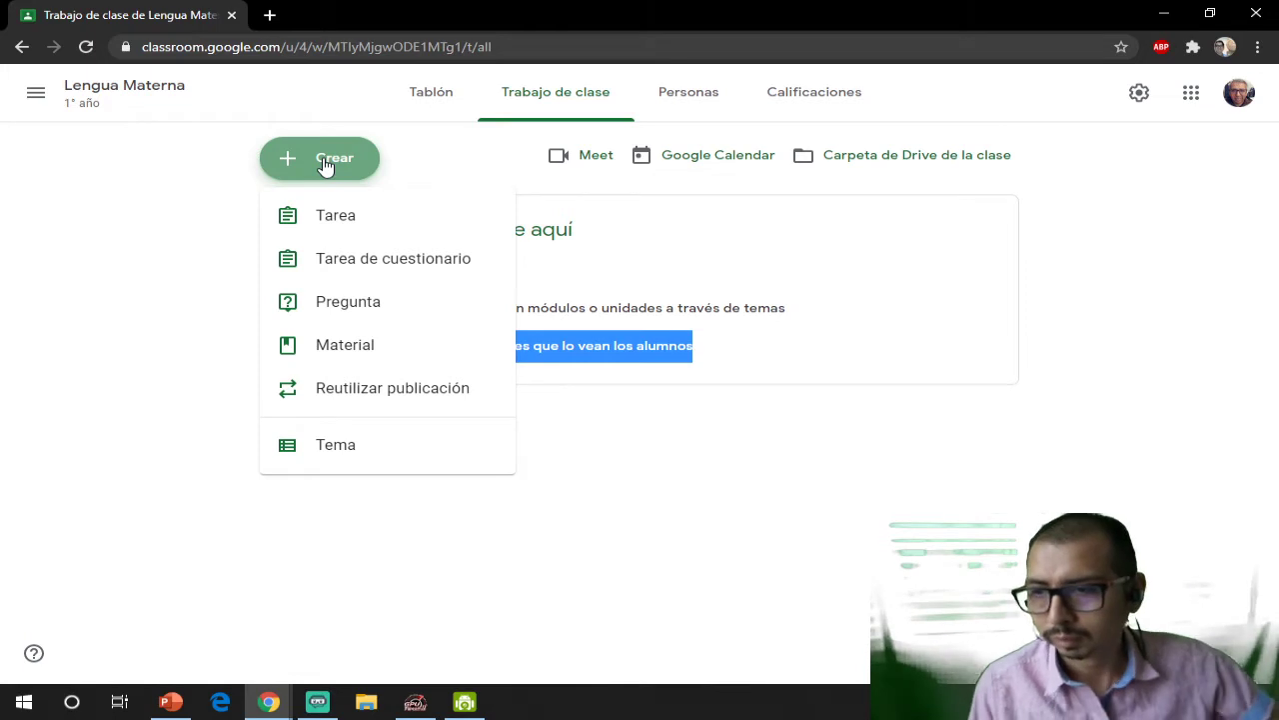
pyautogui.click(333, 446)
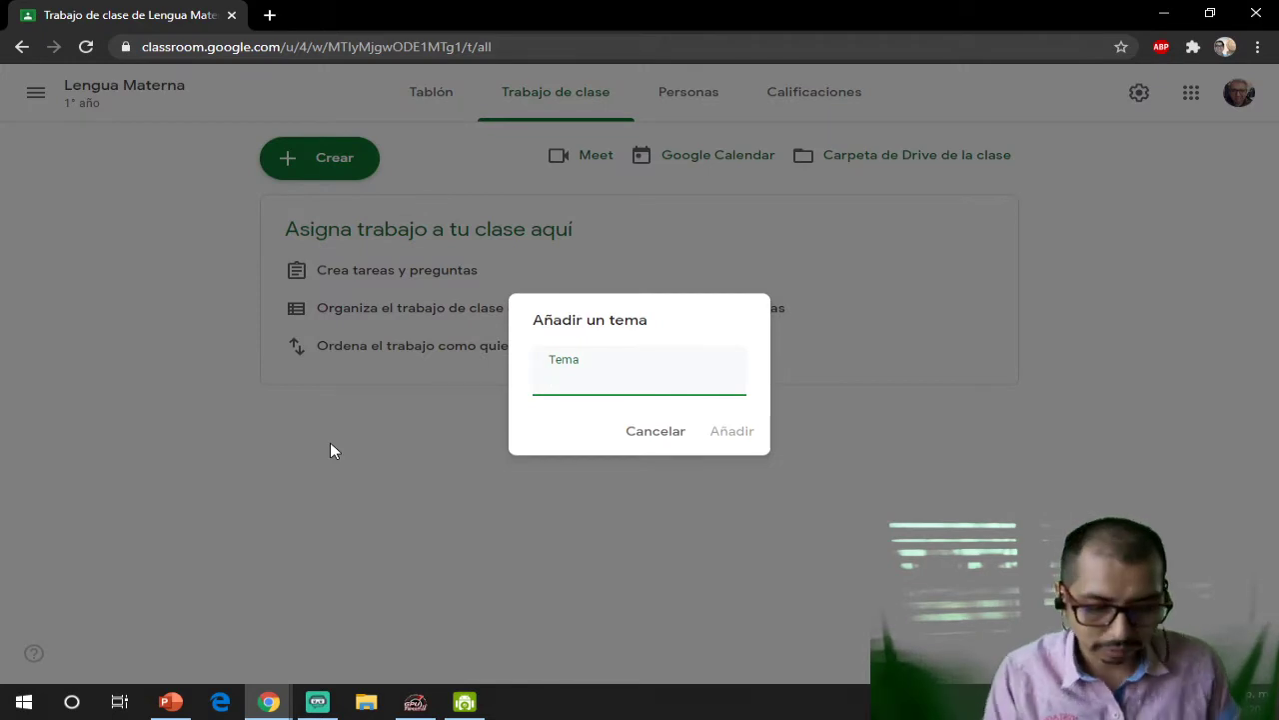
pyautogui.write('Unidad 1')
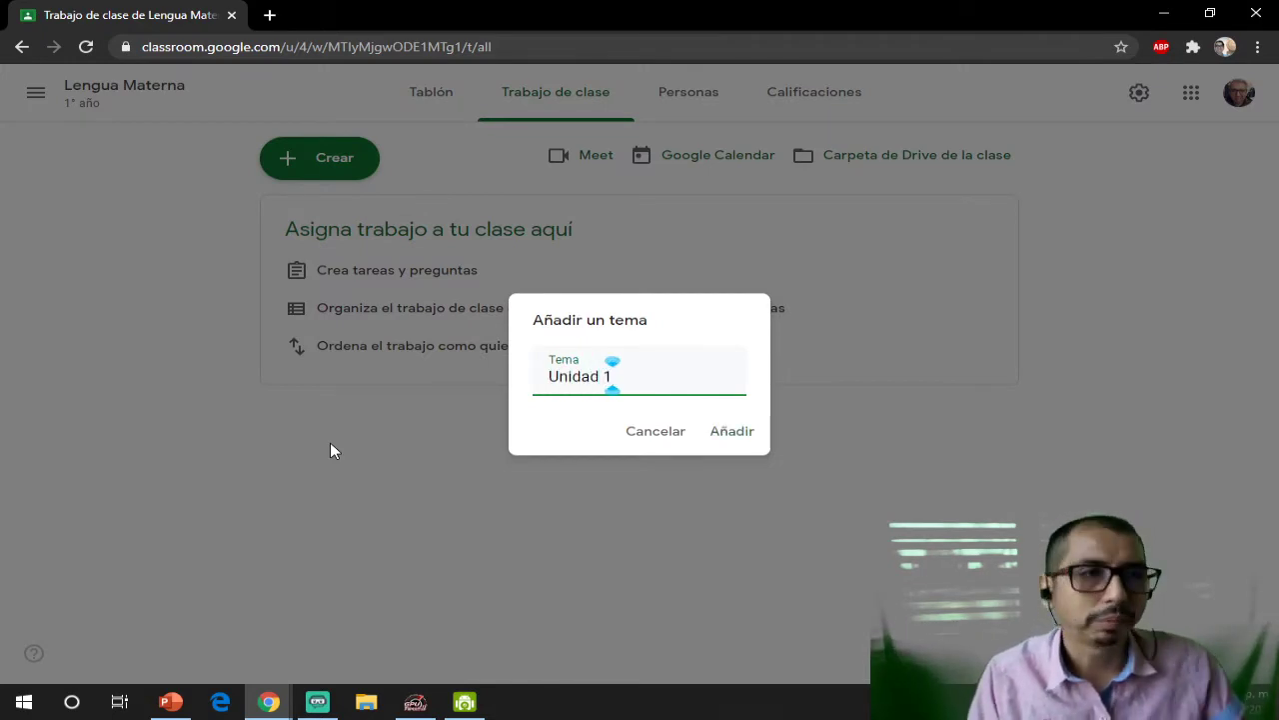
pyautogui.click(736, 434)
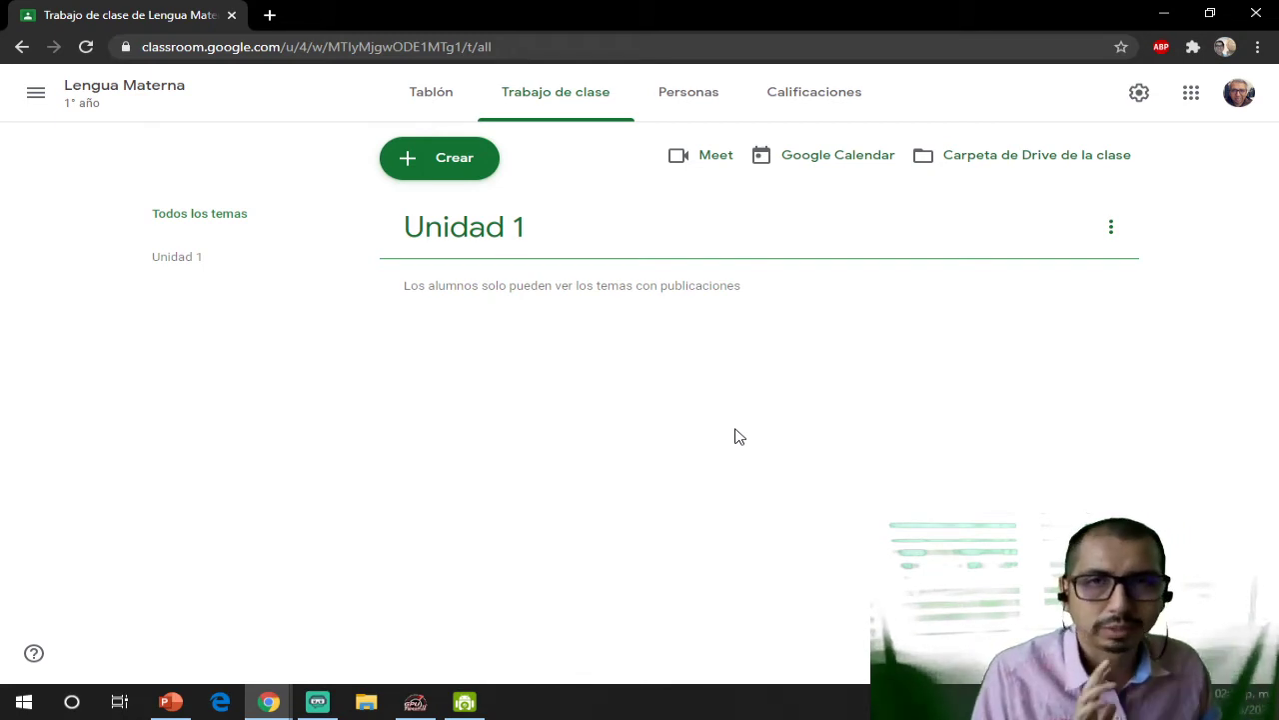
# - Create a new Tarea and give it the title "U1 A1 lectura"
pyautogui.click(450, 180)
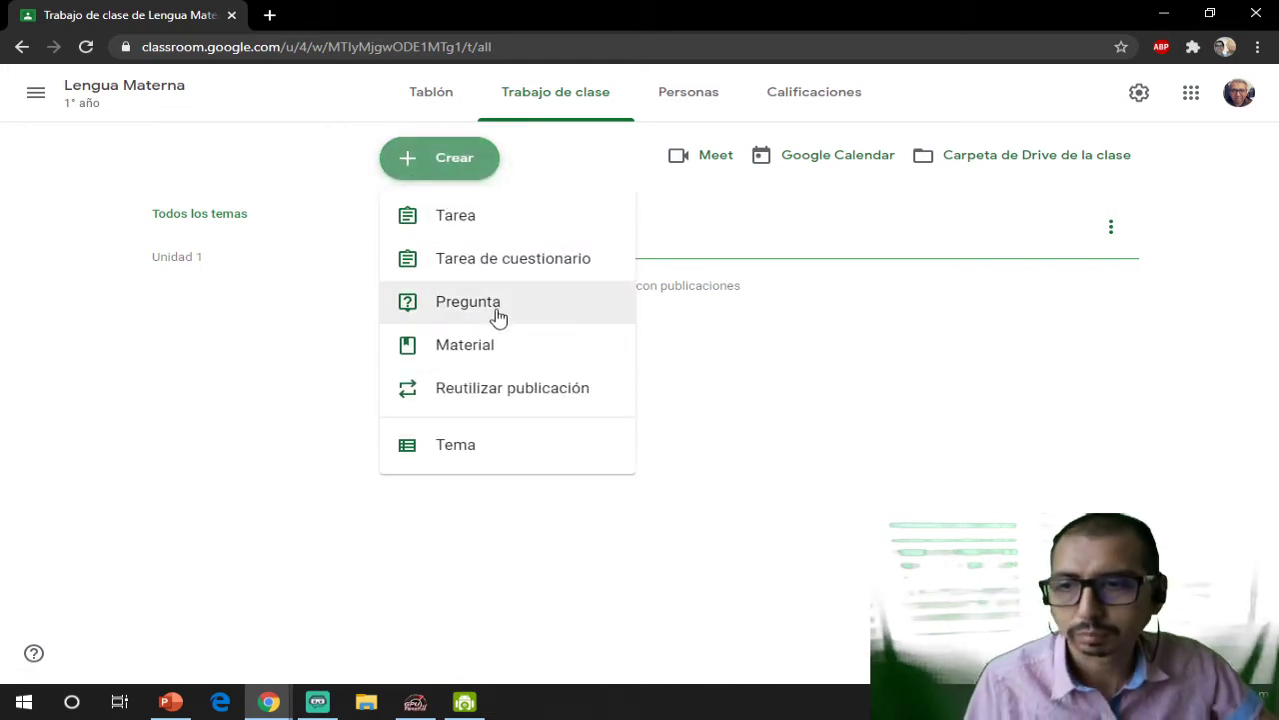
pyautogui.click(514, 222)
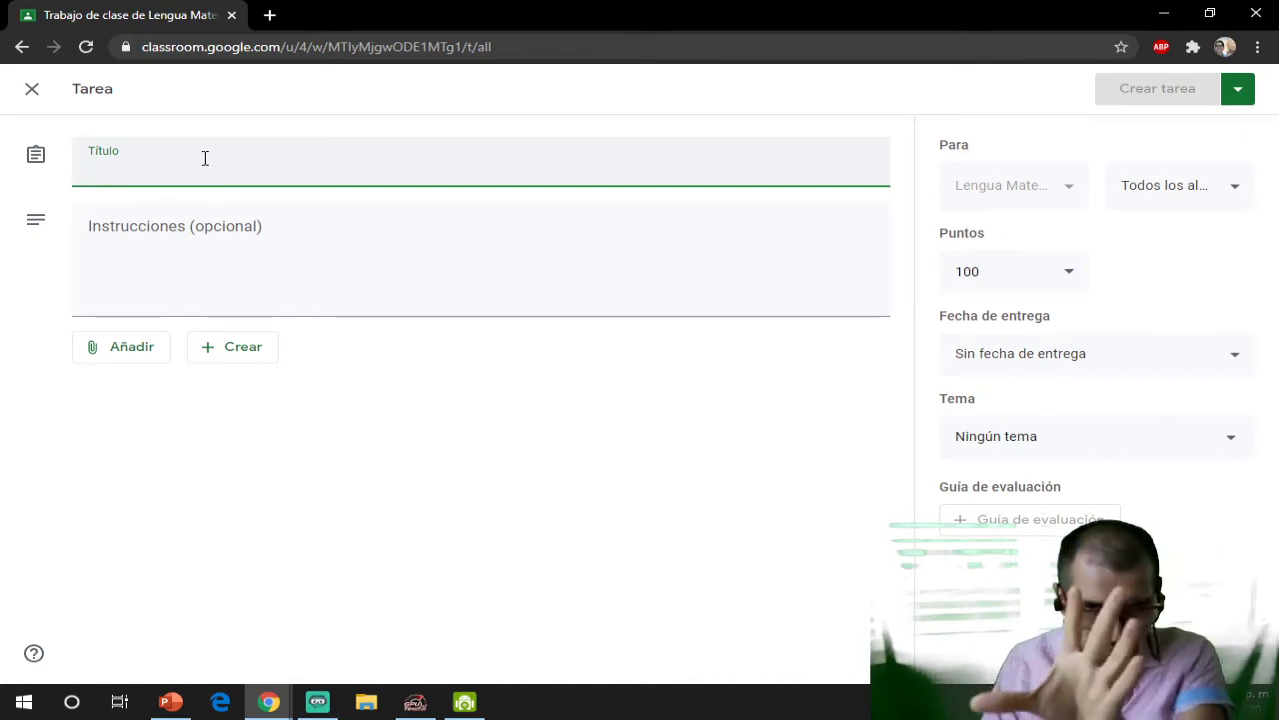
pyautogui.write('U')
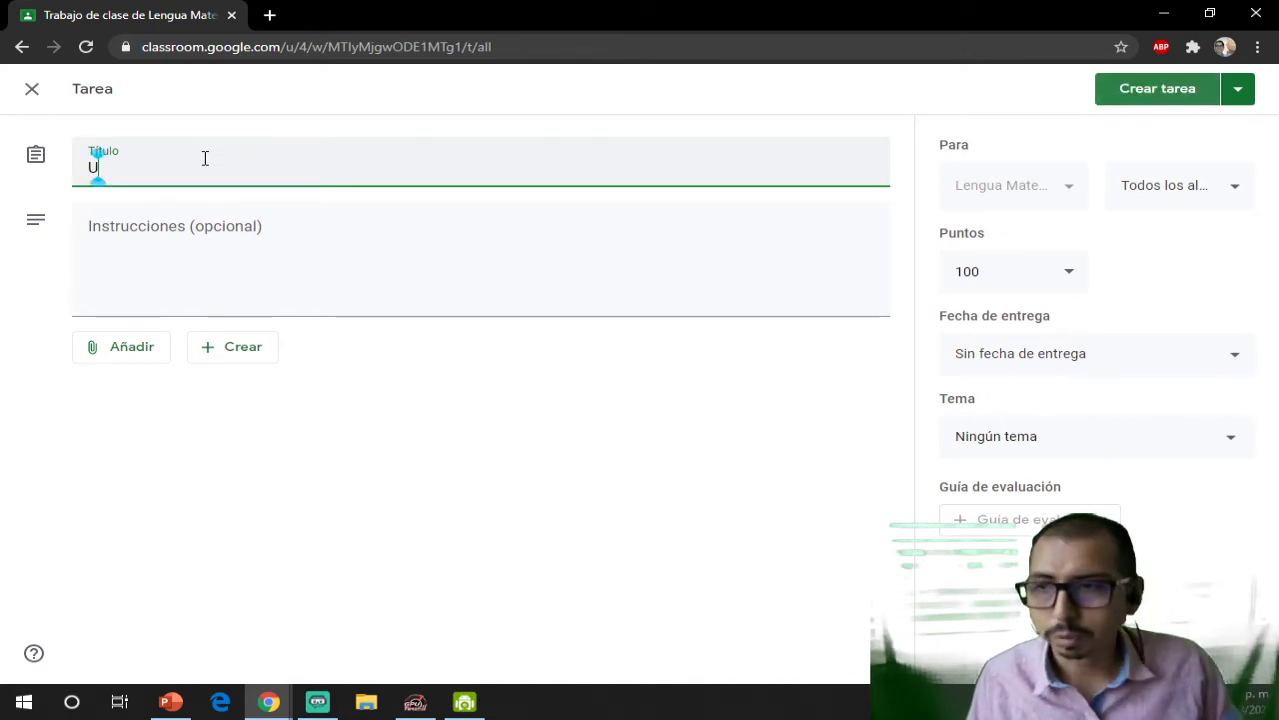
pyautogui.write('1 ')
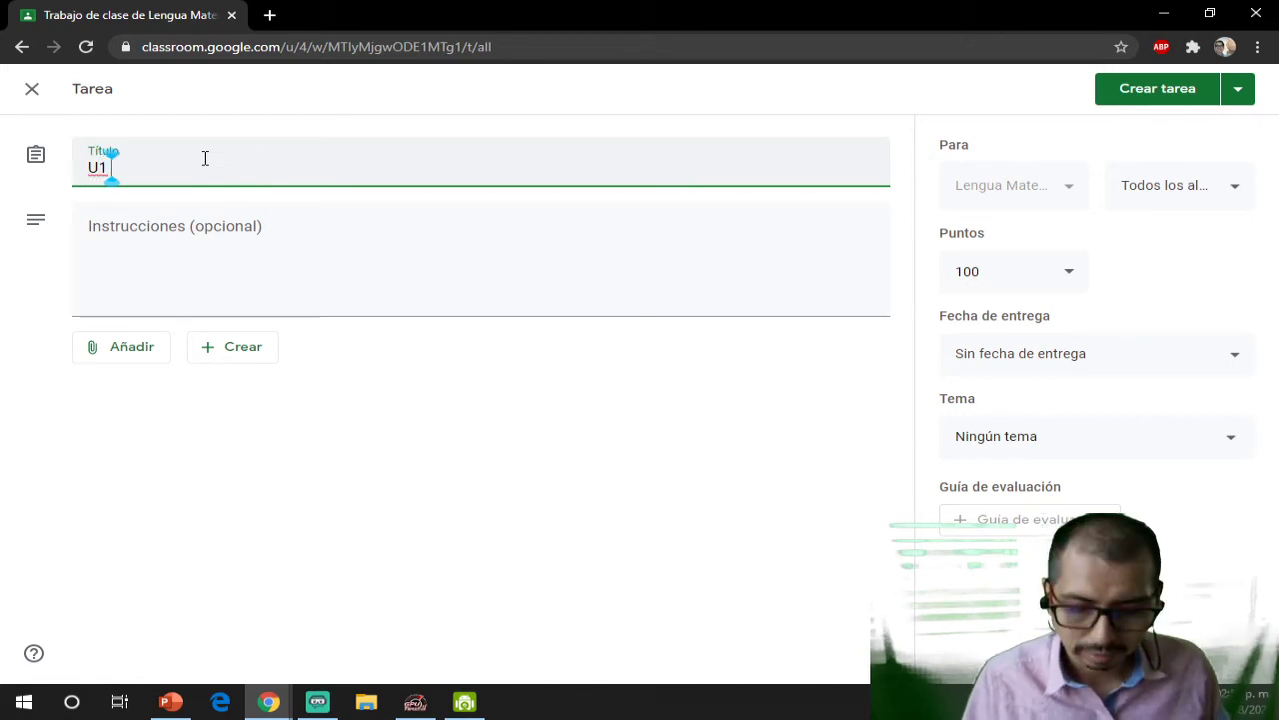
pyautogui.write('A1')
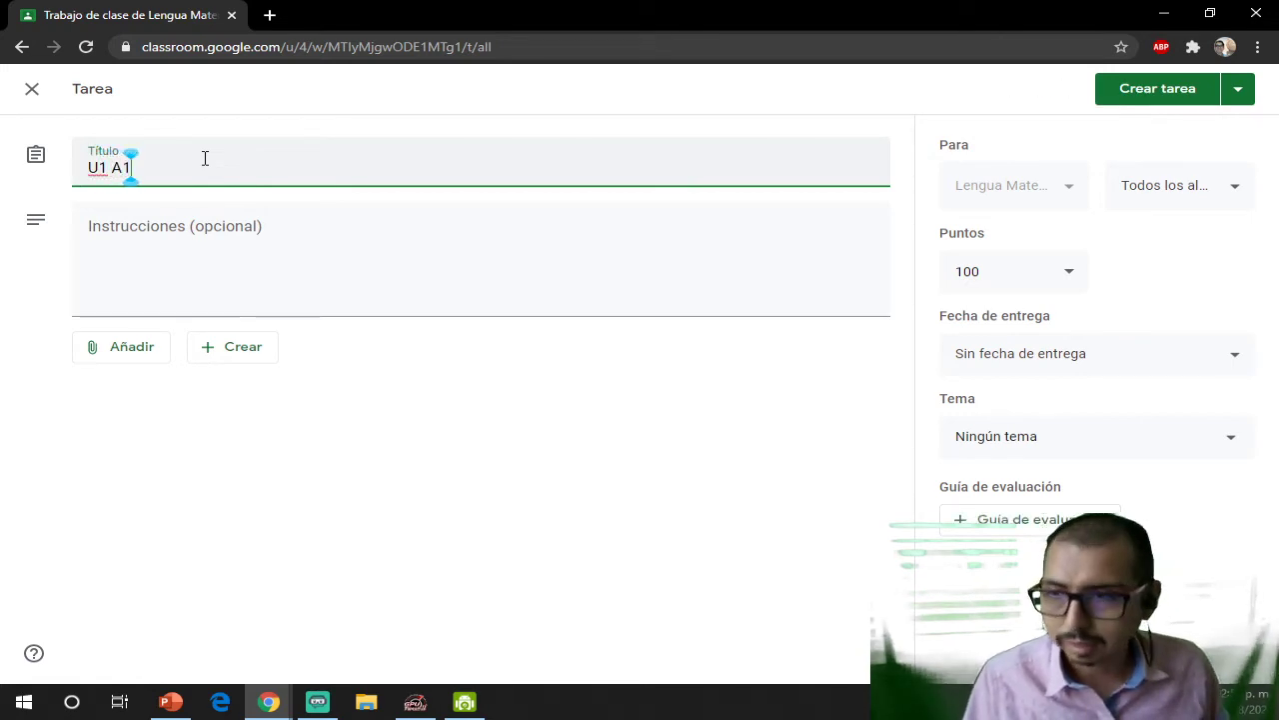
pyautogui.press('Tab')
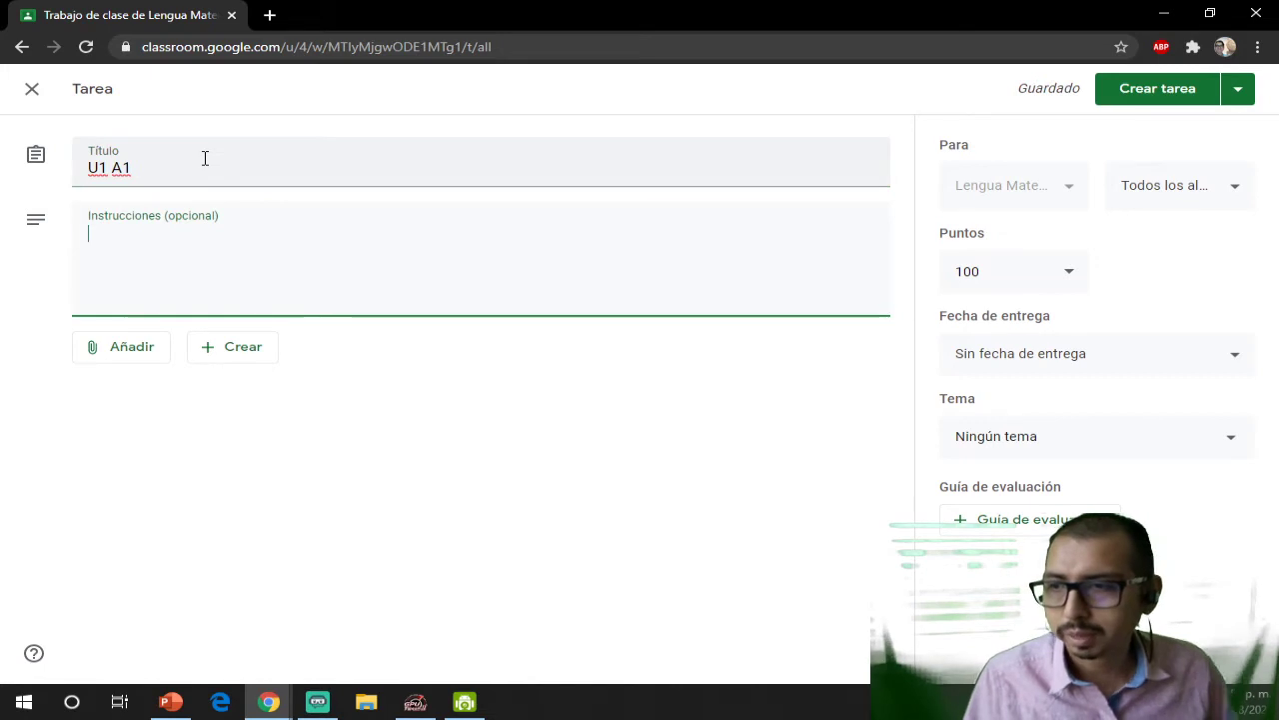
pyautogui.hotkey('shift', 'Tab')
pyautogui.write('lec')
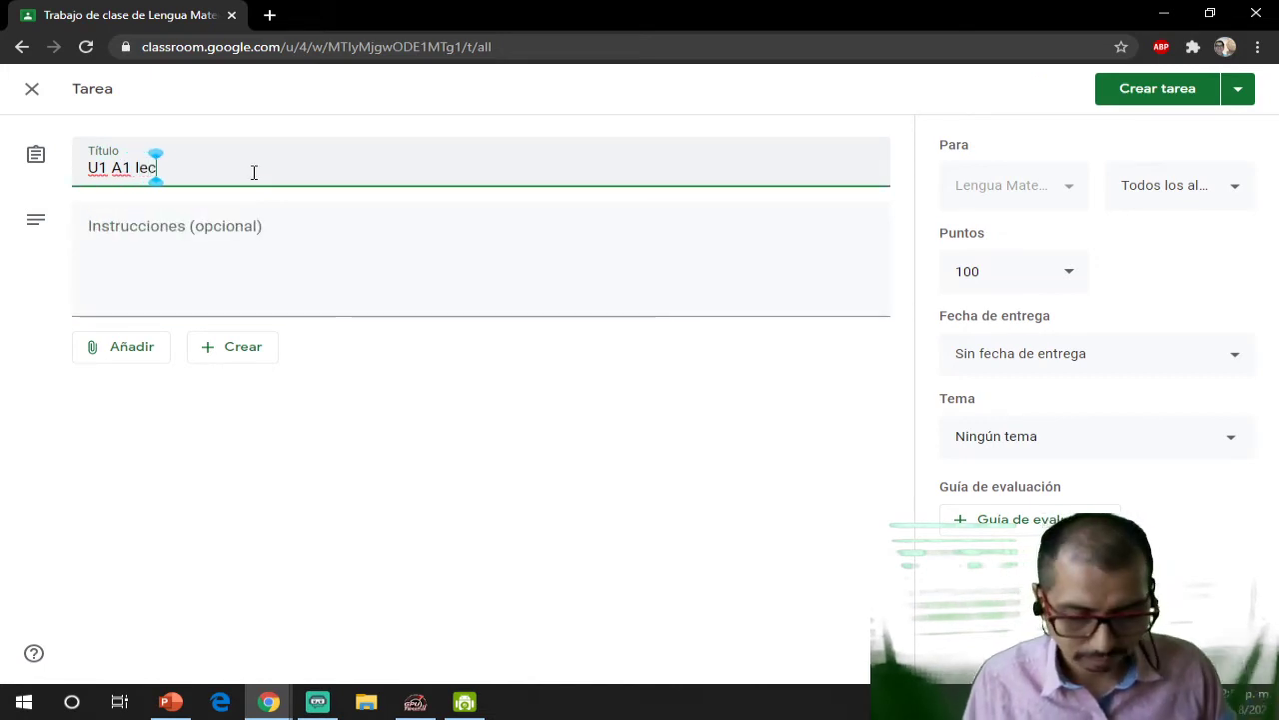
pyautogui.write('tura')
# - Enter "Leer el PDF adjunto" as the assignment's instructions
pyautogui.press('Tab')
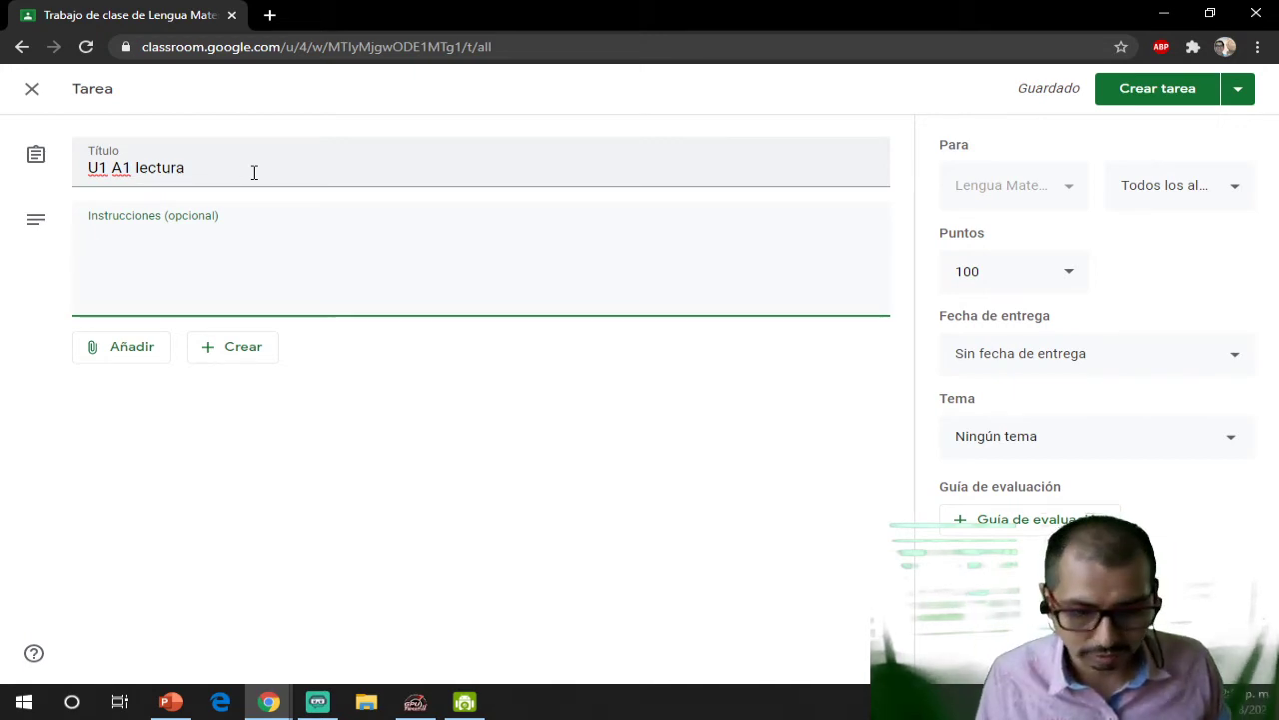
pyautogui.write('Leer')
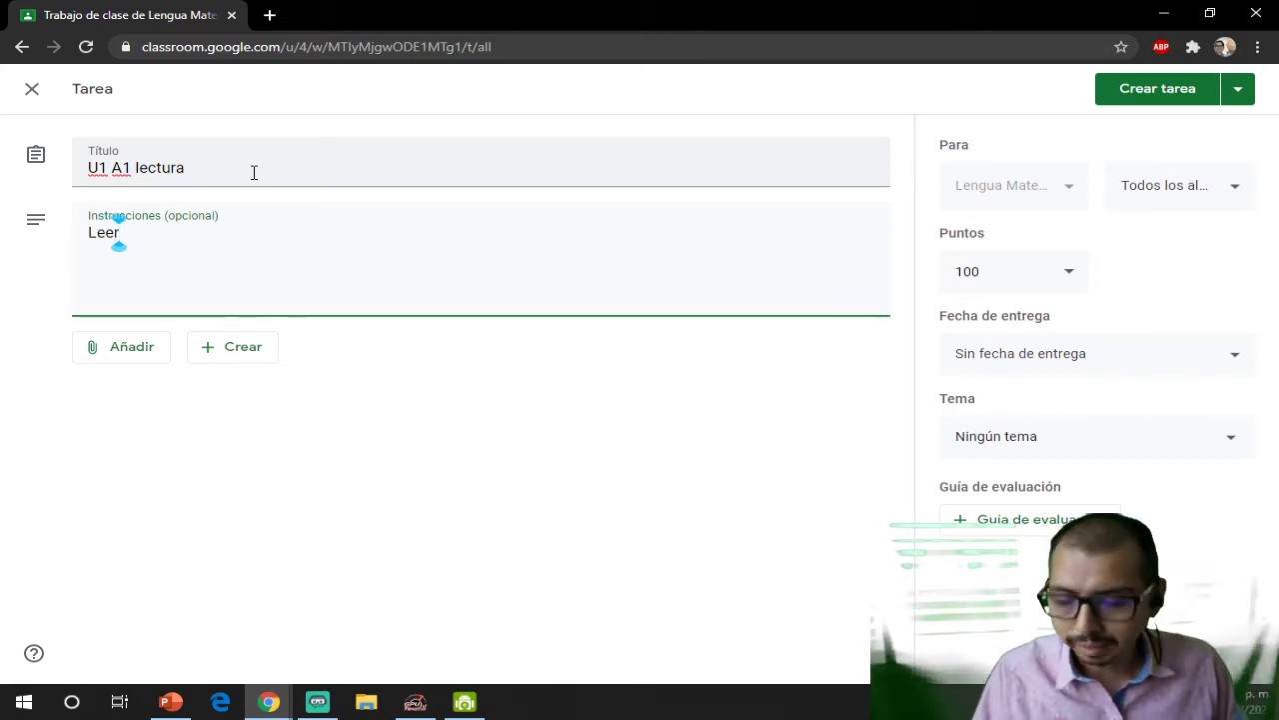
pyautogui.write(' el d')
pyautogui.press('BackSpace')
pyautogui.write('P')
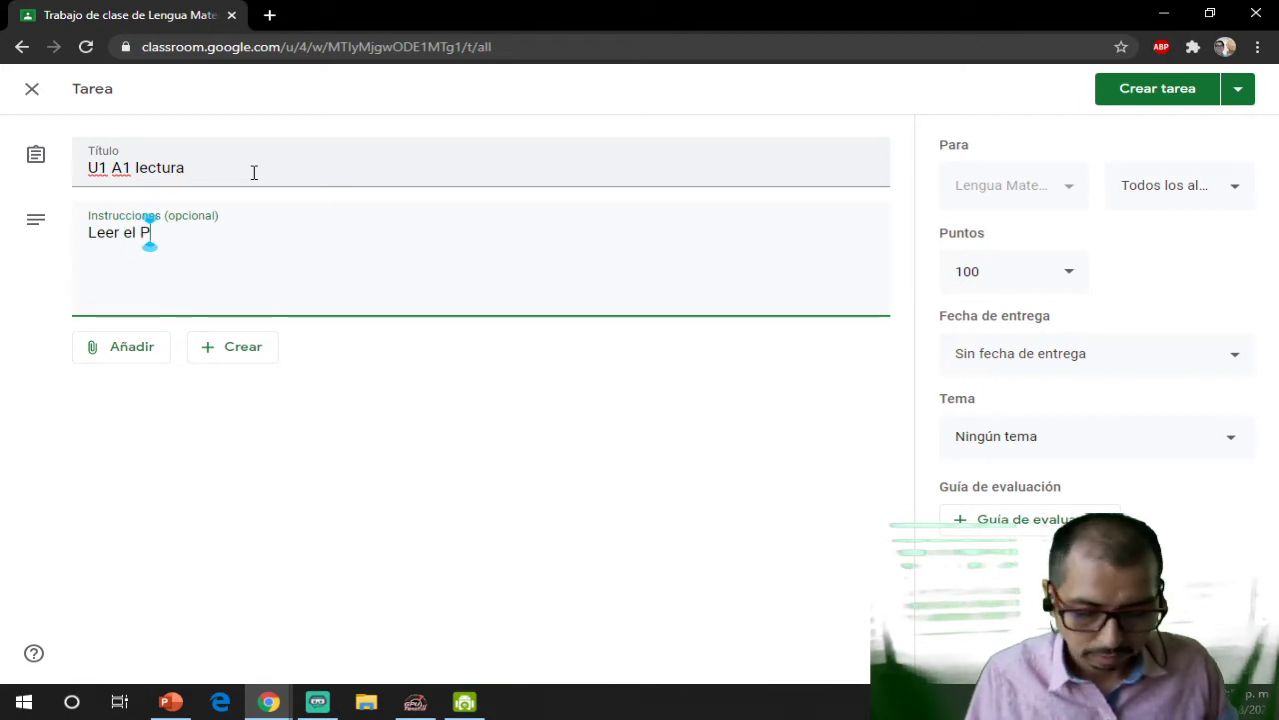
pyautogui.write('DF adjunto con')
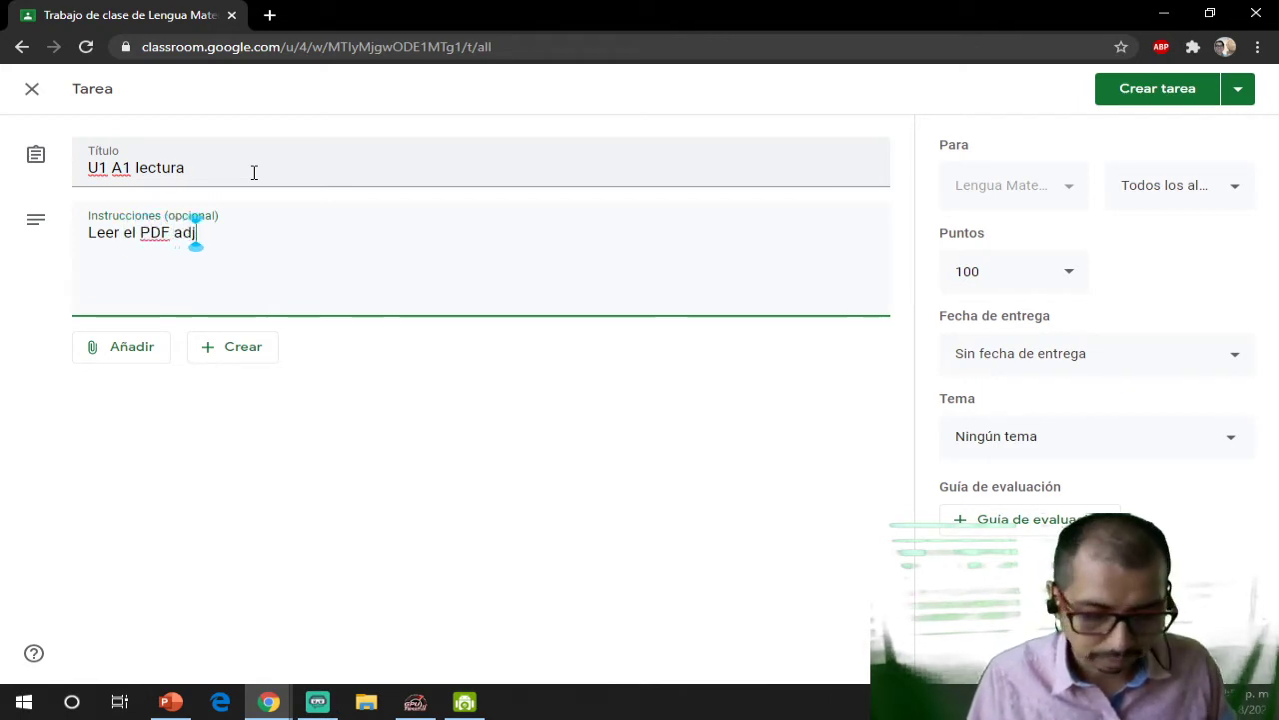
pyautogui.press('BackSpace')
pyautogui.press('BackSpace')
pyautogui.press('BackSpace')
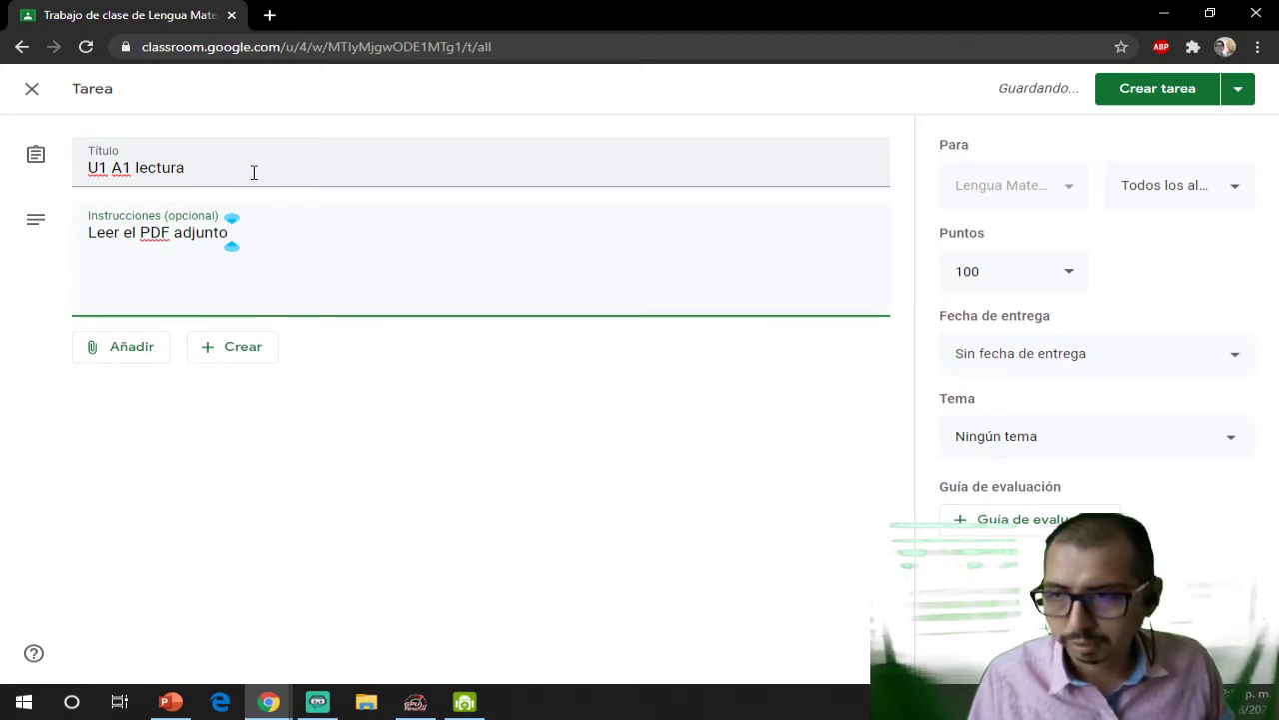
# - Insert the line "Descargar el PDF adjunto" above the existing instruction
pyautogui.press('Home')
pyautogui.press('Return')
pyautogui.press('Up')
pyautogui.write('Descarga')
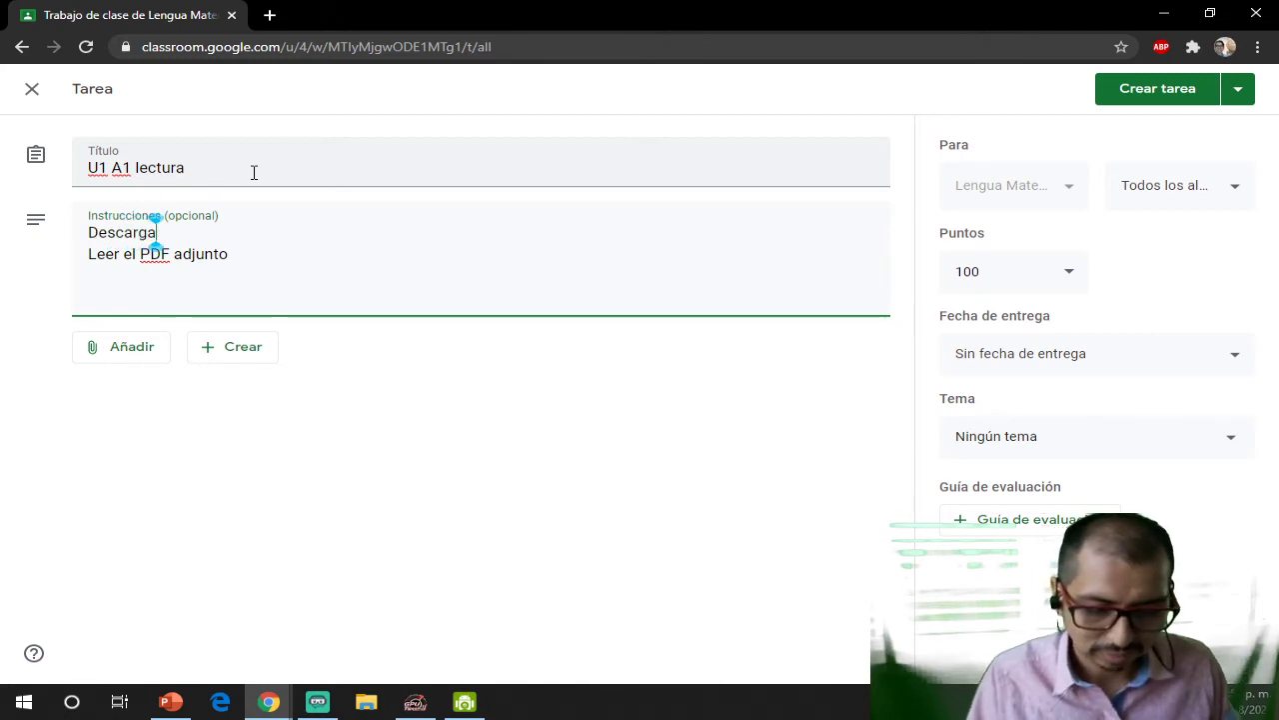
pyautogui.write('r el PDF ')
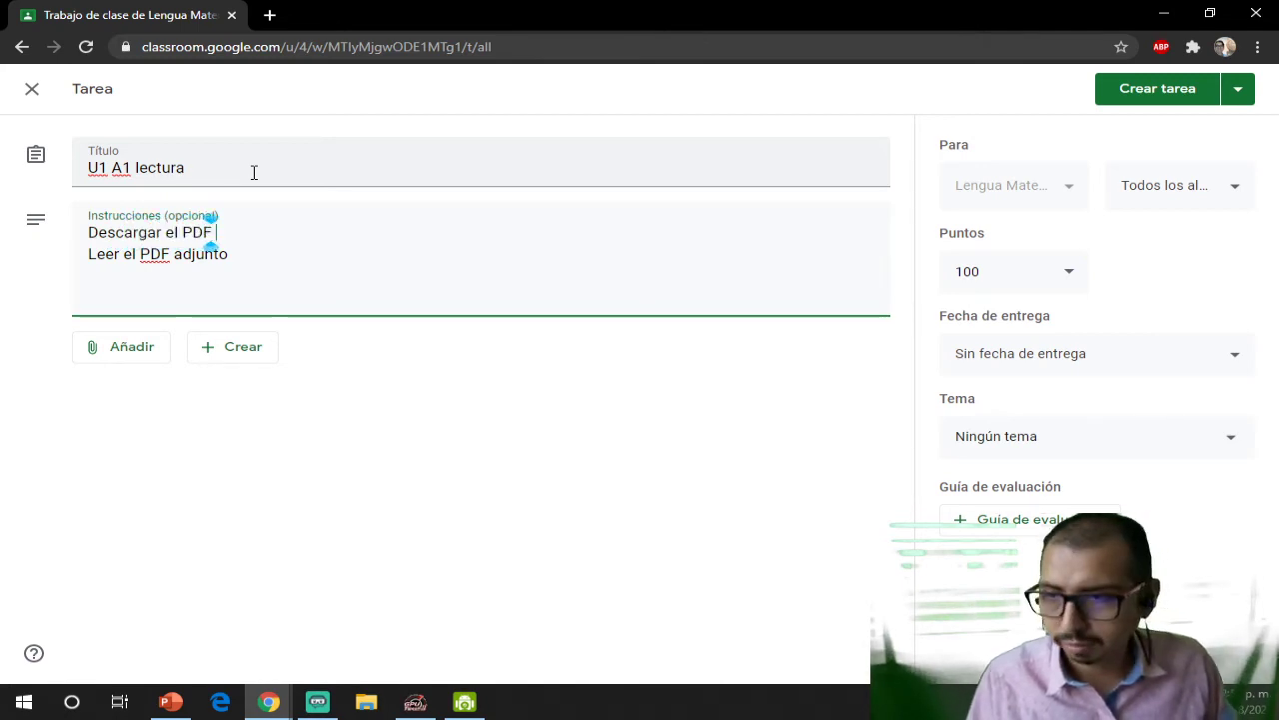
pyautogui.write('adjunto')
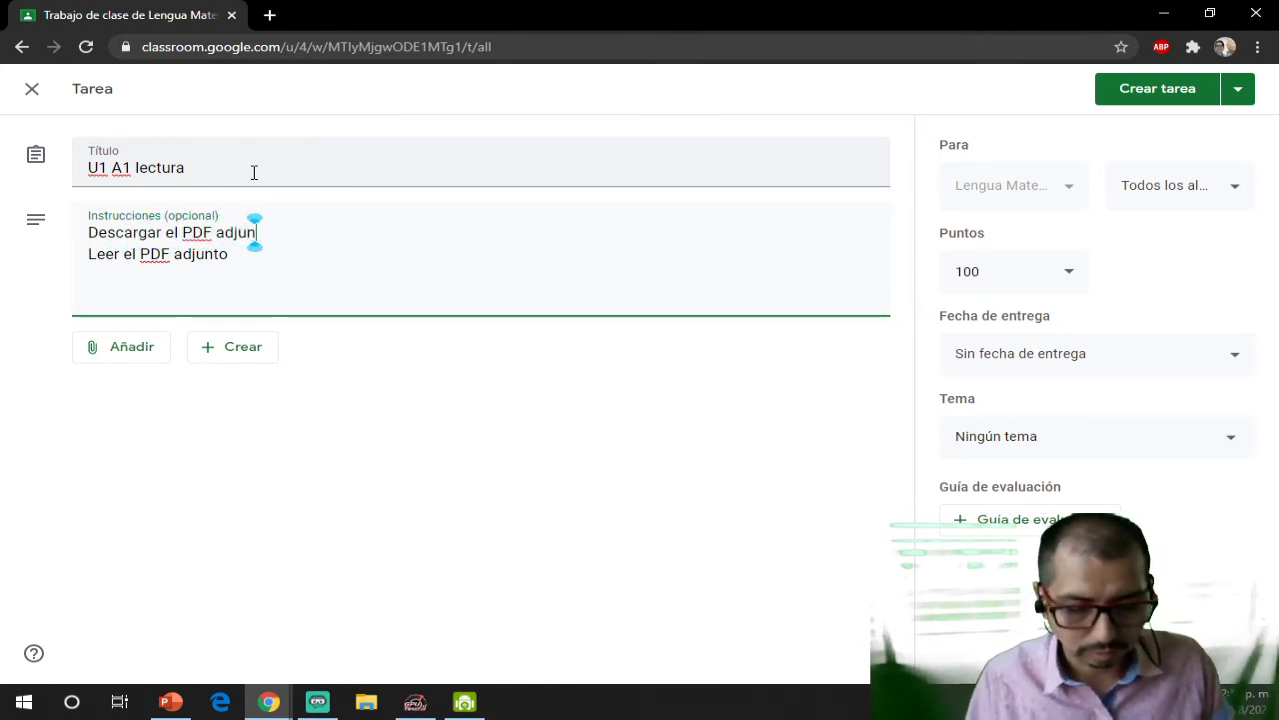
# - Replace "adjunto" in the second instruction line so that it reads "Leer el PDF en silencio"
pyautogui.hotkey('shift', 'Left')
pyautogui.hotkey('shift', 'Left')
pyautogui.hotkey('shift', 'Left')
pyautogui.hotkey('shift', 'Left')
pyautogui.hotkey('shift', 'Left')
pyautogui.hotkey('shift', 'Left')
pyautogui.hotkey('shift', 'Left')
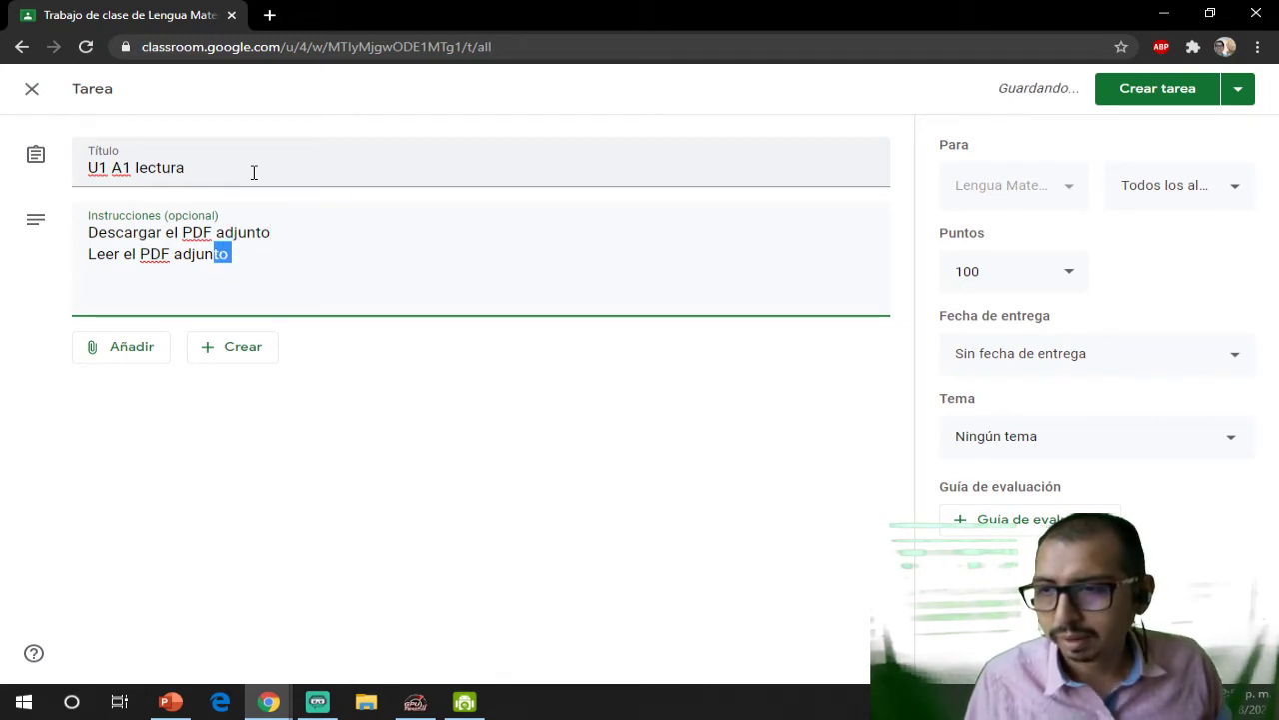
pyautogui.write('en')
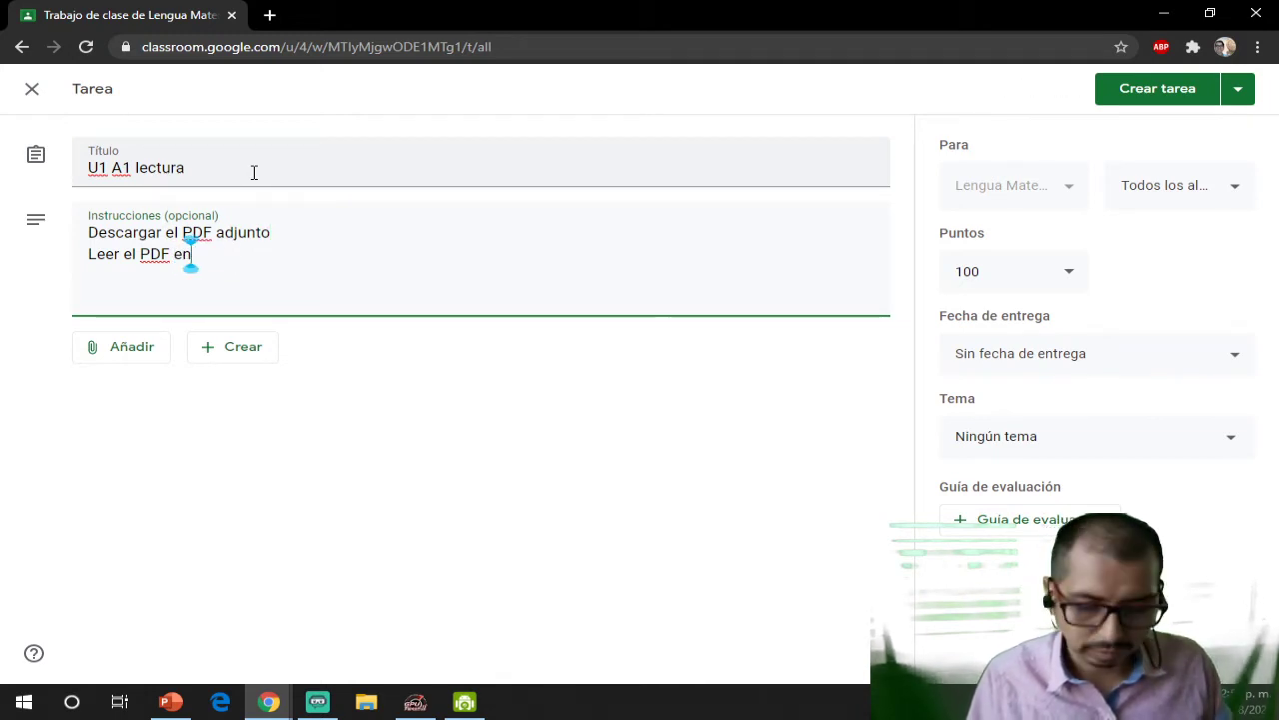
pyautogui.write(' silencio')
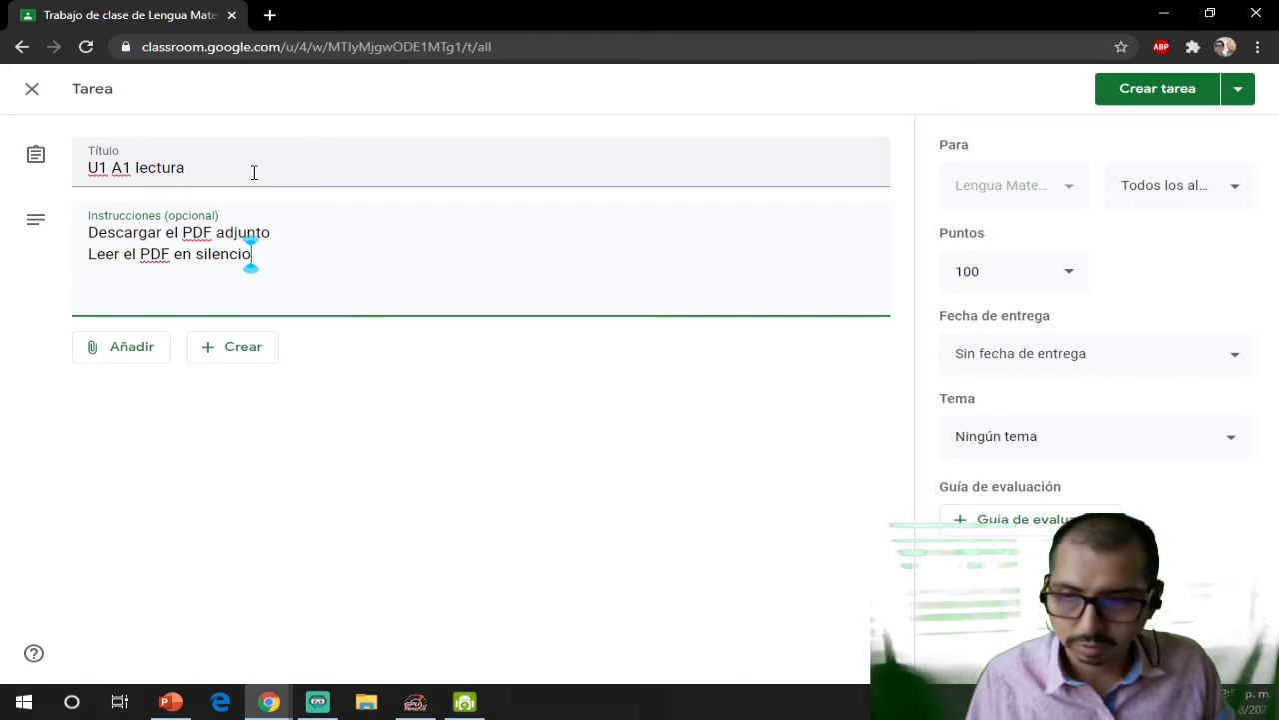
# - Add a third instruction line reading "Leer en voz alta el cuento"
pyautogui.press('Return')
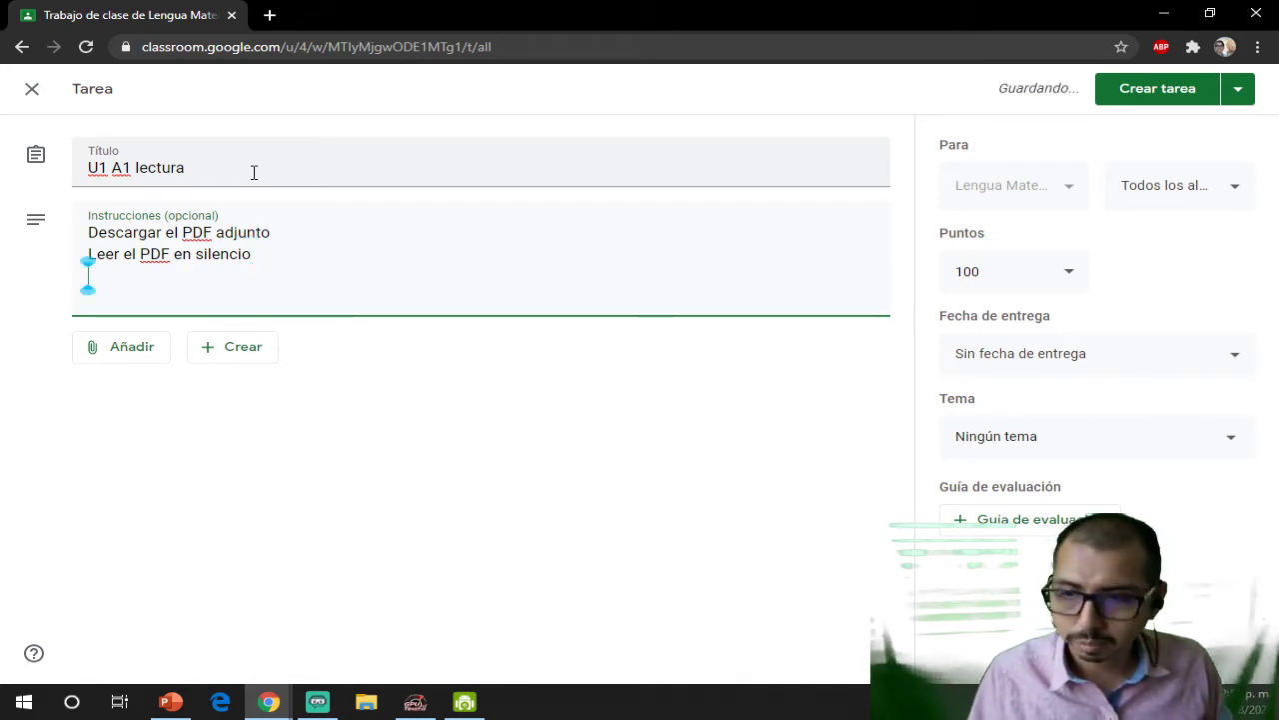
pyautogui.write('Leer ')
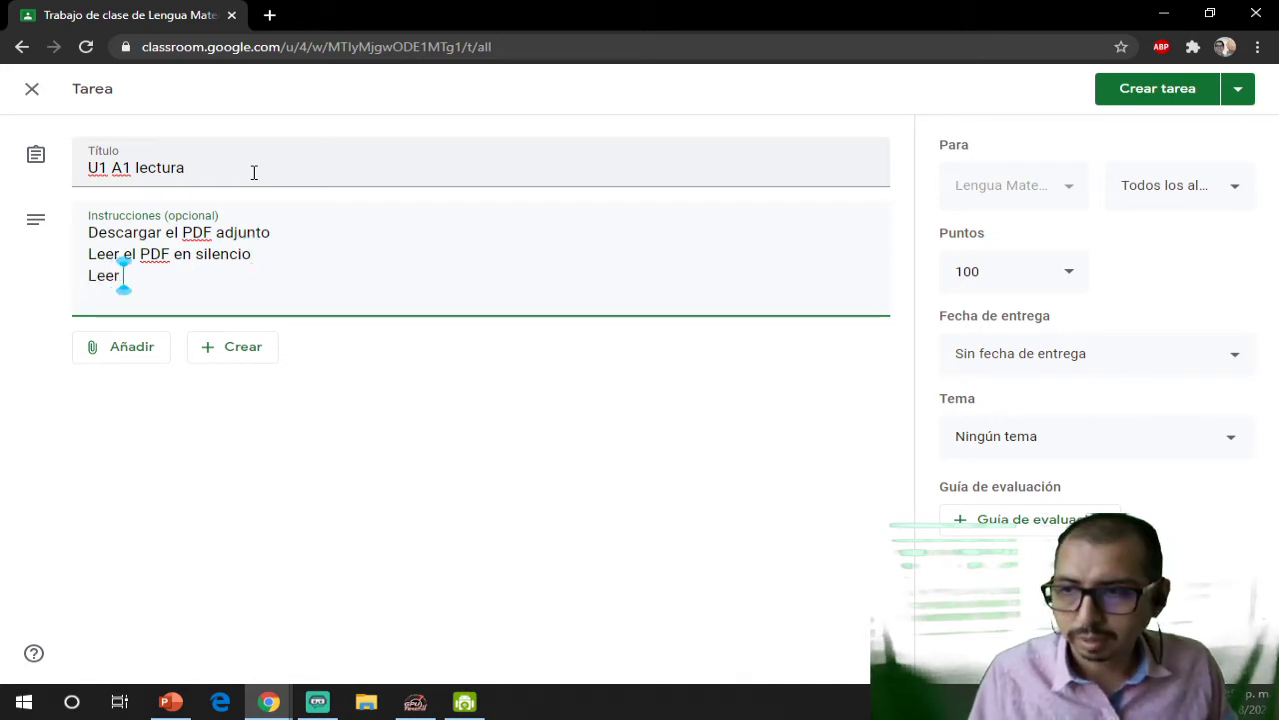
pyautogui.write('en voz')
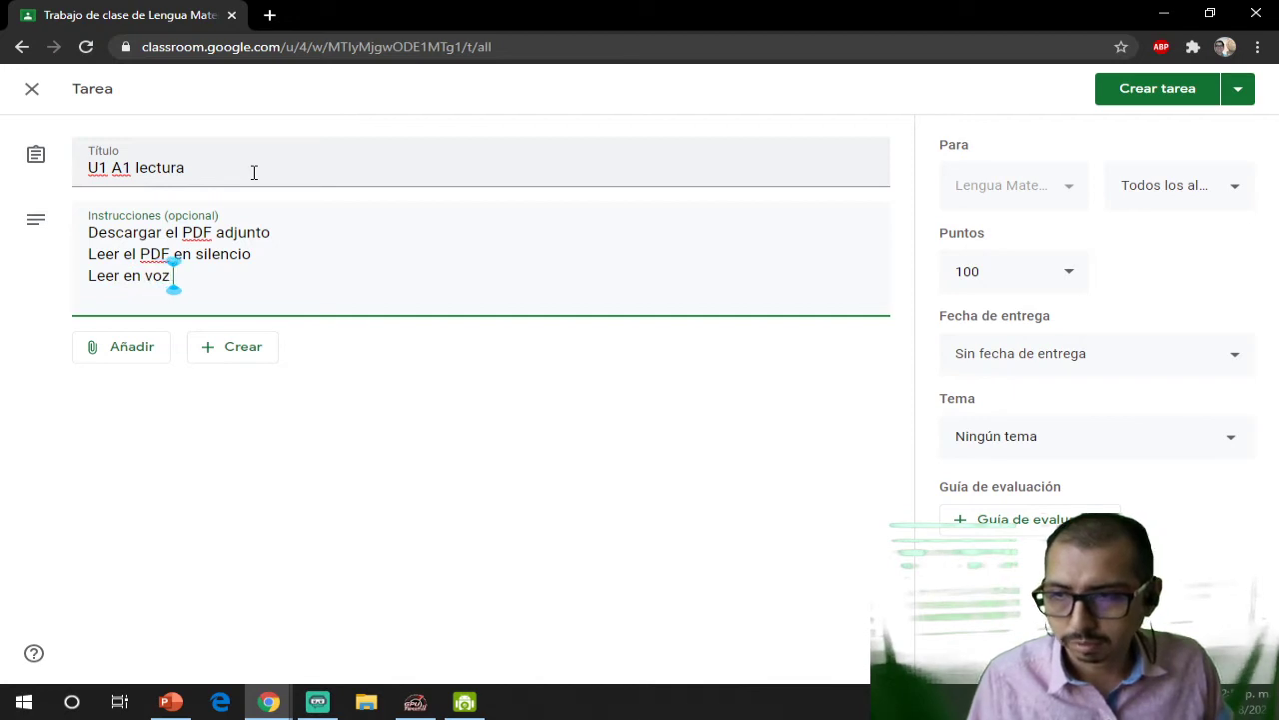
pyautogui.write(' alta el cuento')
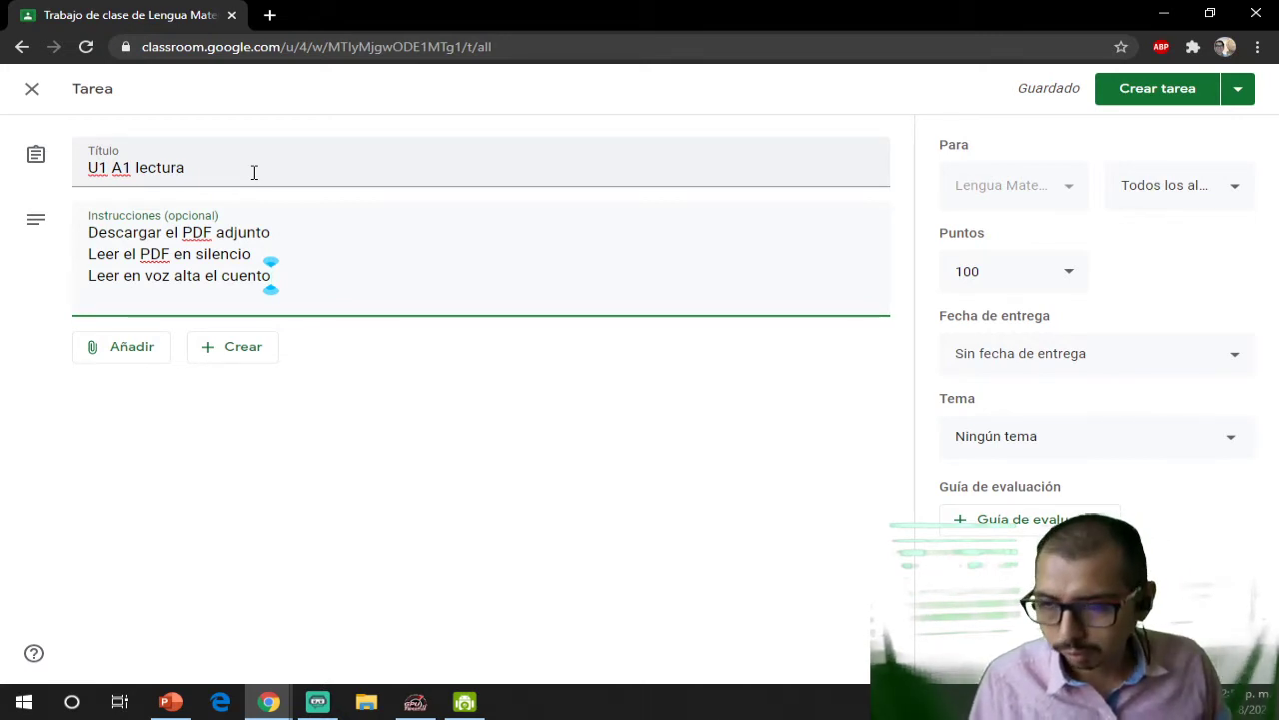
# - Start a fourth instruction line with the words "Para entregar"
pyautogui.press('Return')
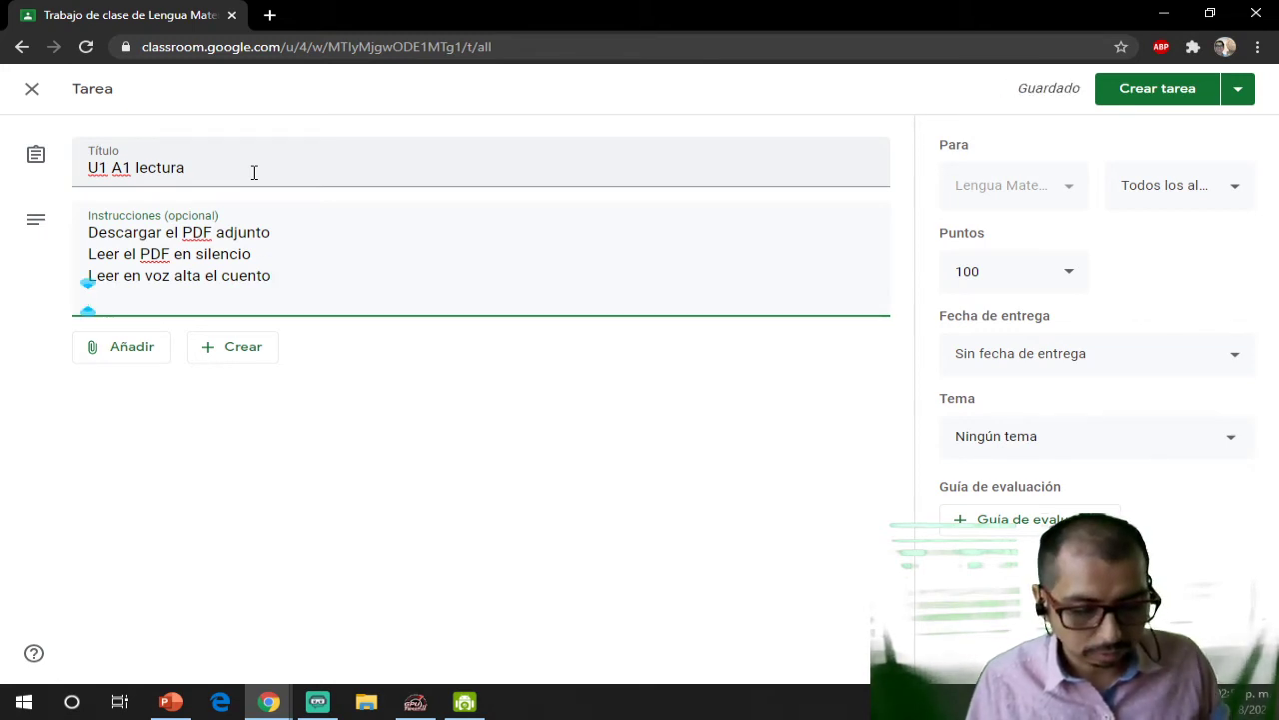
pyautogui.write('O')
pyautogui.press('BackSpace')
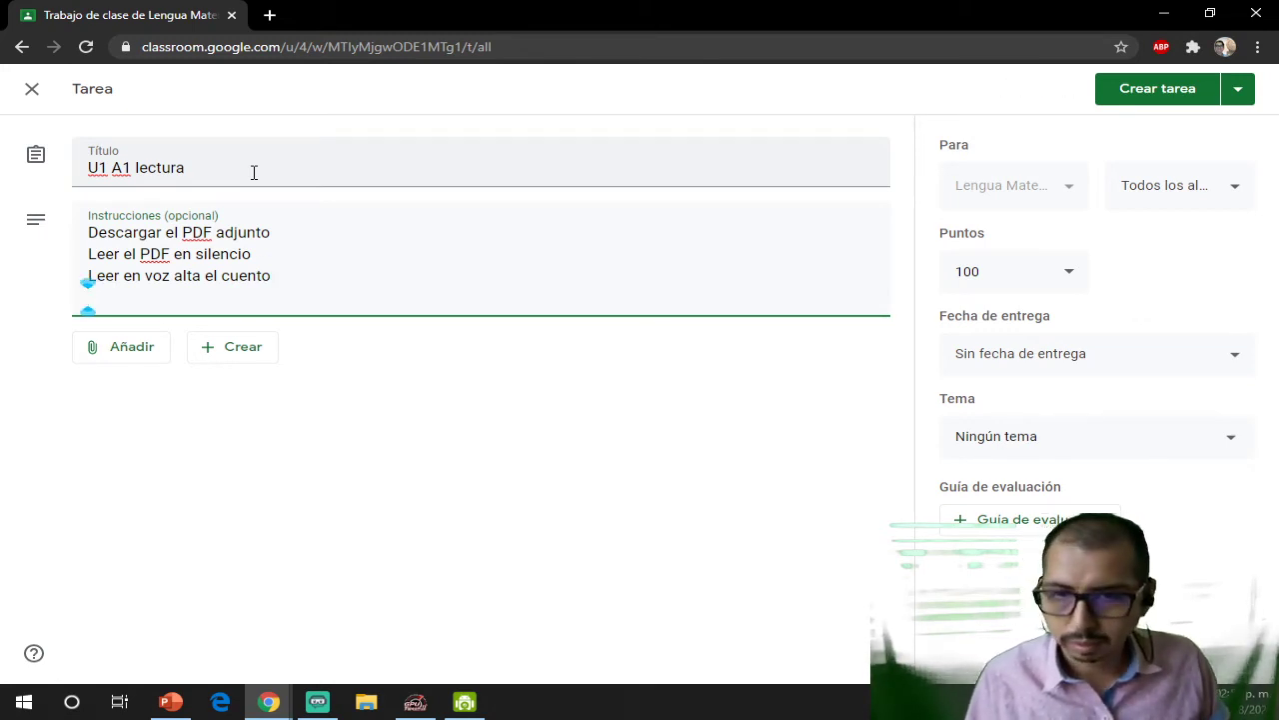
pyautogui.write('PAra en')
pyautogui.press('BackSpace')
pyautogui.press('BackSpace')
pyautogui.press('BackSpace')
pyautogui.press('BackSpace')
pyautogui.press('BackSpace')
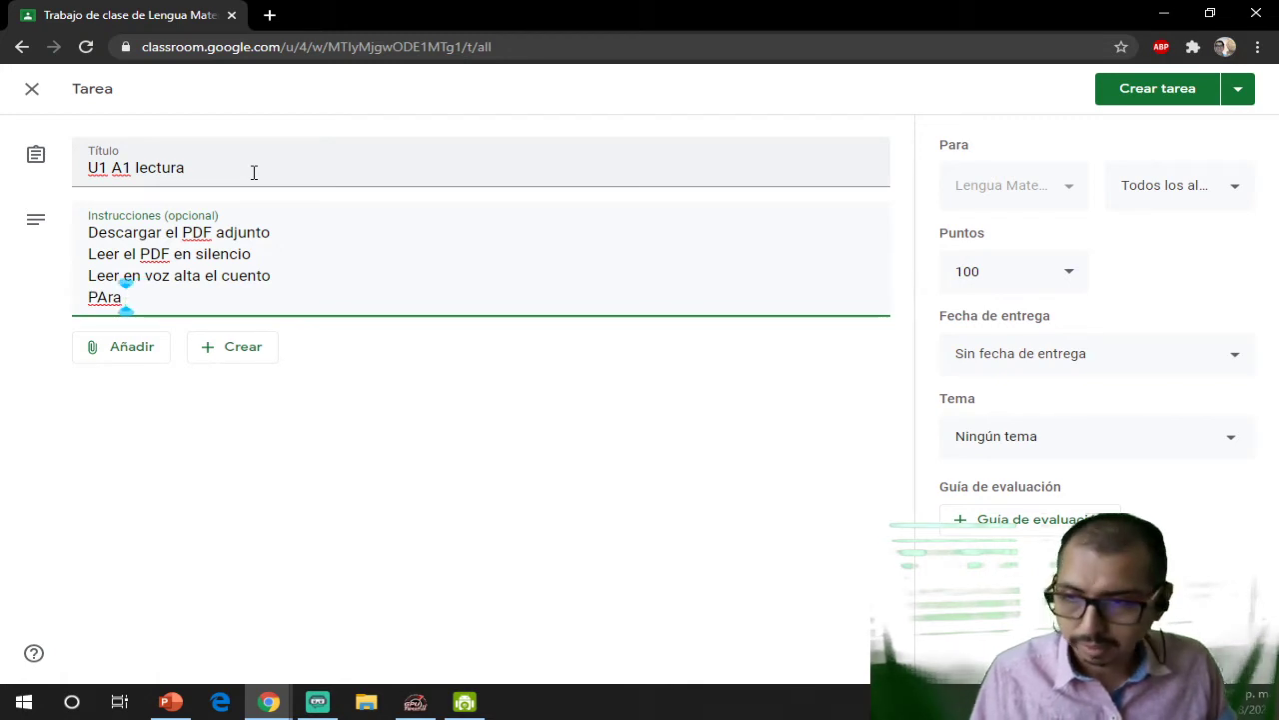
pyautogui.press('BackSpace')
pyautogui.write('ara entregar')
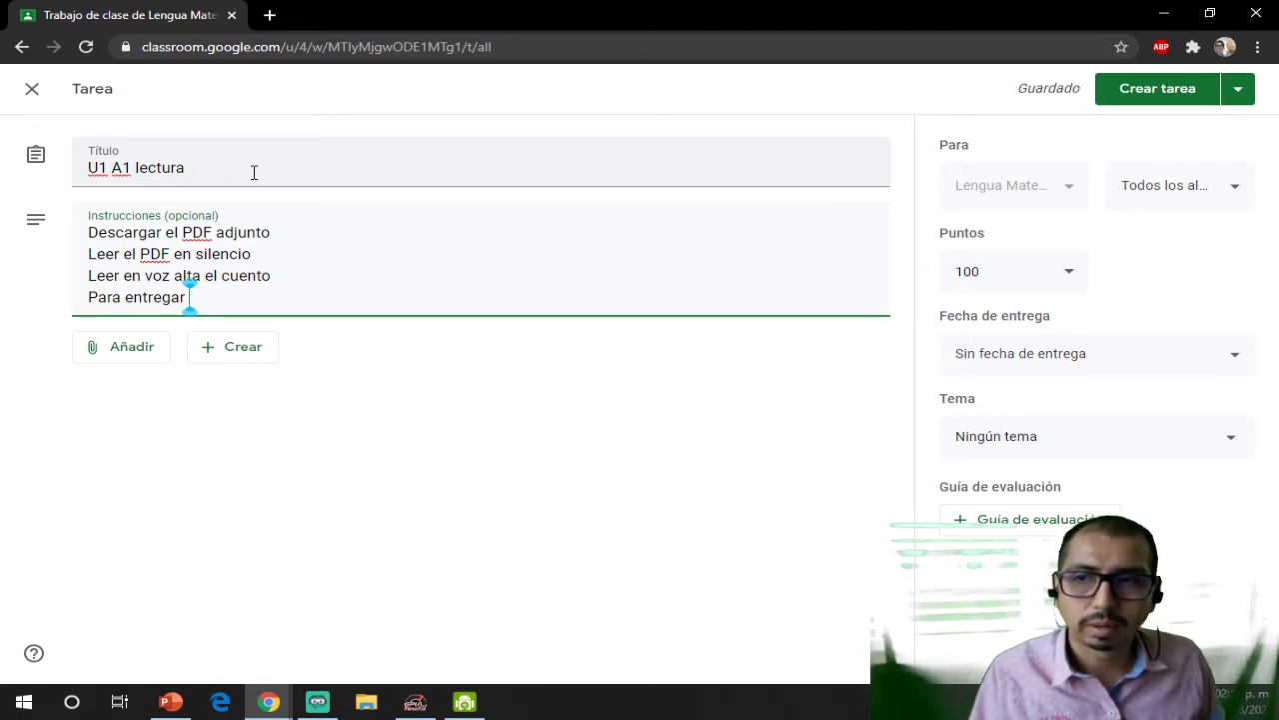
# - Continue the fourth instruction line with "Grabar un clip leyndo el cuneto o un a"
pyautogui.write(' Grab')
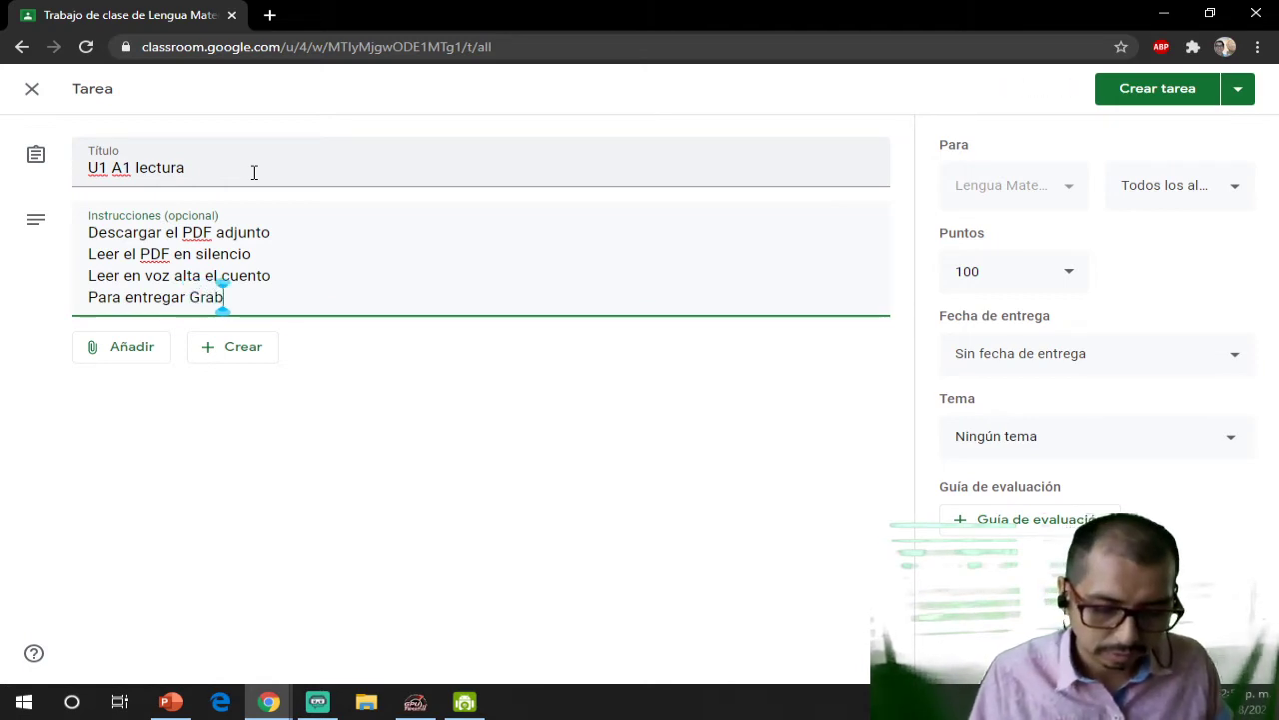
pyautogui.write('ar un clip leyebdo')
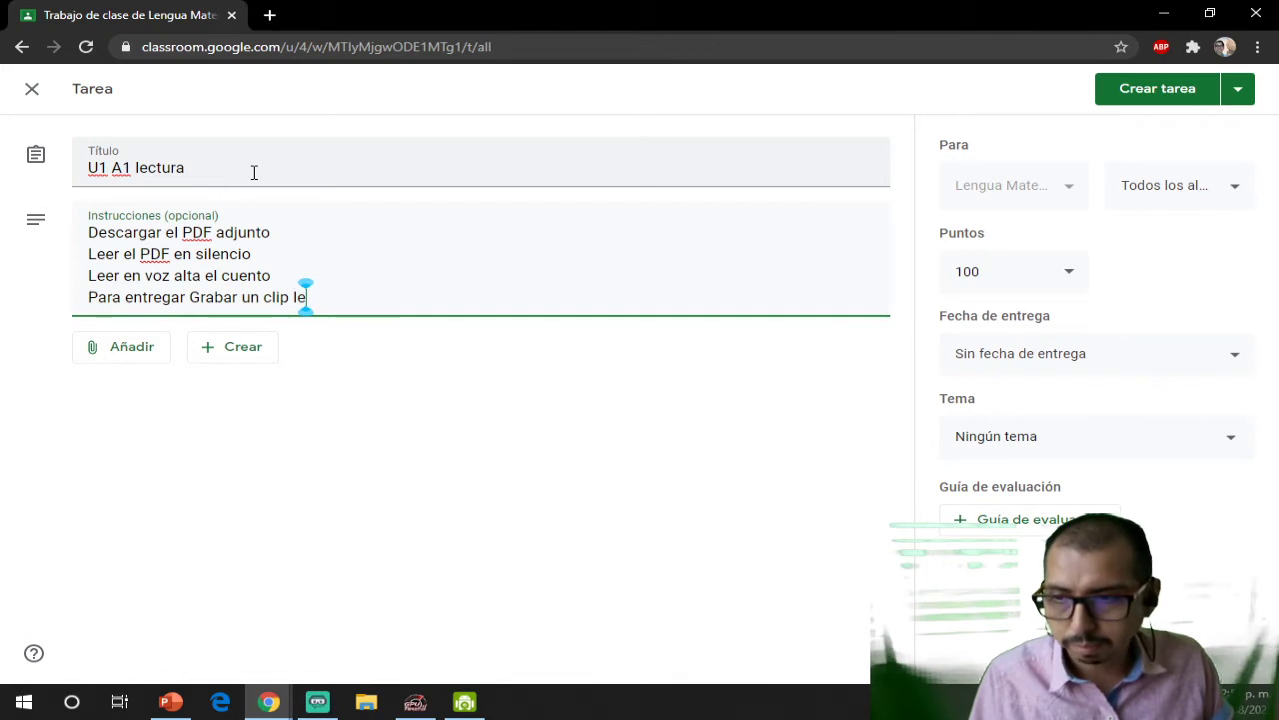
pyautogui.press('BackSpace')
pyautogui.press('BackSpace')
pyautogui.press('BackSpace')
pyautogui.press('BackSpace')
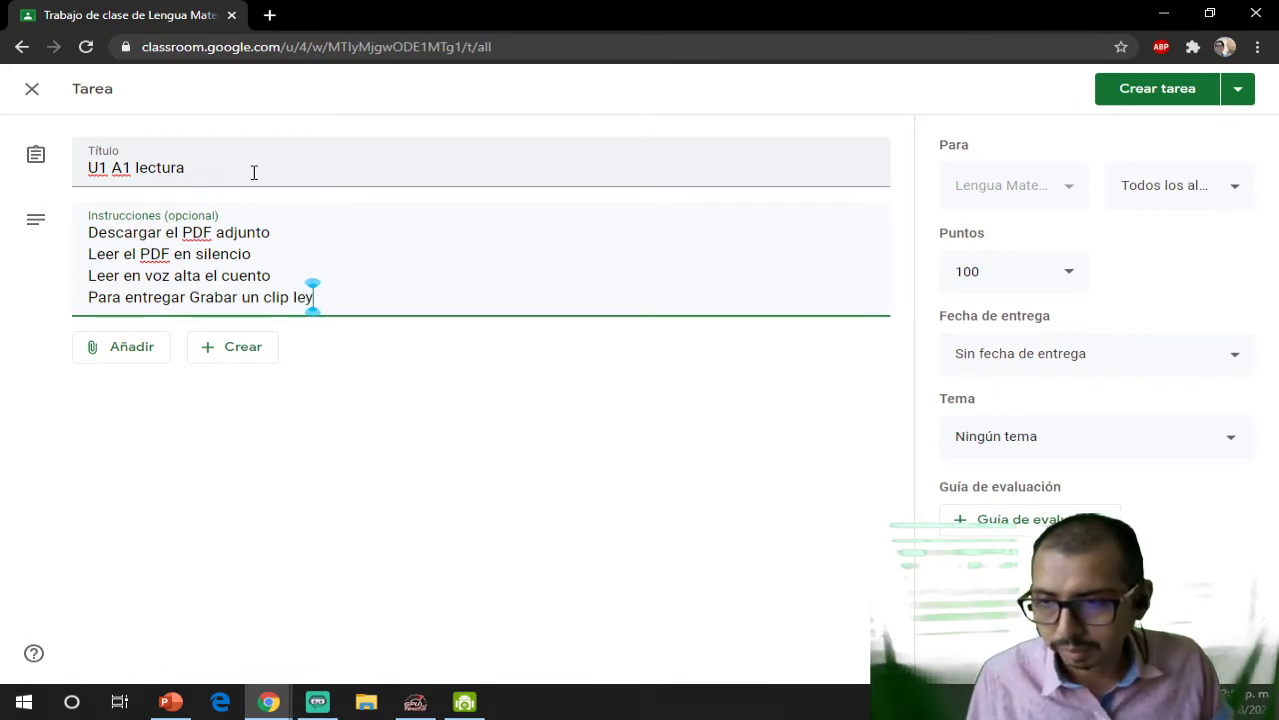
pyautogui.write('ndo el cune')
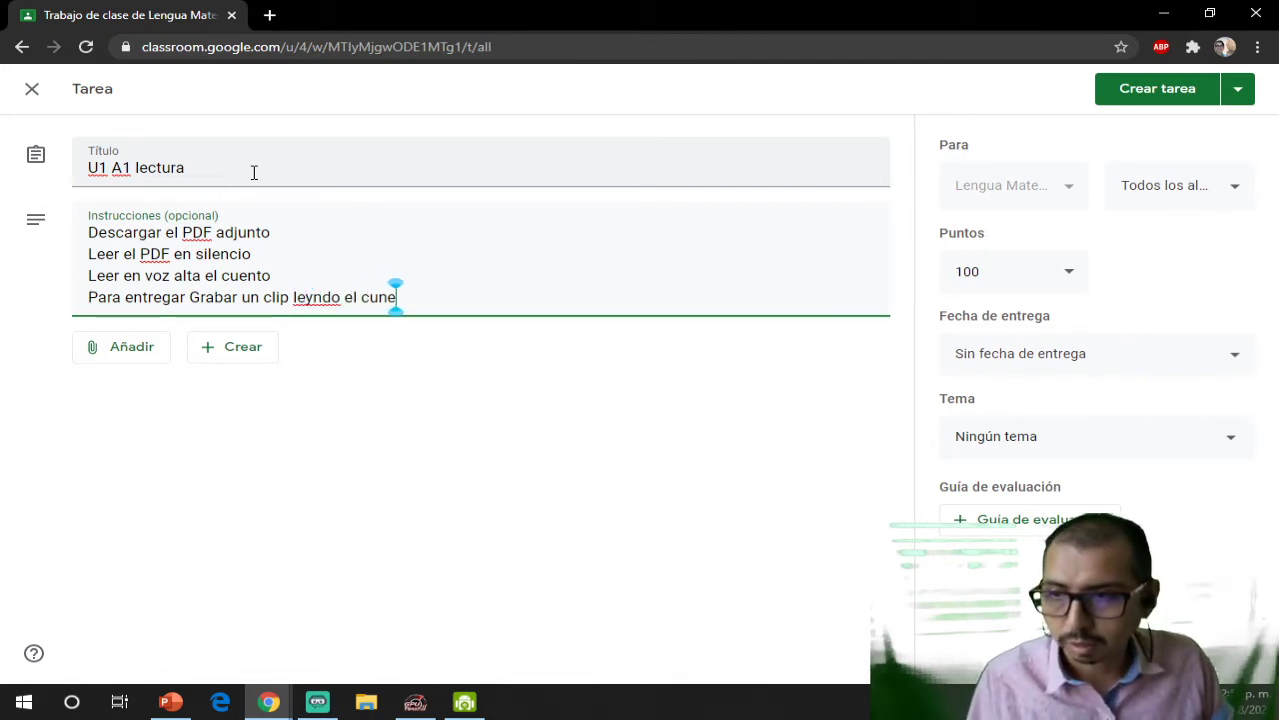
pyautogui.write('to o un a')
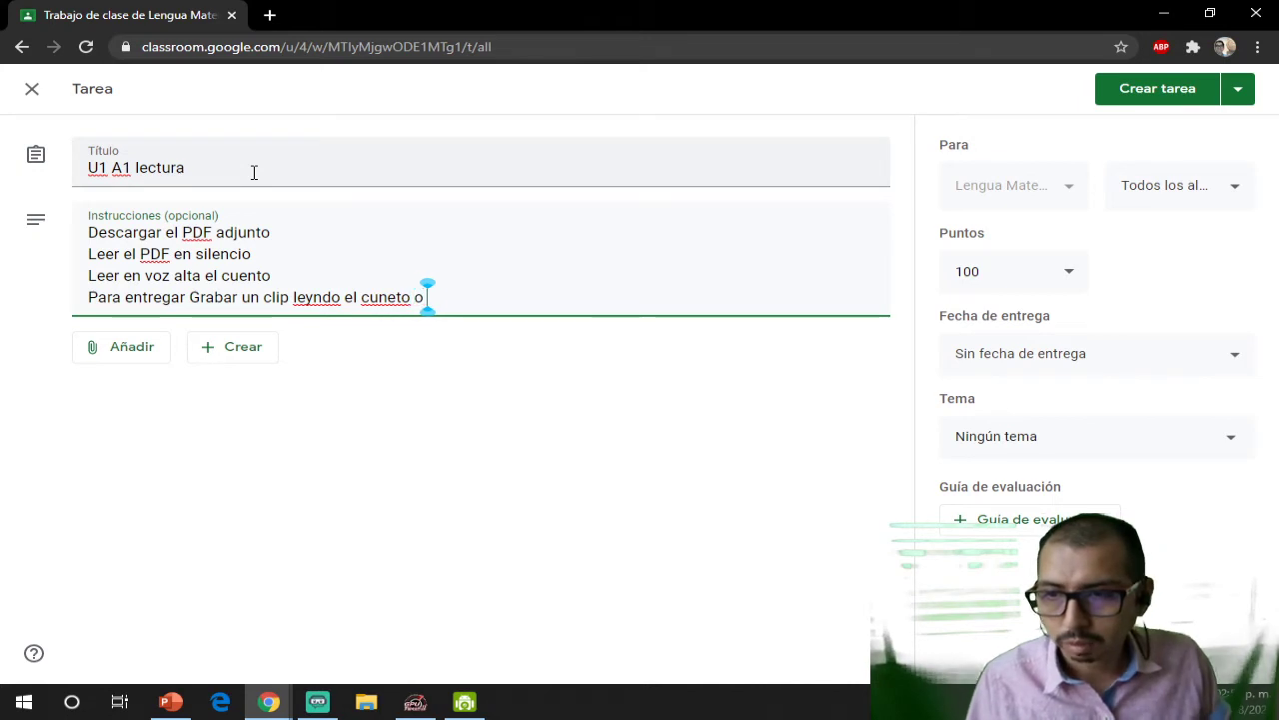
# - Insert "o un audio" after "Grabar un clip" in the fourth instruction line
pyautogui.hotkey('ctrl', 'Left')
pyautogui.hotkey('ctrl', 'Left')
pyautogui.hotkey('ctrl', 'Left')
pyautogui.hotkey('ctrl', 'Left')
pyautogui.hotkey('ctrl', 'Left')
pyautogui.hotkey('ctrl', 'Left')
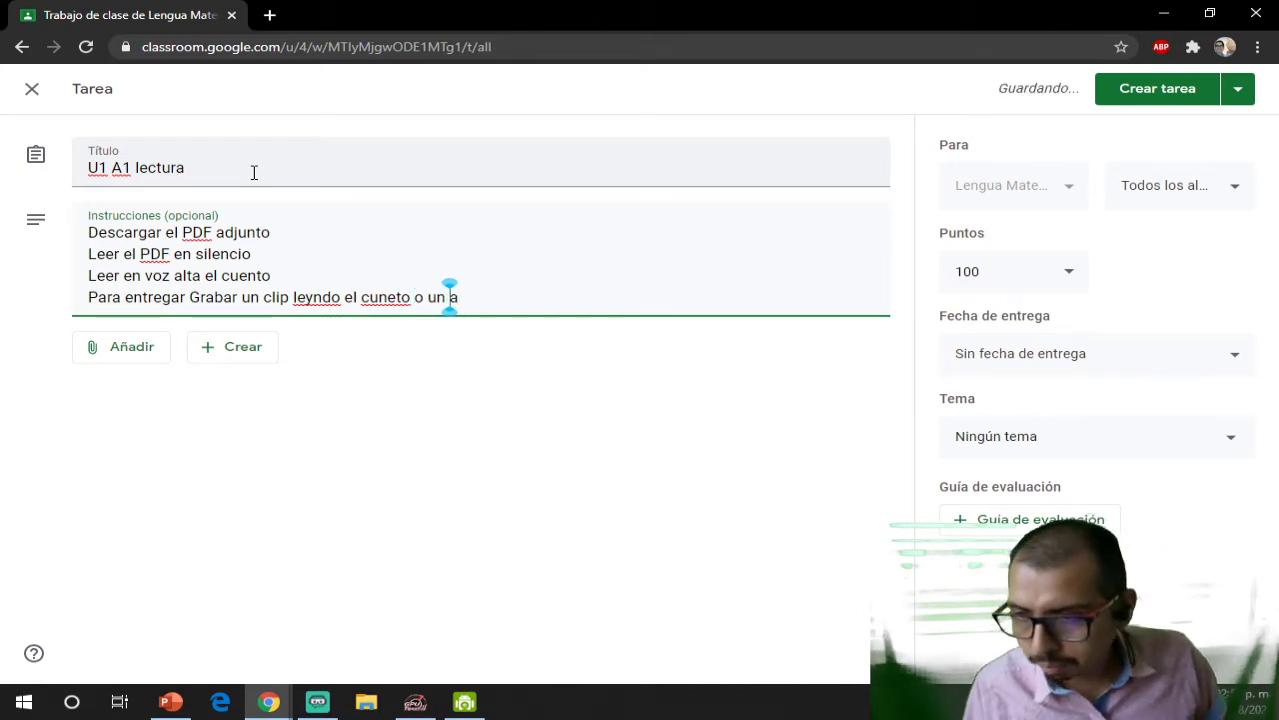
pyautogui.write('o un audio')
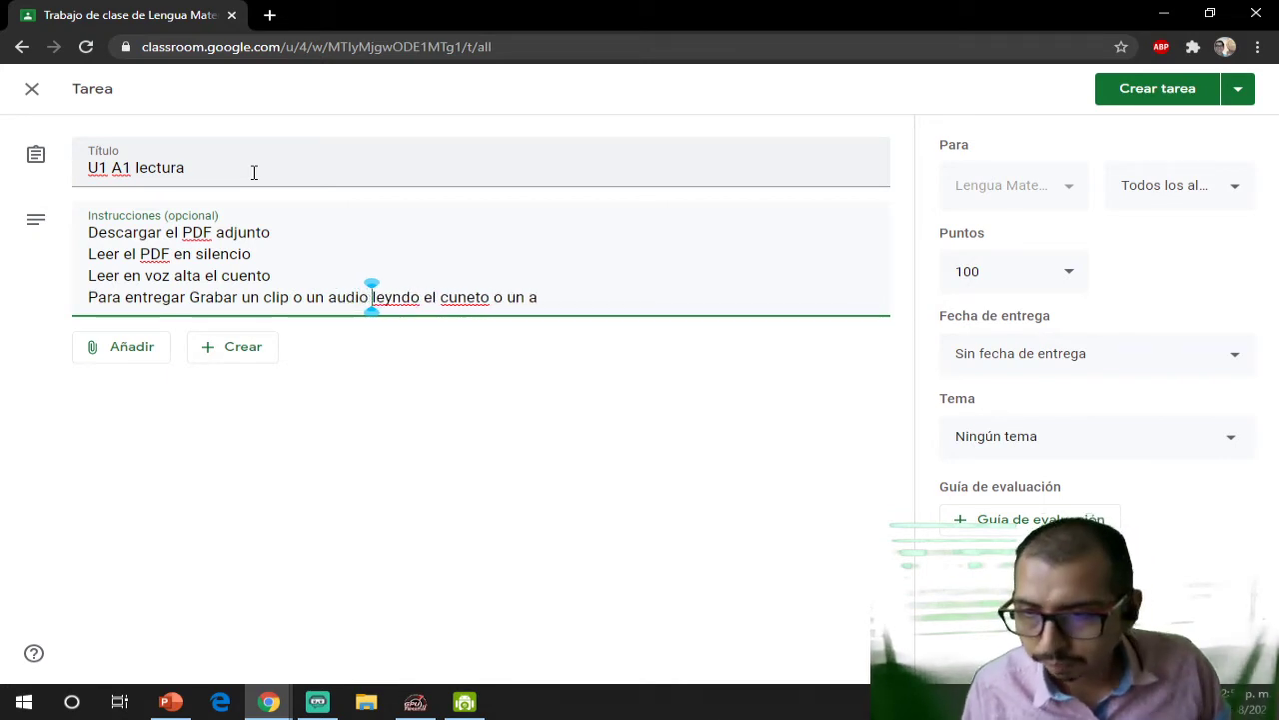
# - Replace the trailing "o un a" of the fourth instruction line with "en voz alta"
pyautogui.press('End')
pyautogui.hotkey('ctrl', 'shift', 'Left')
pyautogui.hotkey('ctrl', 'shift', 'Left')
pyautogui.hotkey('ctrl', 'shift', 'Left')
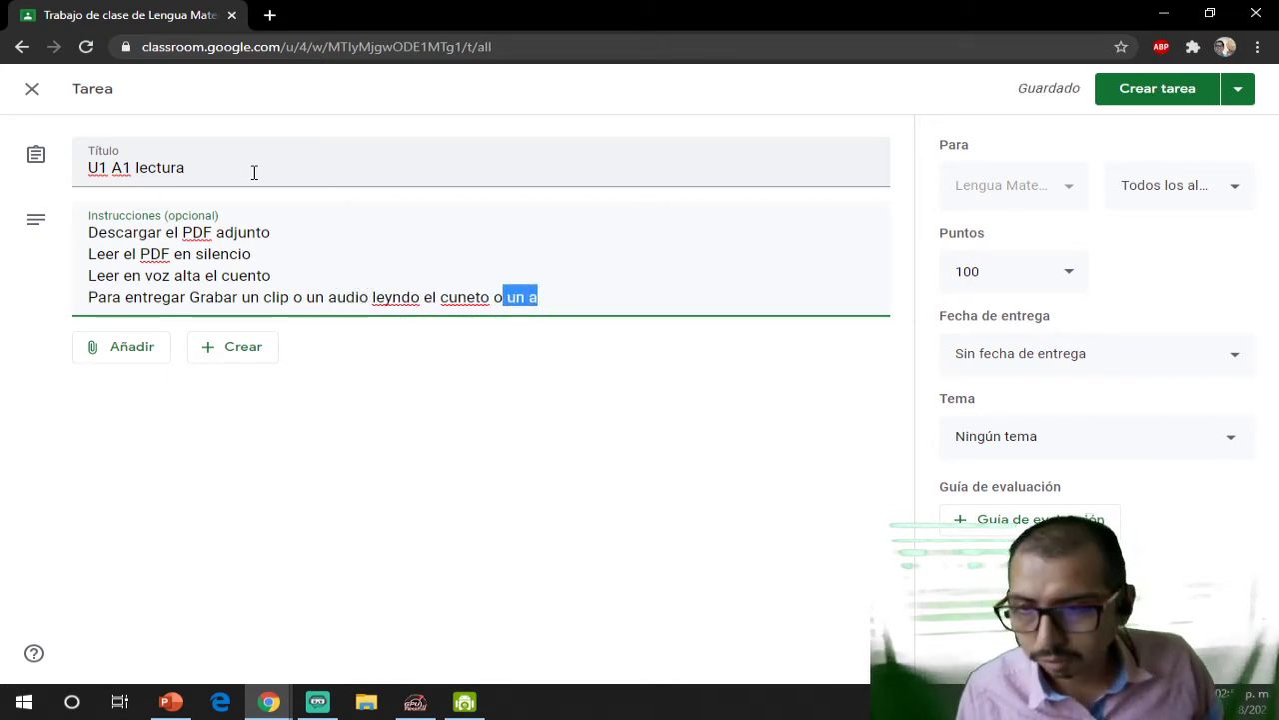
pyautogui.write('en vo')
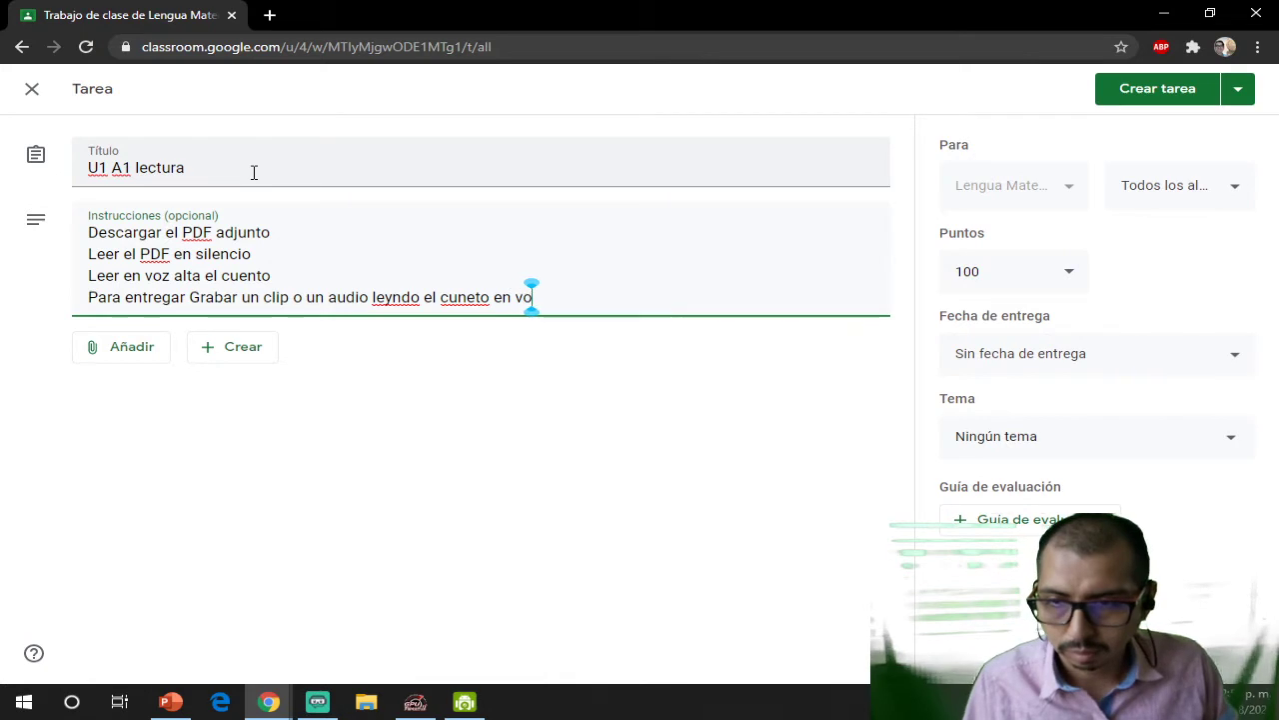
pyautogui.write('z alta')
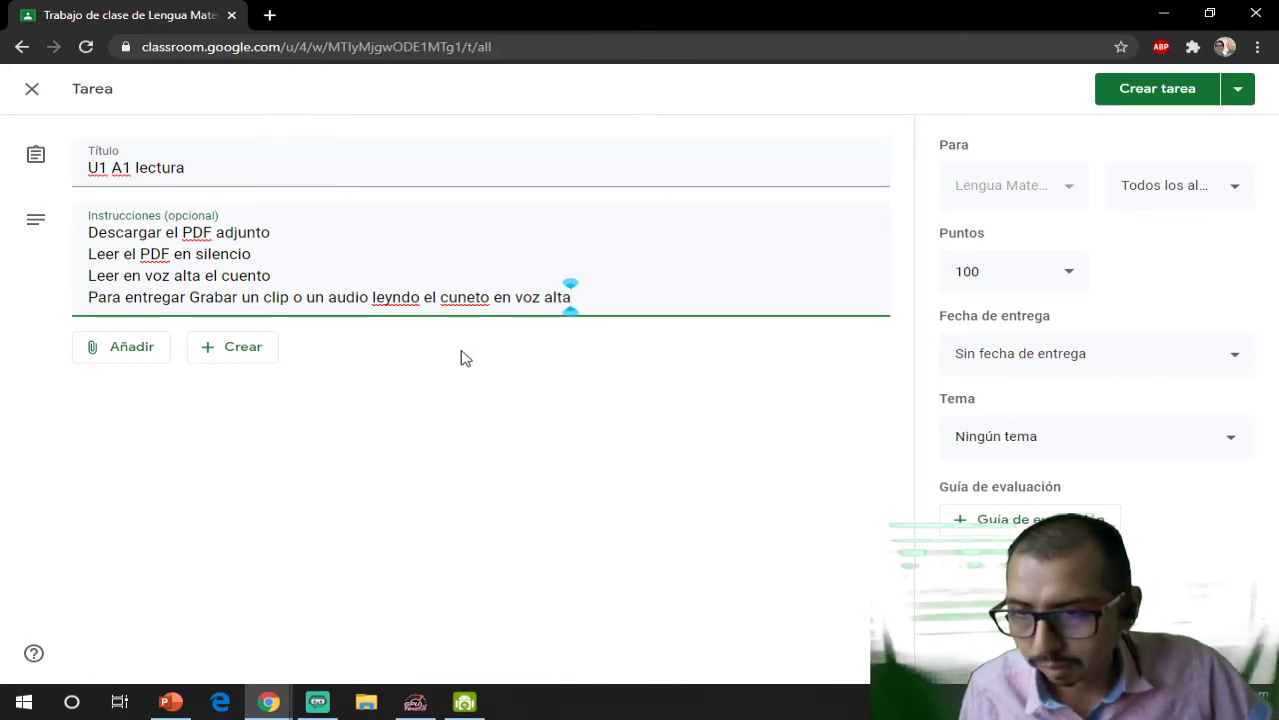
# - Correct the misspelled words in the fourth instruction line to "cuento" and "leyendo", and end the line with a period
pyautogui.rightClick(471, 300)
pyautogui.click(486, 320)
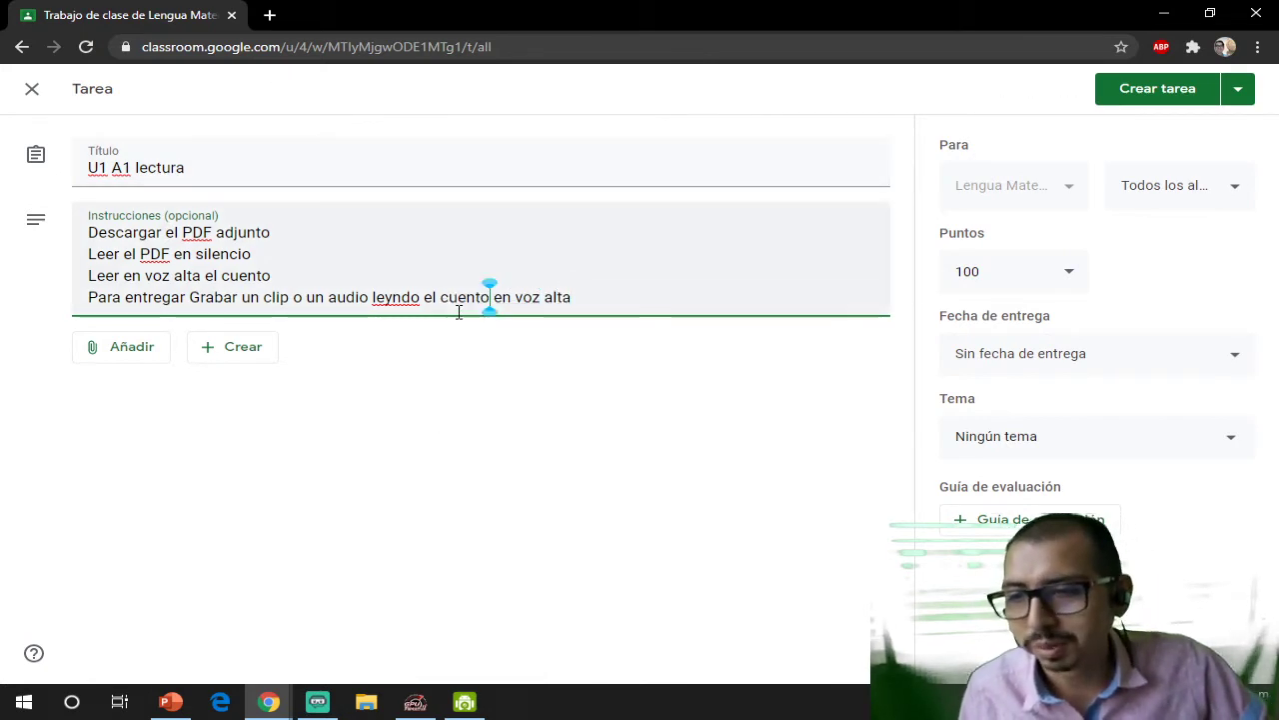
pyautogui.rightClick(382, 305)
pyautogui.click(469, 317)
pyautogui.click(689, 303)
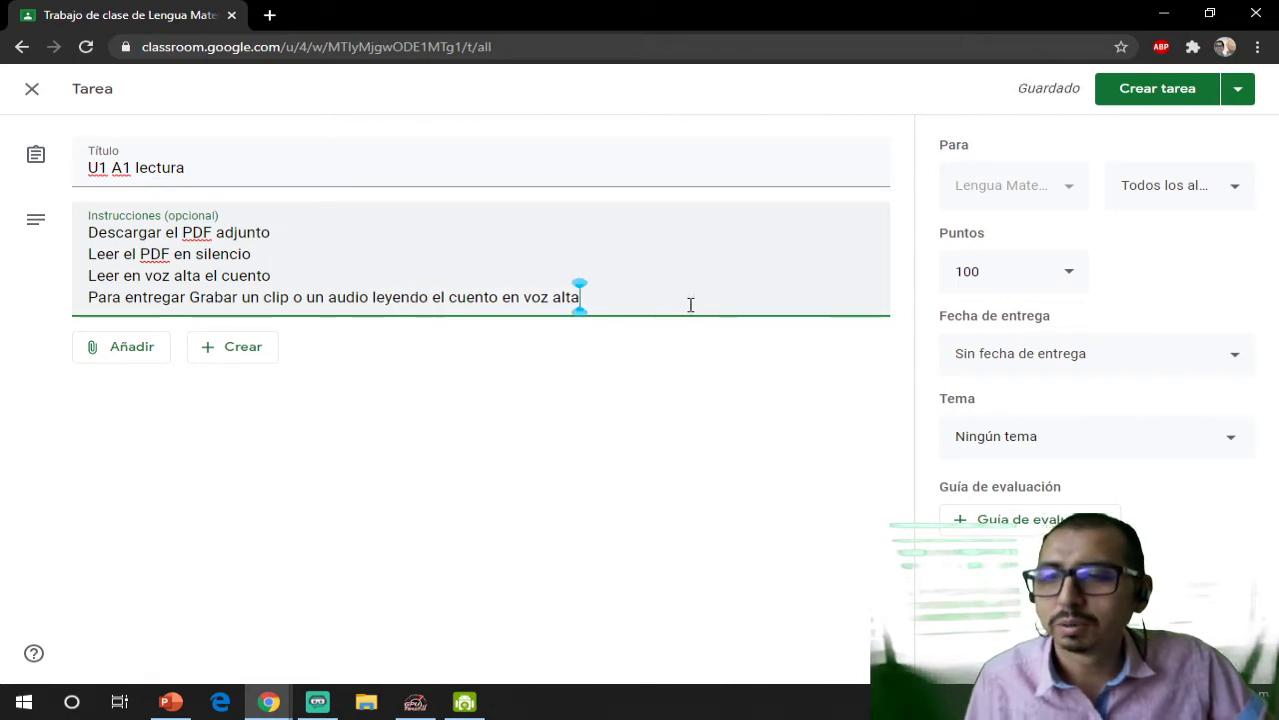
pyautogui.write('.')
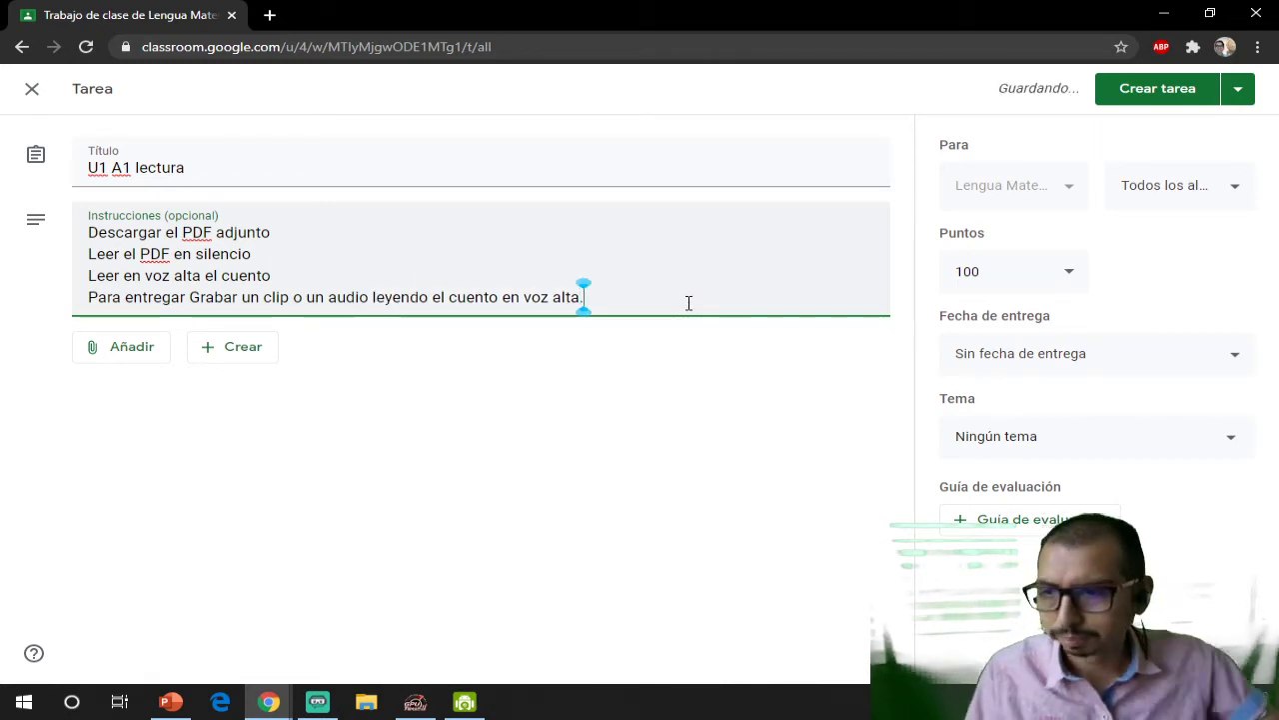
pyautogui.click(125, 358)
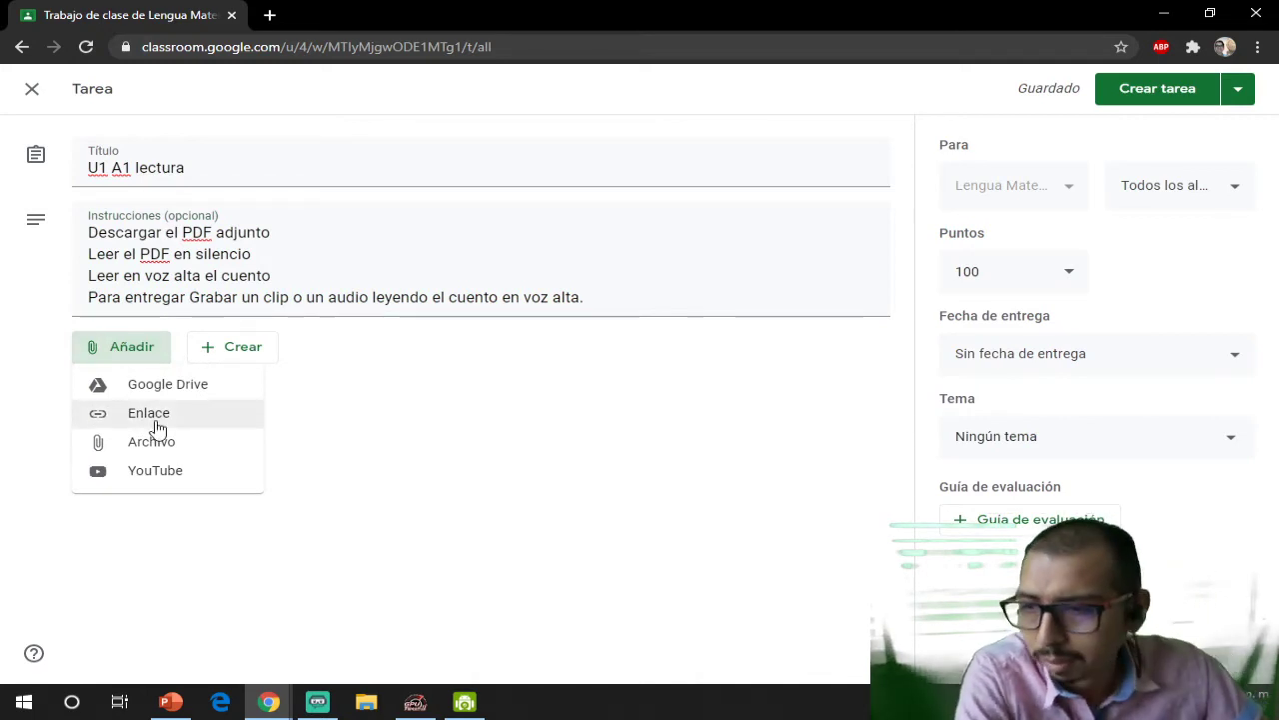
pyautogui.click(143, 451)
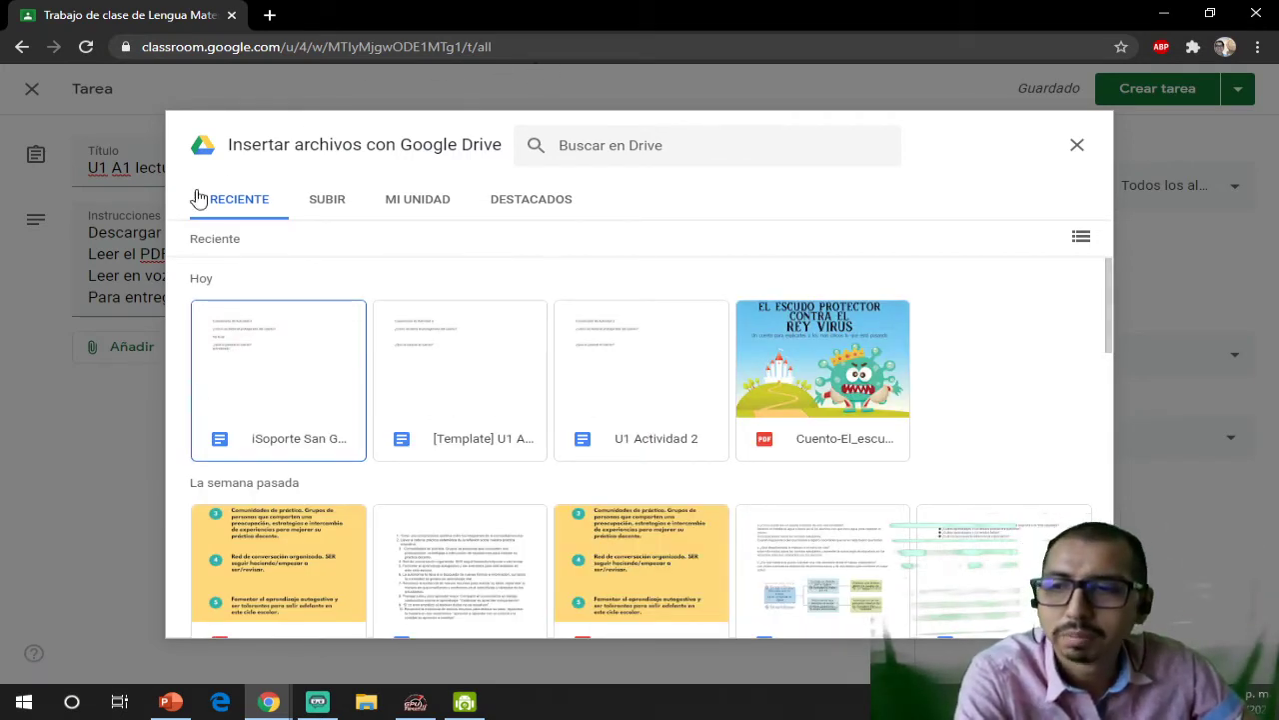
pyautogui.click(1073, 148)
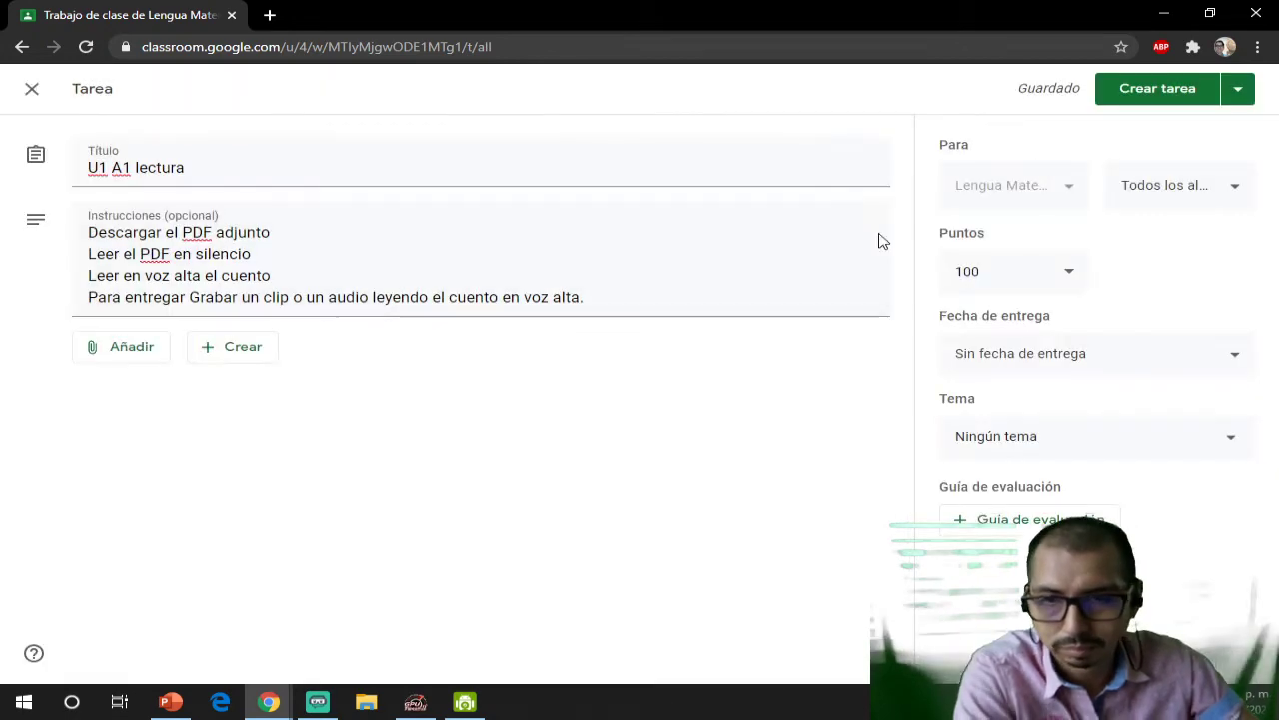
# - Open the upload area for attaching a file to the assignment and place the Escritorio folder window beside it
pyautogui.click(134, 360)
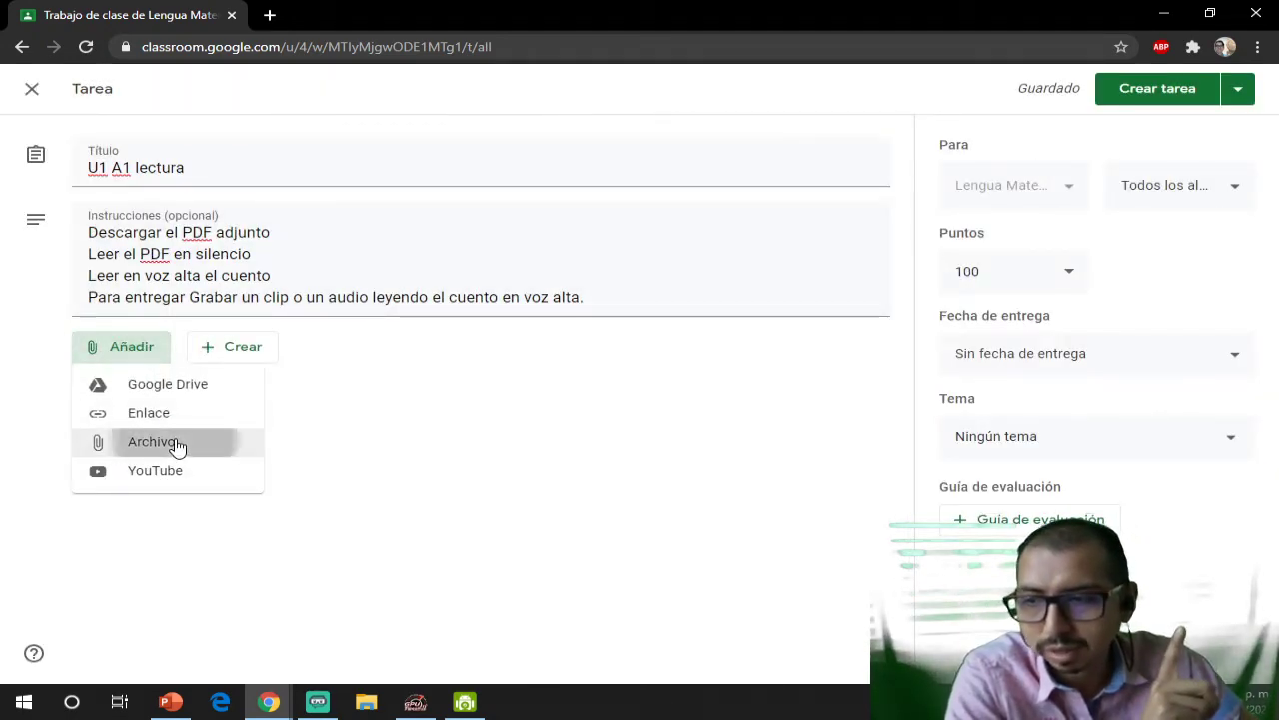
pyautogui.click(176, 443)
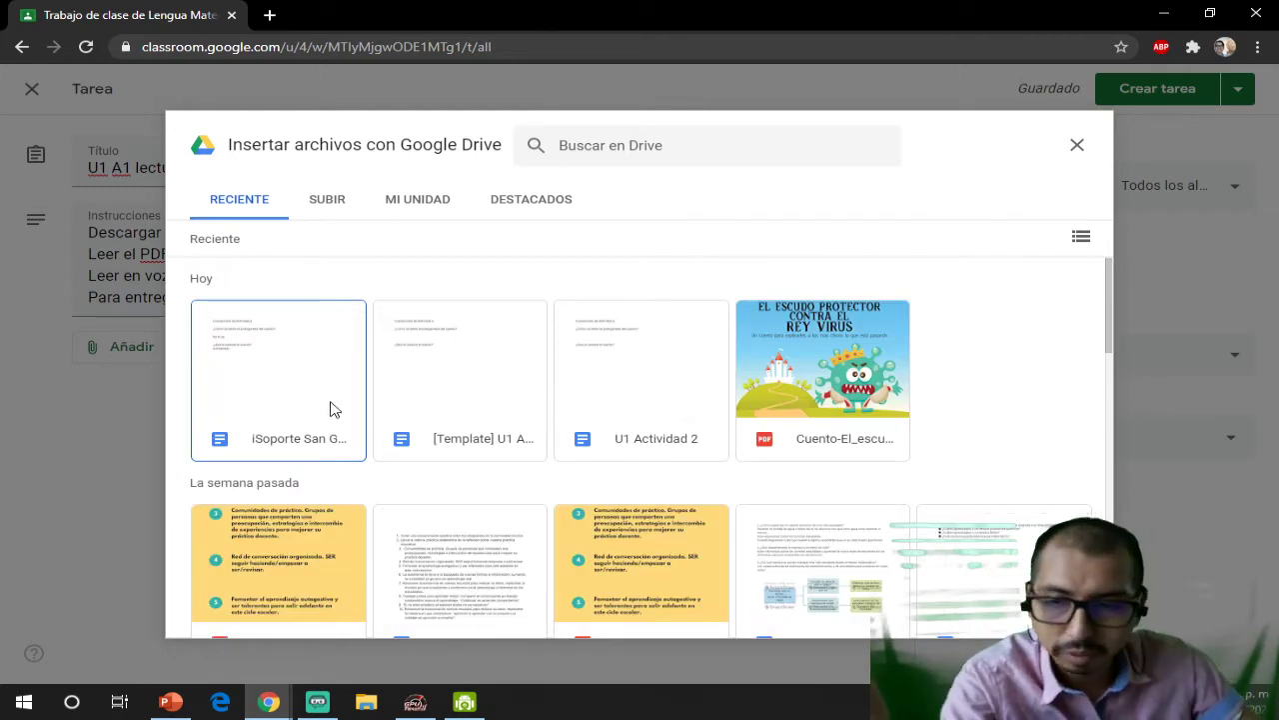
pyautogui.click(840, 365)
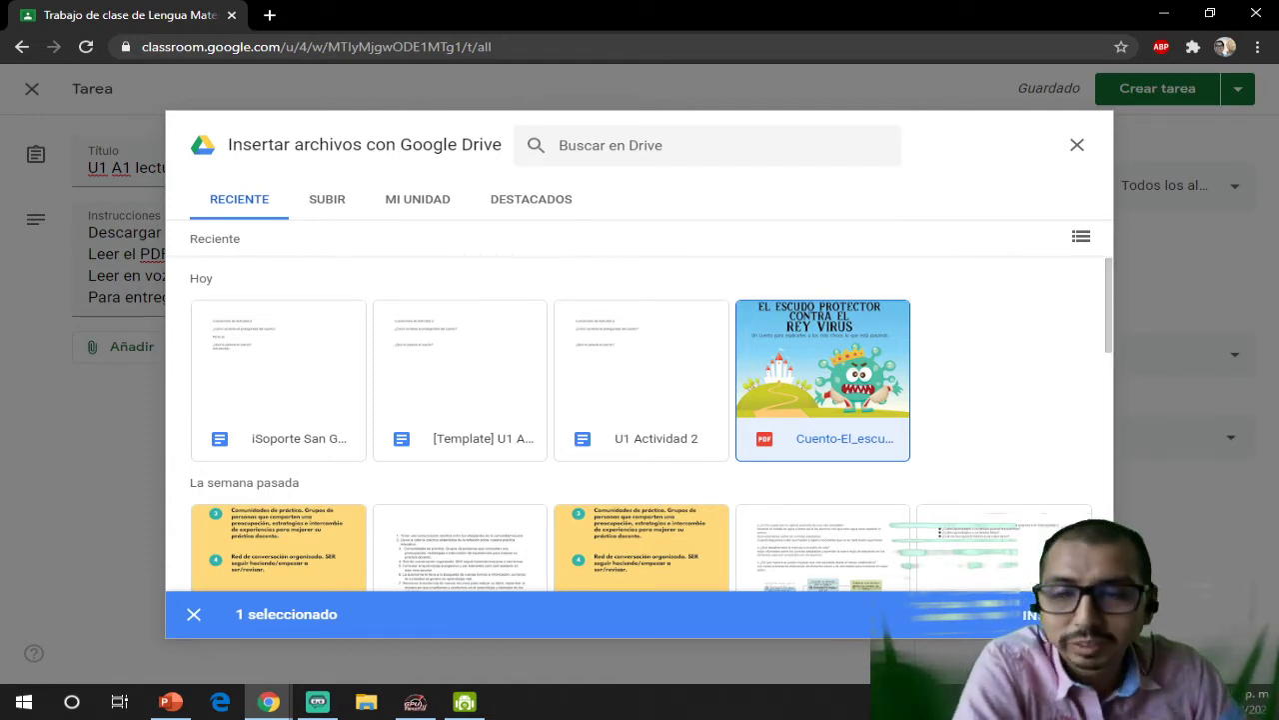
pyautogui.click(349, 206)
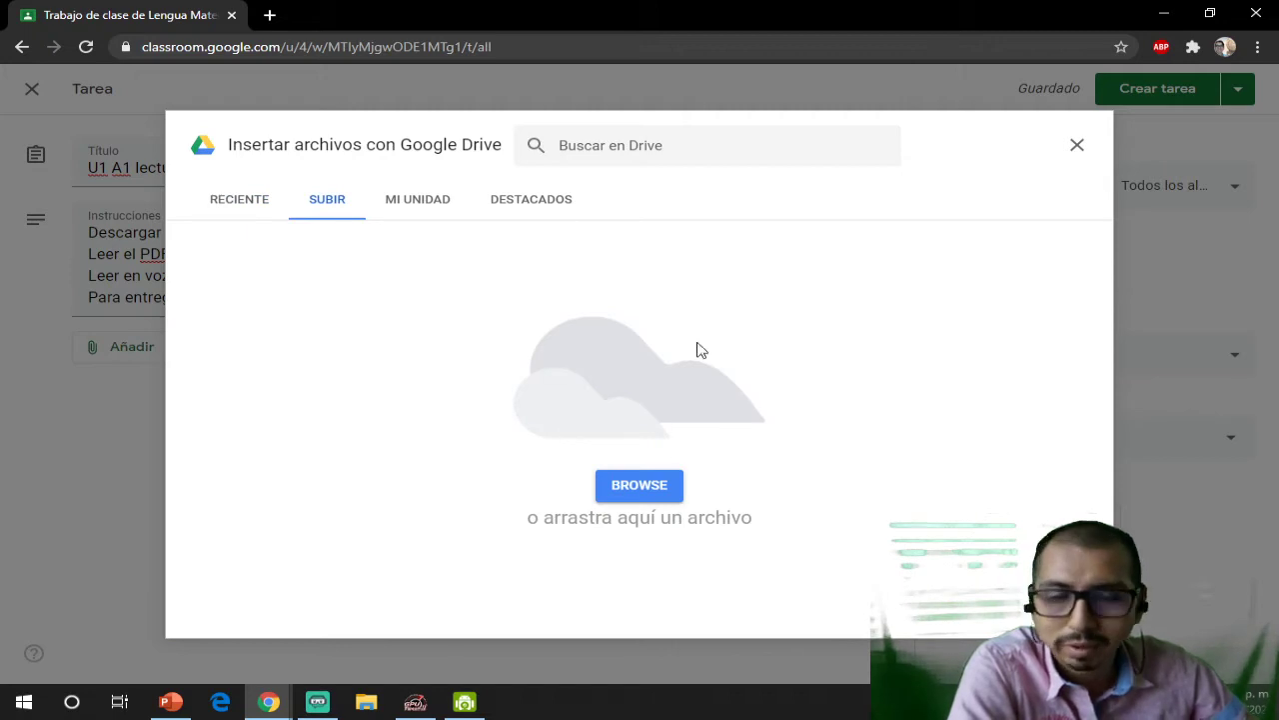
pyautogui.press('super+e')
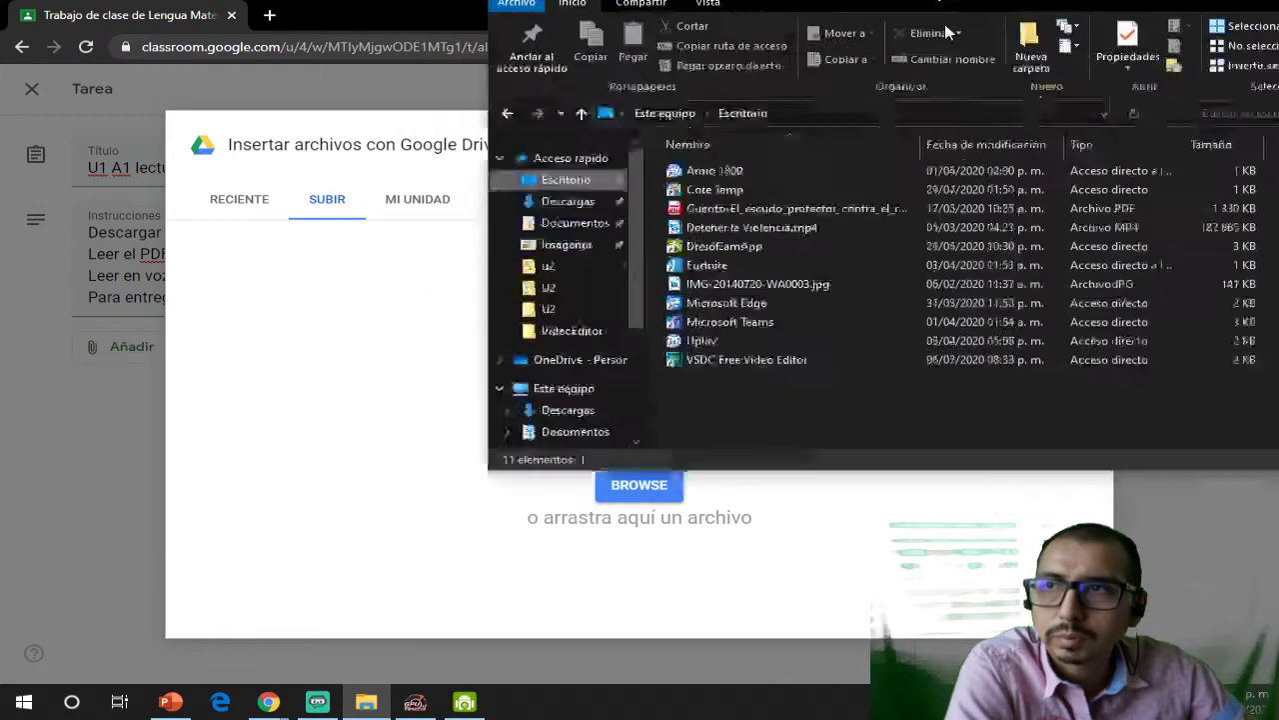
pyautogui.moveTo(939, 25); pyautogui.dragTo(1278, 118)
# - Rename the "Cuento-El_escudo_protector" PDF in the Escritorio folder by adding the prefix "U1A1-" to its name
pyautogui.click(1110, 332)
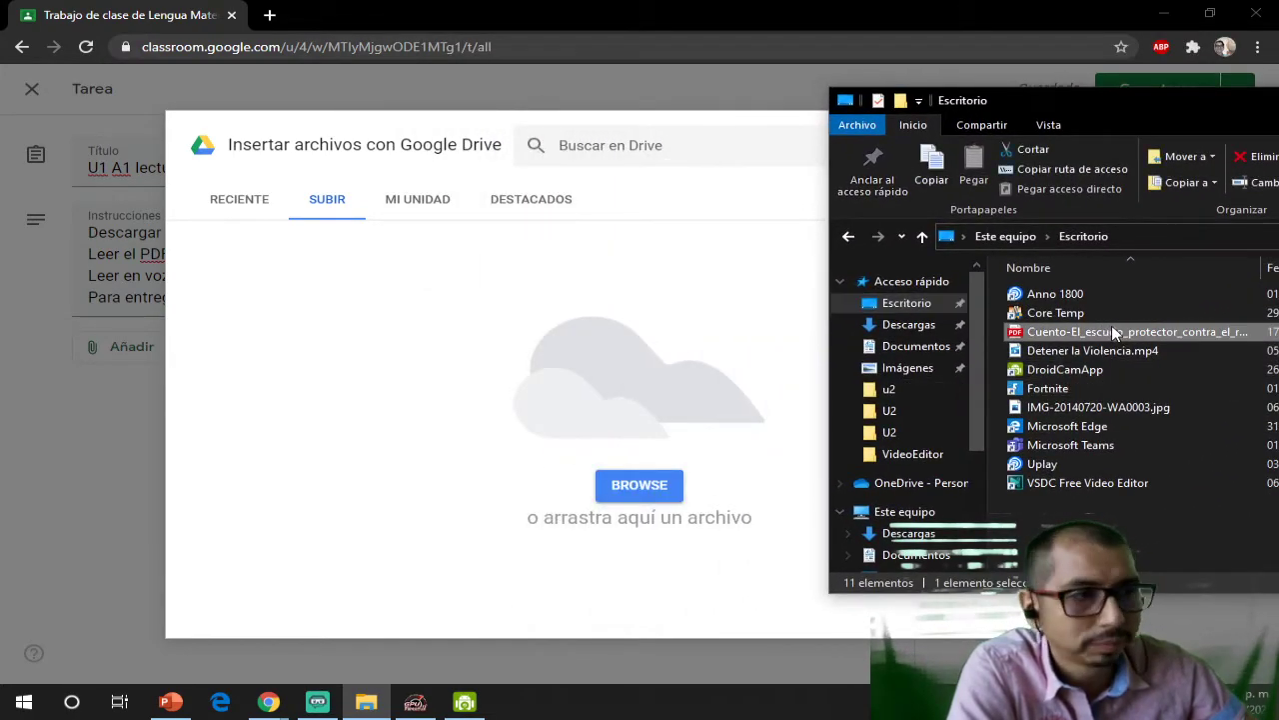
pyautogui.moveTo(1118, 334); pyautogui.dragTo(1148, 358)
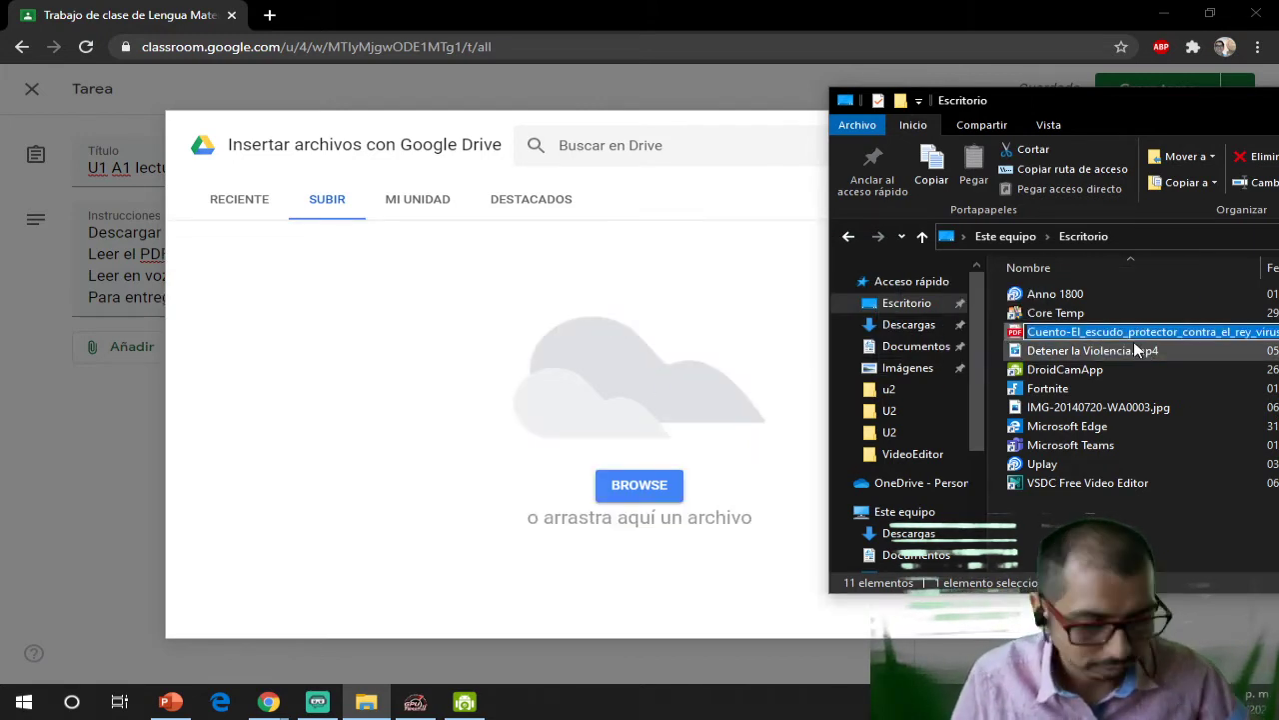
pyautogui.press('Right')
pyautogui.hotkey('ctrl', 'Left')
pyautogui.hotkey('ctrl', 'Left')
pyautogui.hotkey('ctrl', 'Left')
pyautogui.hotkey('ctrl', 'Left')
pyautogui.hotkey('ctrl', 'Left')
pyautogui.hotkey('ctrl', 'Left')
pyautogui.hotkey('ctrl', 'Left')
pyautogui.hotkey('ctrl', 'Left')
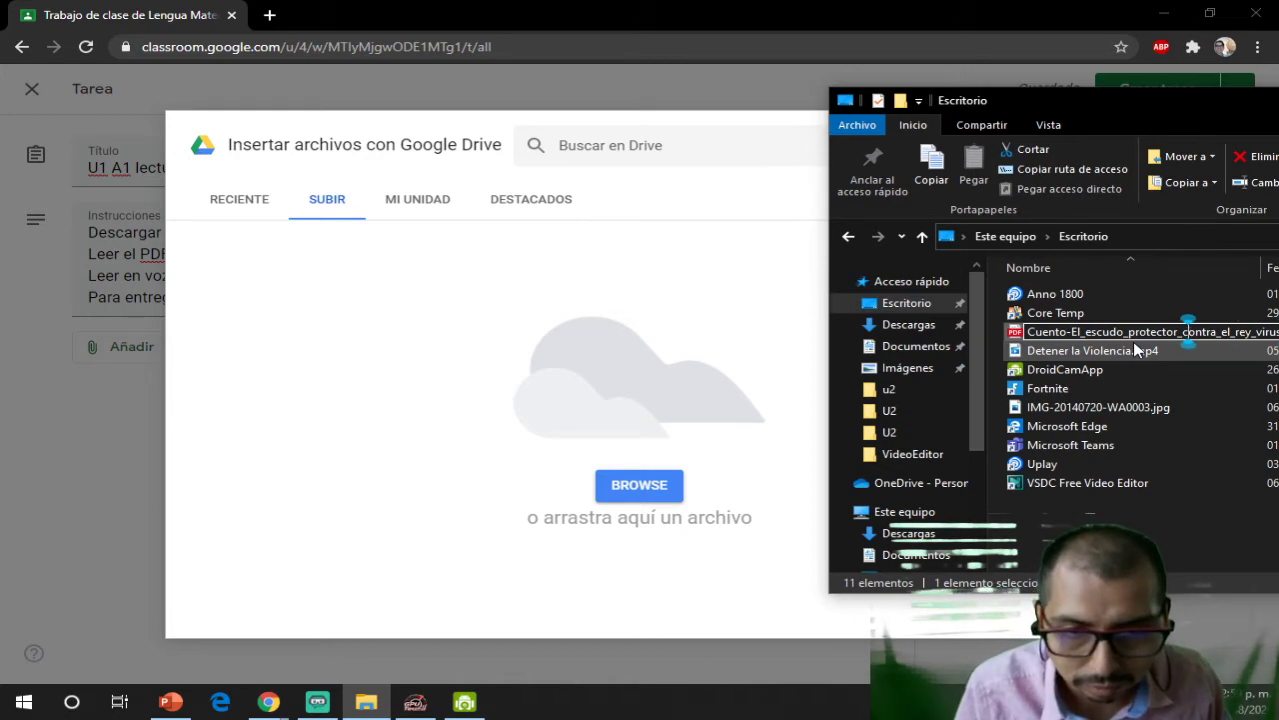
pyautogui.write('U1')
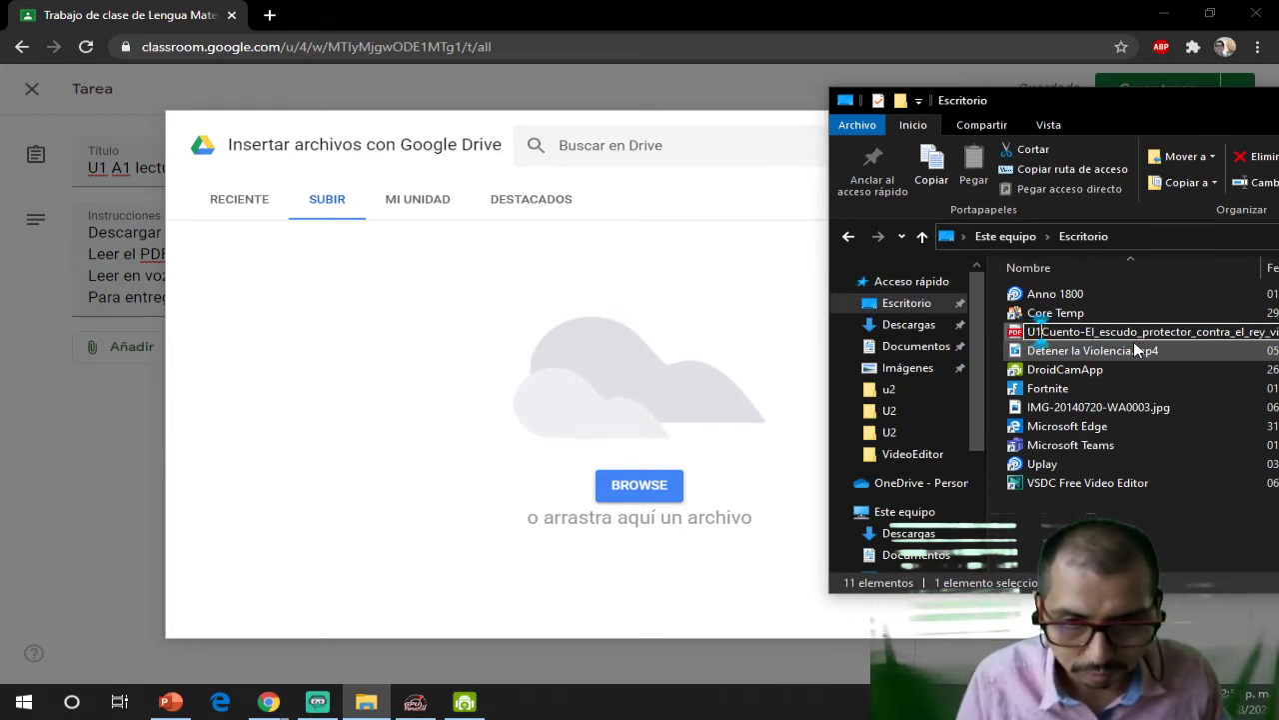
pyautogui.write('A1-')
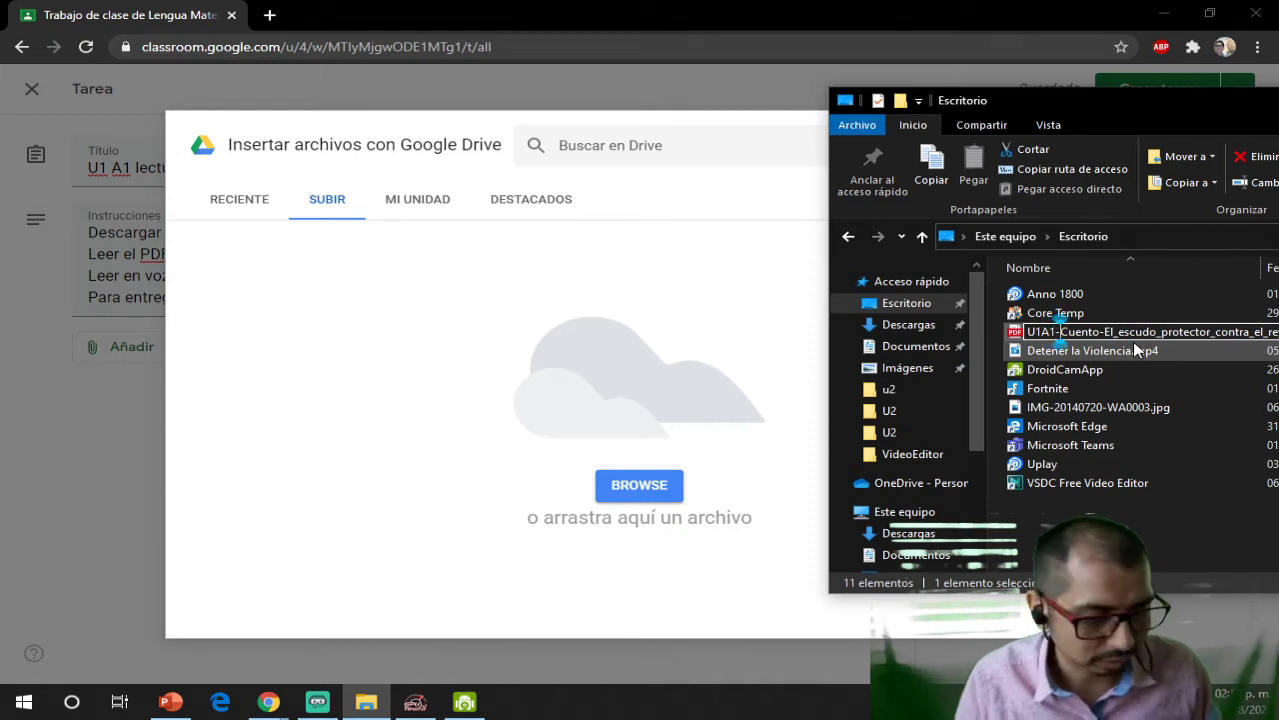
pyautogui.press('Return')
# - Upload the renamed U1A1-Cuento PDF from the Escritorio folder as the assignment's attachment
pyautogui.moveTo(1130, 338); pyautogui.dragTo(686, 365)
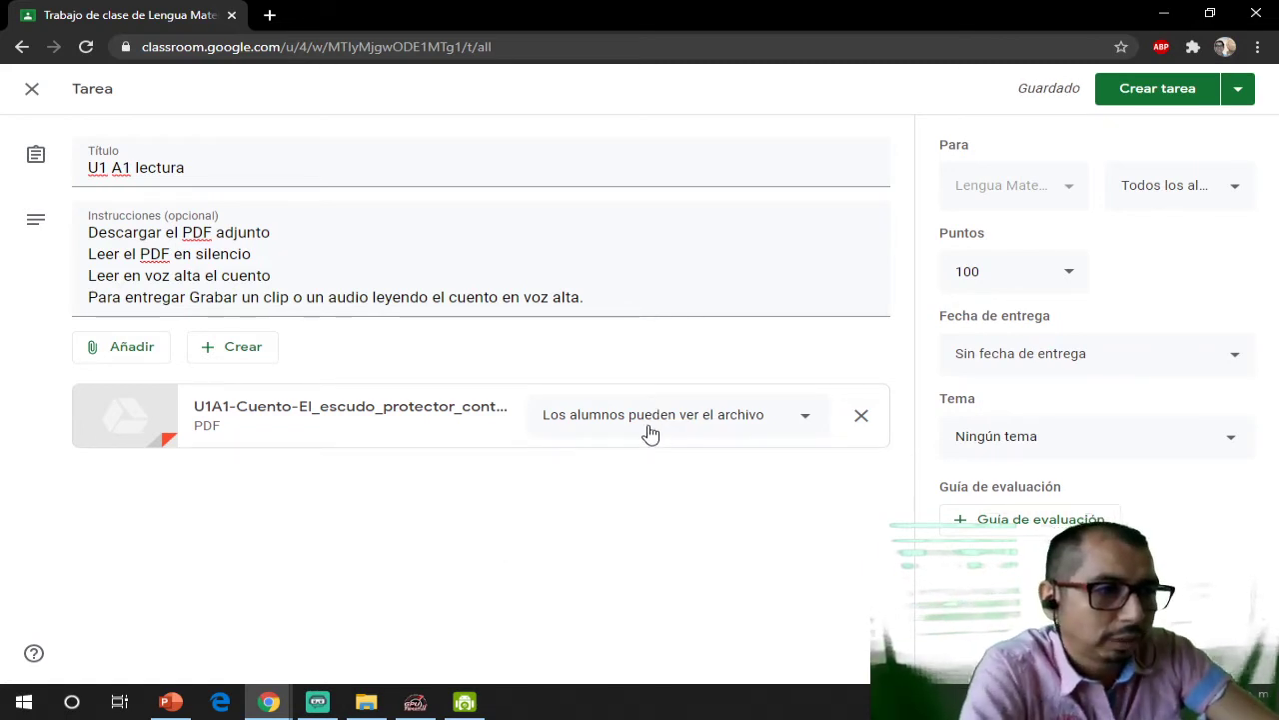
# - Review the attached PDF's student access options and the list of students who receive the assignment, leaving both as set
pyautogui.click(651, 433)
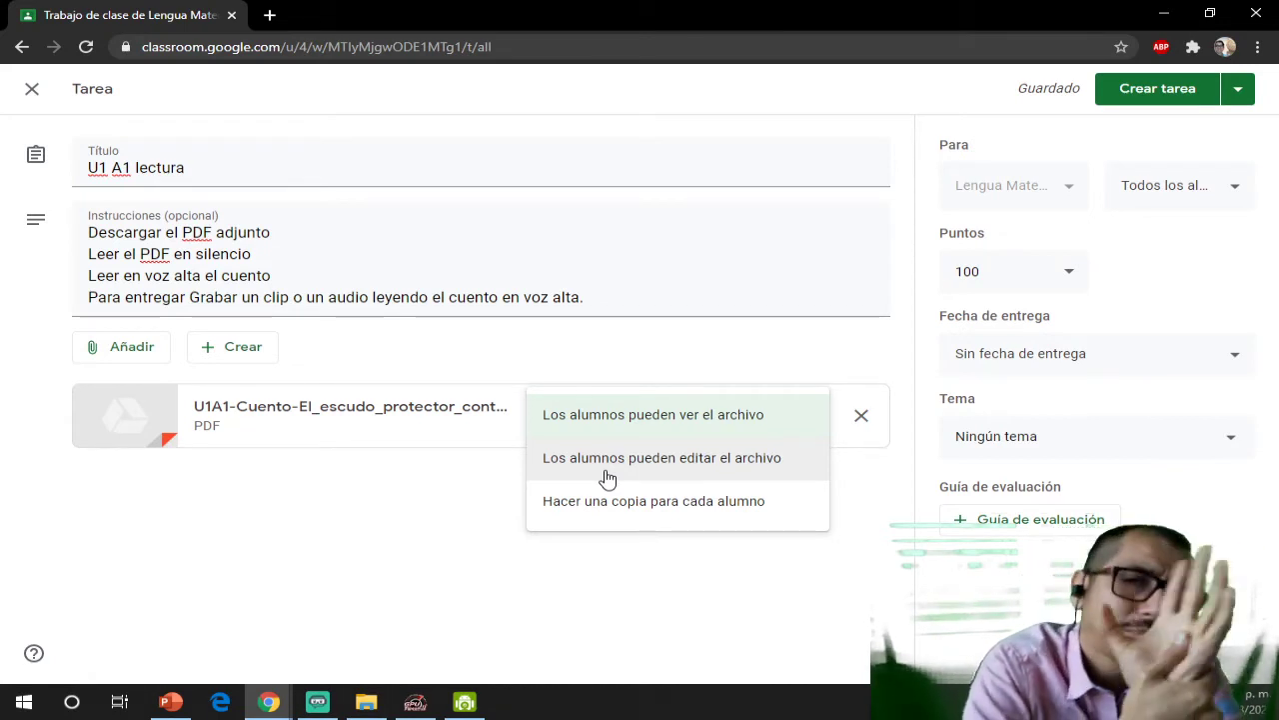
pyautogui.click(776, 330)
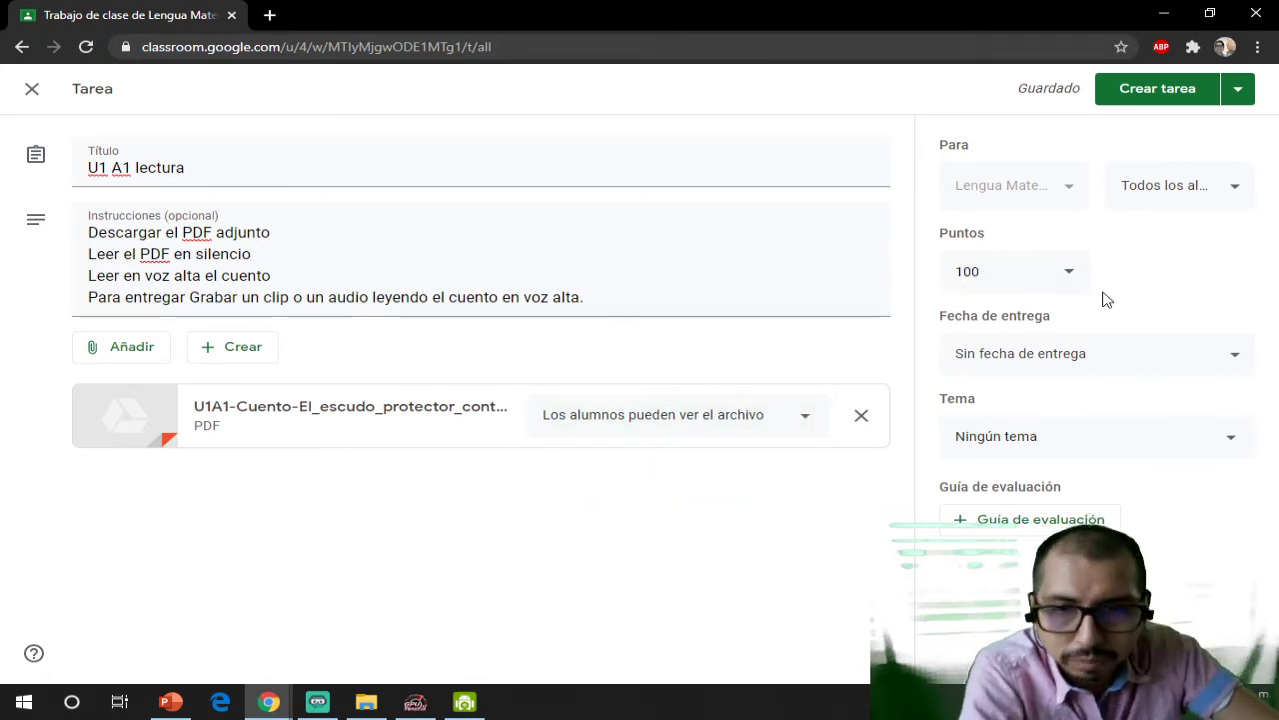
pyautogui.click(1194, 189)
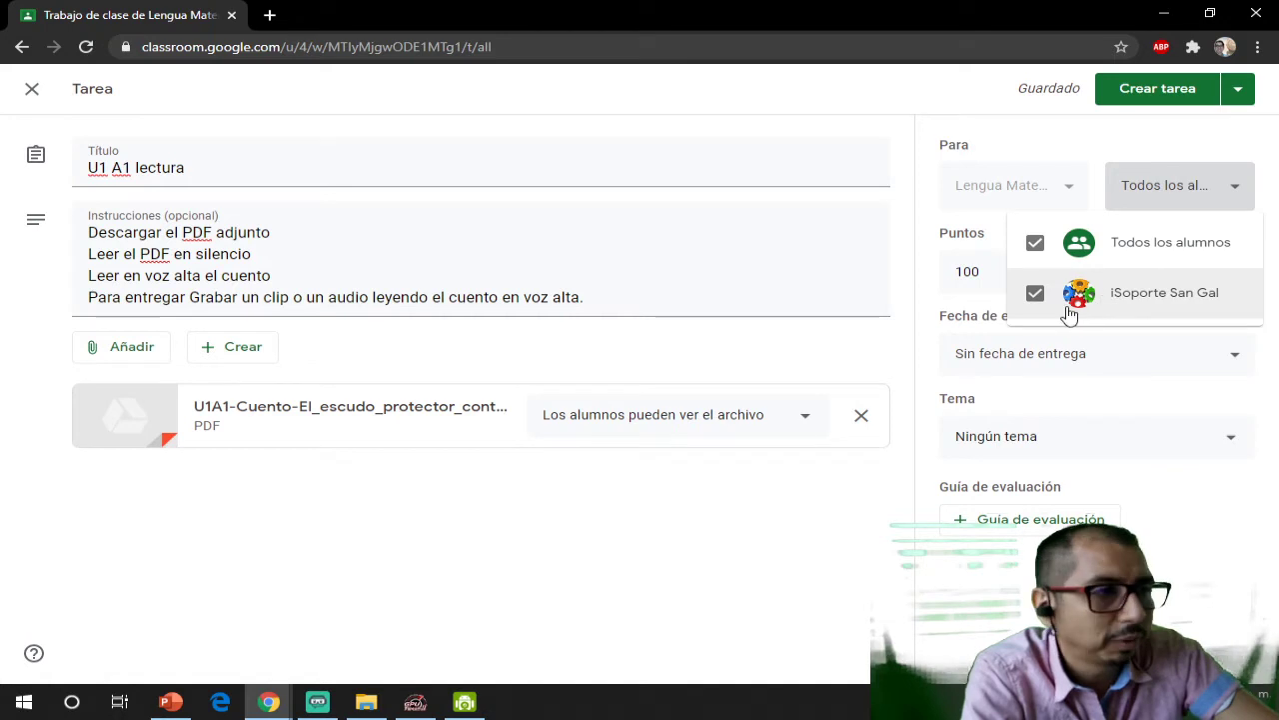
pyautogui.click(1199, 145)
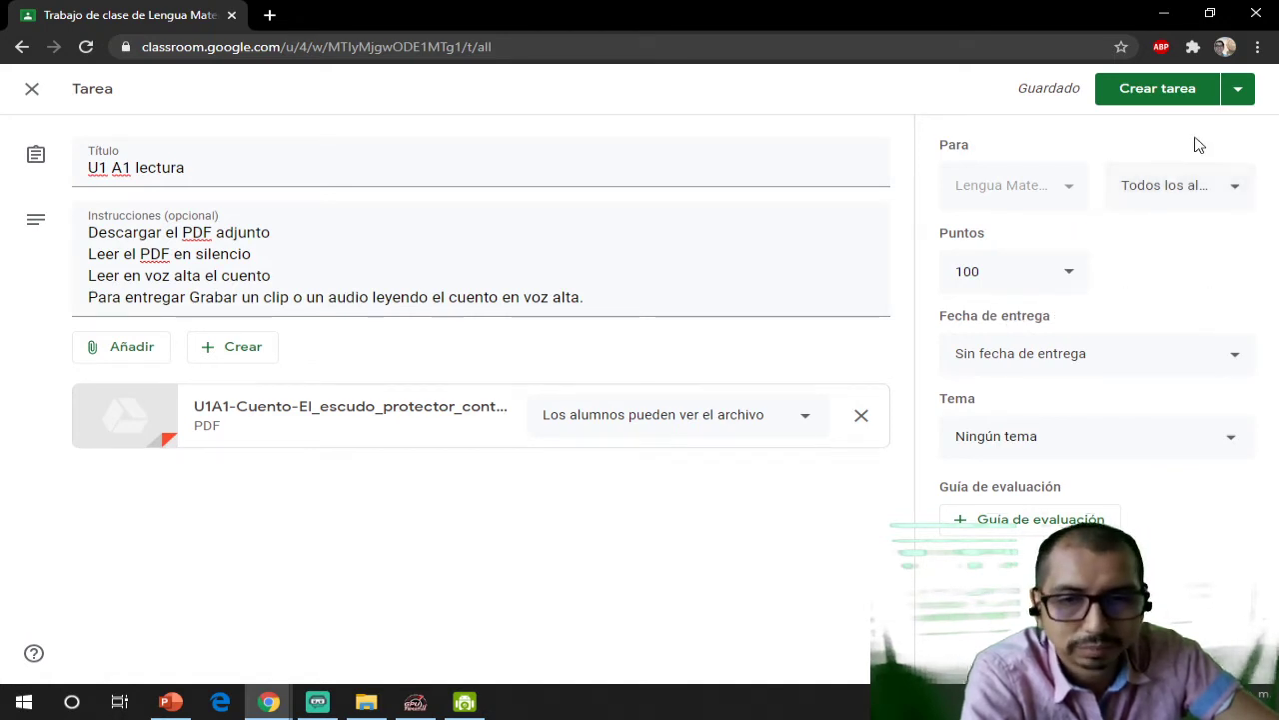
# - Set the points for the "U1 A1 lectura" assignment to 10
pyautogui.click(1052, 279)
pyautogui.press('BackSpace')
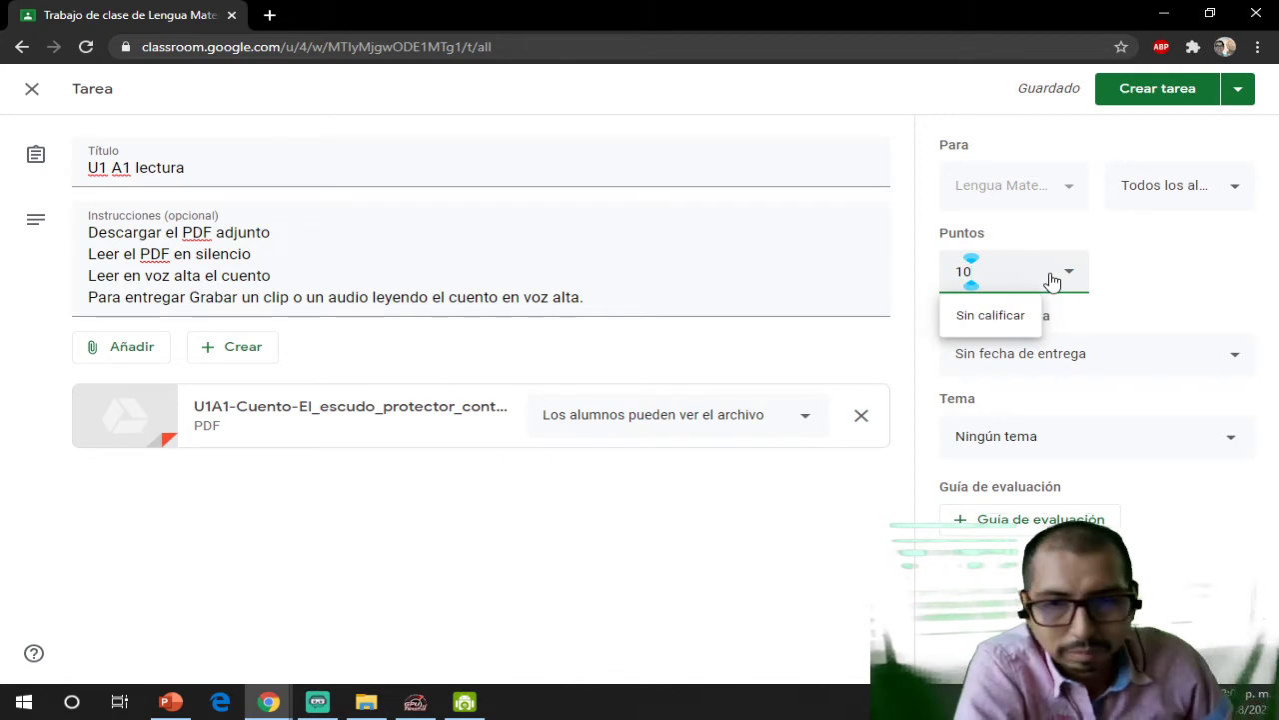
pyautogui.click(1045, 235)
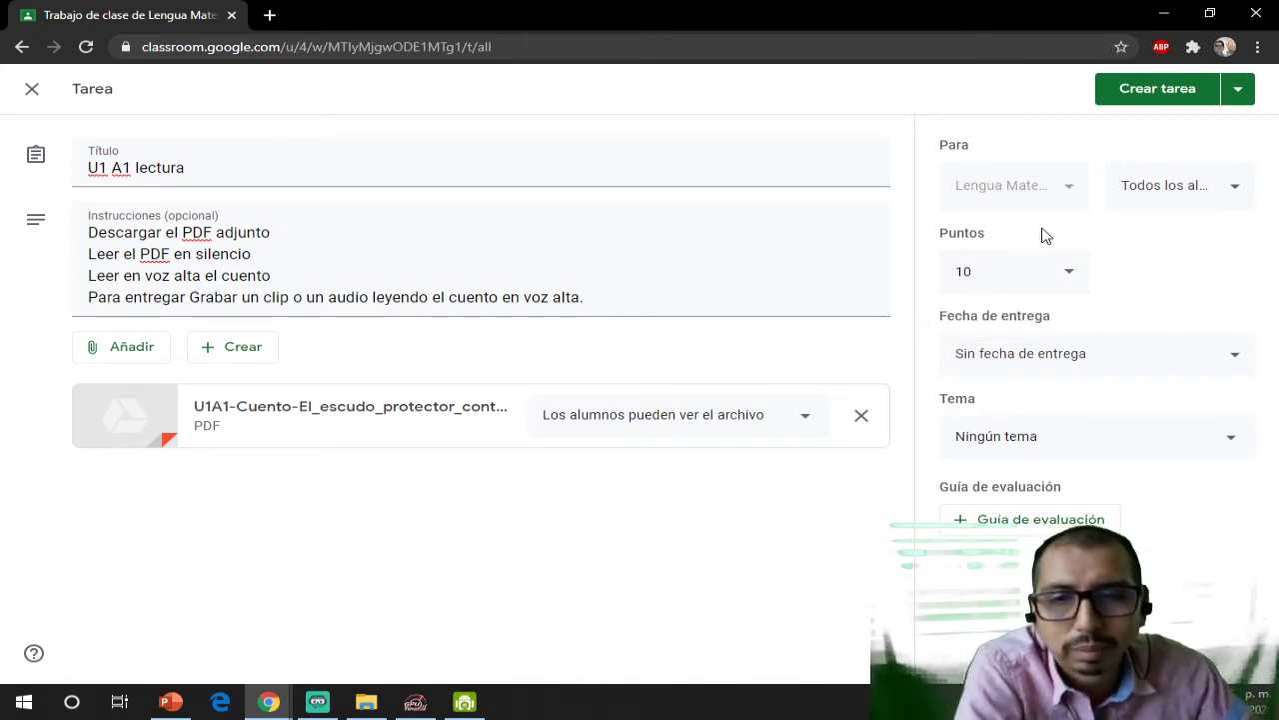
# - Set the assignment's due date to 19 ago. 2020 at 23:59 and create the assignment
pyautogui.click(1039, 362)
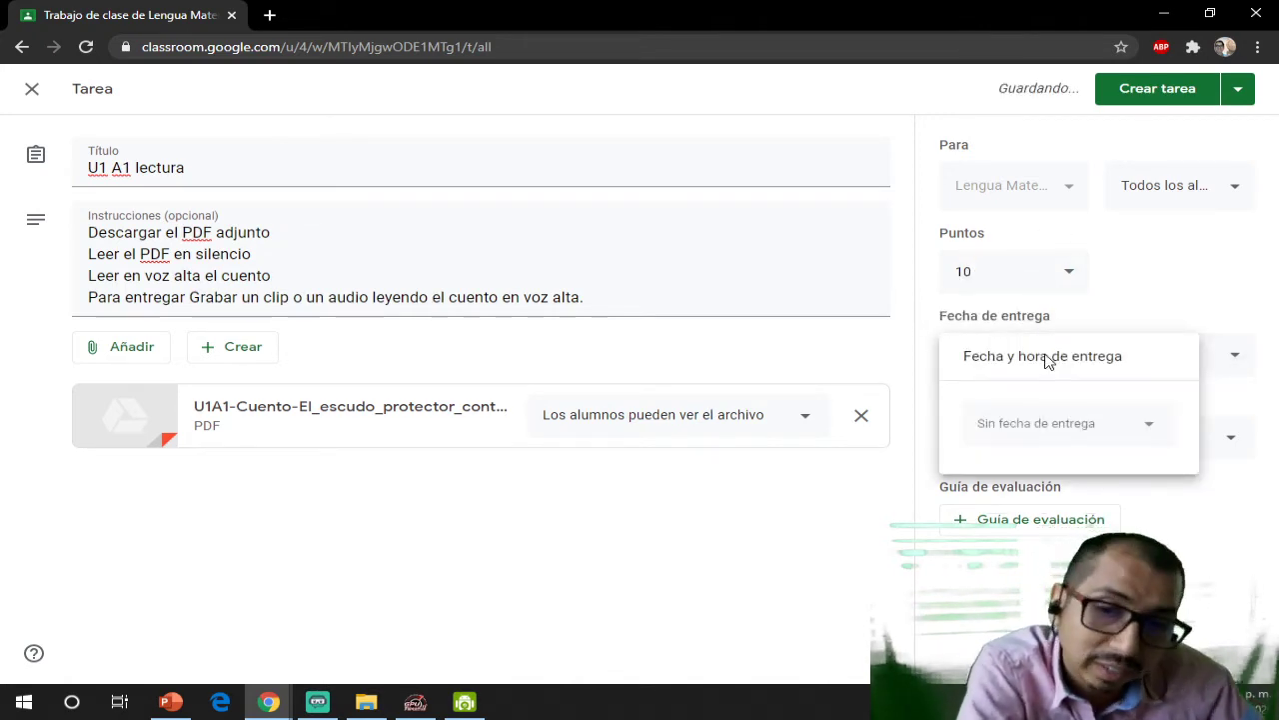
pyautogui.click(1146, 427)
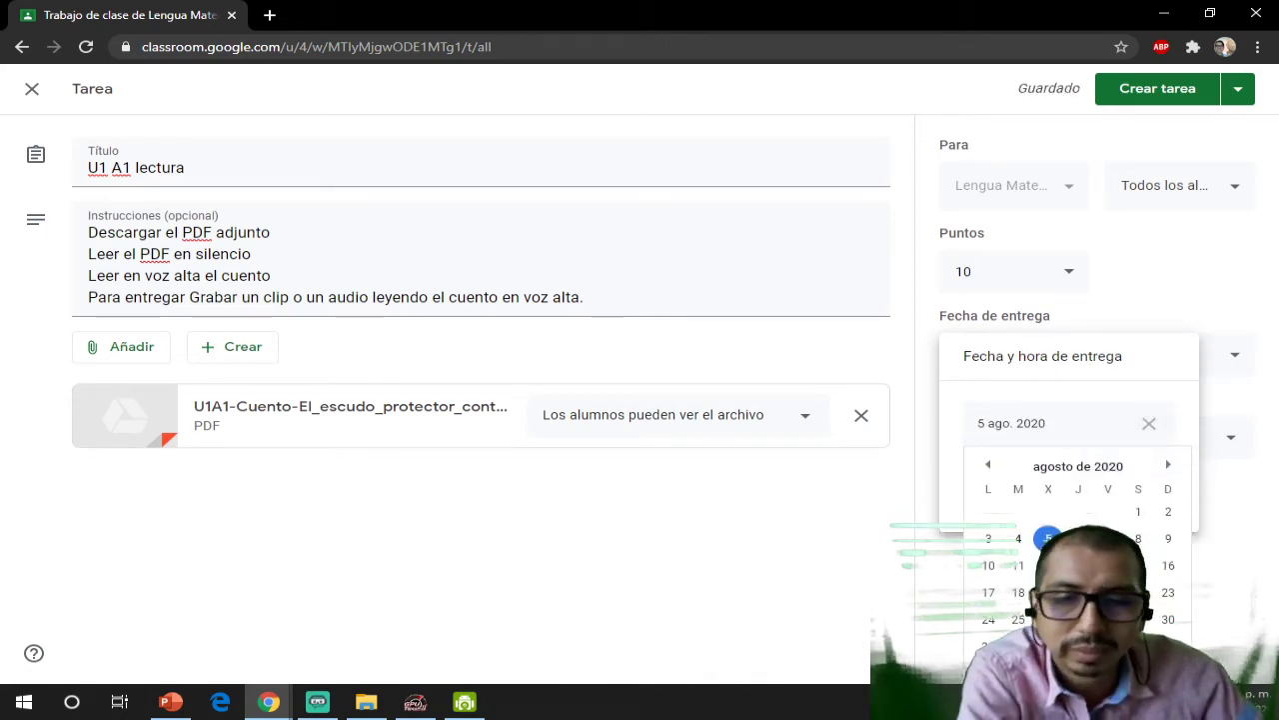
pyautogui.click(1049, 591)
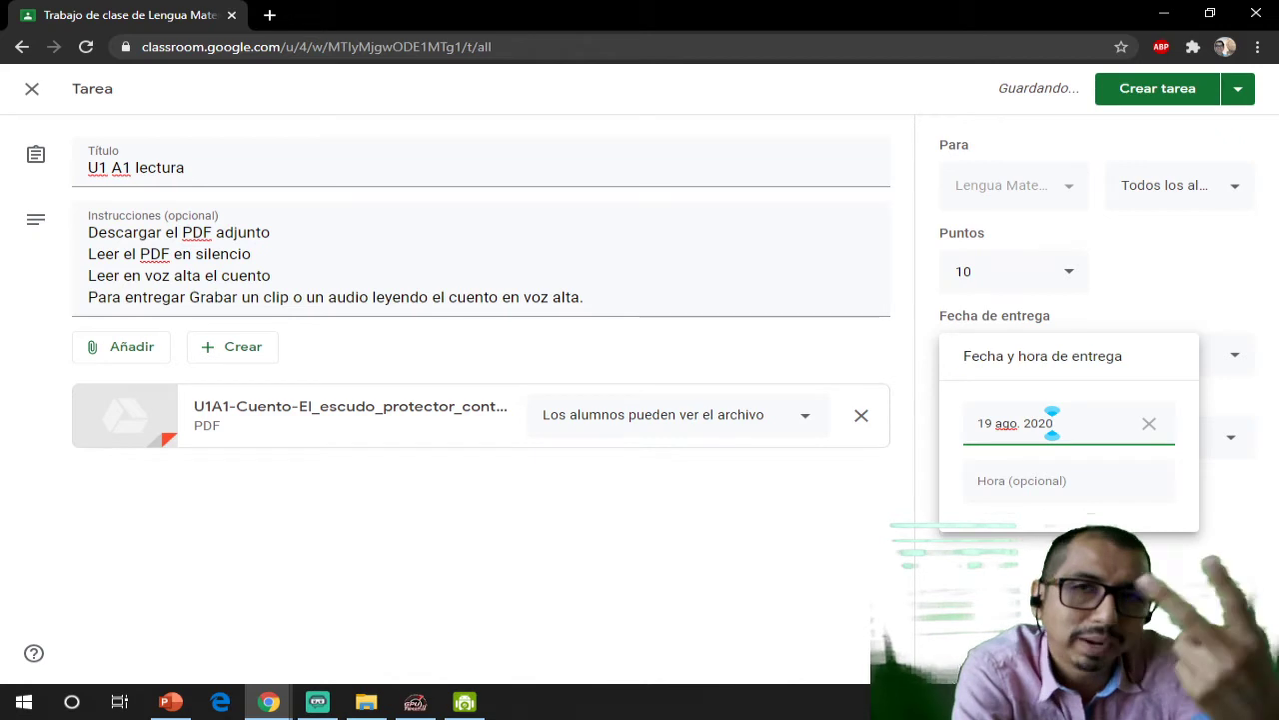
pyautogui.click(1106, 481)
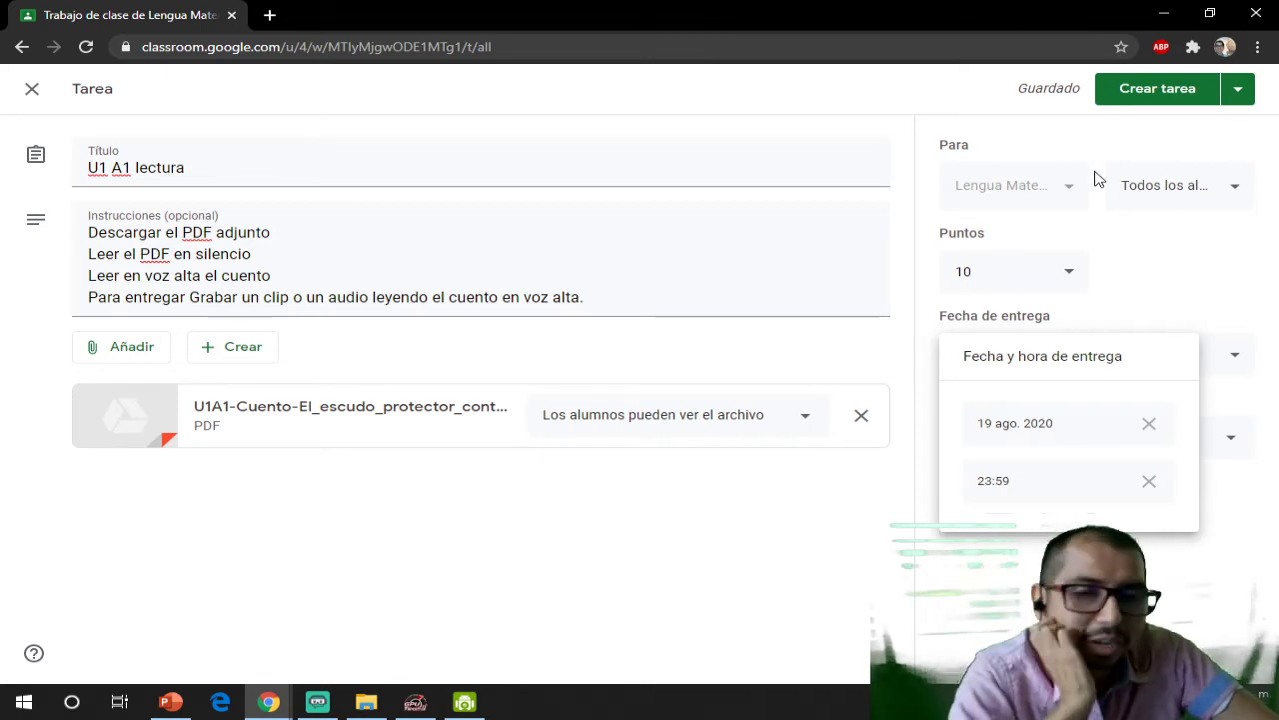
pyautogui.click(1138, 99)
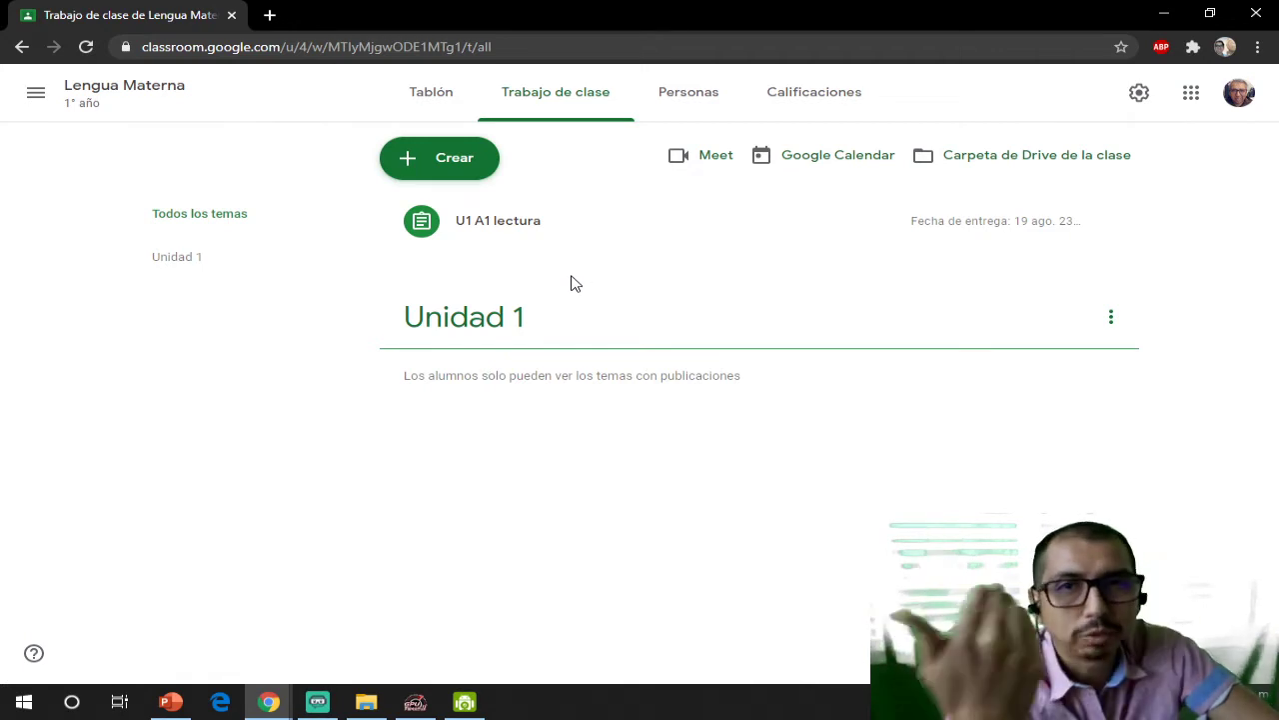
# - Start a new quiz assignment in the classwork and title it "U1 A2 Cuestionario sobre el cuento"
pyautogui.click(409, 170)
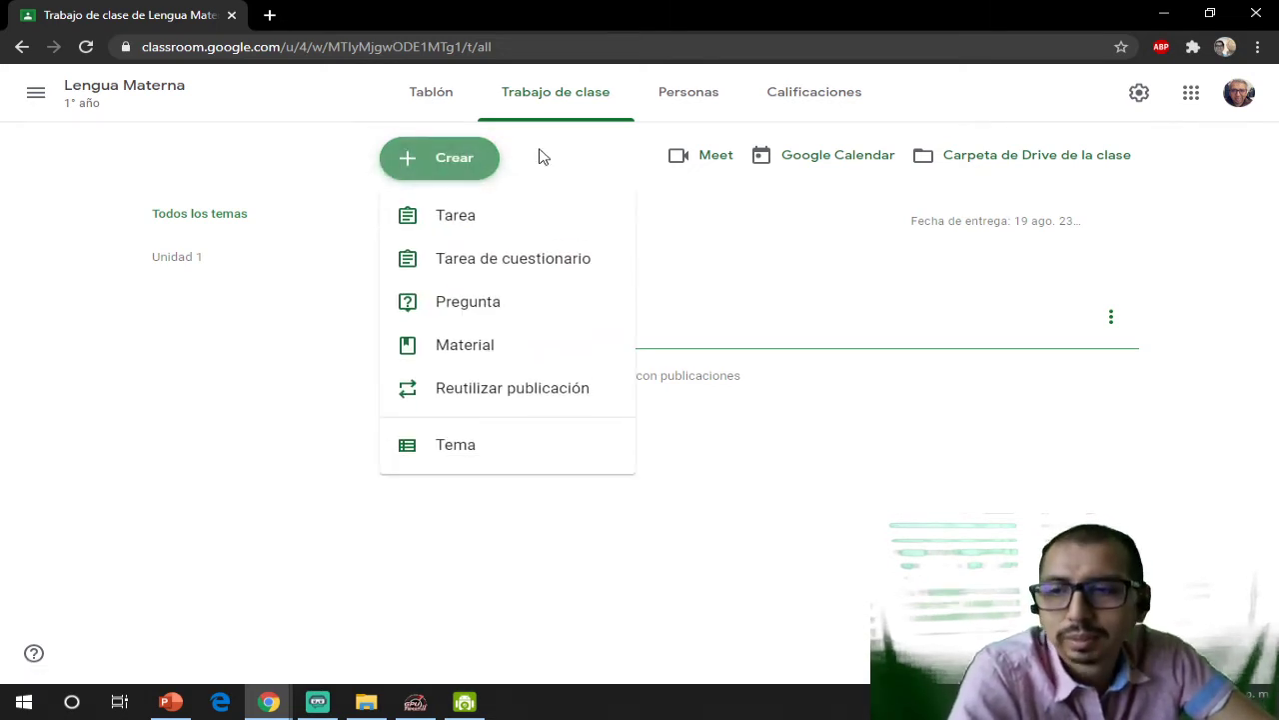
pyautogui.click(484, 277)
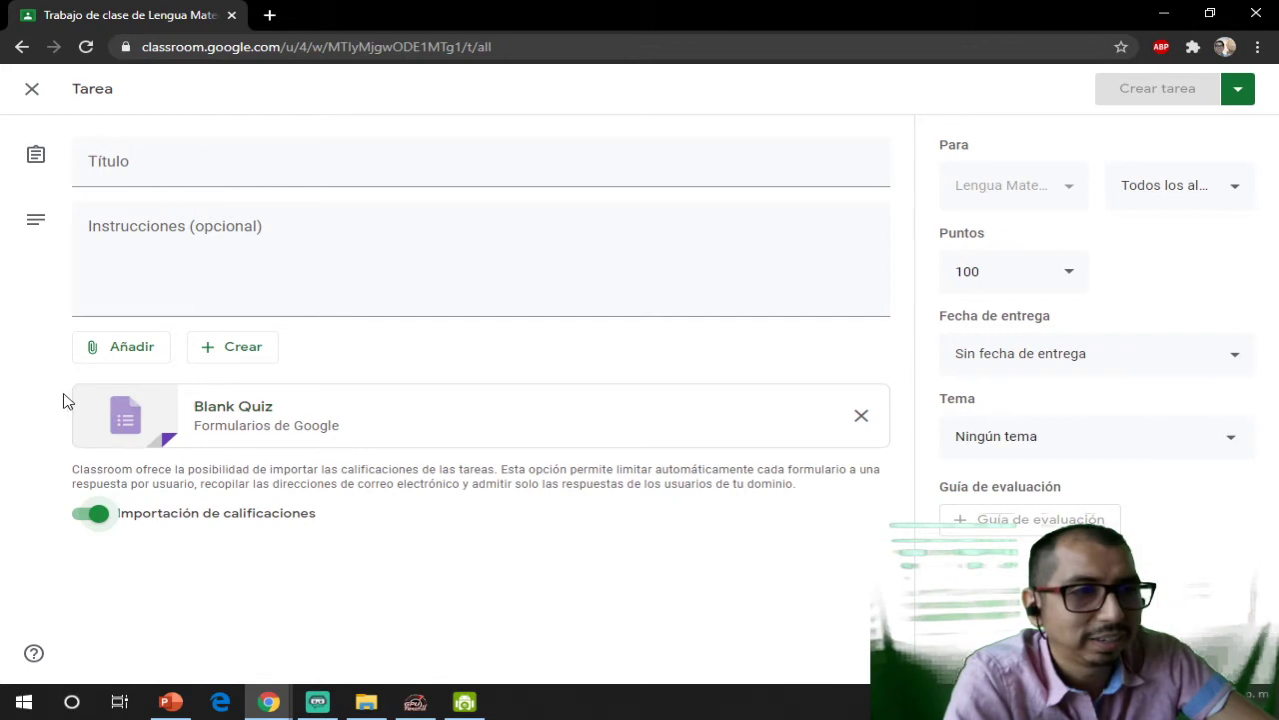
pyautogui.click(122, 174)
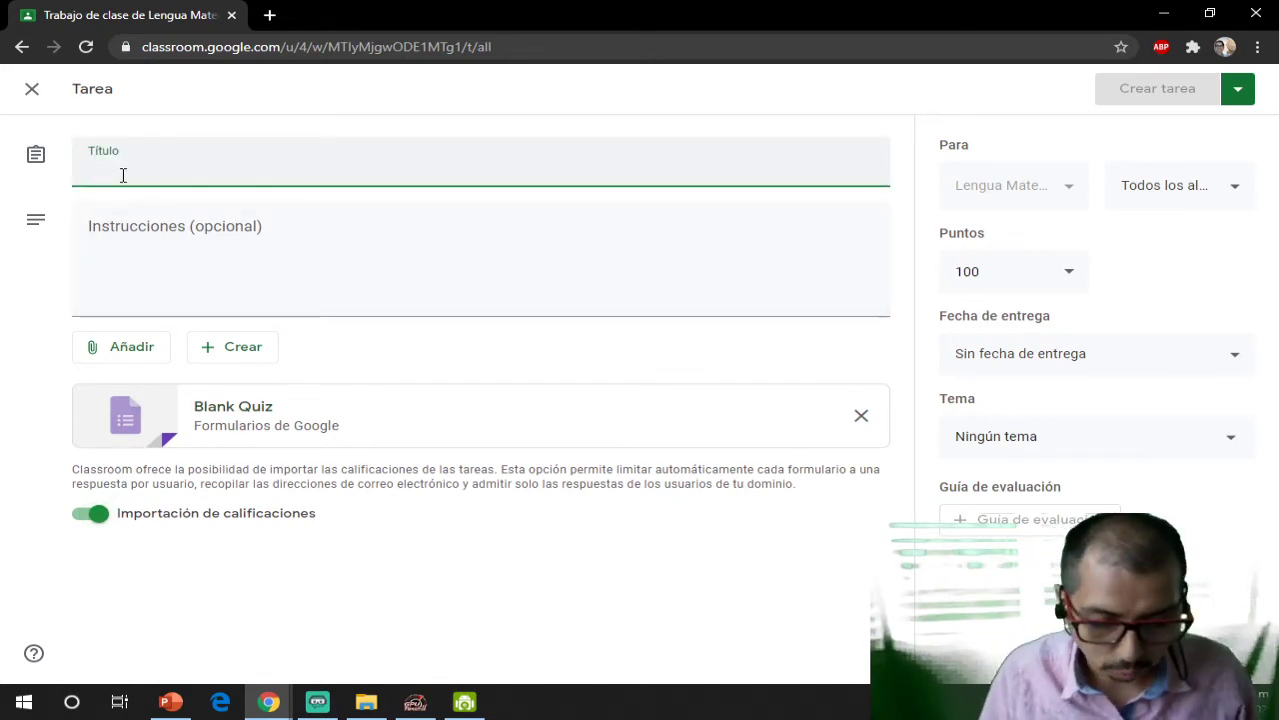
pyautogui.write('U1')
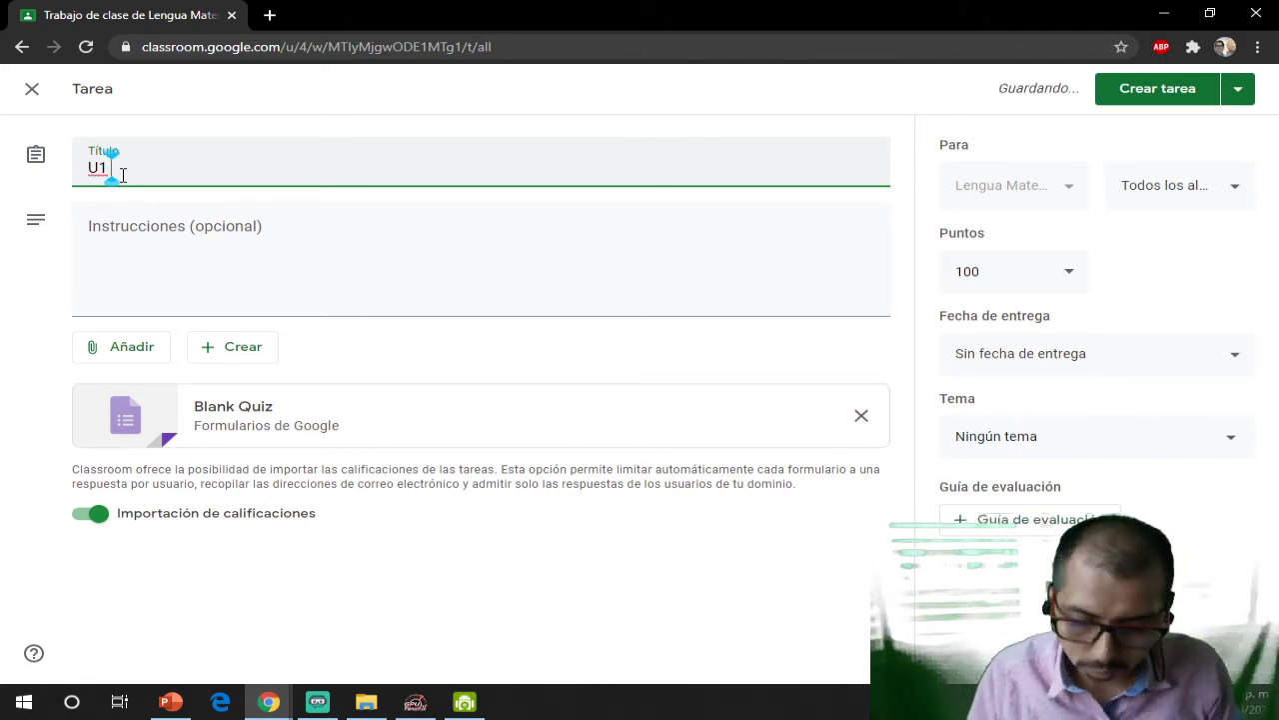
pyautogui.write(' A2')
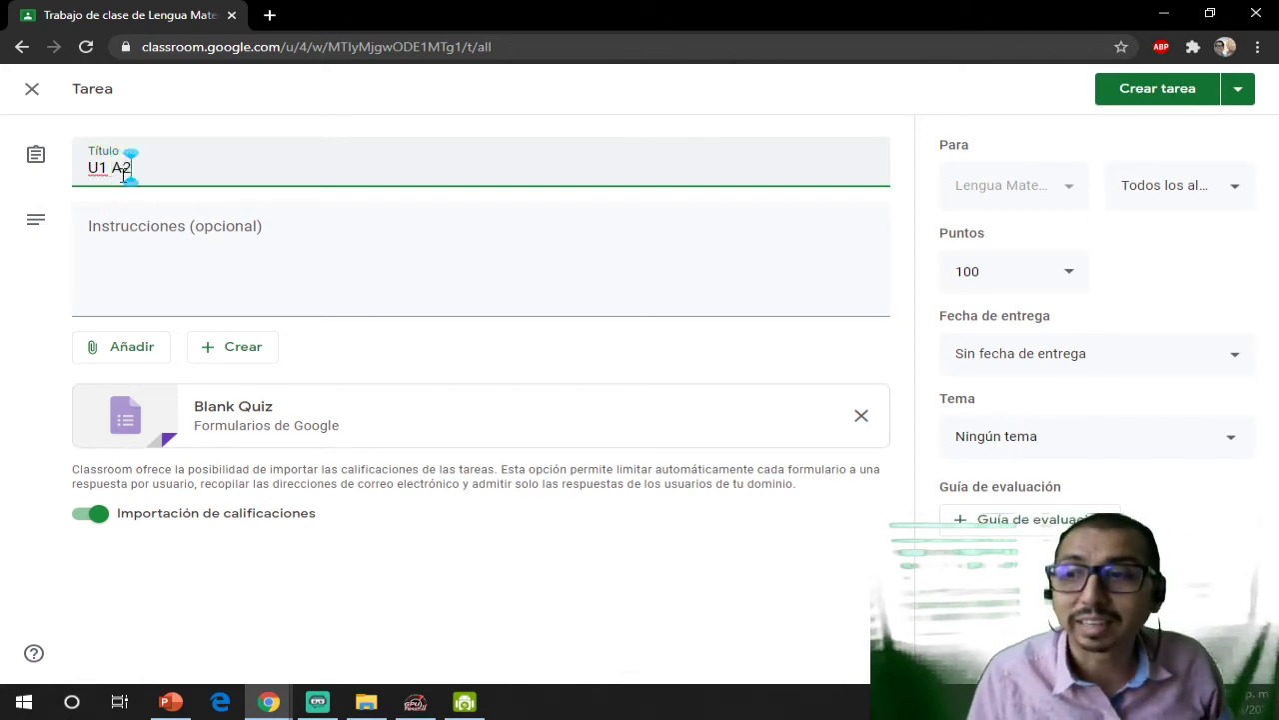
pyautogui.write(' Cu')
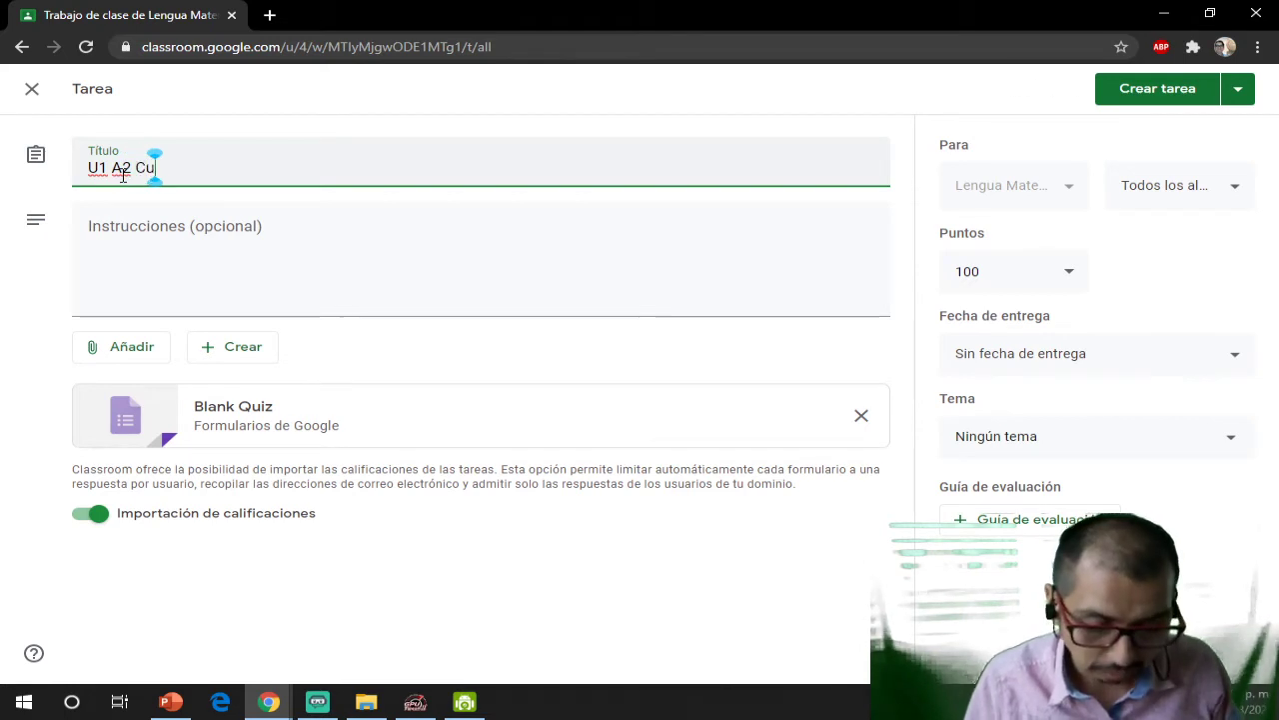
pyautogui.write('estionario sobr')
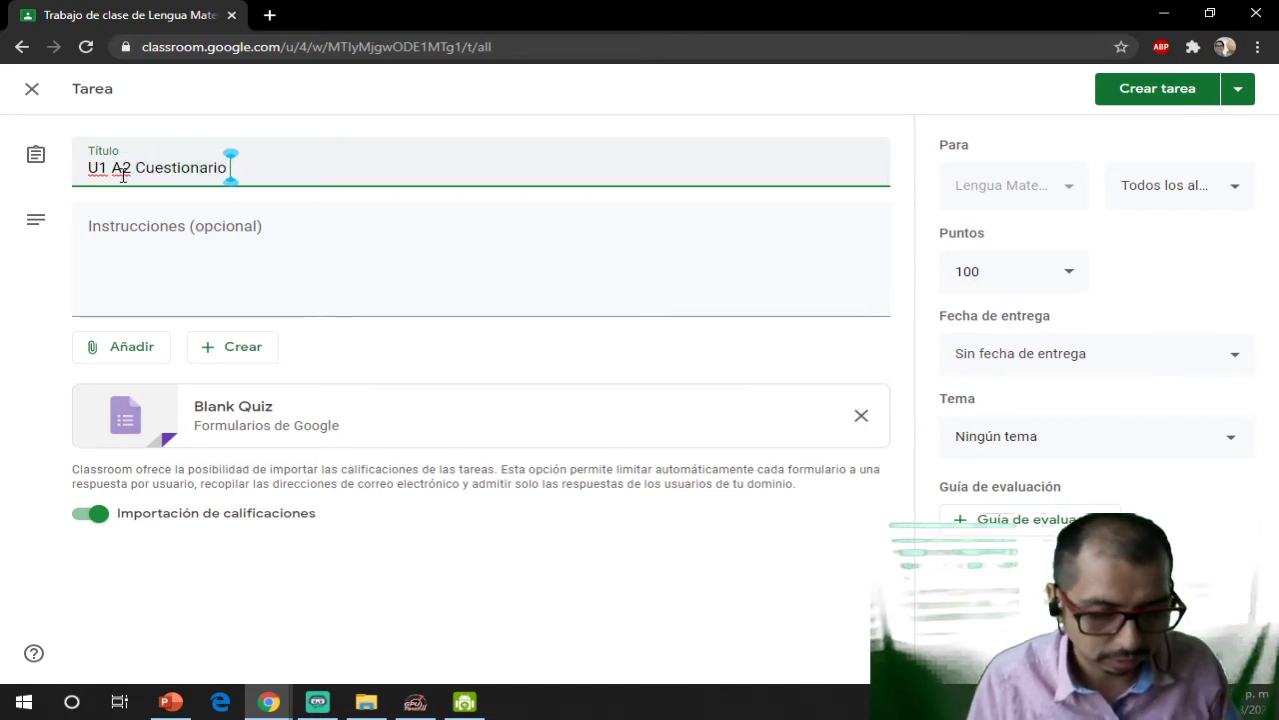
pyautogui.press('BackSpace')
pyautogui.press('BackSpace')
pyautogui.press('BackSpace')
pyautogui.press('BackSpace')
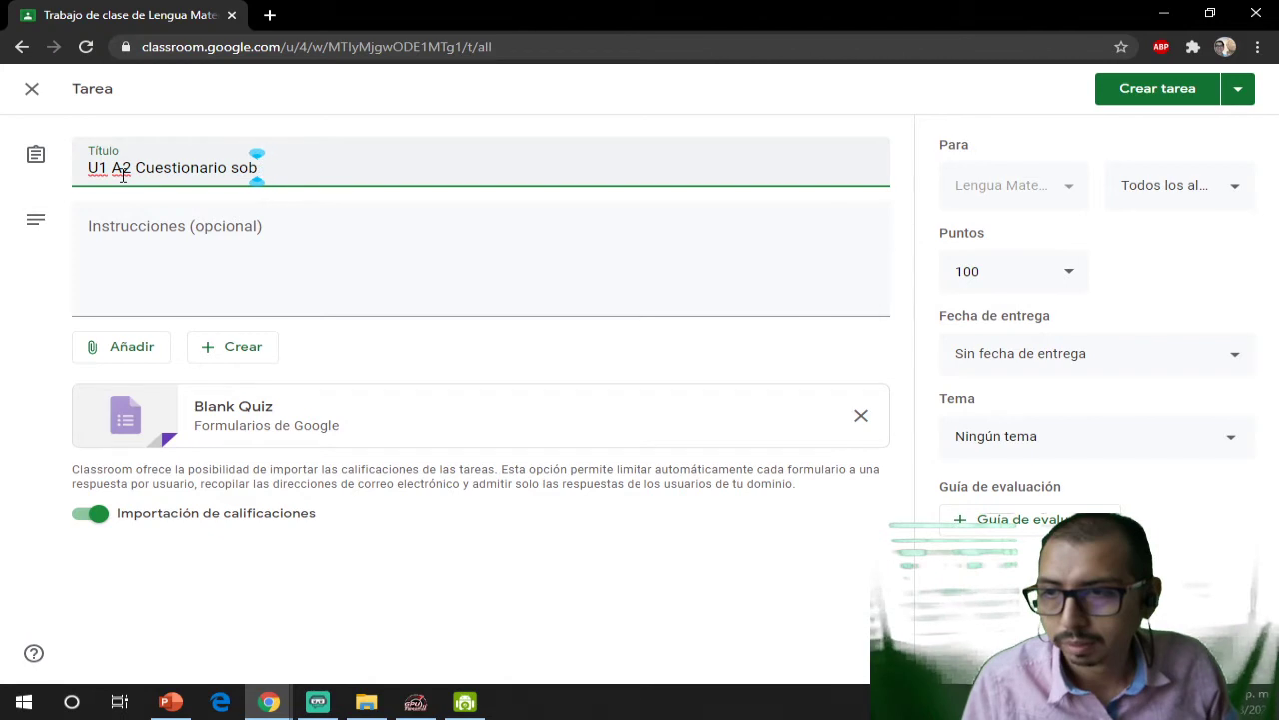
pyautogui.write('re el cuento')
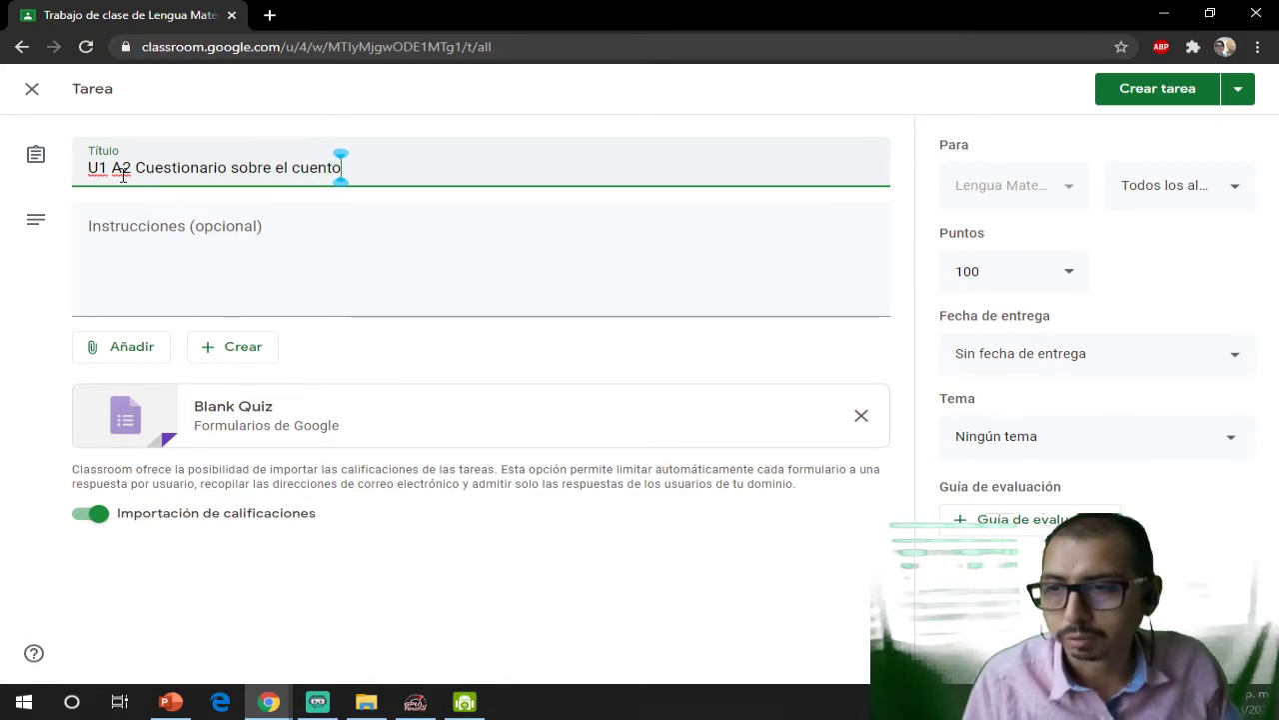
# - Enter "Contestar el cuestionario" as the quiz assignment's instructions
pyautogui.click(134, 289)
pyautogui.write('L')
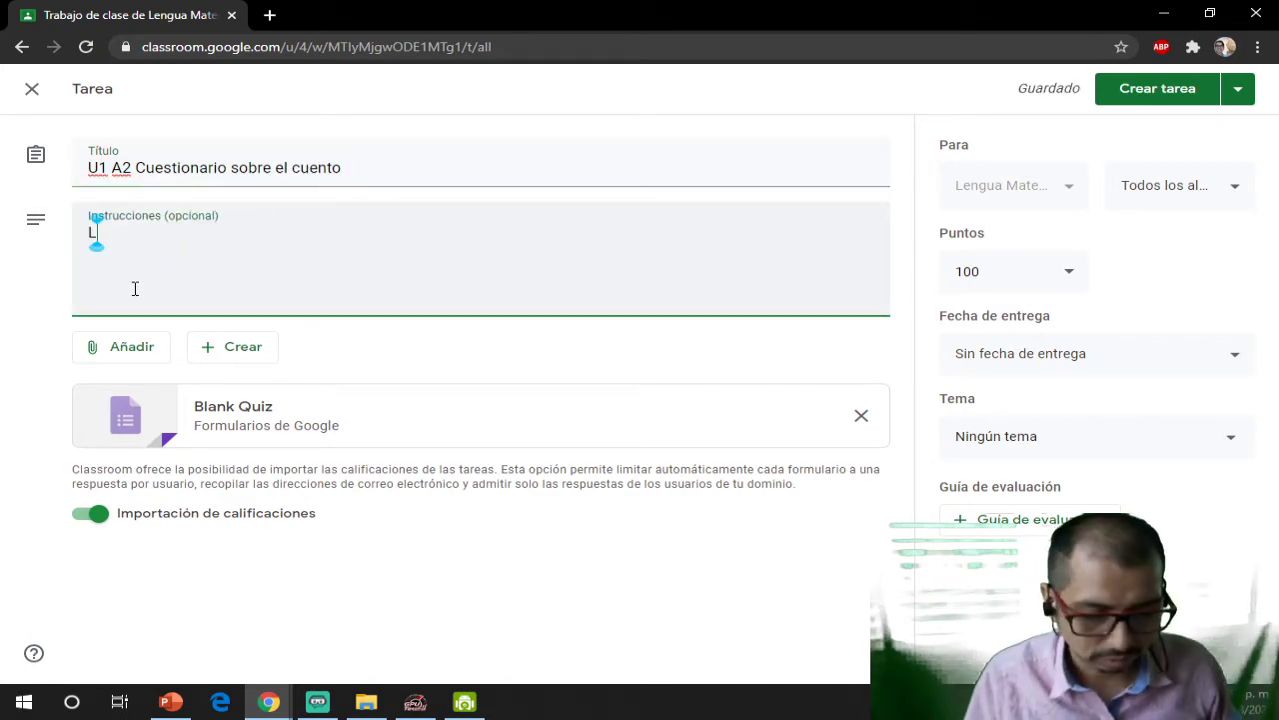
pyautogui.press('BackSpace')
pyautogui.write('Contes')
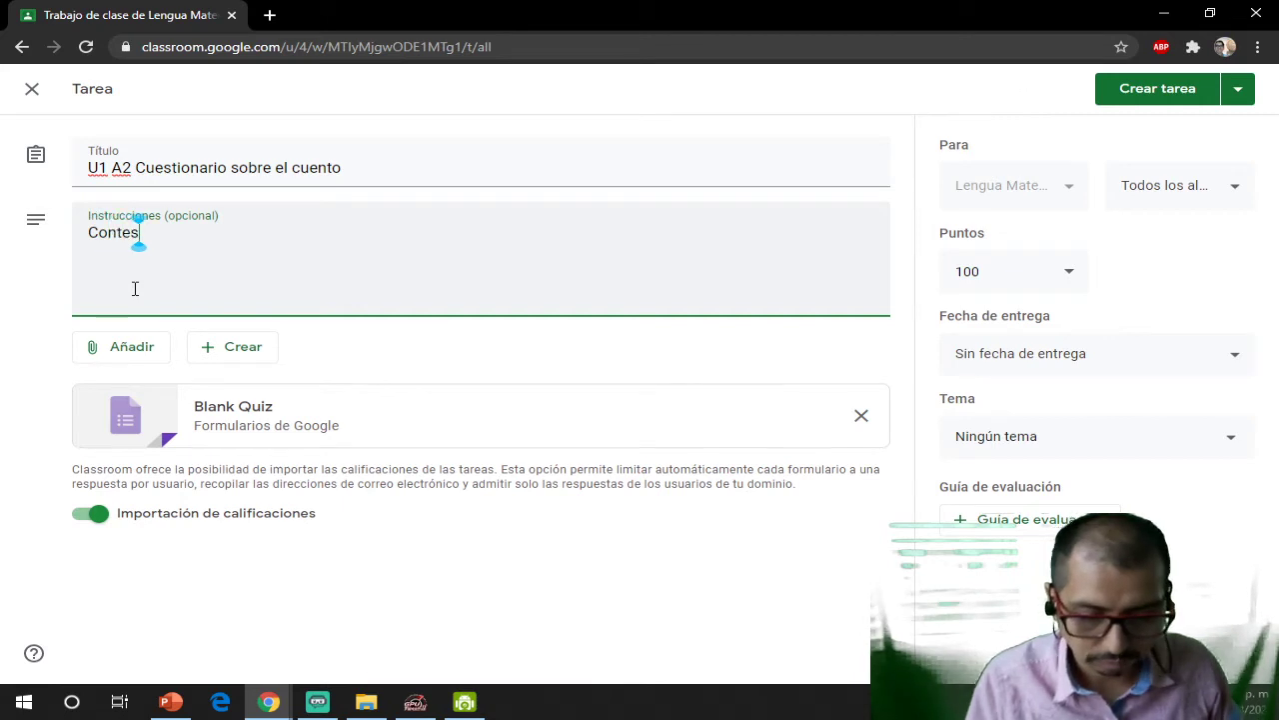
pyautogui.write('tar el cuesti')
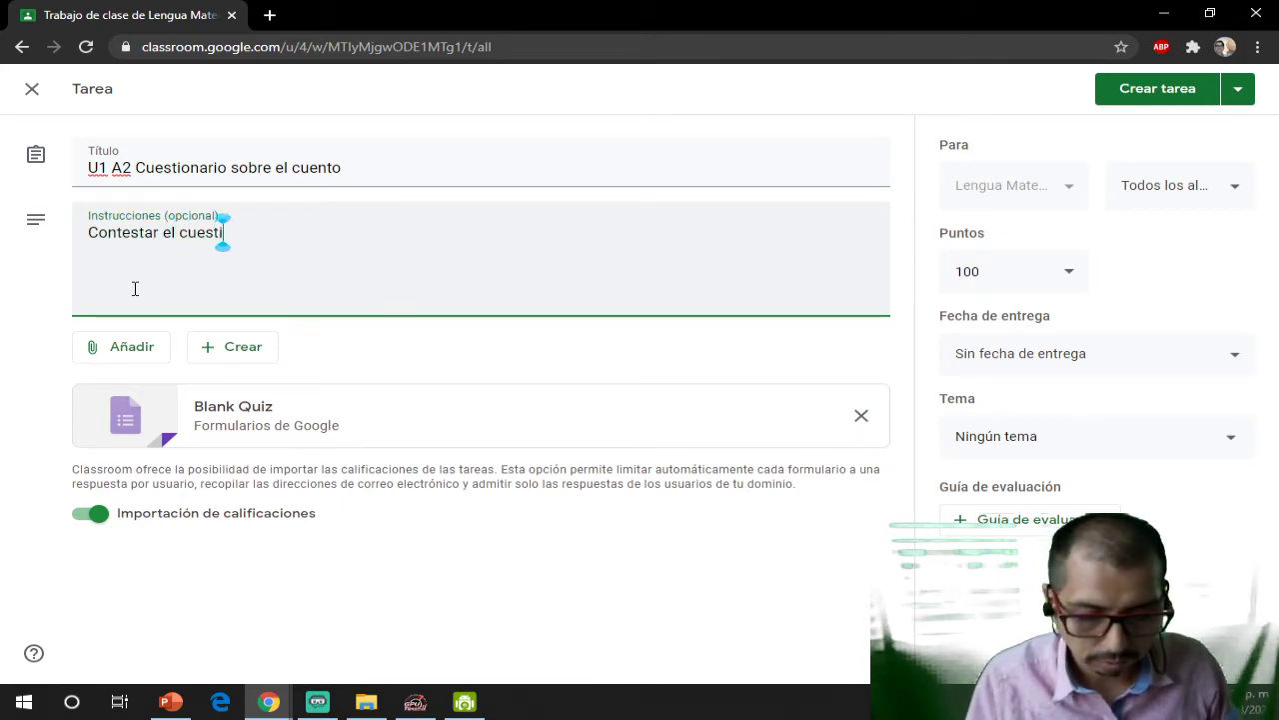
pyautogui.write('onario')
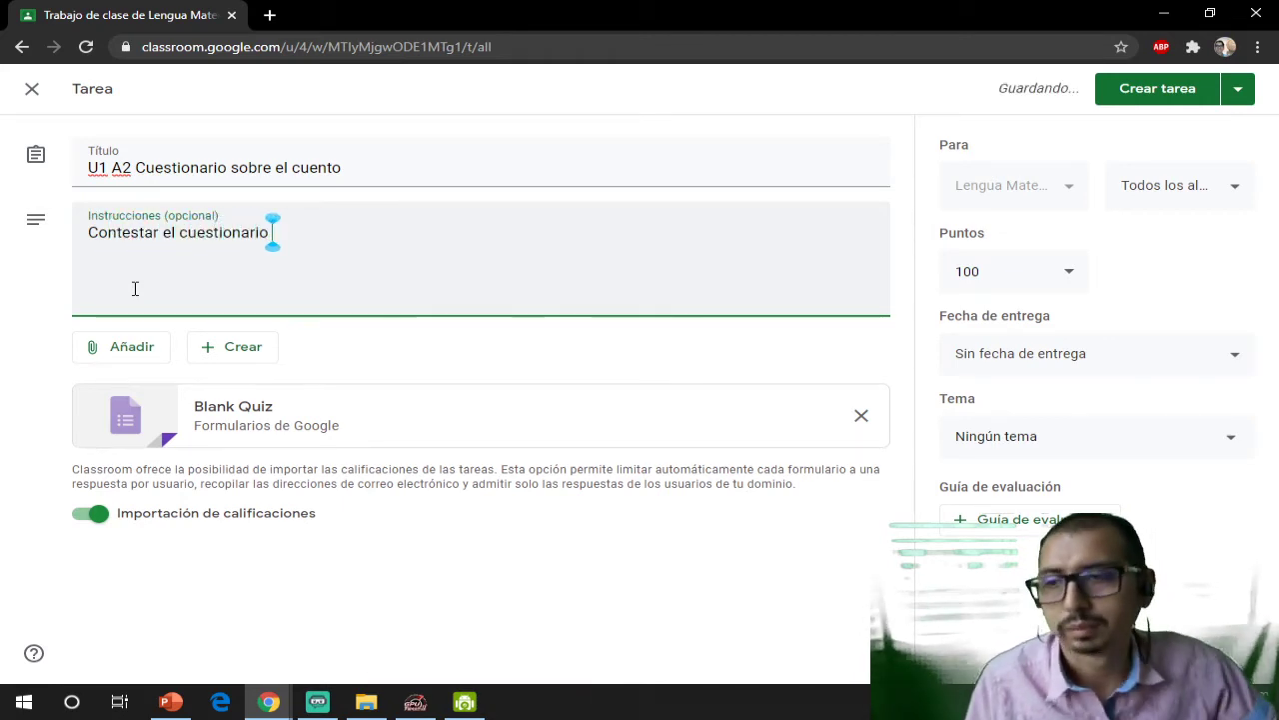
# - Open the attached Blank Quiz form for editing and replace its title with "Preguntas de la lectura"
pyautogui.click(134, 423)
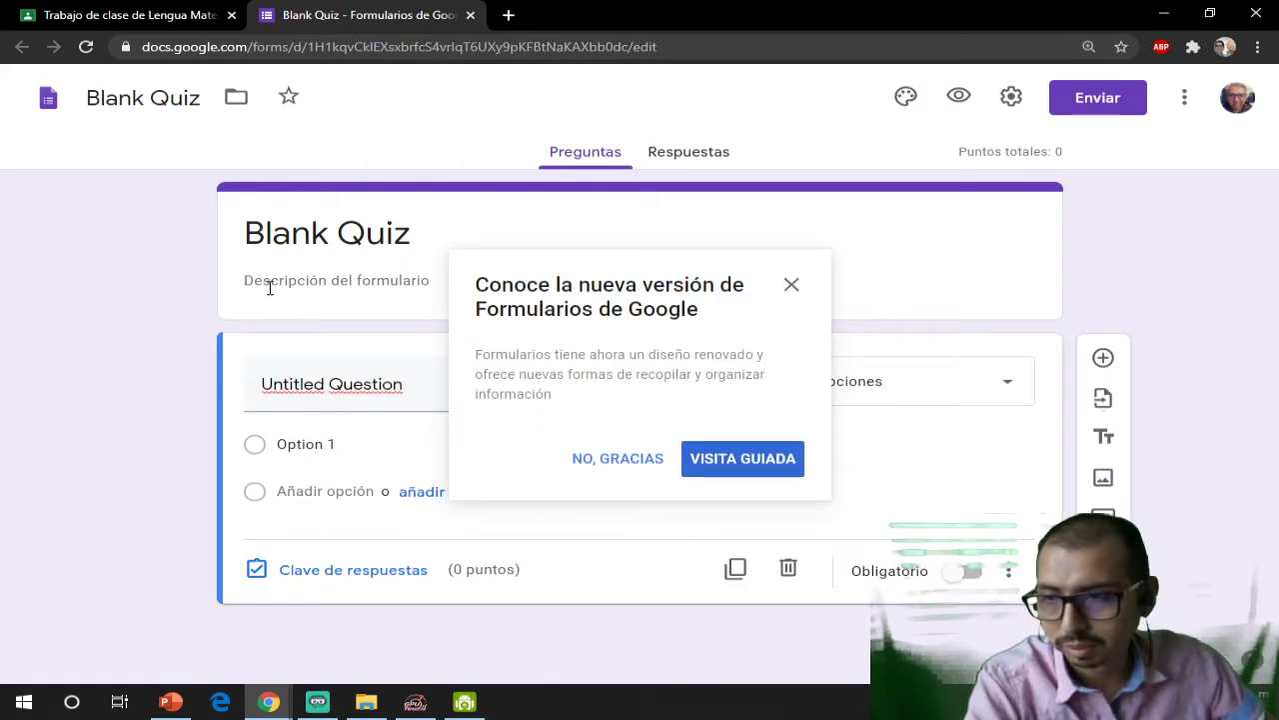
pyautogui.click(338, 237)
pyautogui.doubleClick(347, 236)
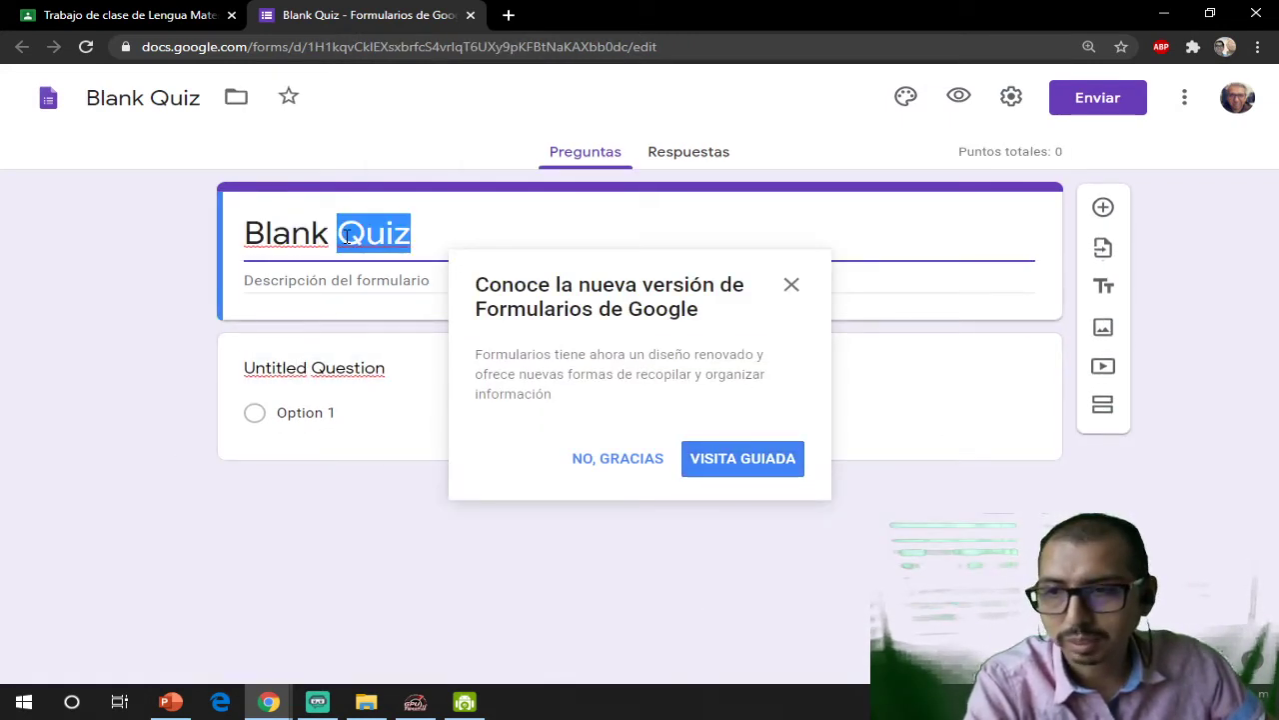
pyautogui.press('Home')
pyautogui.hotkey('ctrl', 'shift', 'Right')
pyautogui.press('Delete')
pyautogui.press('Delete')
pyautogui.press('Delete')
pyautogui.press('Delete')
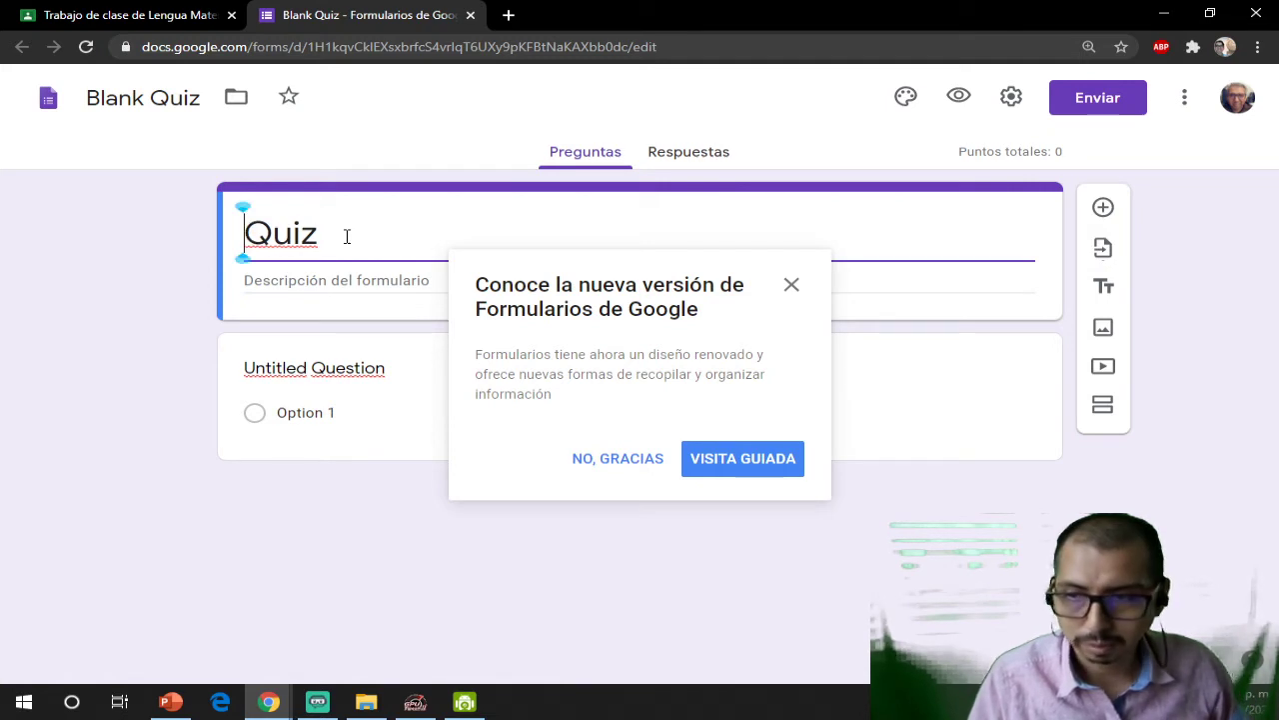
pyautogui.press('Delete')
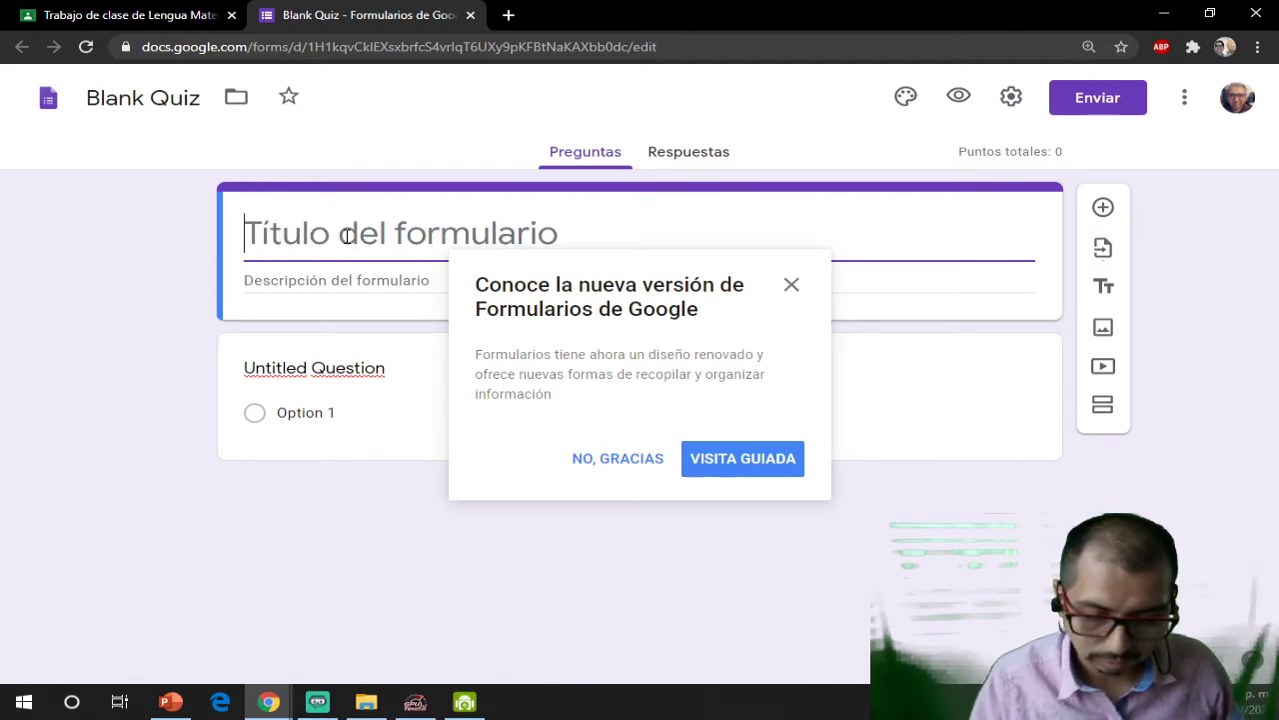
pyautogui.write('Preguntas ')
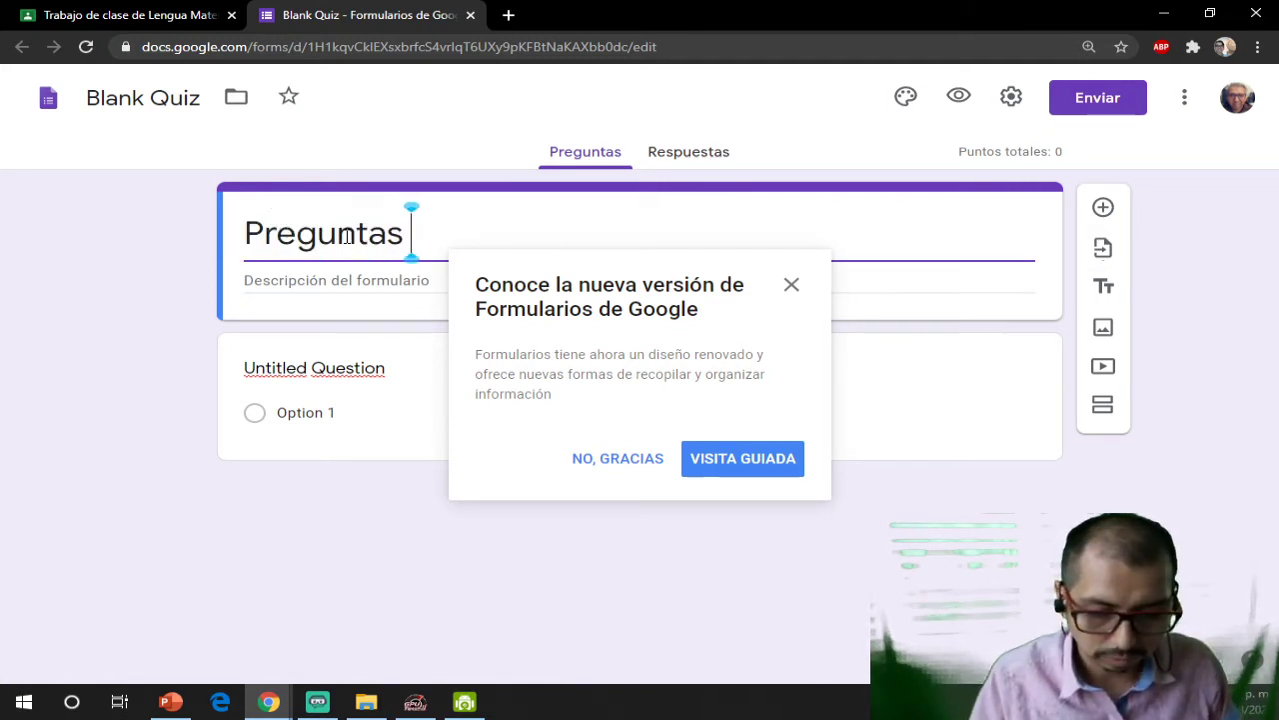
pyautogui.write('de la lectura')
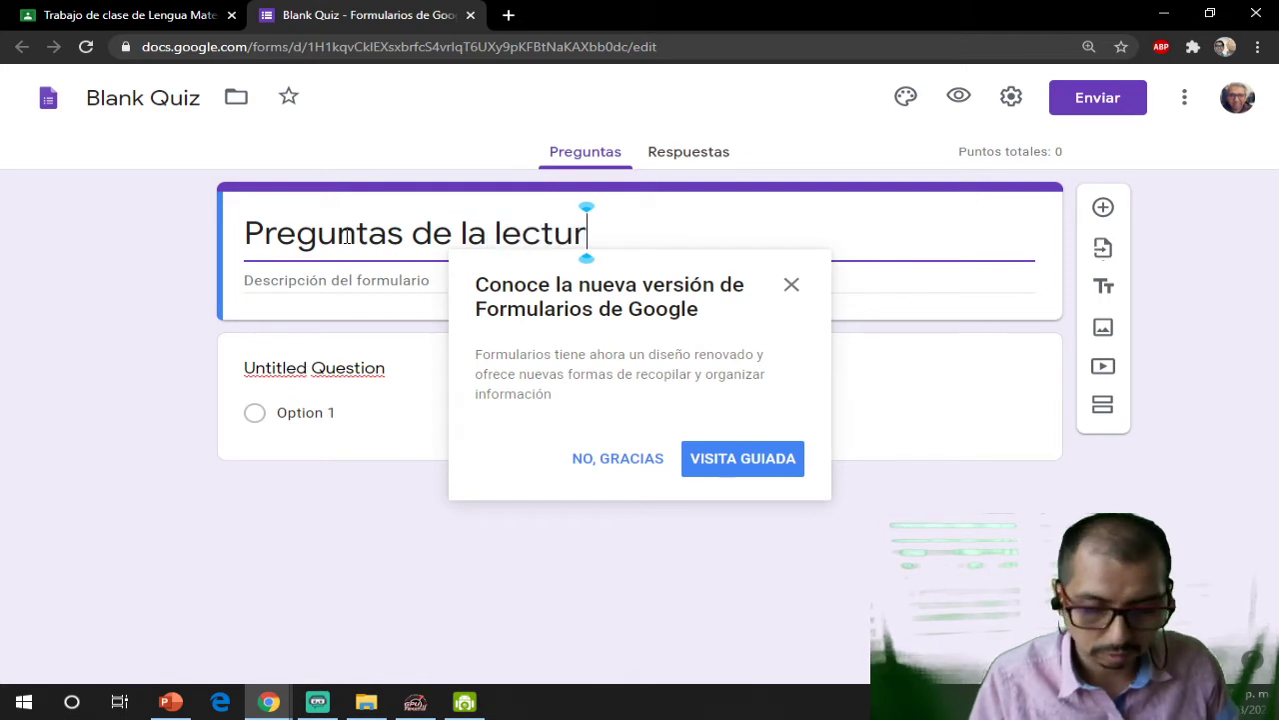
# - Dismiss the new-version notice and replace the untitled first question's text with "Leiste el cuento"
pyautogui.click(258, 378)
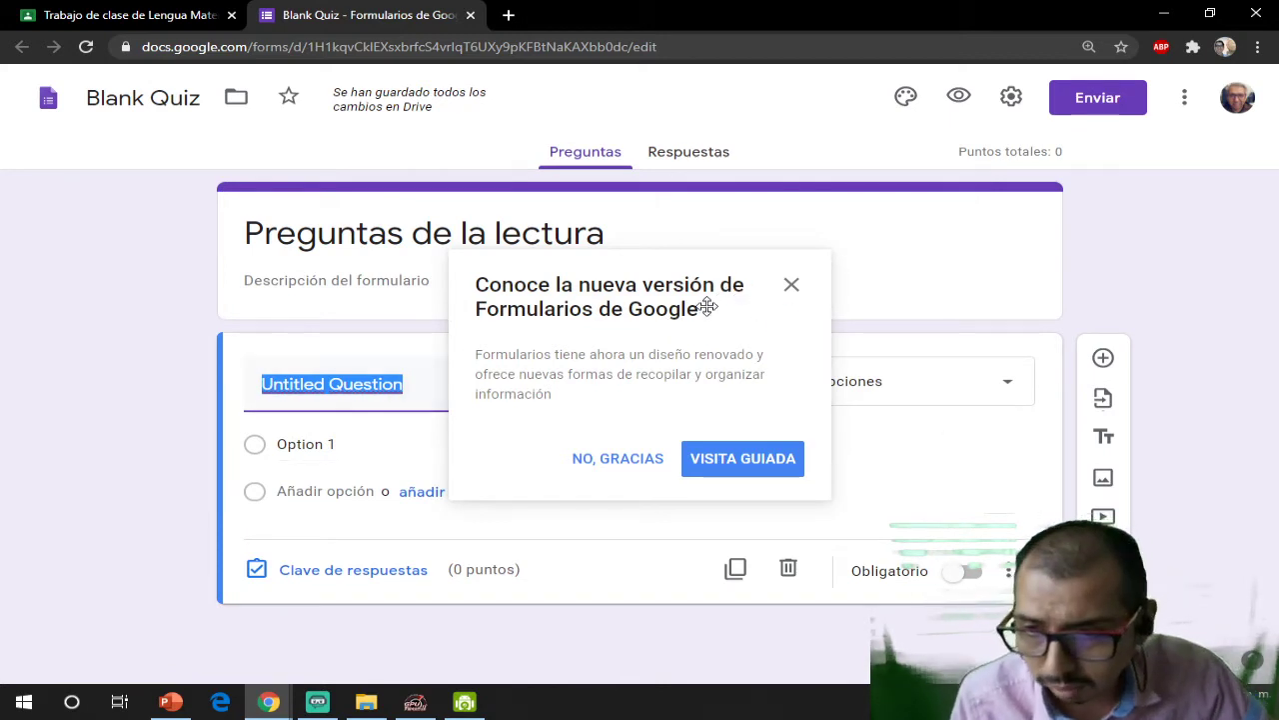
pyautogui.click(790, 289)
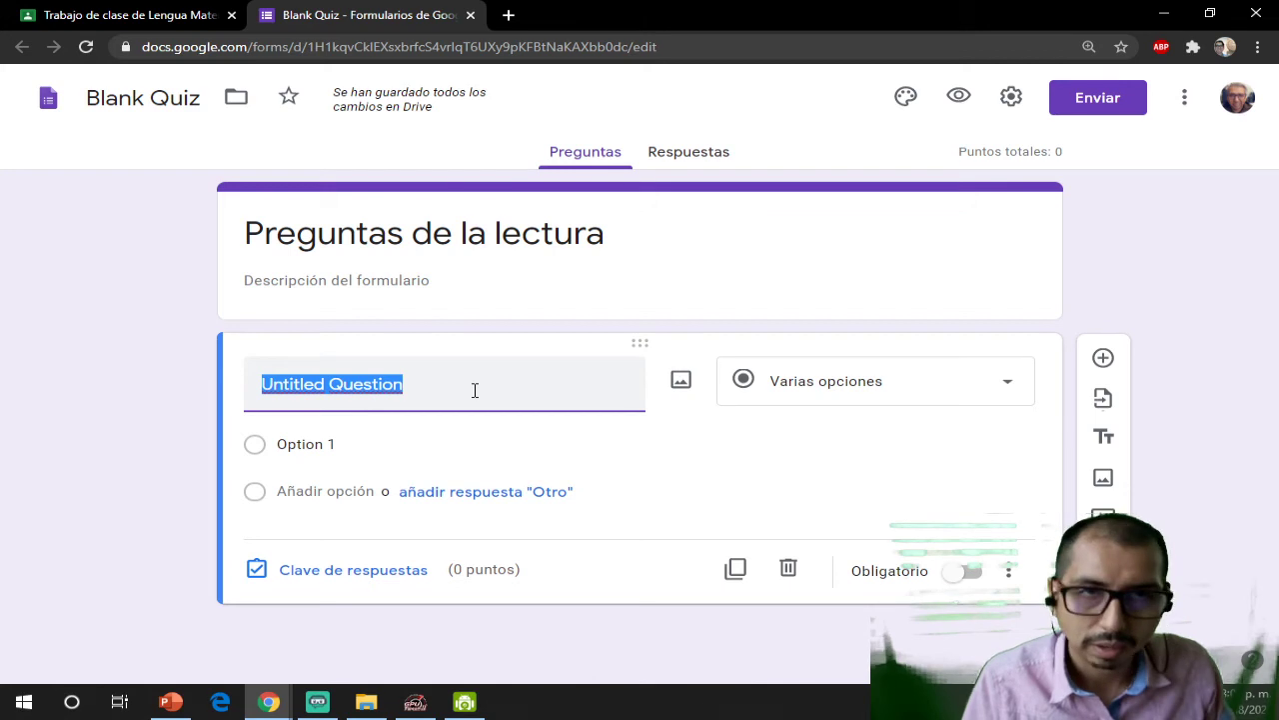
pyautogui.write('Leuste')
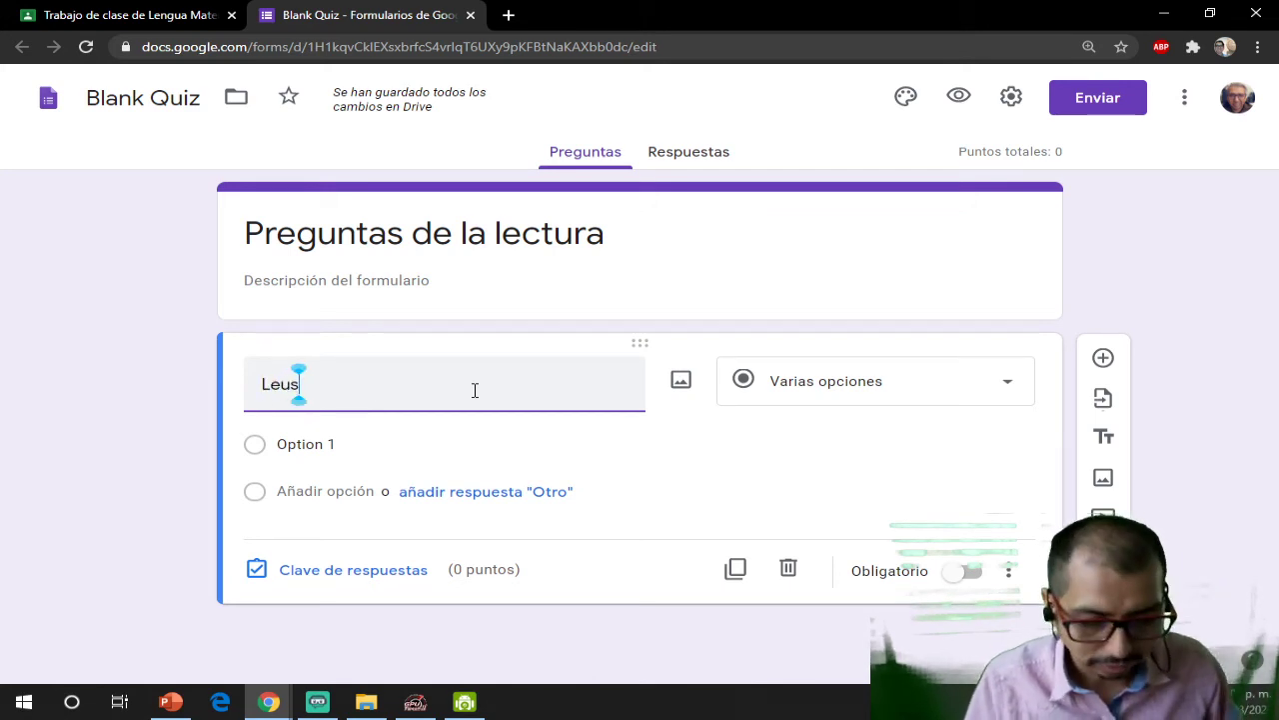
pyautogui.press('BackSpace')
pyautogui.press('BackSpace')
pyautogui.press('BackSpace')
pyautogui.press('BackSpace')
pyautogui.press('BackSpace')
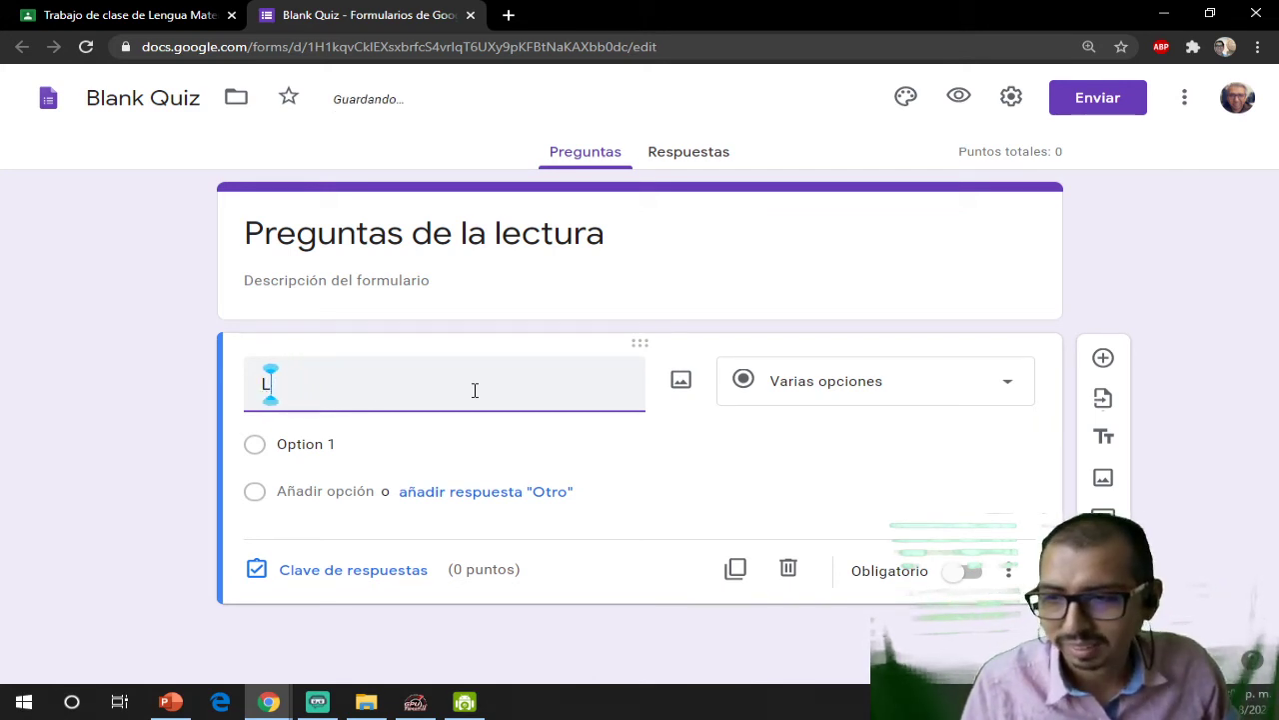
pyautogui.write('eingte')
pyautogui.press('BackSpace')
pyautogui.press('BackSpace')
pyautogui.press('BackSpace')
pyautogui.press('BackSpace')
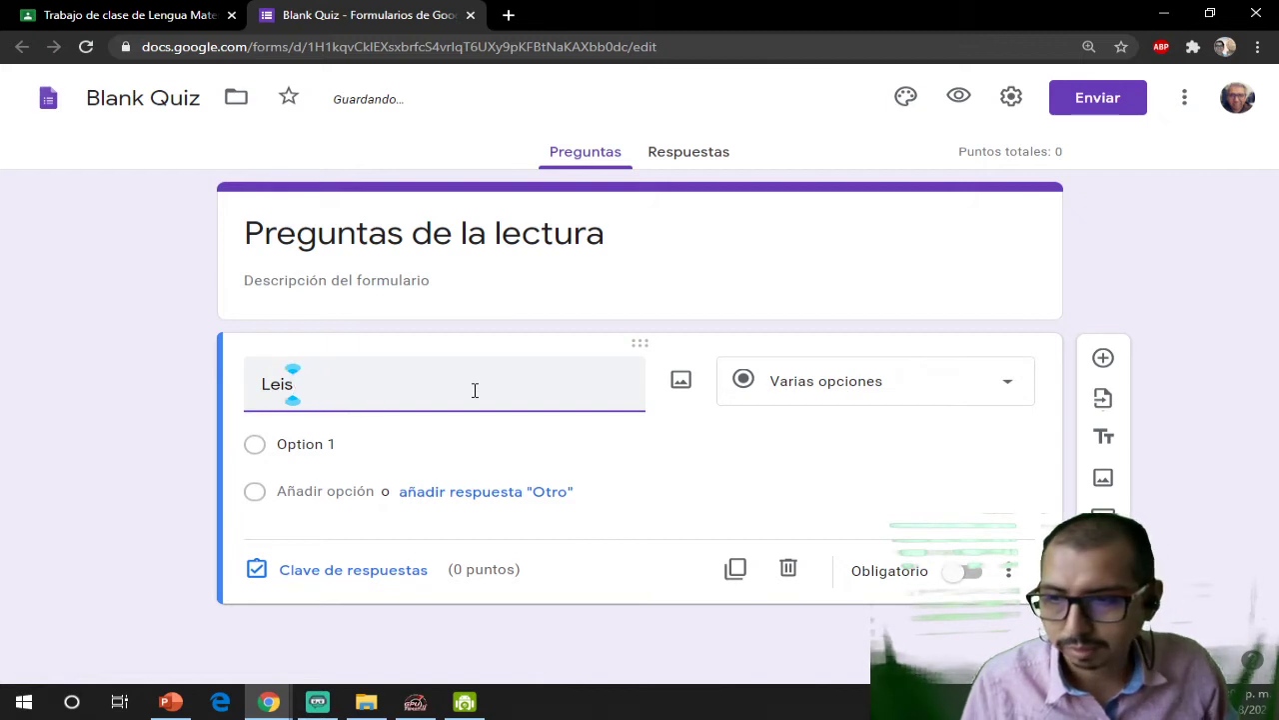
pyautogui.write('ste ')
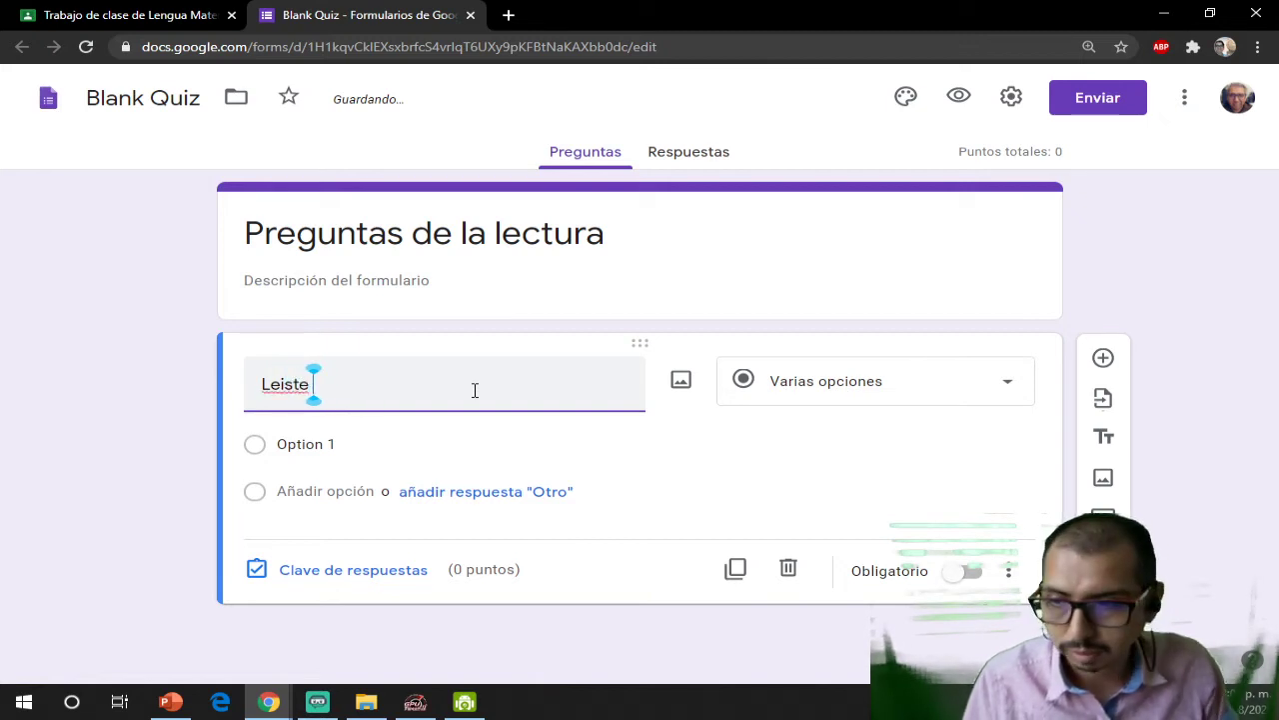
pyautogui.write('el cue')
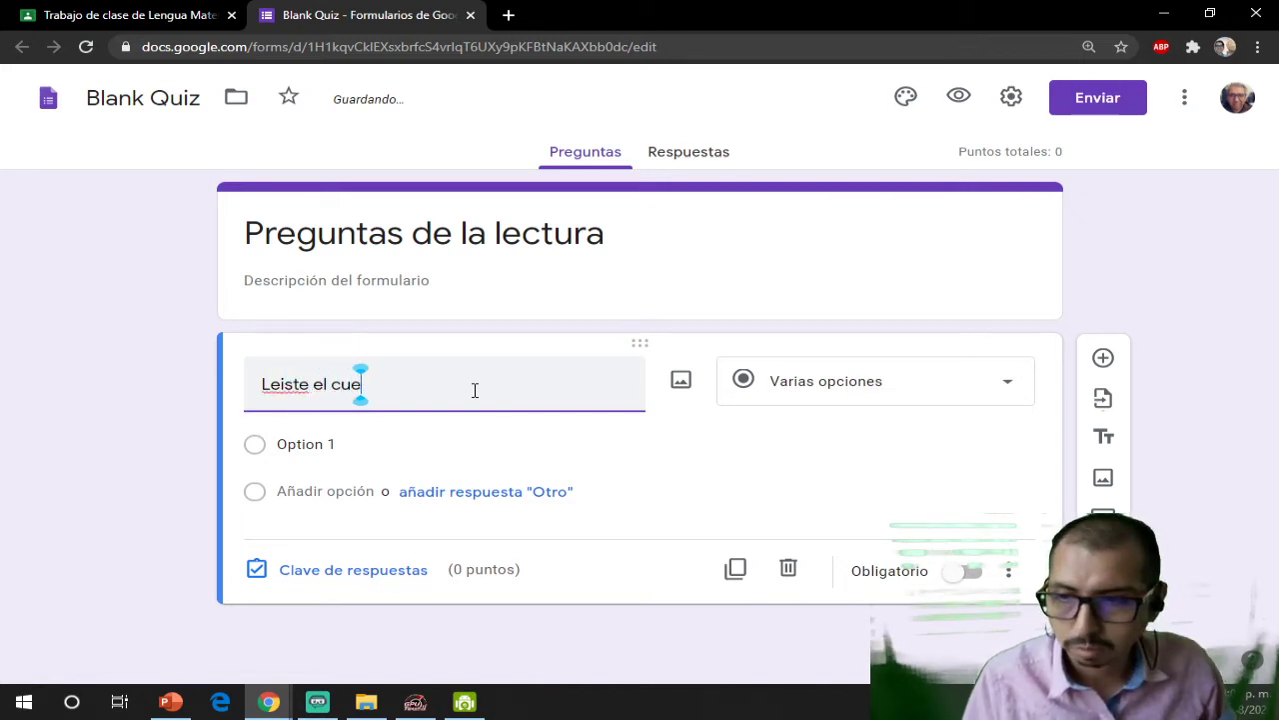
pyautogui.write('st')
pyautogui.press('BackSpace')
pyautogui.press('BackSpace')
pyautogui.press('BackSpace')
pyautogui.press('BackSpace')
pyautogui.press('BackSpace')
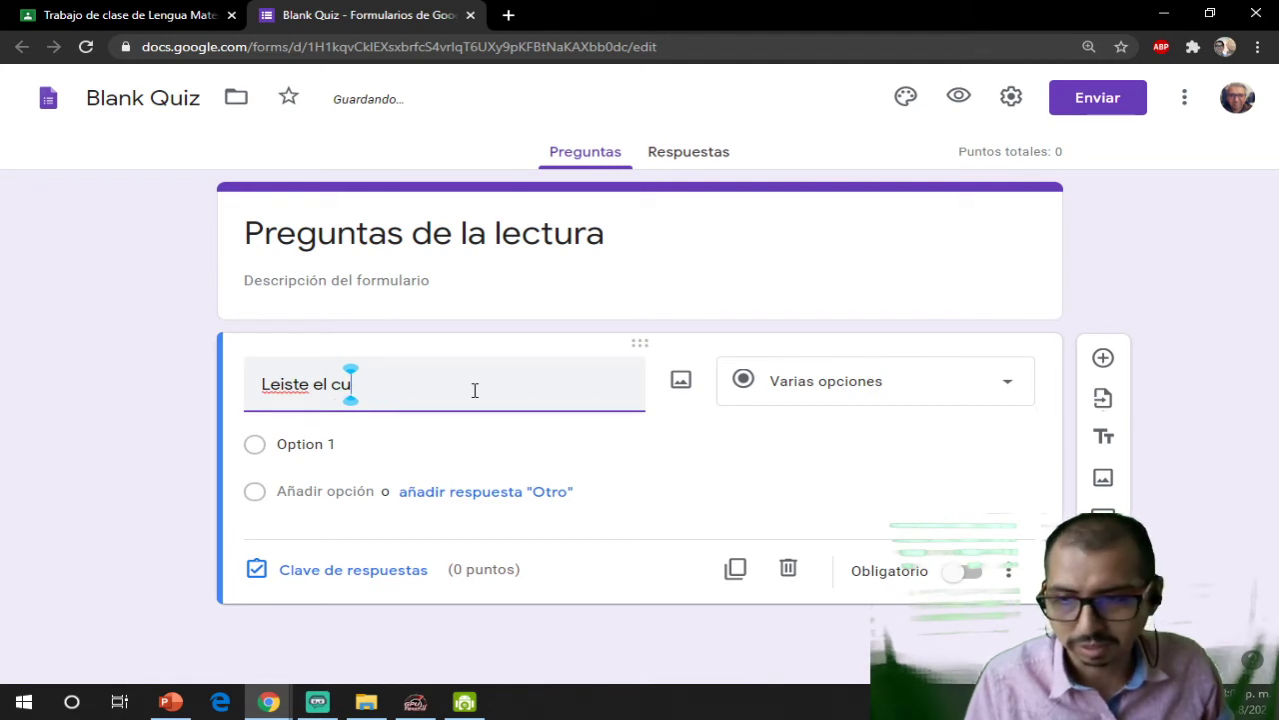
pyautogui.write('cuento')
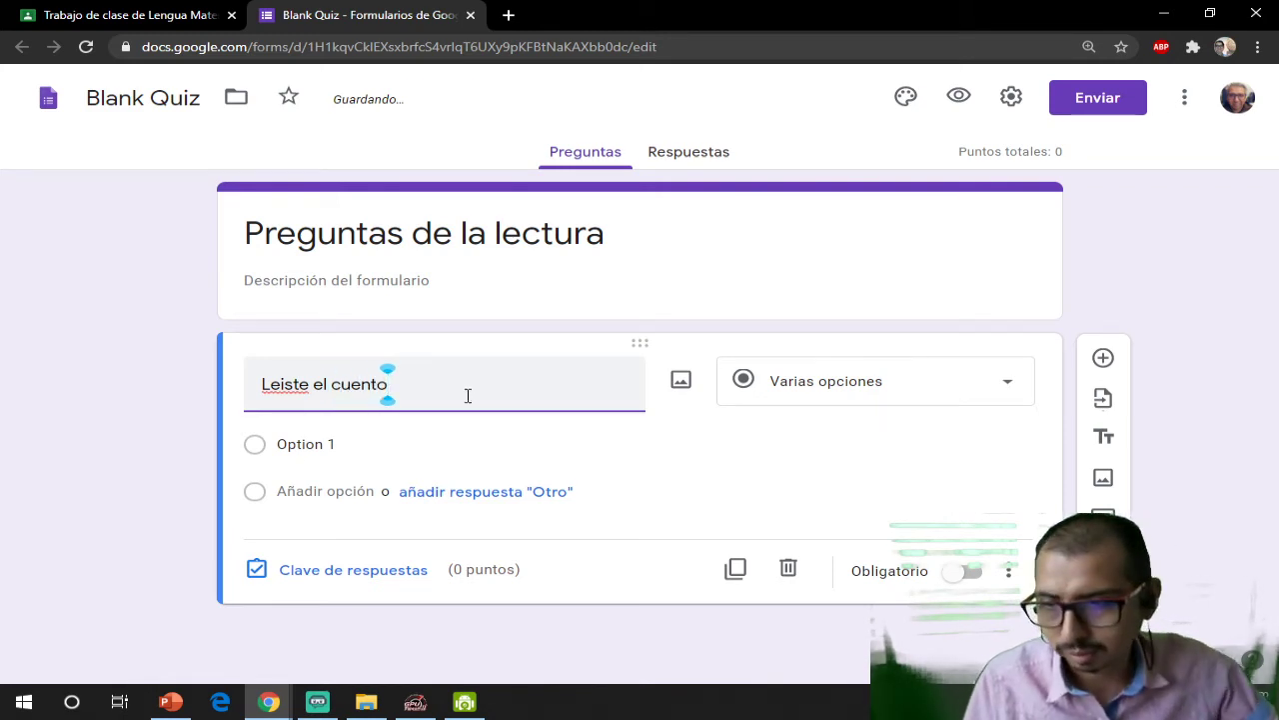
# - Correct the first question's spelling to "Leíste el cuento" and give it the answer options "Si" and "NO"
pyautogui.rightClick(269, 382)
pyautogui.click(306, 391)
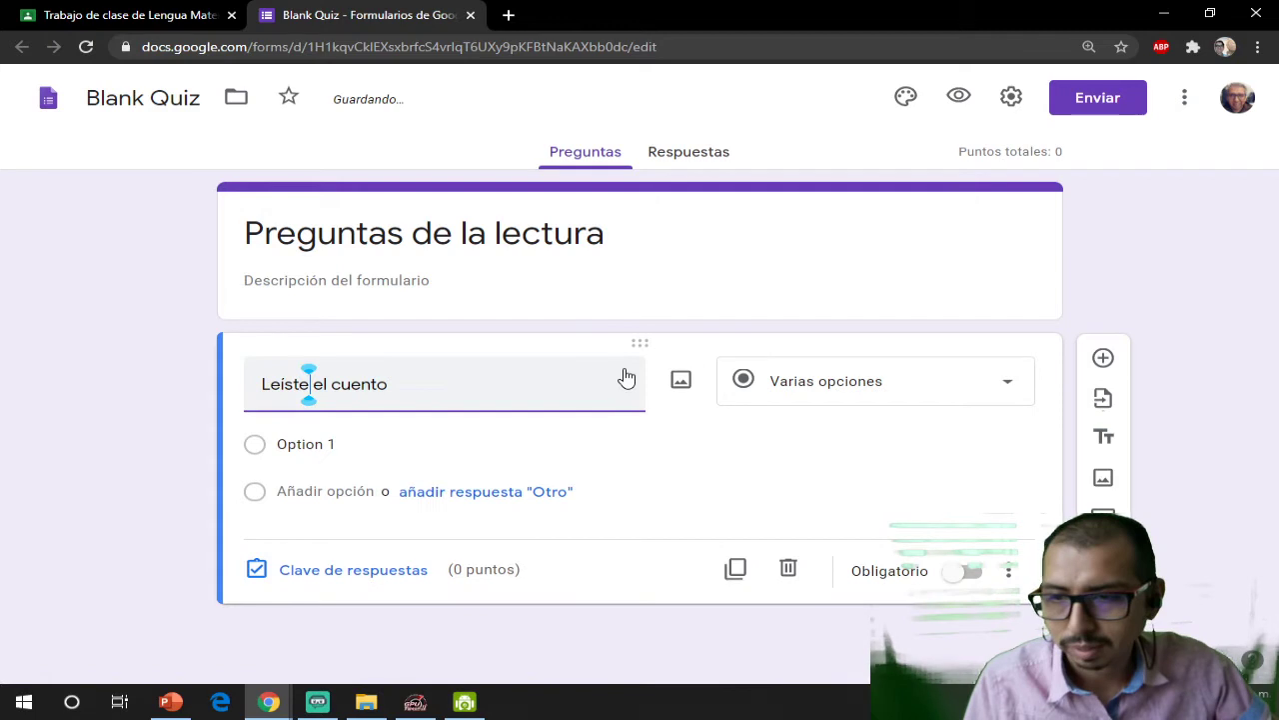
pyautogui.click(300, 447)
pyautogui.click(399, 456)
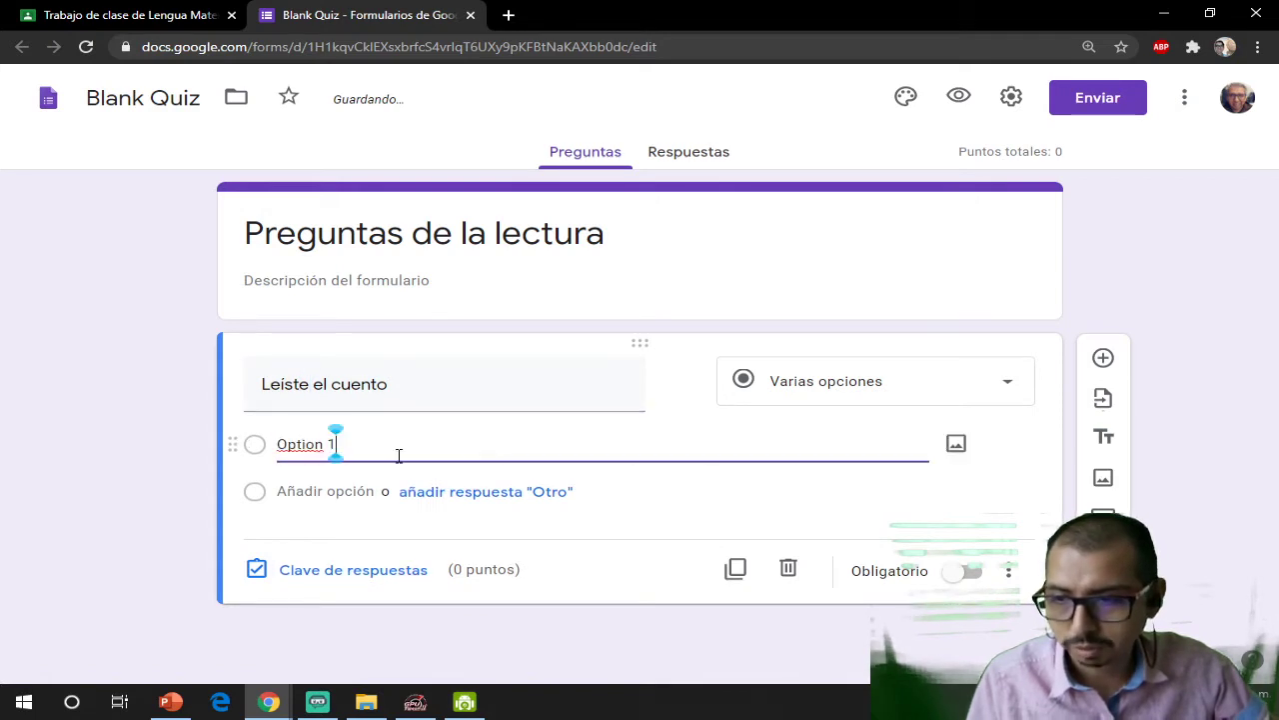
pyautogui.hotkey('ctrl', 'a')
pyautogui.write('S')
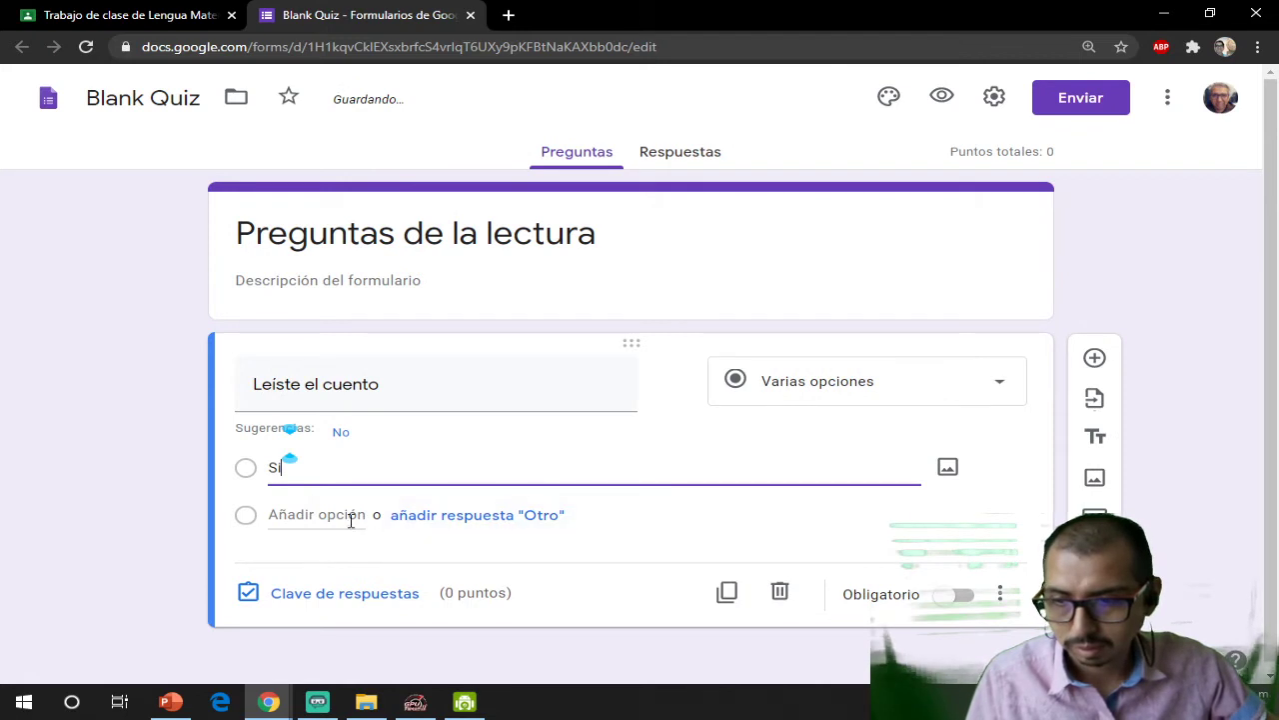
pyautogui.click(254, 528)
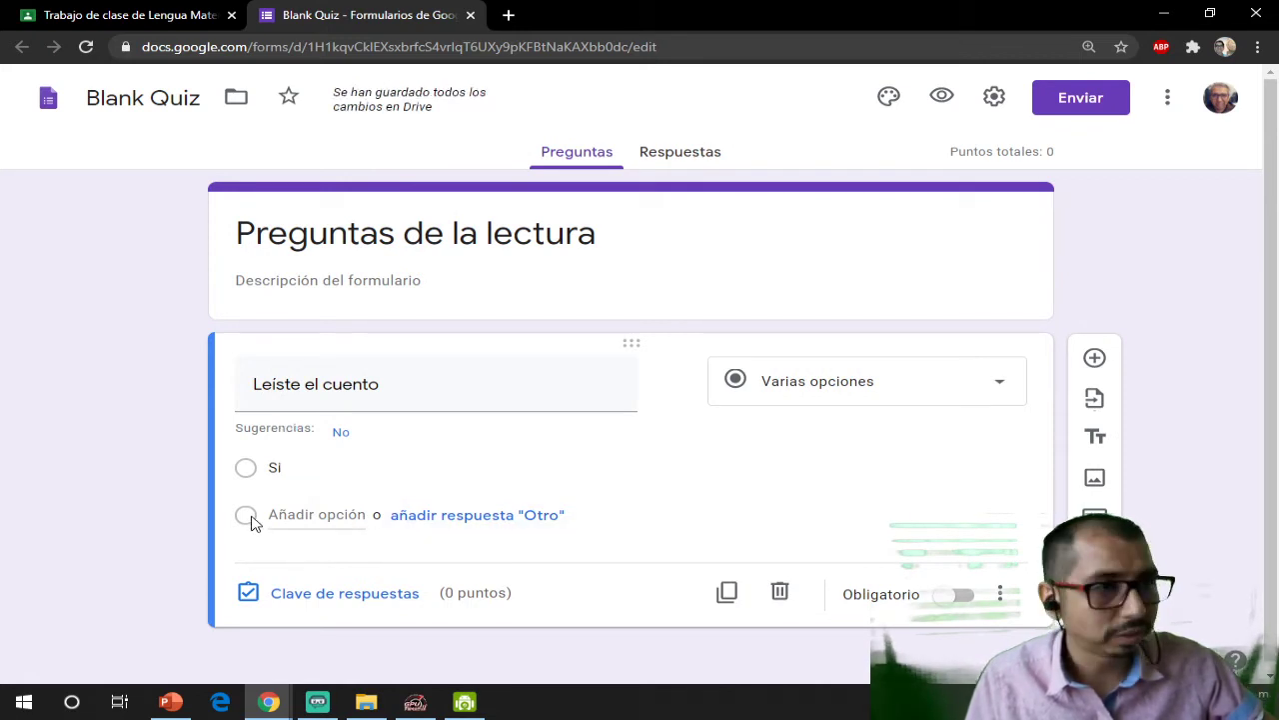
pyautogui.click(306, 525)
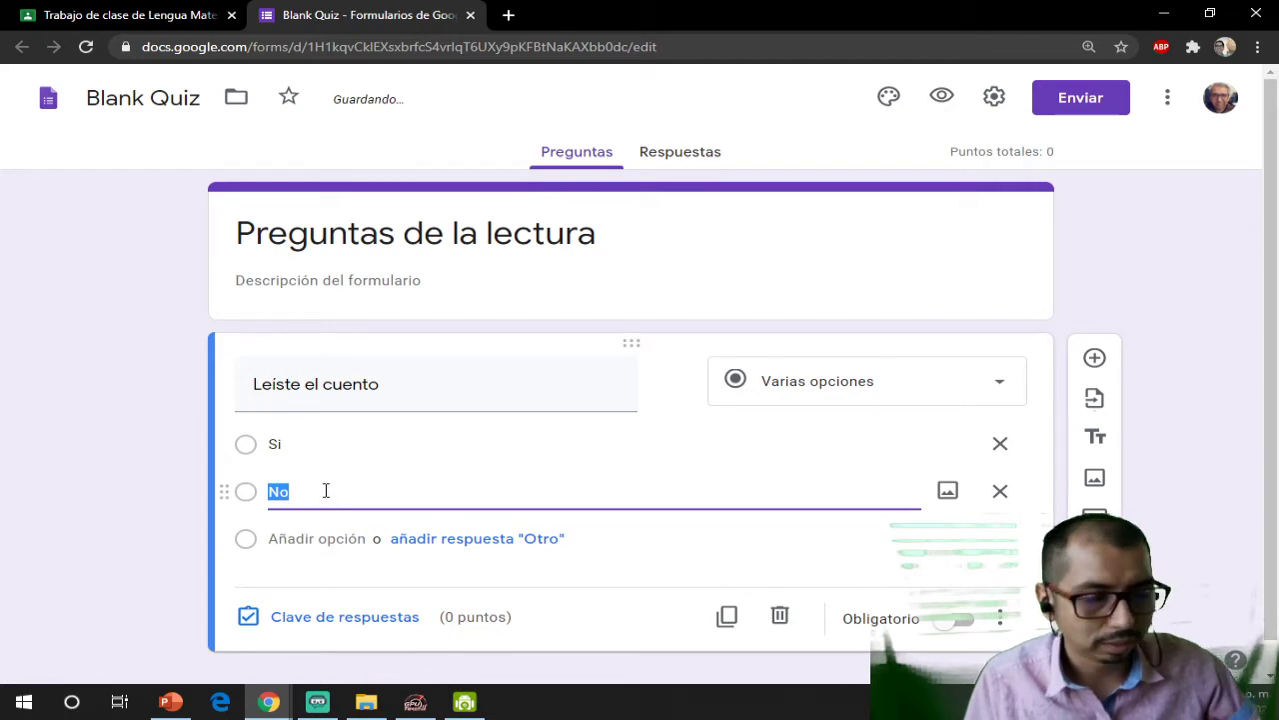
pyautogui.write('NO')
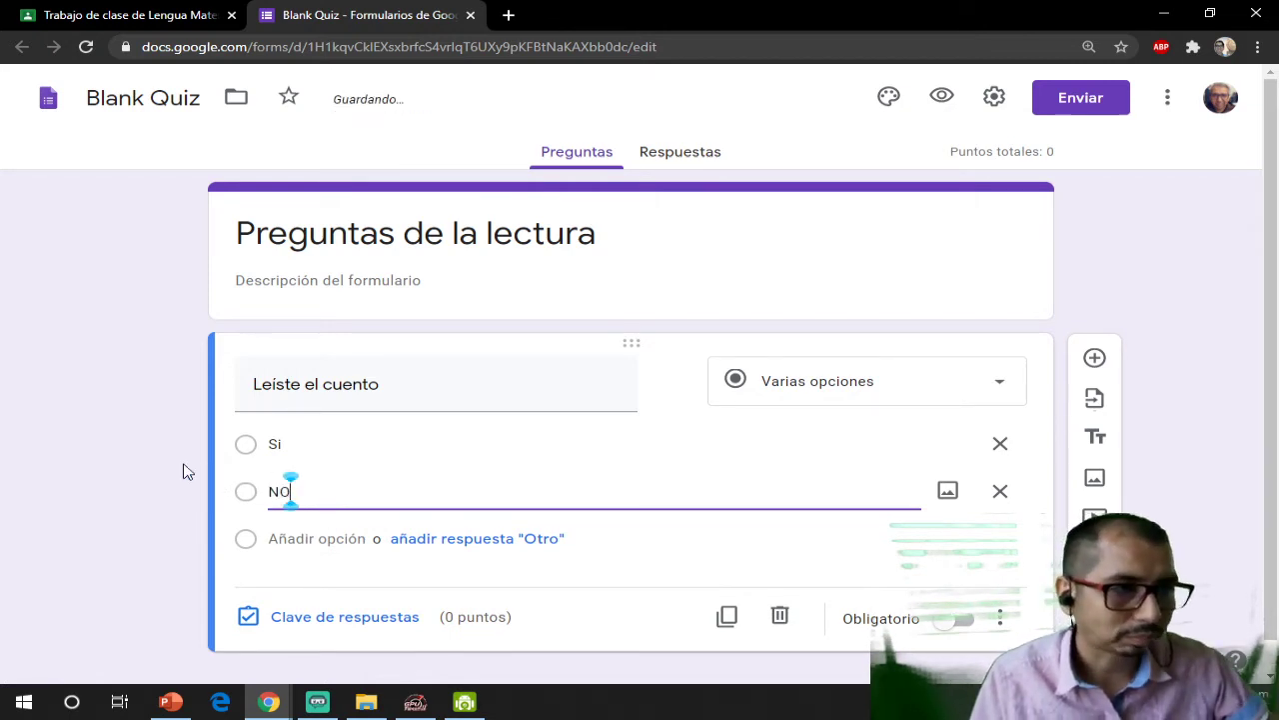
pyautogui.click(128, 469)
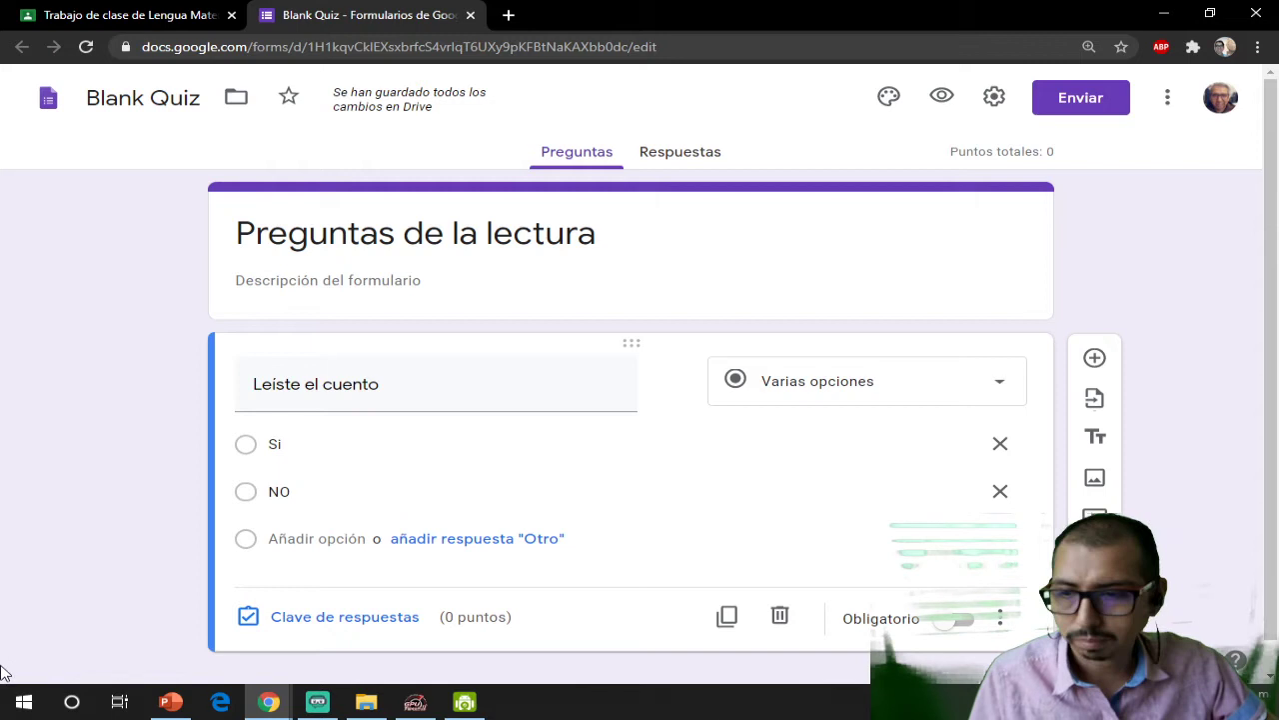
# - Set the value of the "Leíste el cuento" question to 1 point in its answer key
pyautogui.click(321, 623)
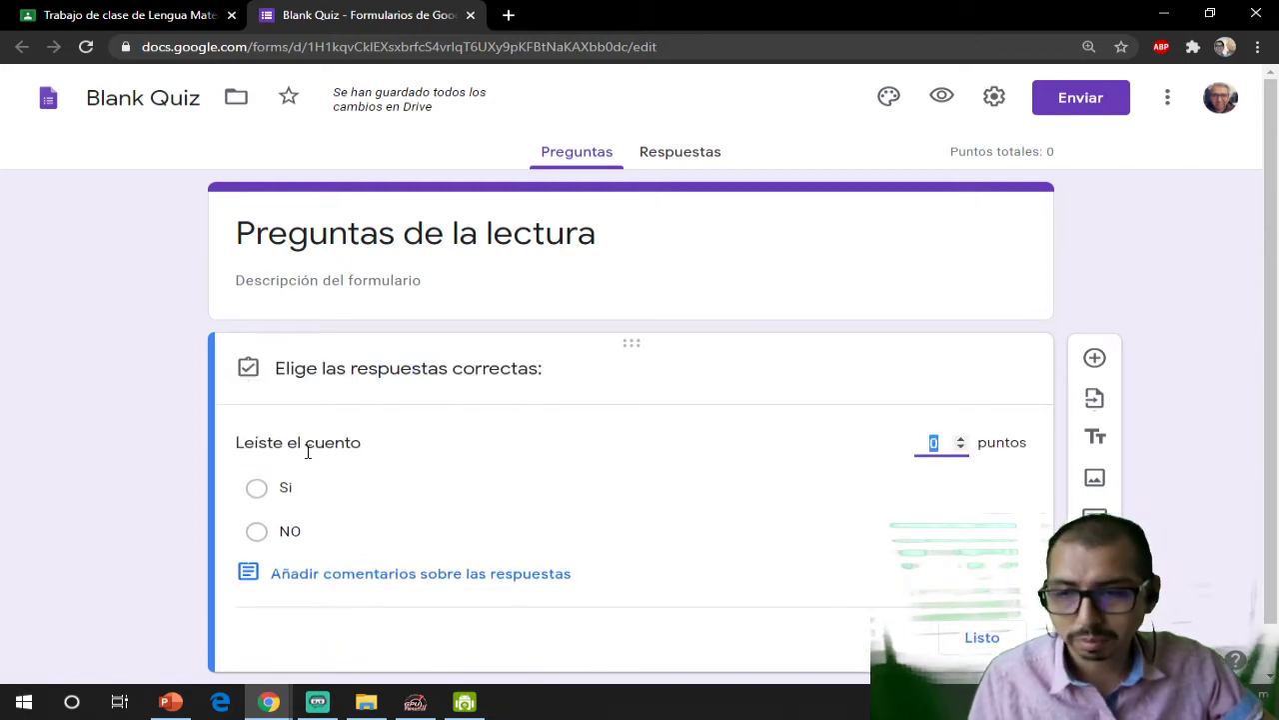
pyautogui.scroll(-1, 617, 434)
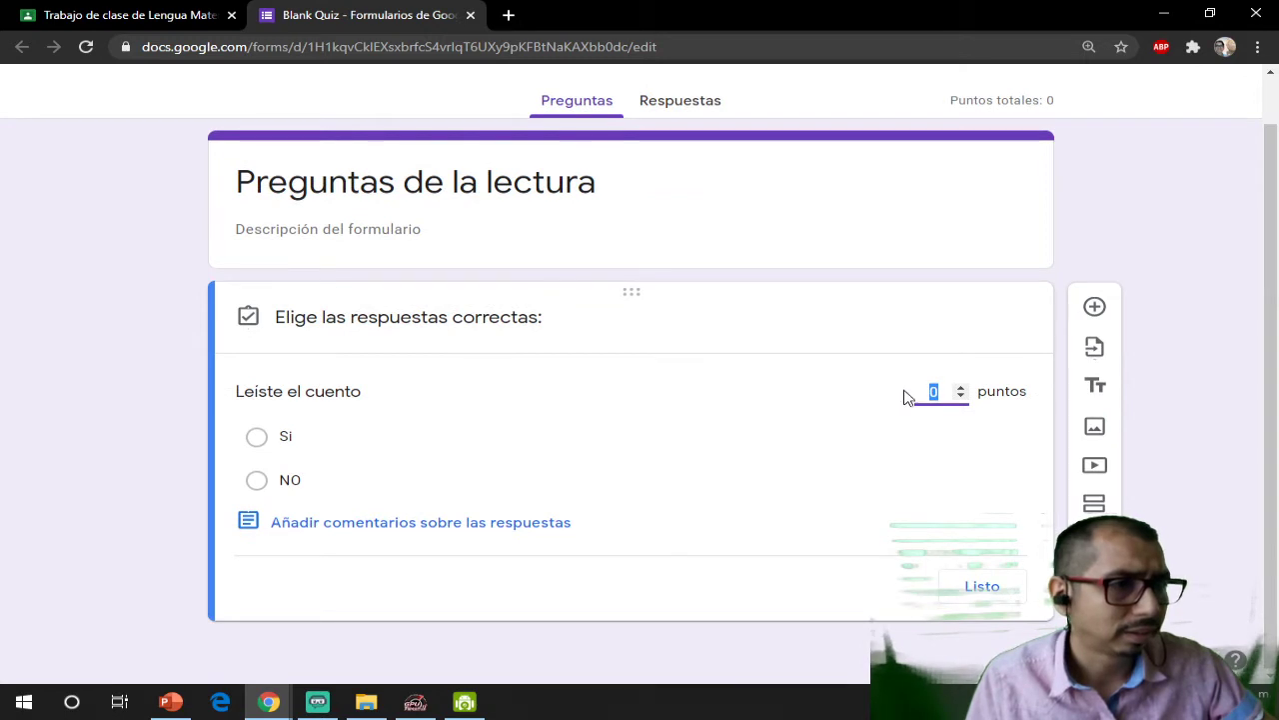
pyautogui.click(960, 387)
pyautogui.click(115, 450)
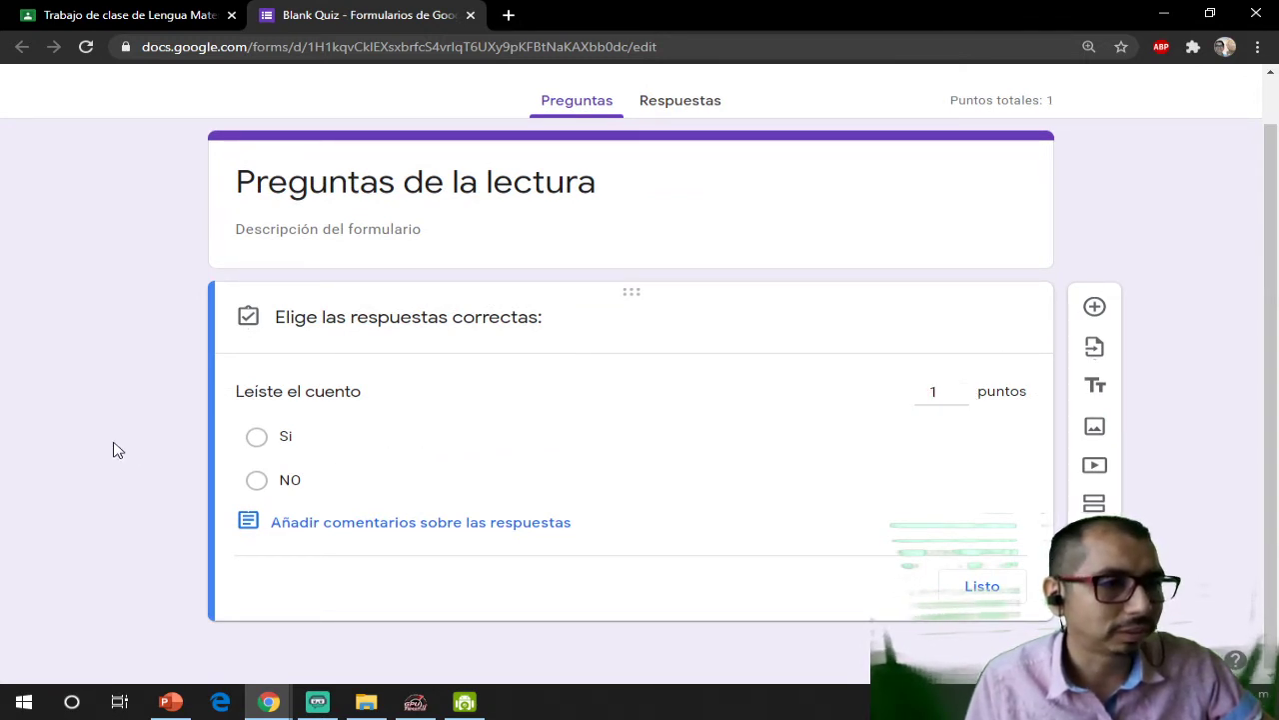
pyautogui.click(981, 588)
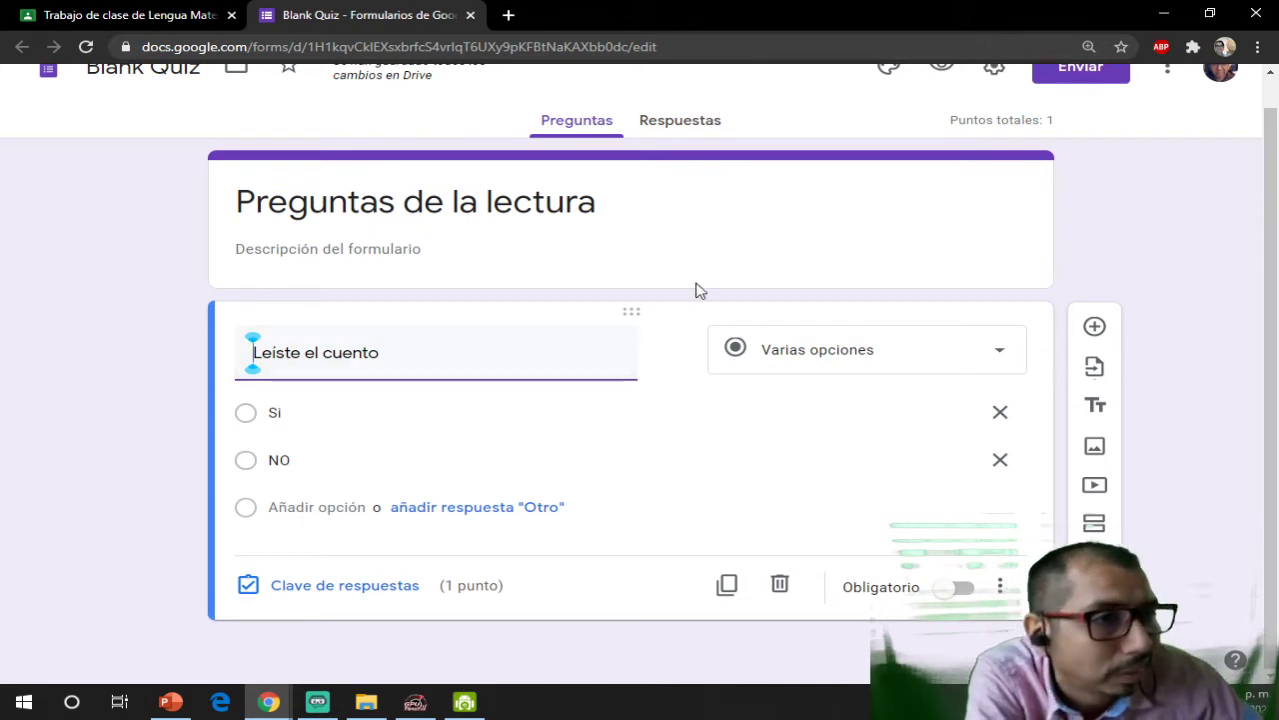
# - Mark "Si" as the correct answer in the first question's answer key
pyautogui.click(380, 589)
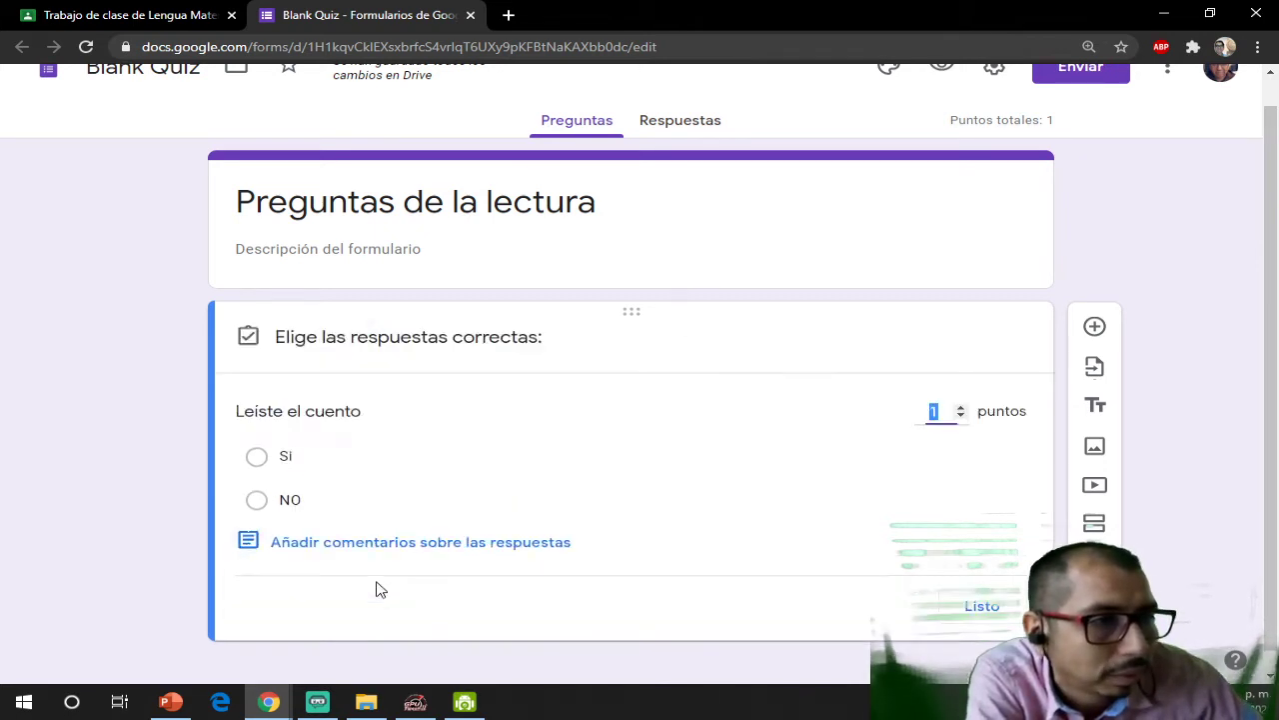
pyautogui.click(272, 467)
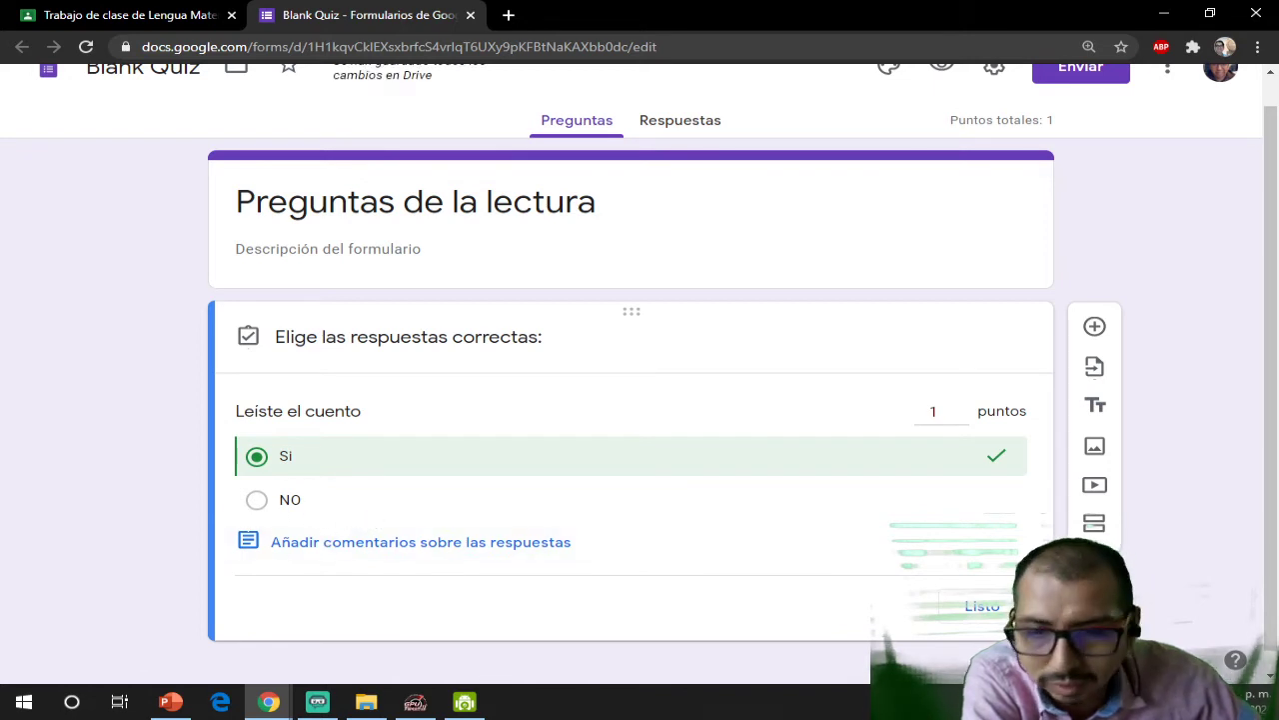
pyautogui.click(975, 606)
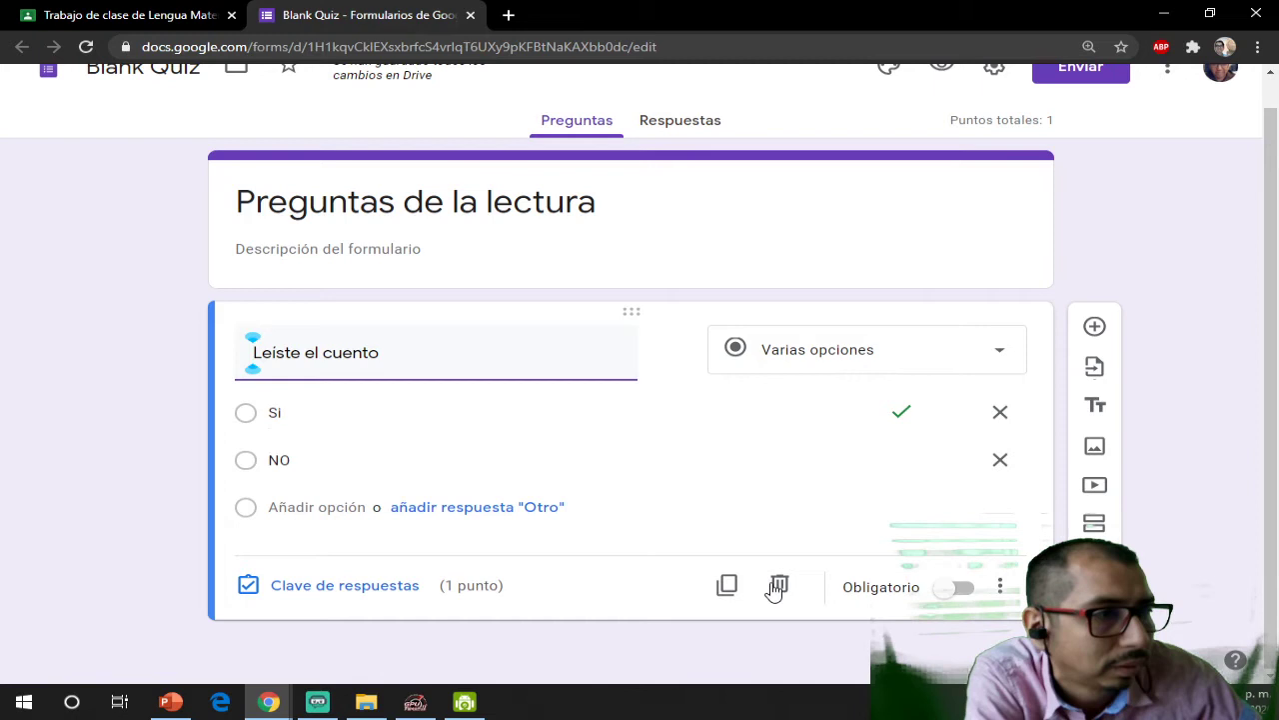
# - Add a second multiple-choice question with the text "Quien es el protagonista"
pyautogui.moveTo(705, 345)
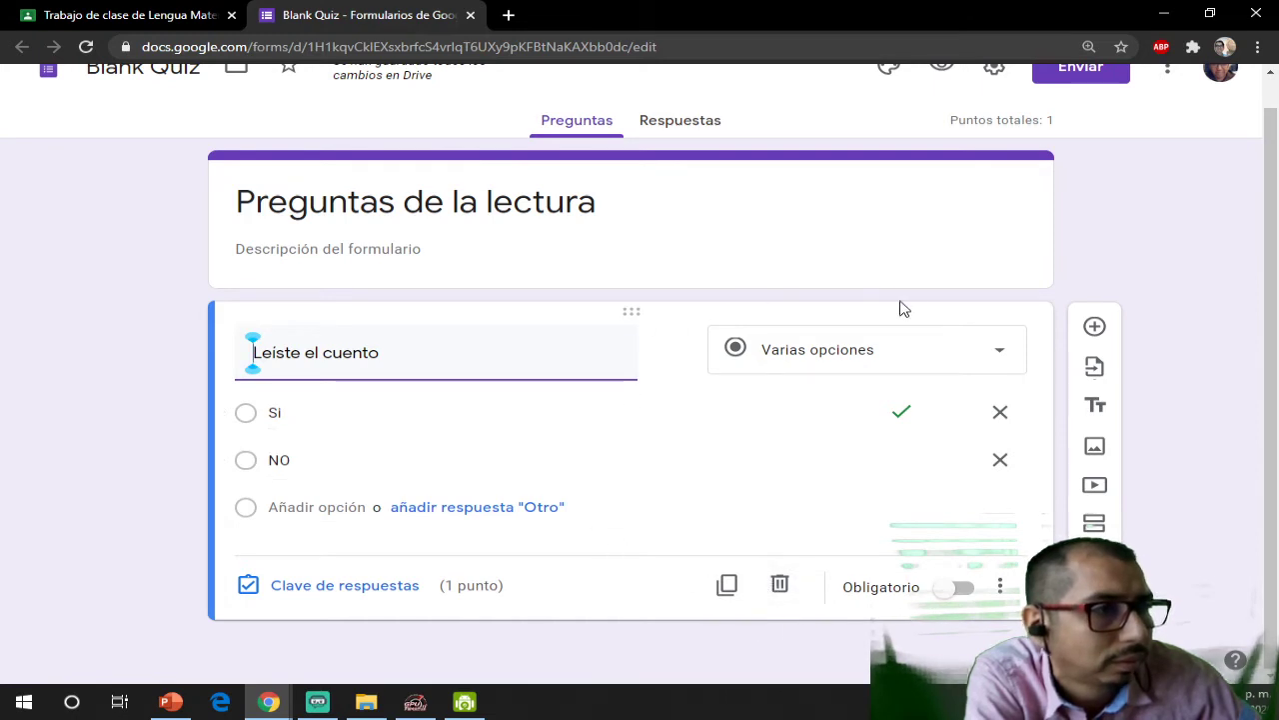
pyautogui.click(1094, 330)
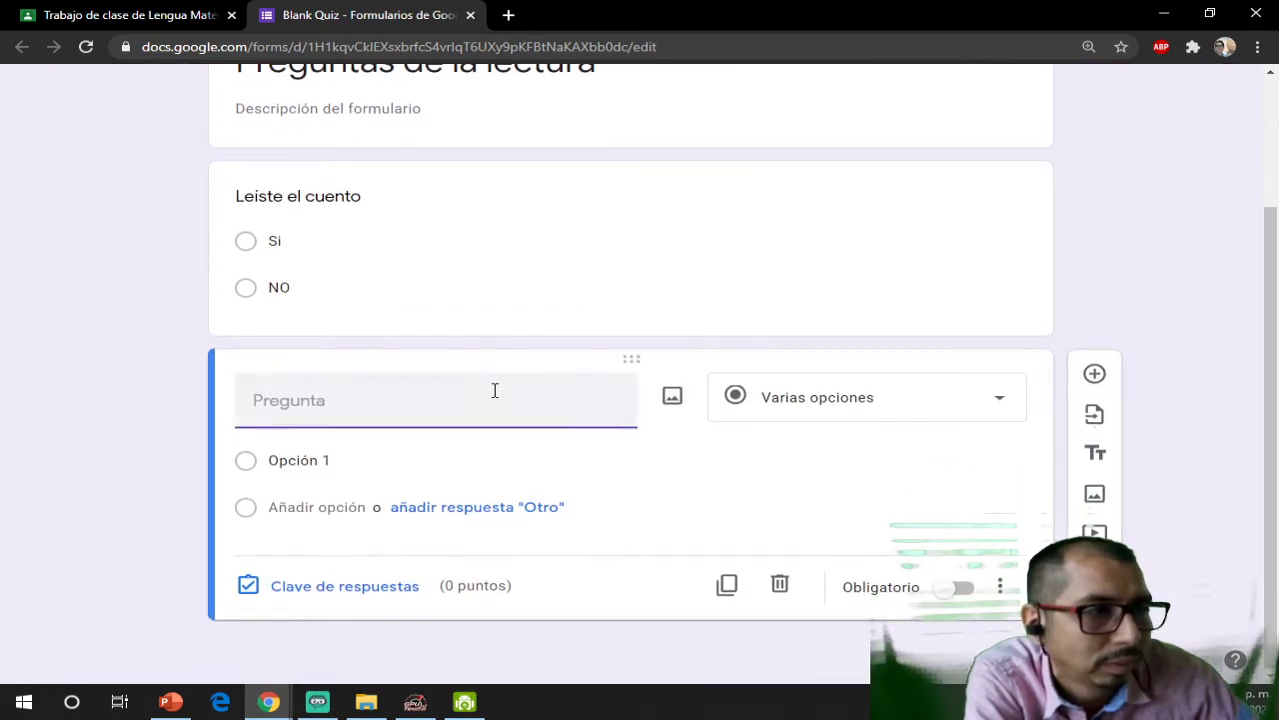
pyautogui.write('Q')
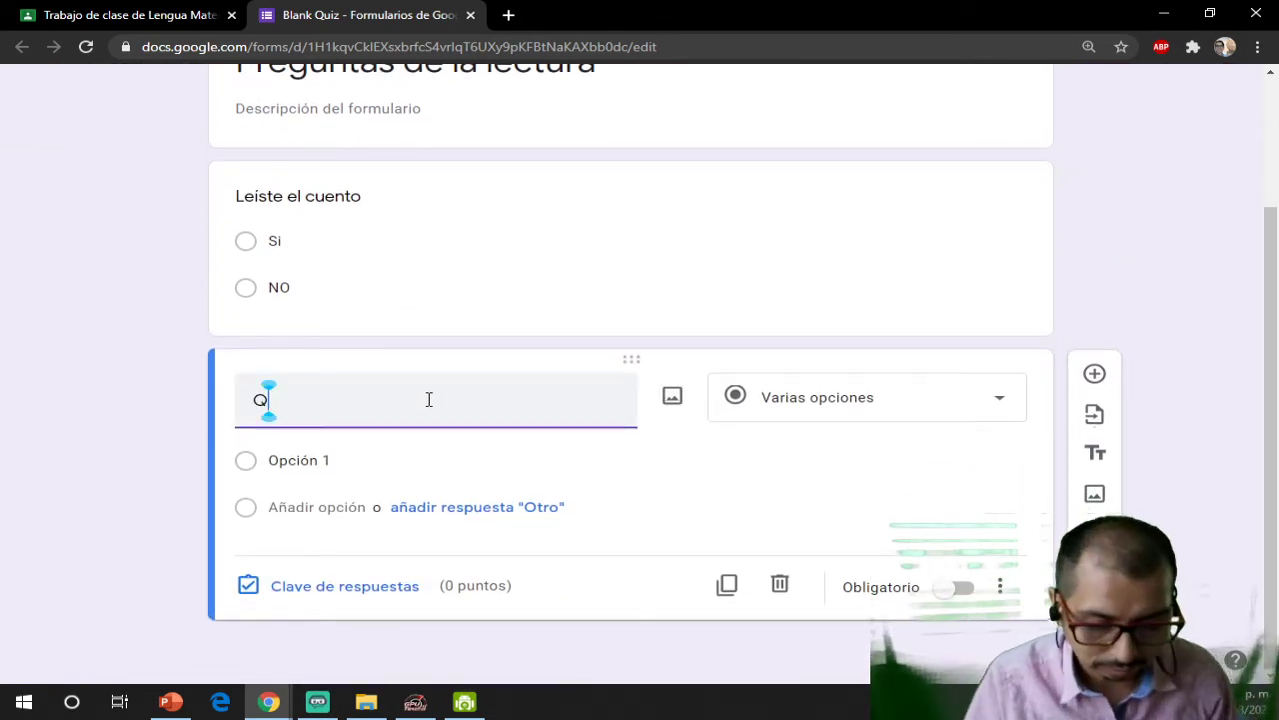
pyautogui.write('uien es el po')
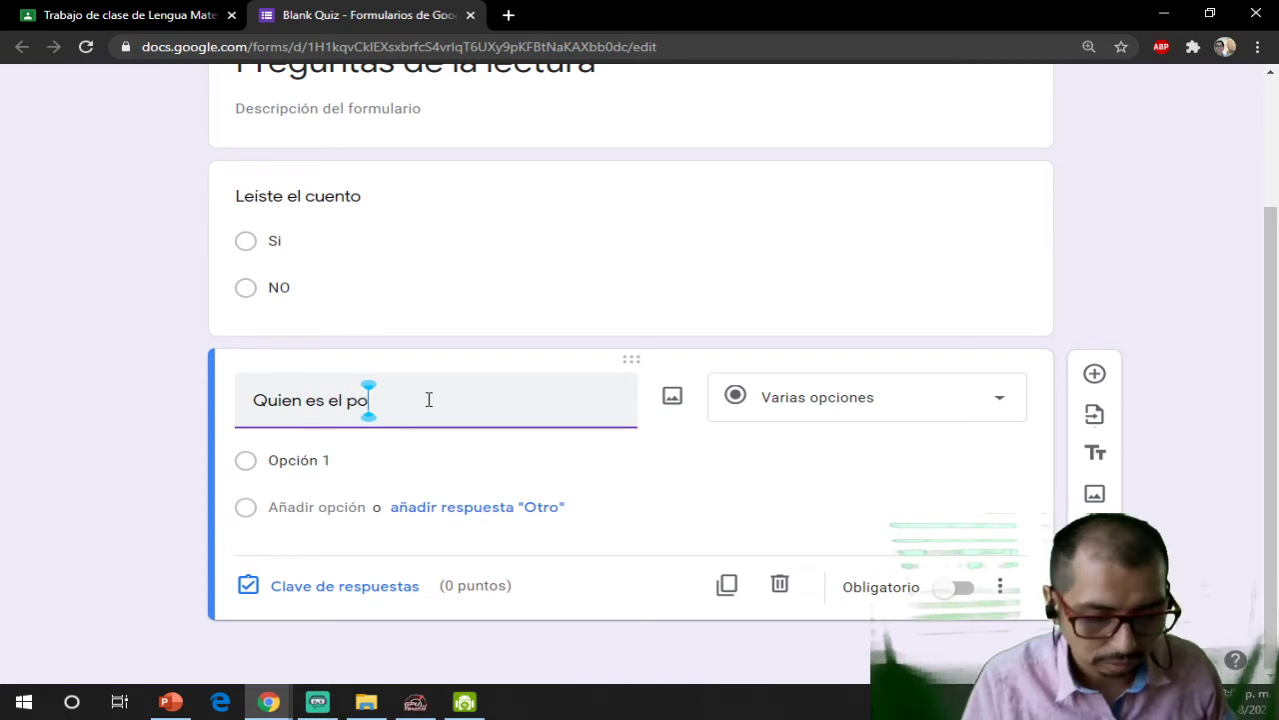
pyautogui.press('BackSpace')
pyautogui.write('rotag')
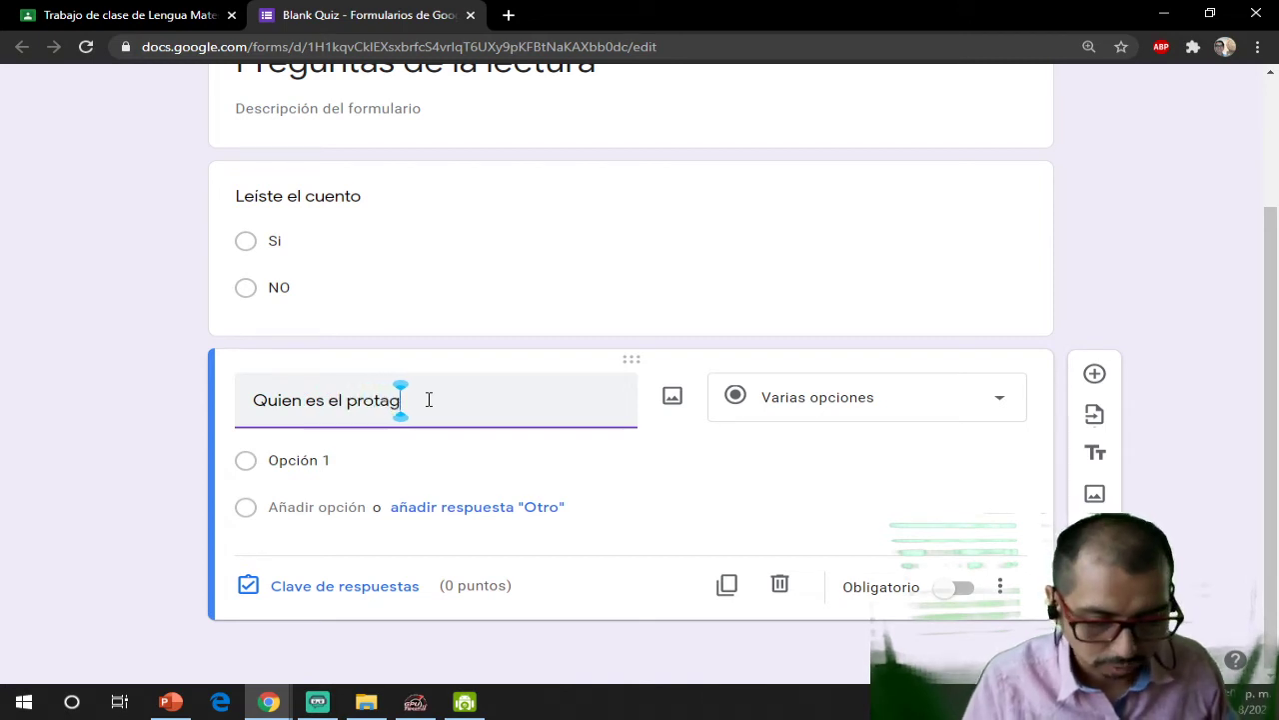
pyautogui.write('onista')
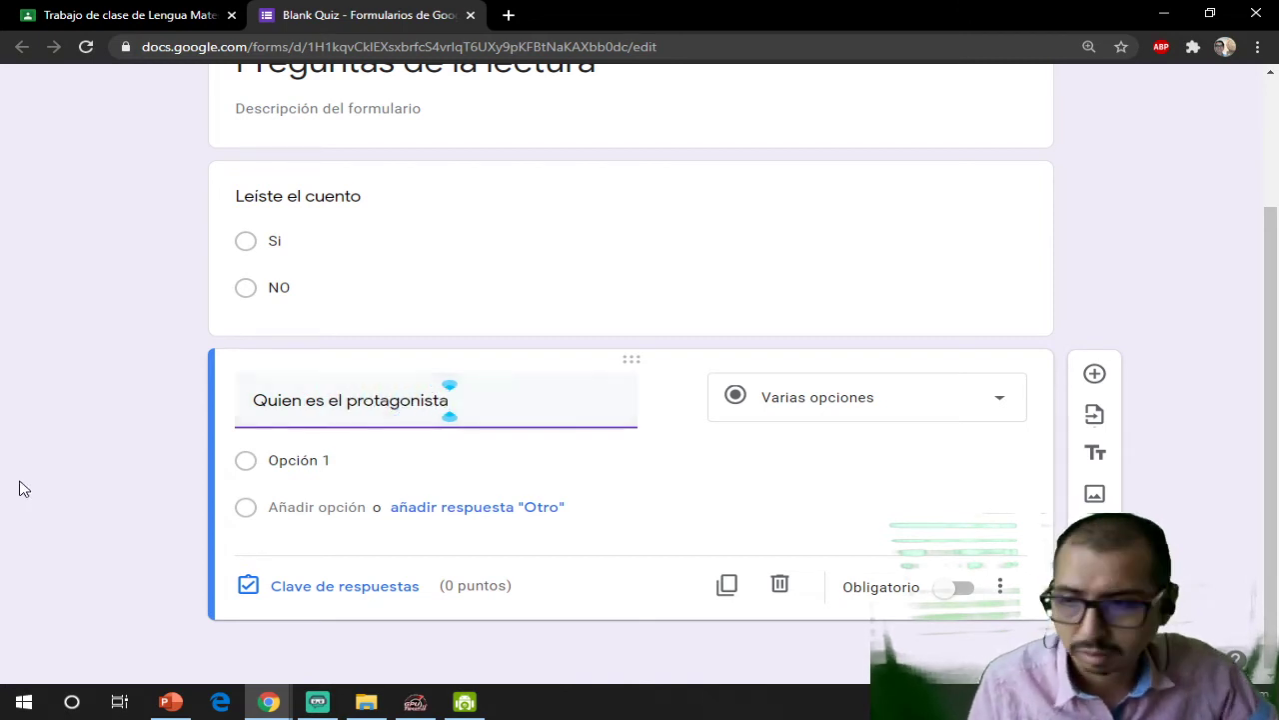
# - Give the protagonist question the answer options "Covid19", "Mamá" and "Niño"
pyautogui.click(285, 468)
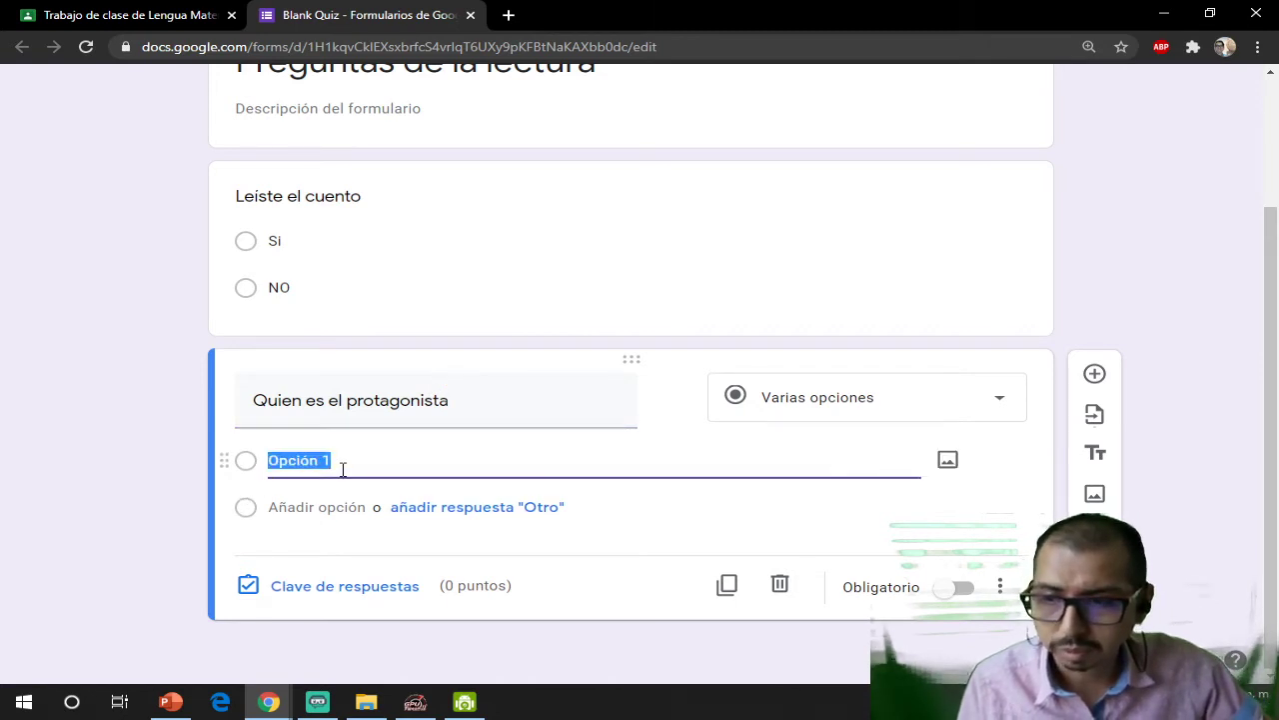
pyautogui.write('Covid19')
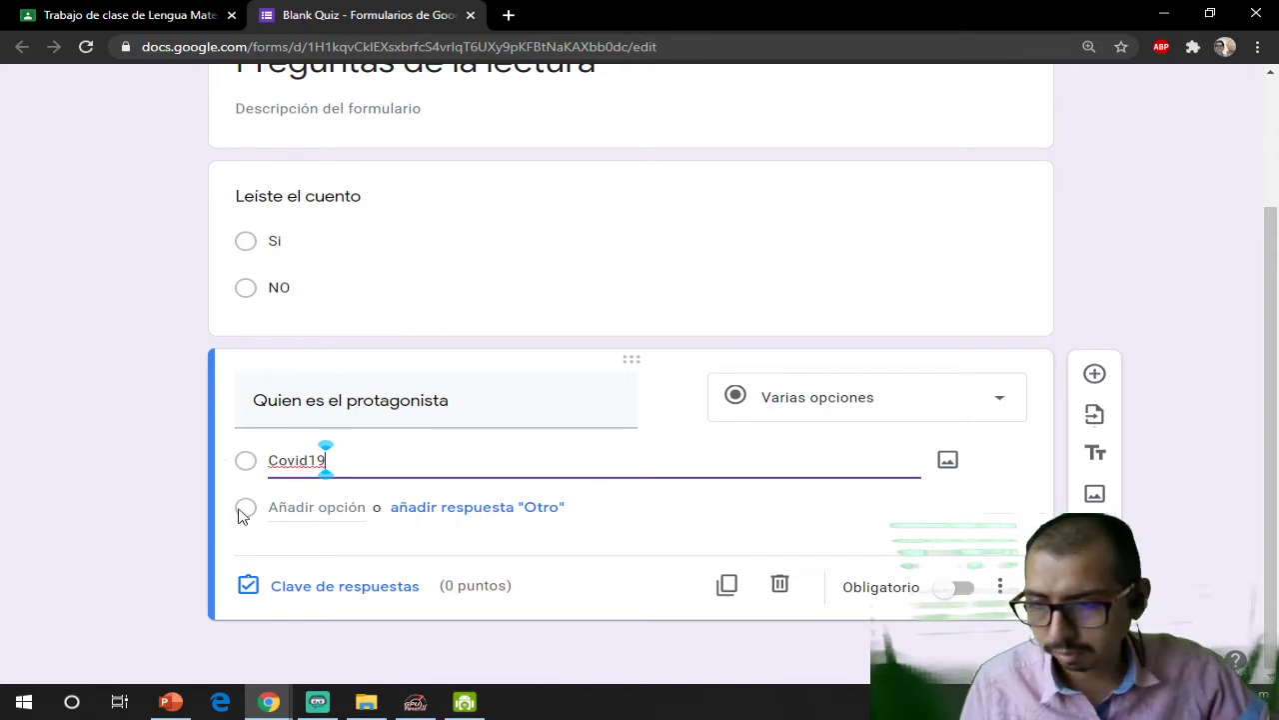
pyautogui.click(253, 516)
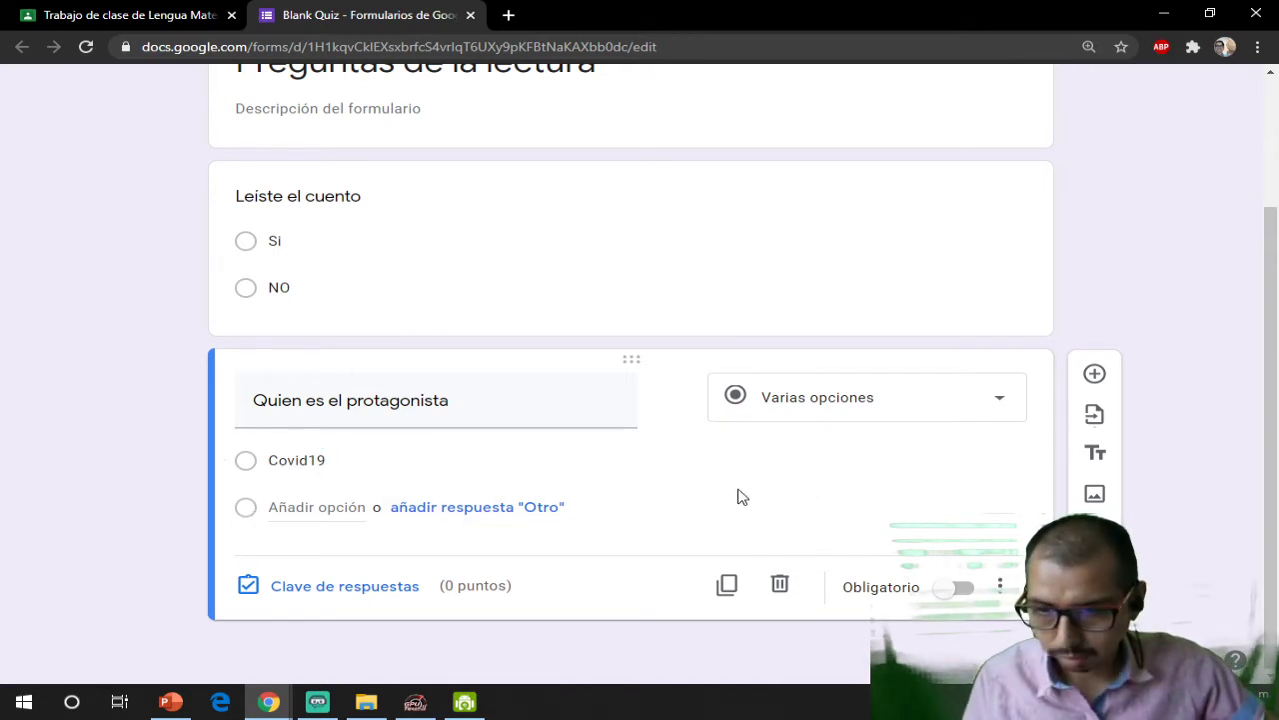
pyautogui.click(346, 506)
pyautogui.write('Mama')
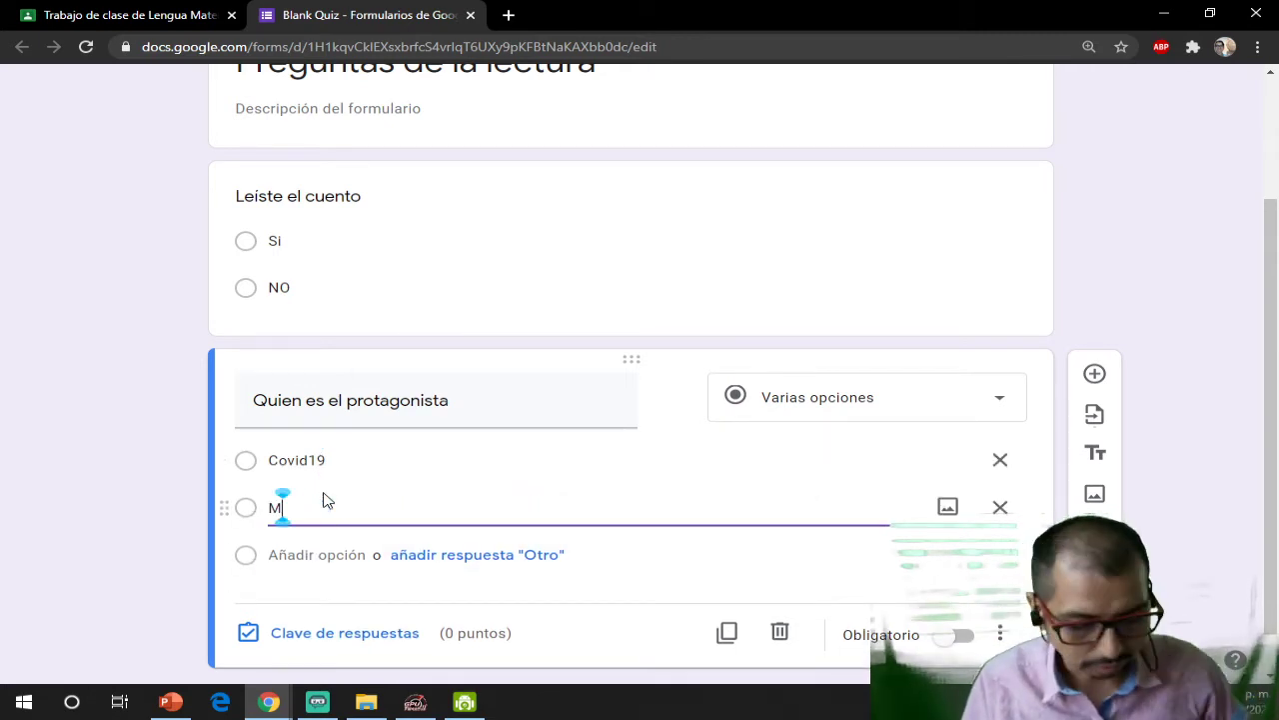
pyautogui.press('BackSpace')
pyautogui.write('á')
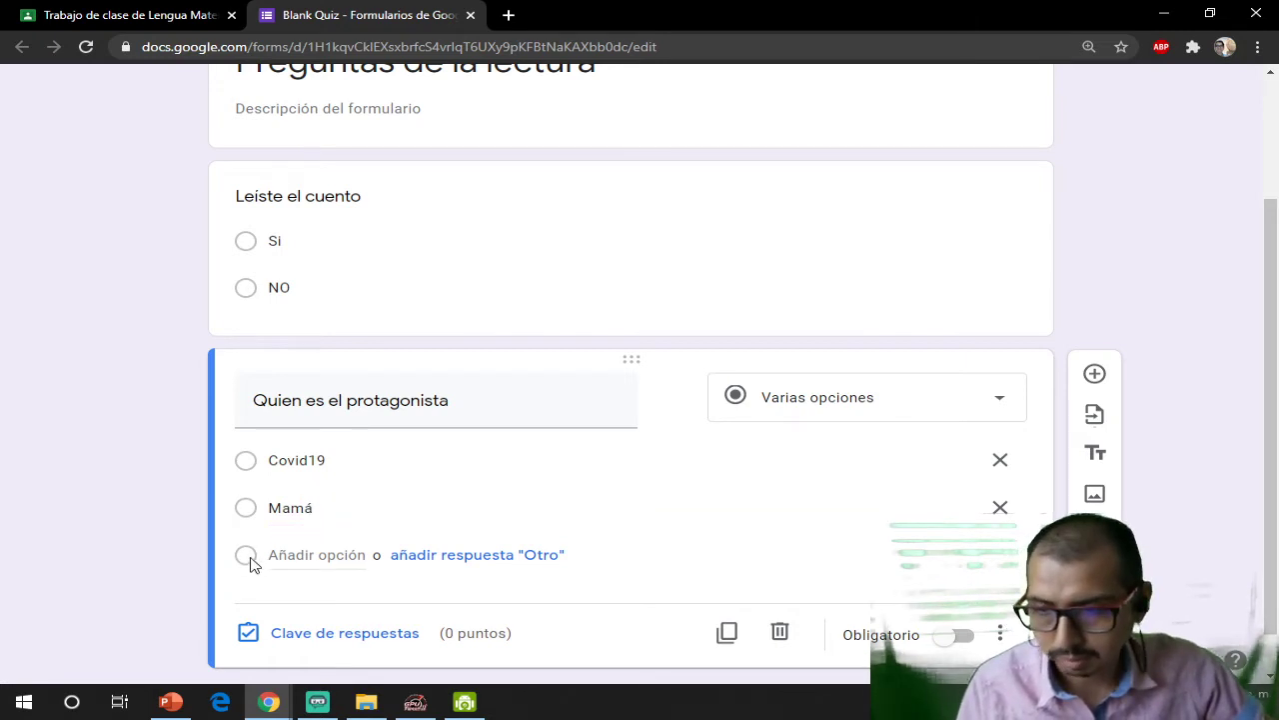
pyautogui.click(305, 555)
pyautogui.write('Niño')
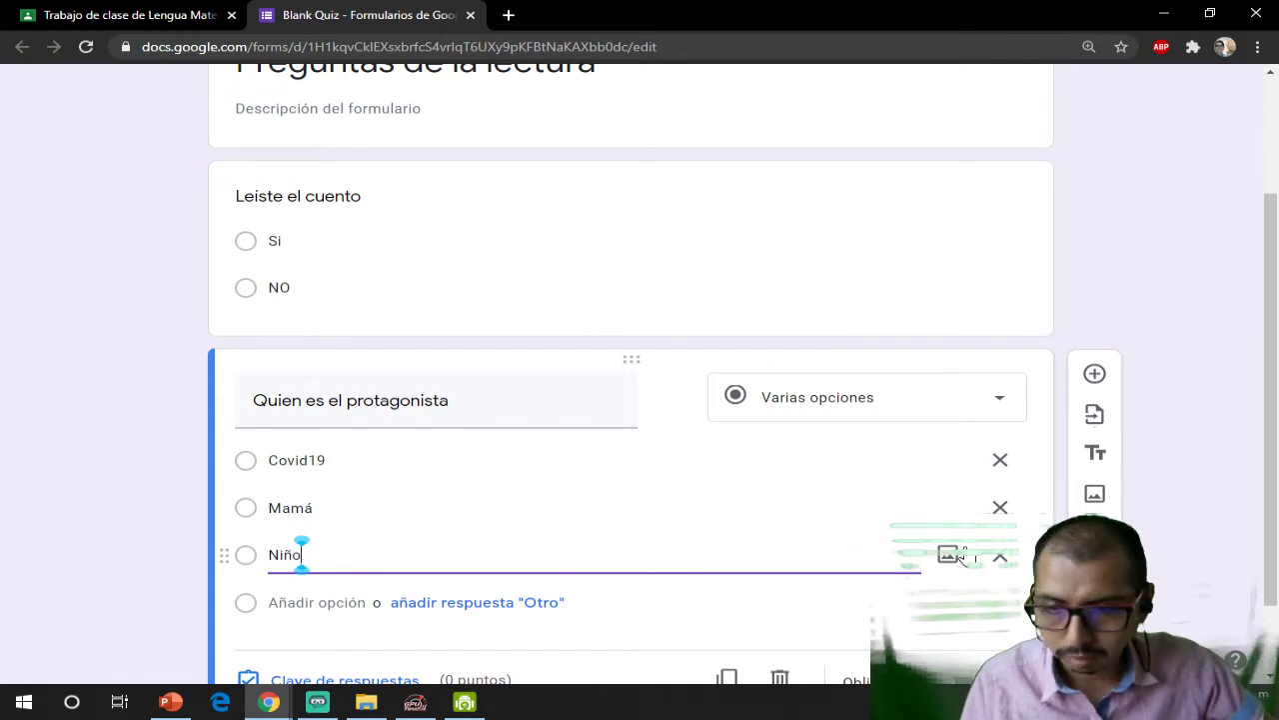
# - Set the protagonist question to 1 point and mark "Niño" as its correct answer in the answer key
pyautogui.scroll(-1, 302, 555)
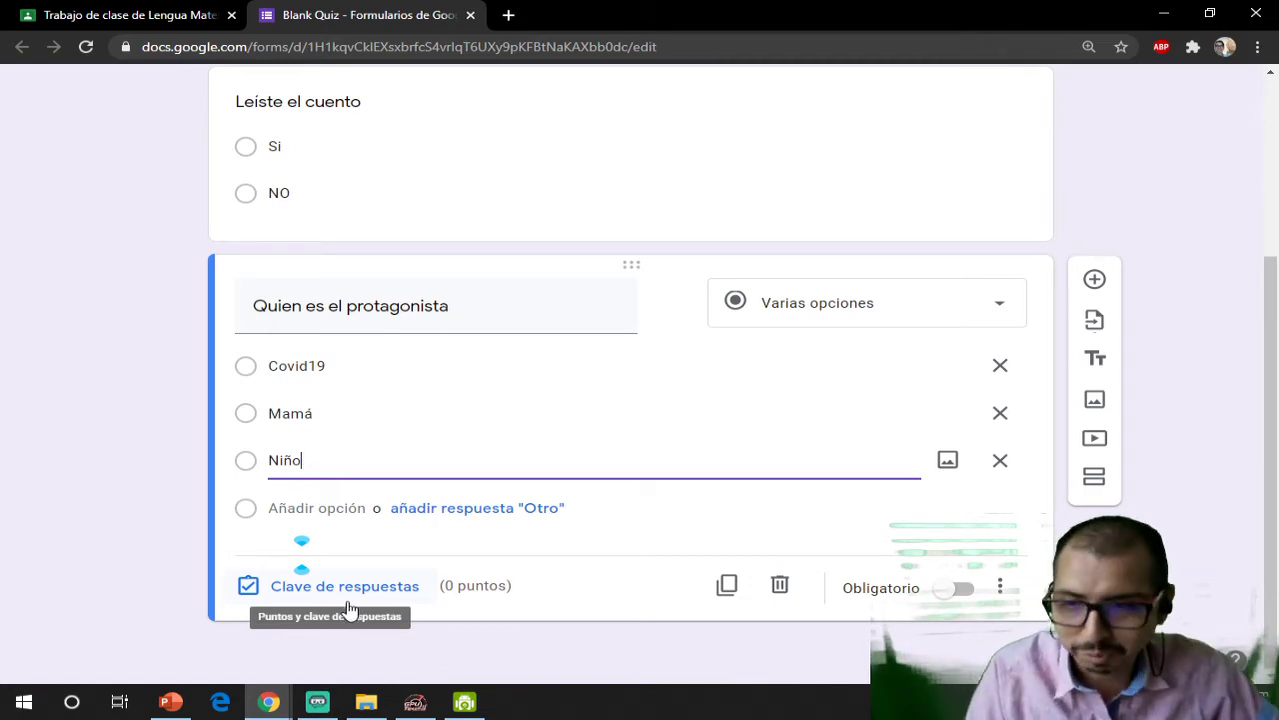
pyautogui.click(348, 600)
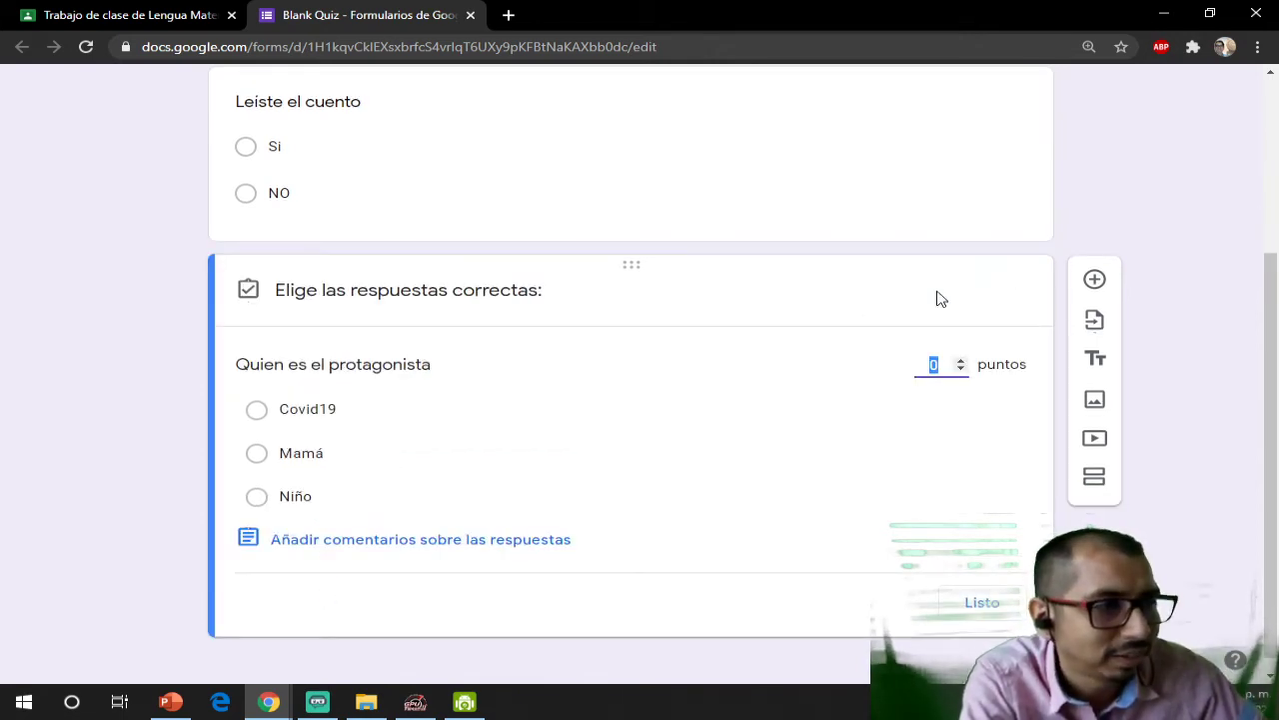
pyautogui.click(960, 365)
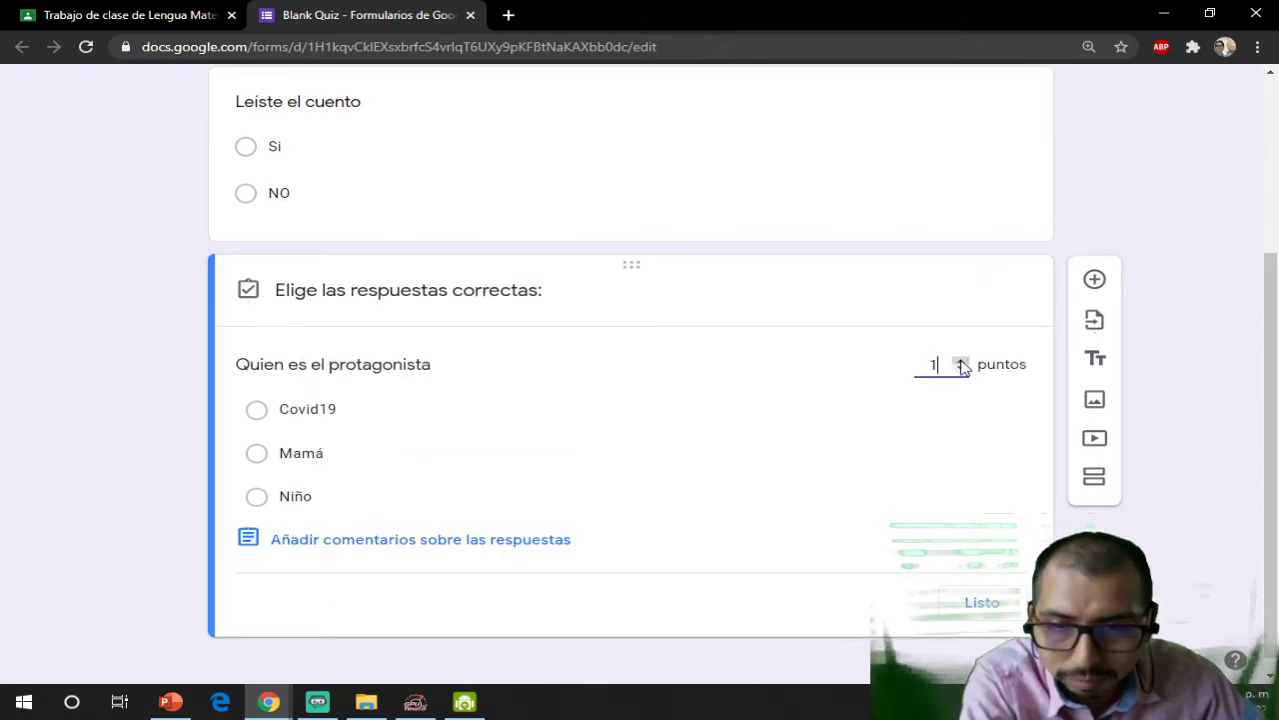
pyautogui.click(255, 500)
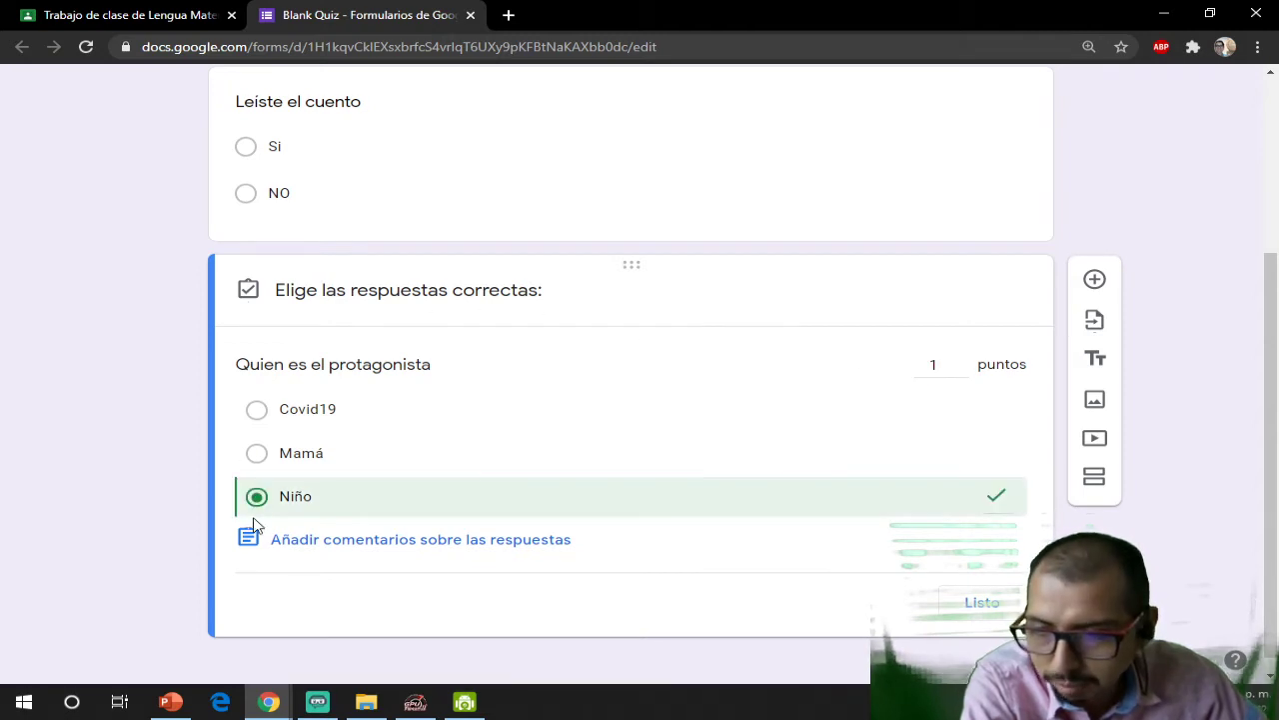
pyautogui.click(983, 610)
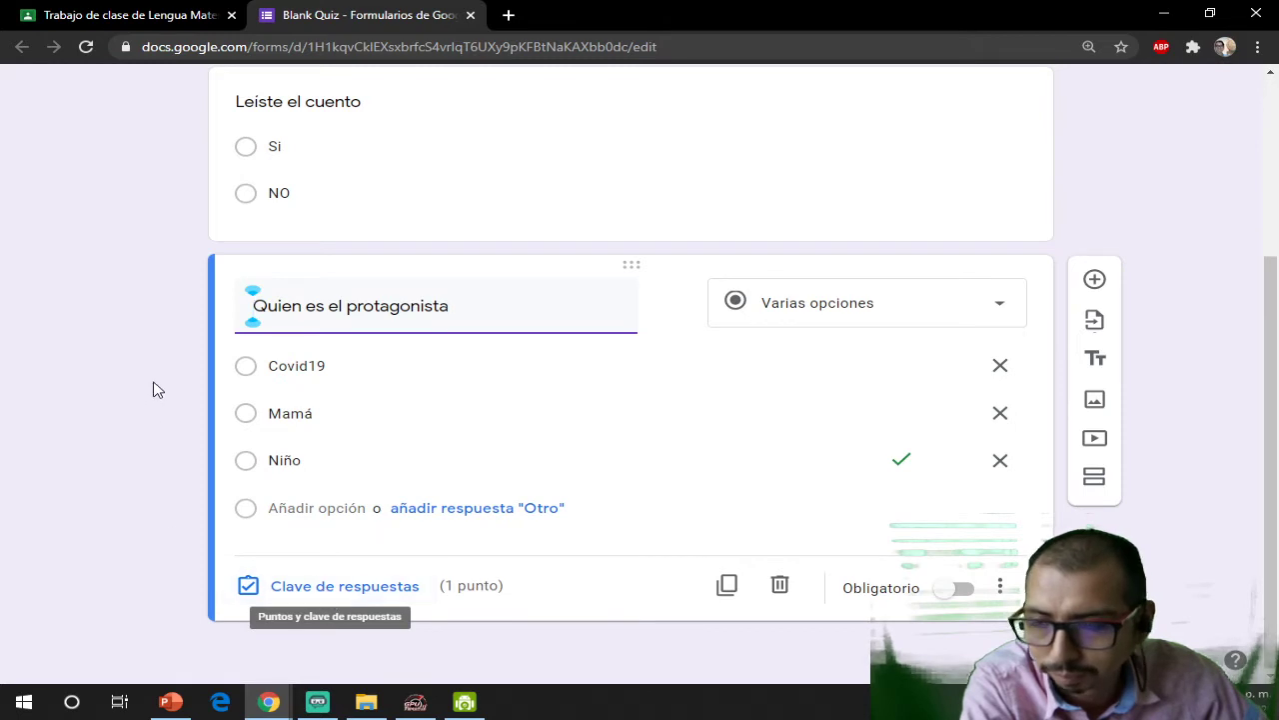
# - Add a third multiple-choice question with the text "¿Encontraron la vacuna ?", correcting the misspelled first word
pyautogui.click(1094, 284)
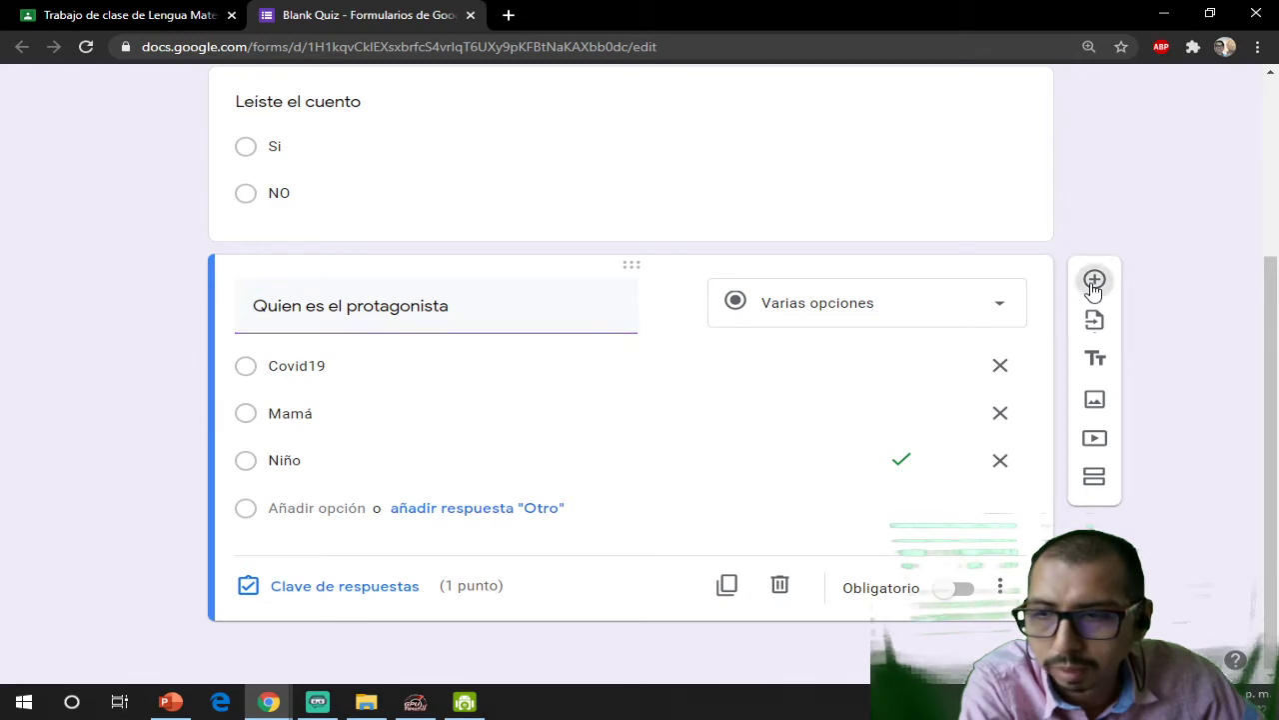
pyautogui.write('Encontrron')
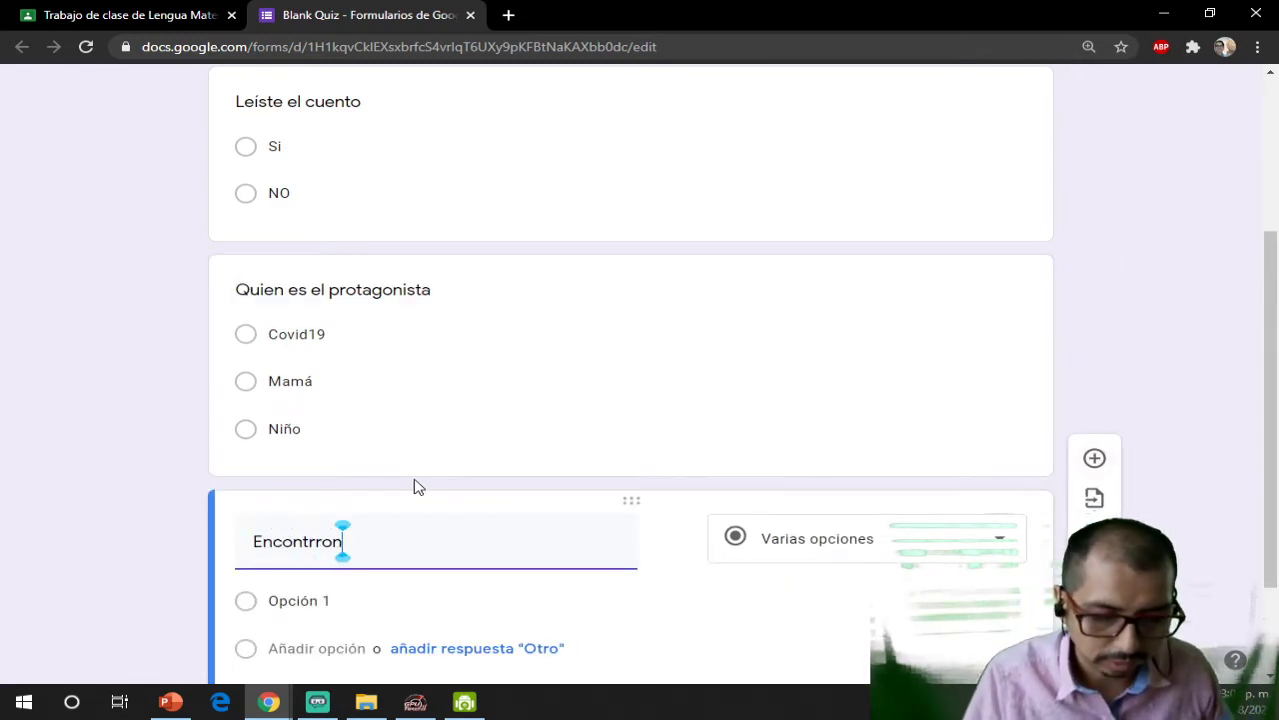
pyautogui.write(' la vacuna')
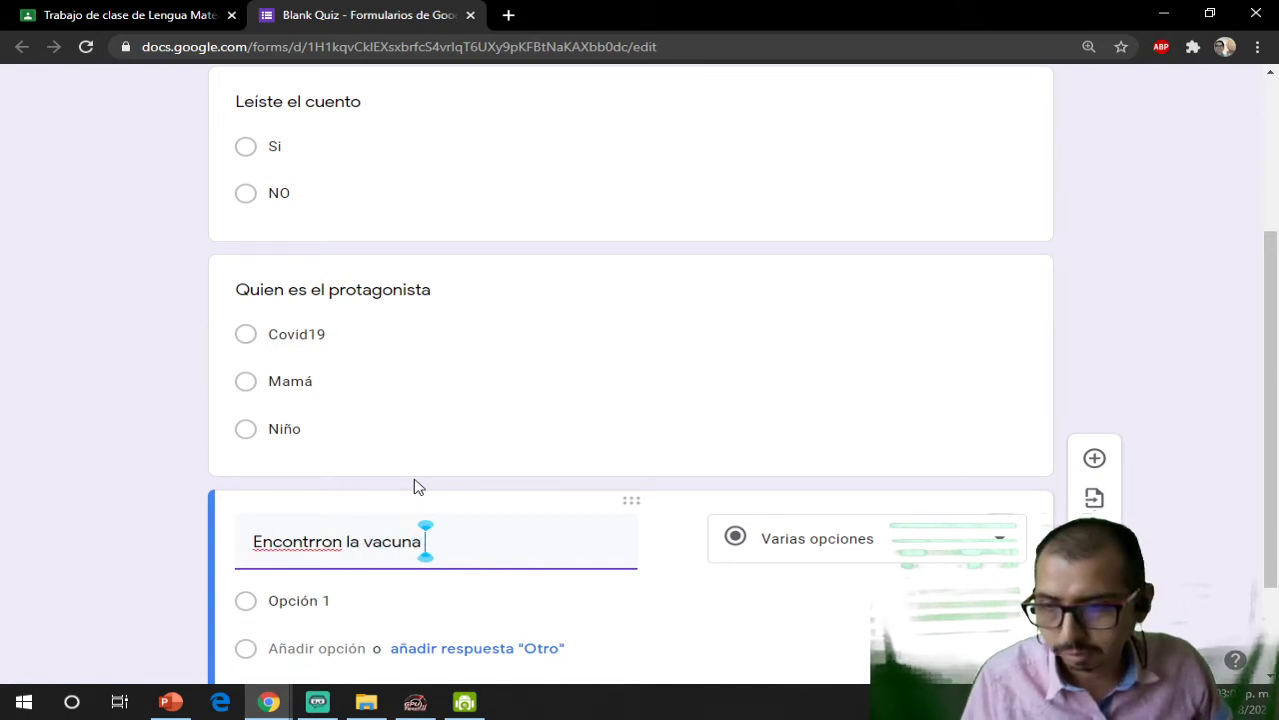
pyautogui.rightClick(270, 540)
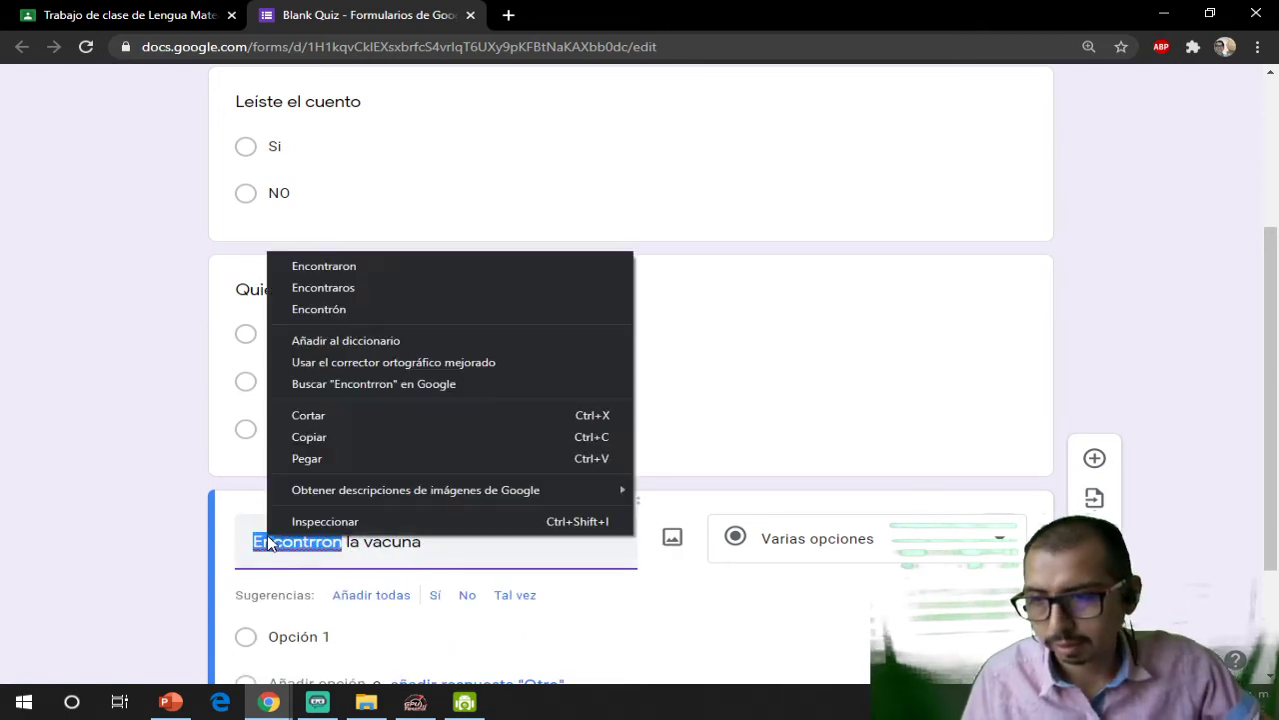
pyautogui.click(353, 268)
pyautogui.press('End')
pyautogui.write('=?')
pyautogui.press('Left')
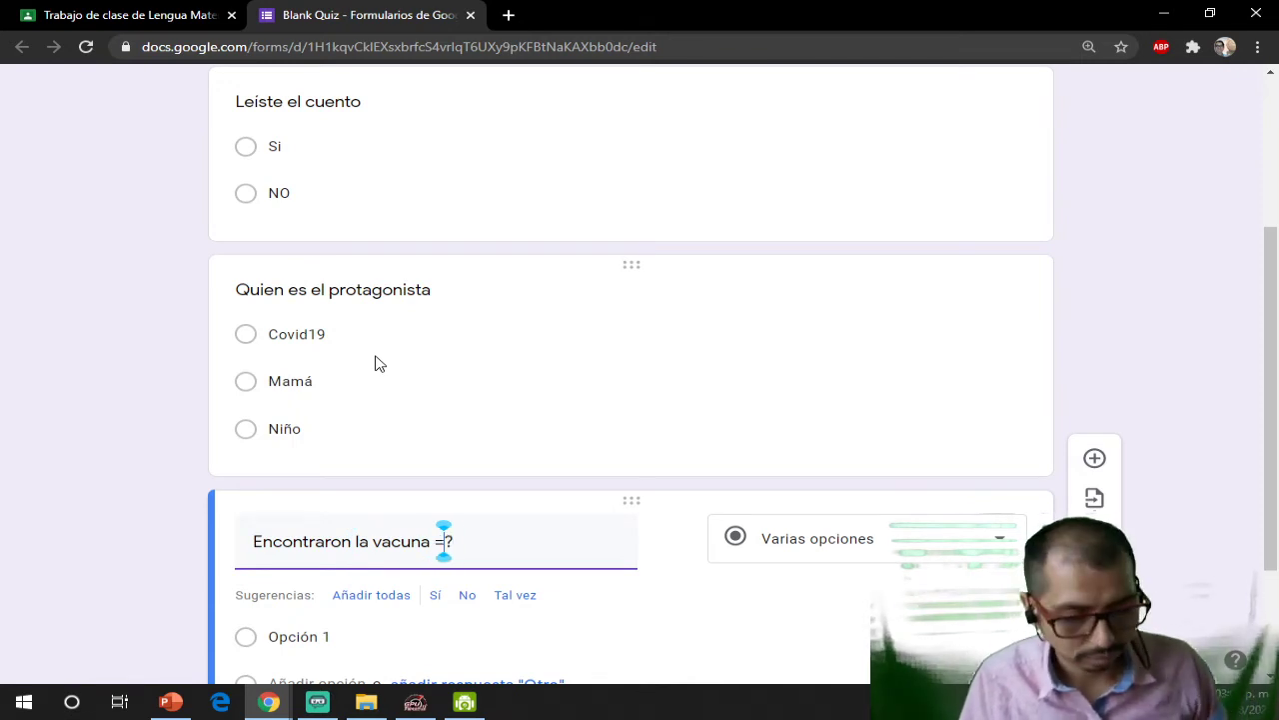
pyautogui.press('BackSpace')
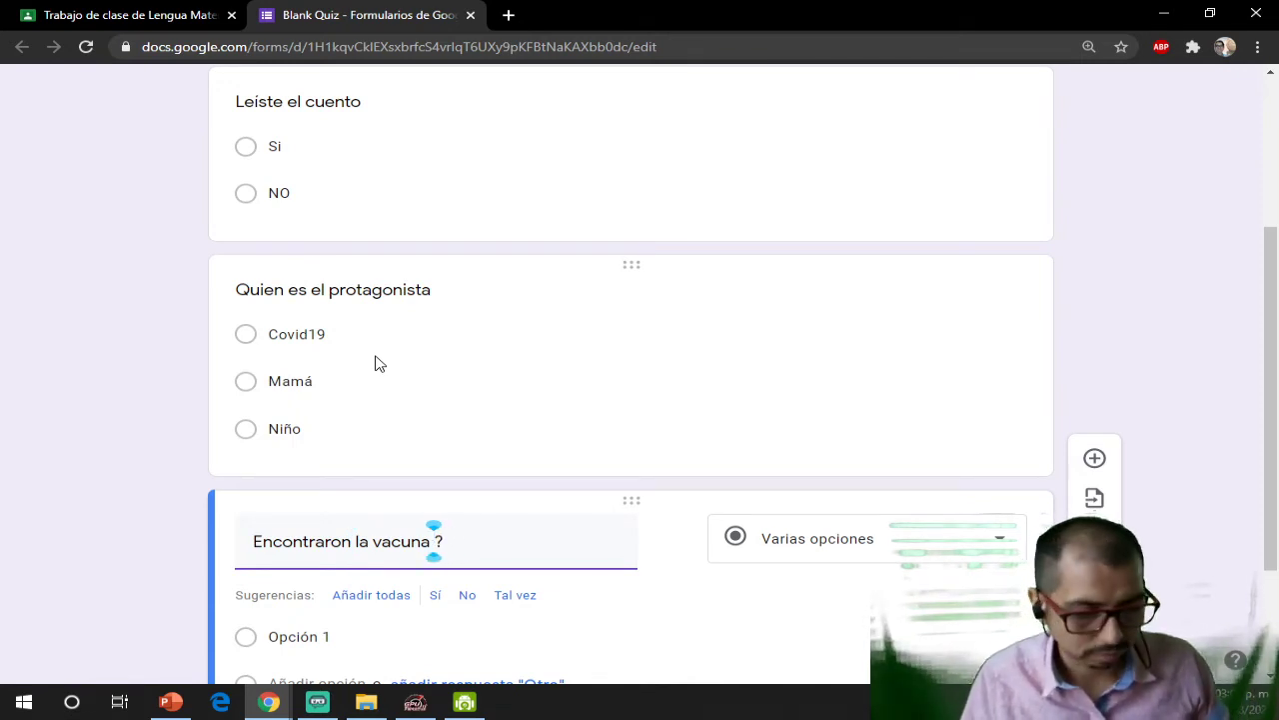
pyautogui.press('Home')
pyautogui.write('¿')
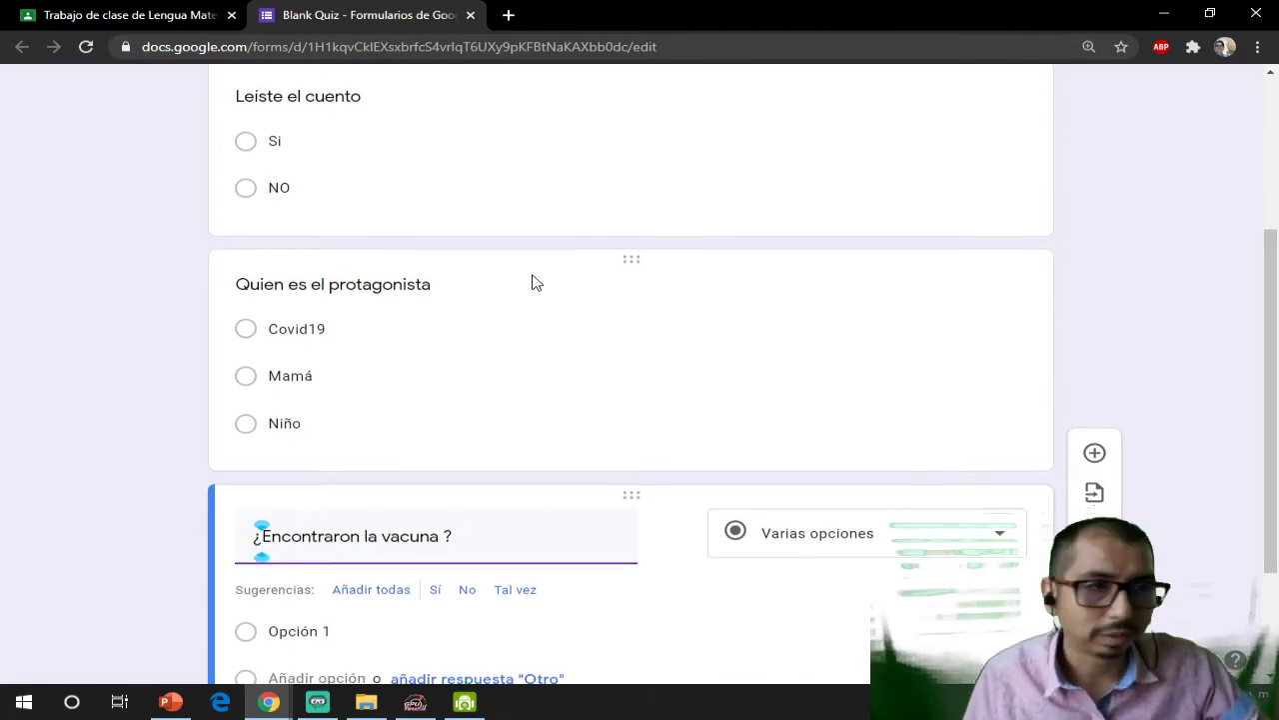
# - Give the vaccine question the suggested answer options "Sí", "No" and "Tal vez"
pyautogui.scroll(-2, 534, 282)
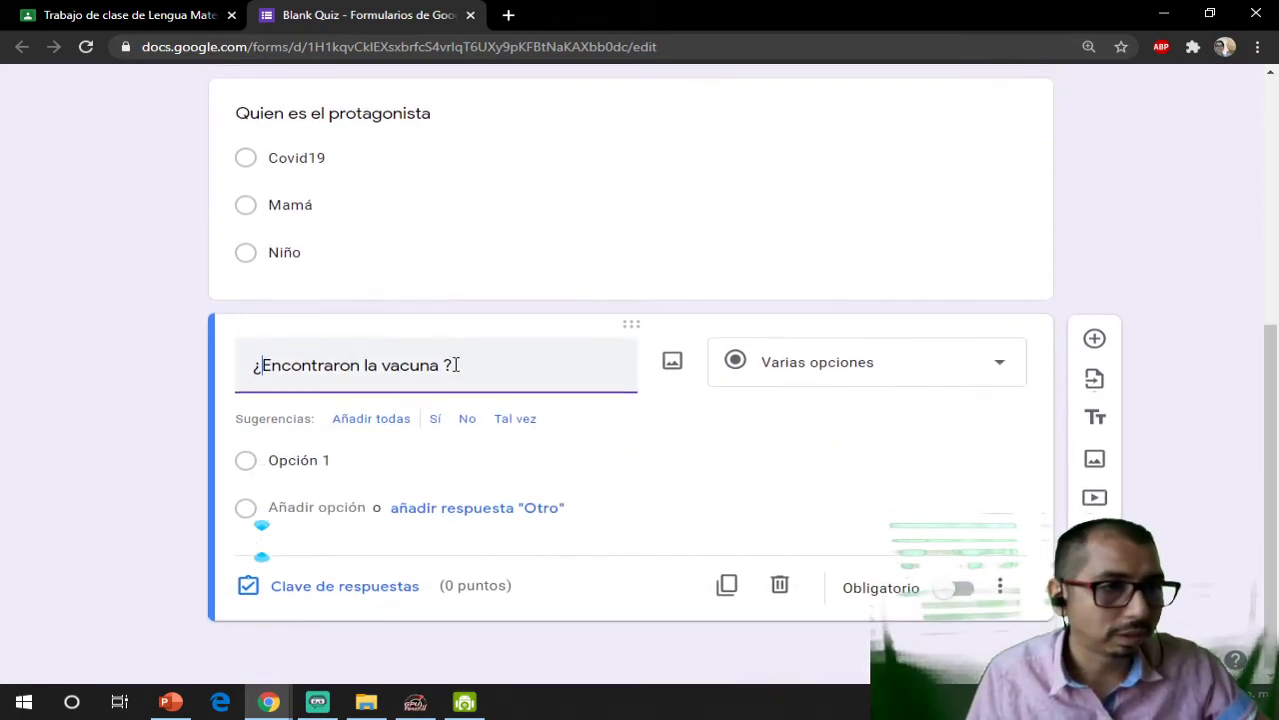
pyautogui.click(436, 421)
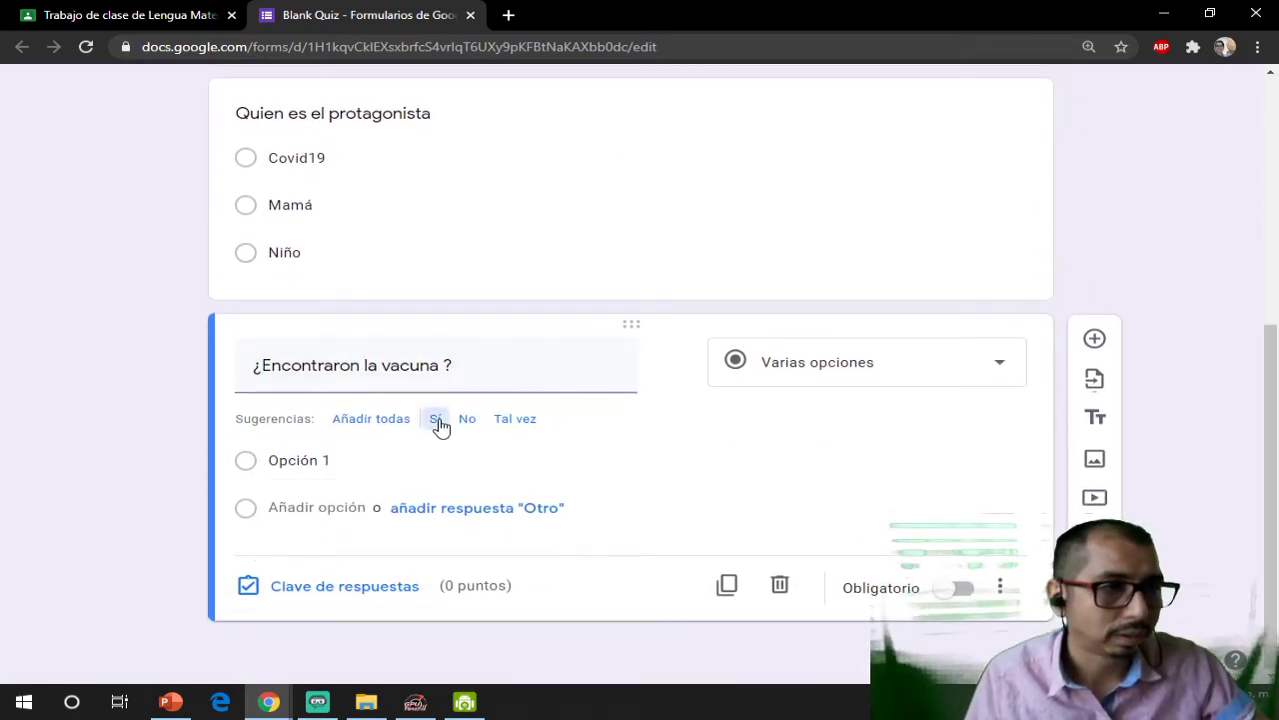
pyautogui.click(438, 420)
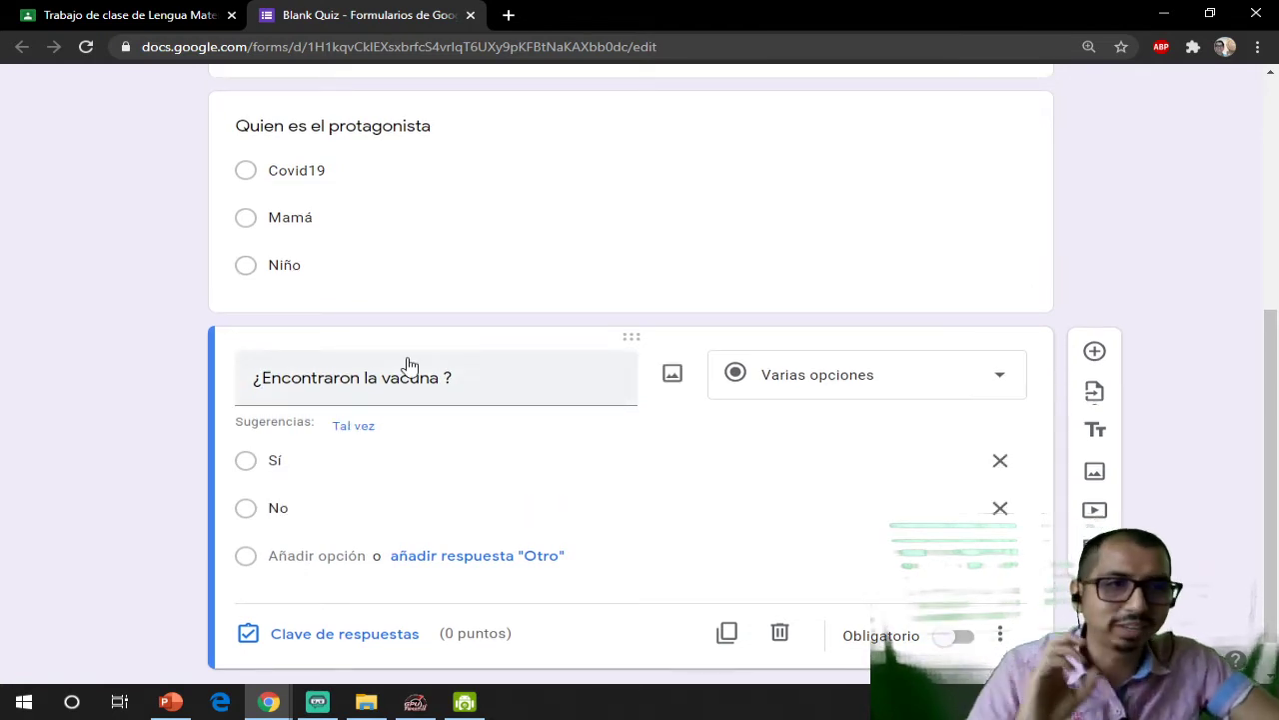
pyautogui.click(353, 426)
pyautogui.click(395, 459)
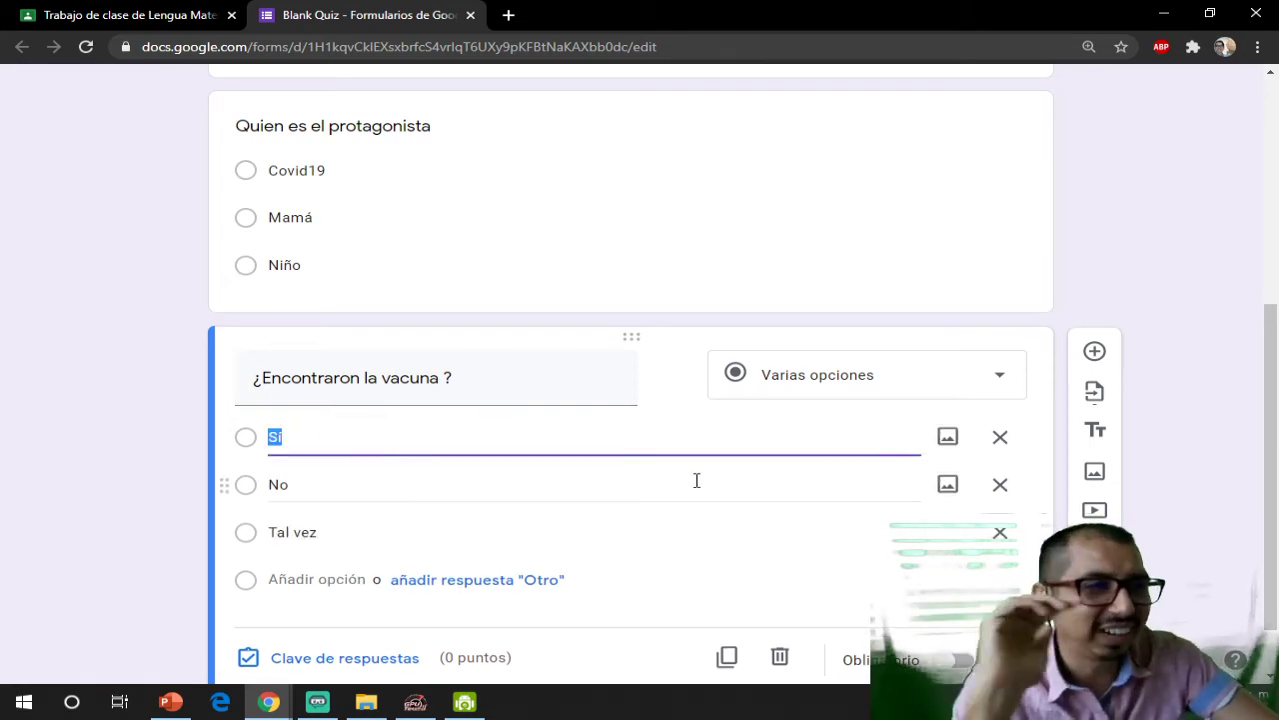
# - Mark "Sí" as the vaccine question's correct answer and set its value to 8 points in the answer key
pyautogui.click(328, 659)
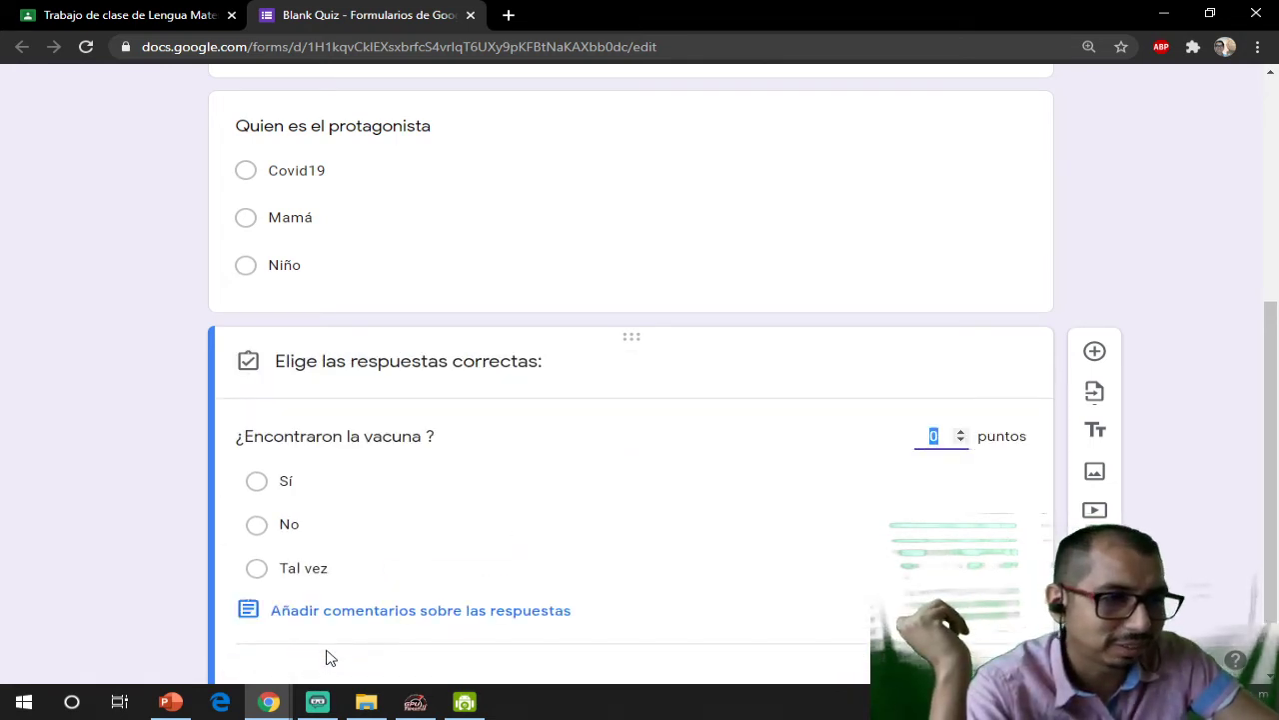
pyautogui.click(267, 484)
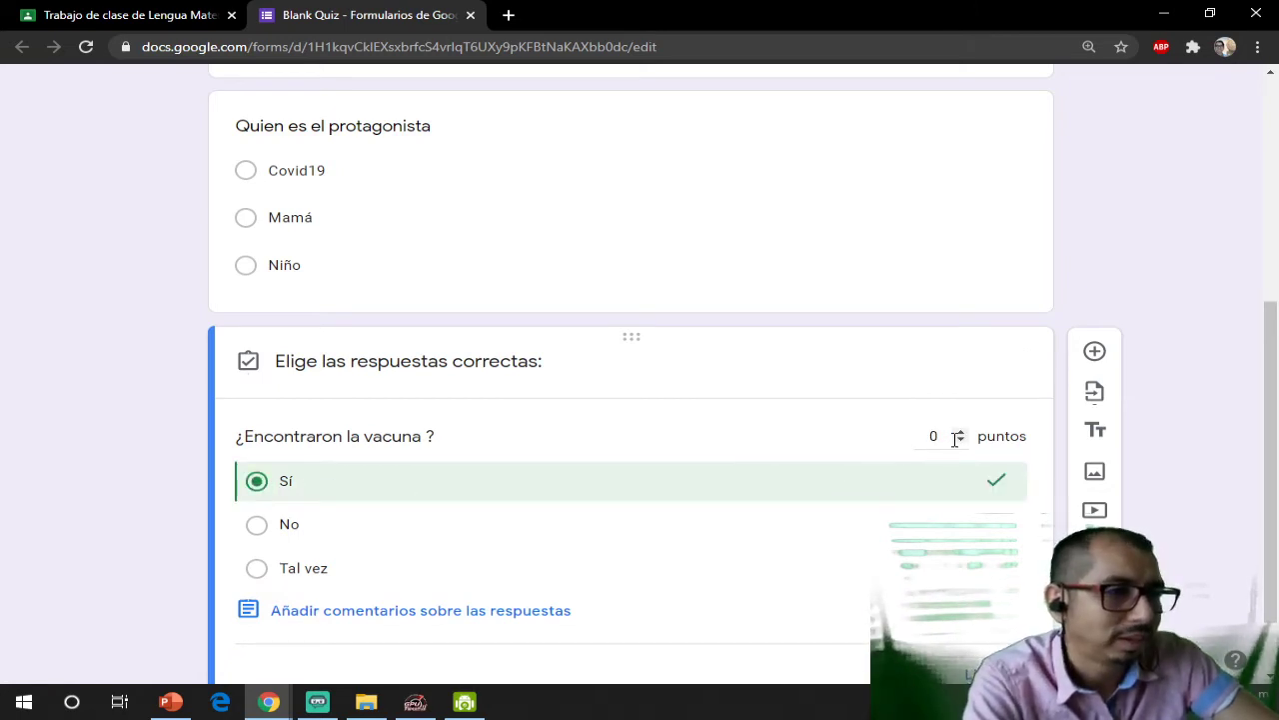
pyautogui.doubleClick(961, 436)
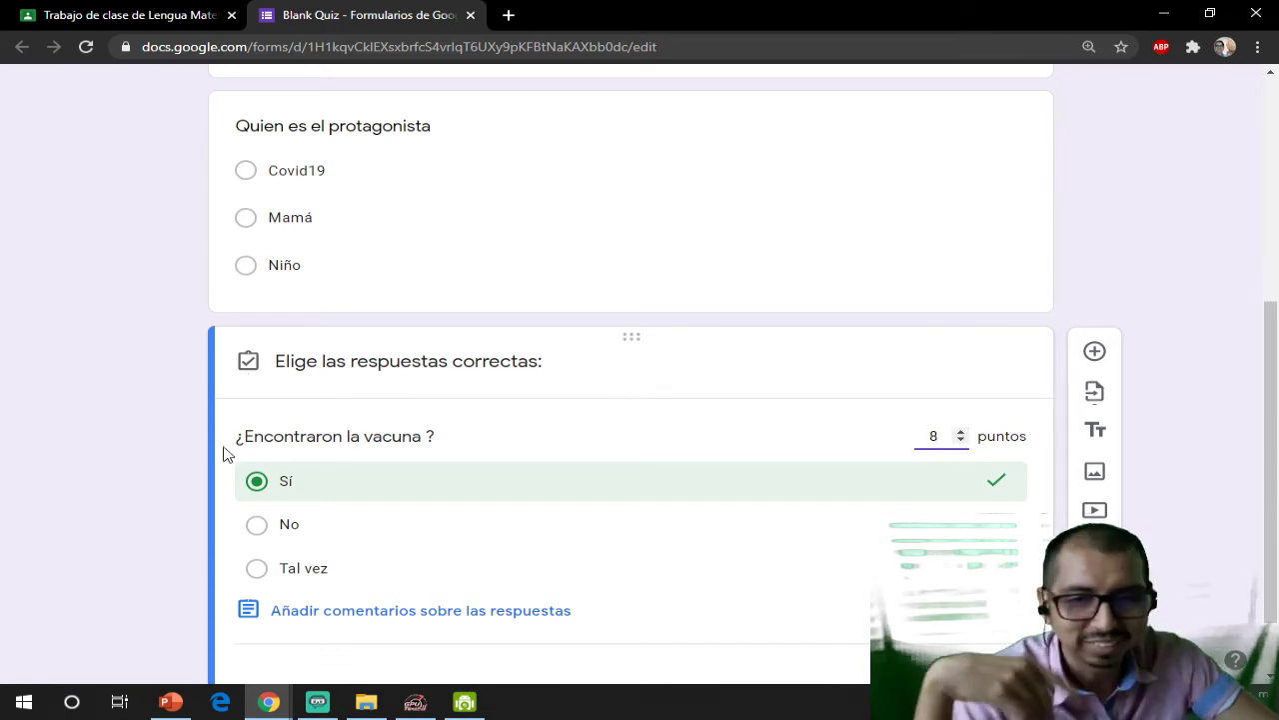
pyautogui.scroll(-1, 637, 562)
pyautogui.click(982, 587)
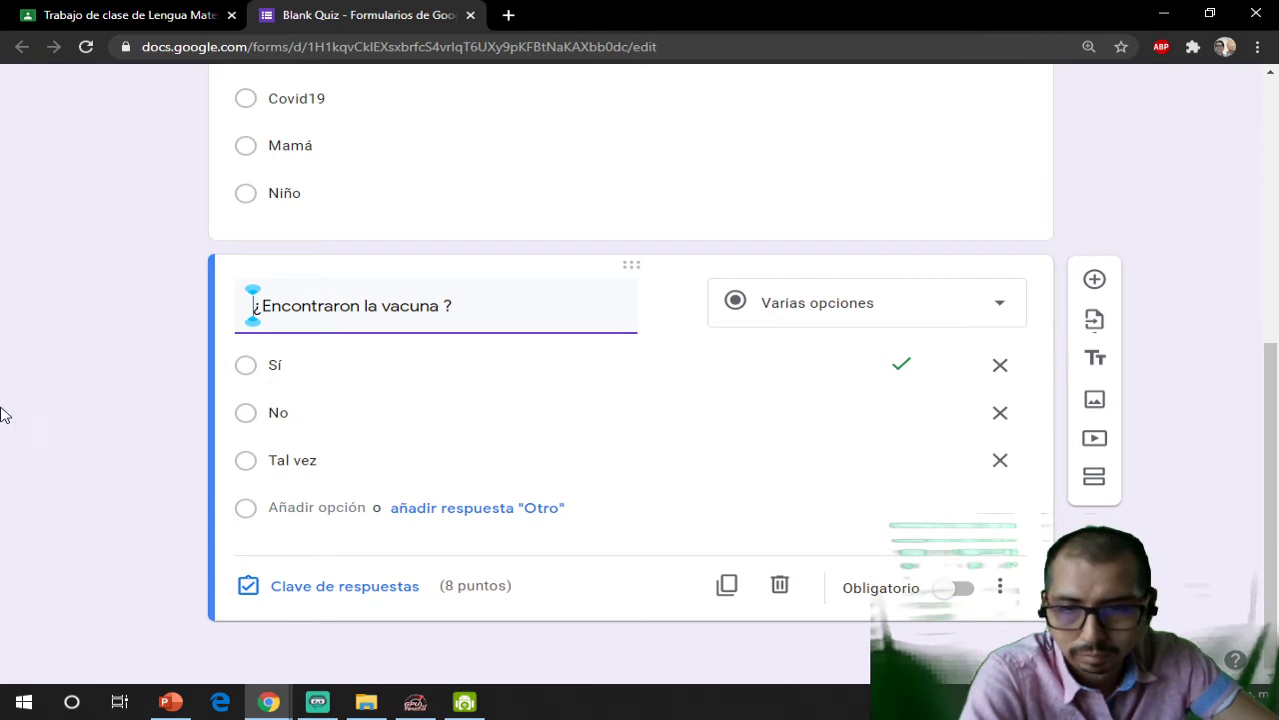
# - Change the form's theme colour to green
pyautogui.scroll(5, 291, 151)
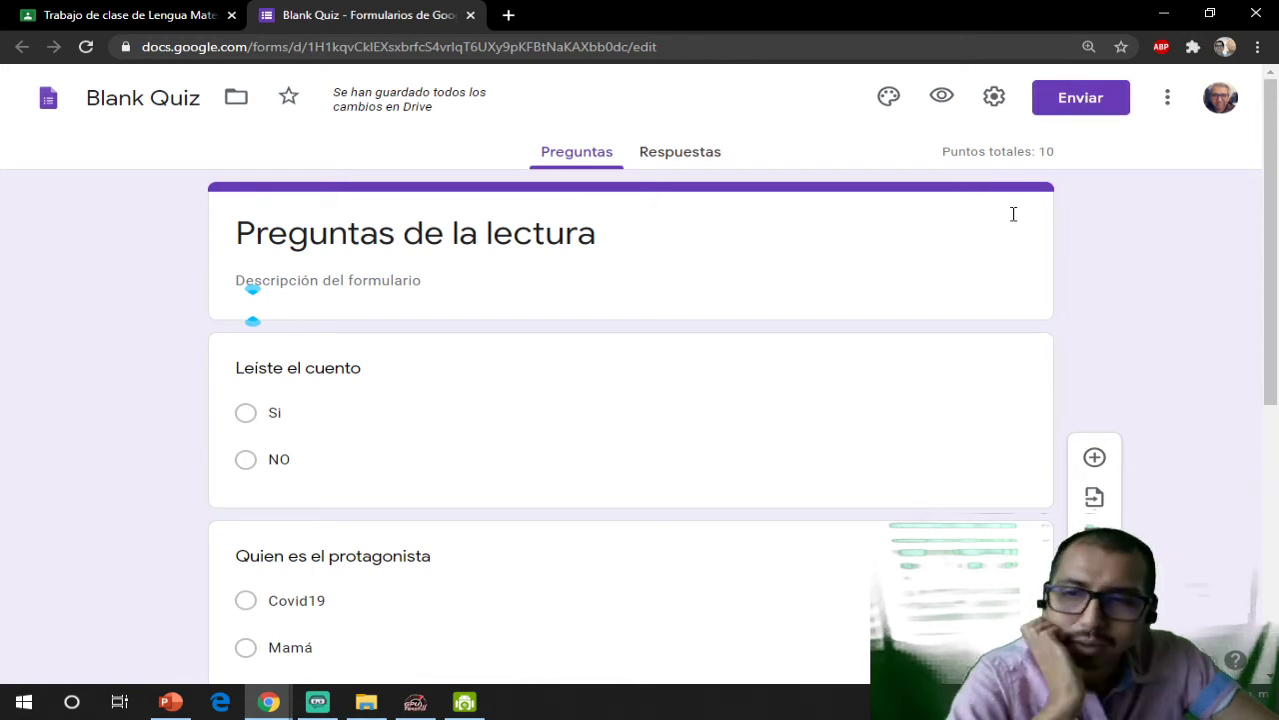
pyautogui.click(888, 97)
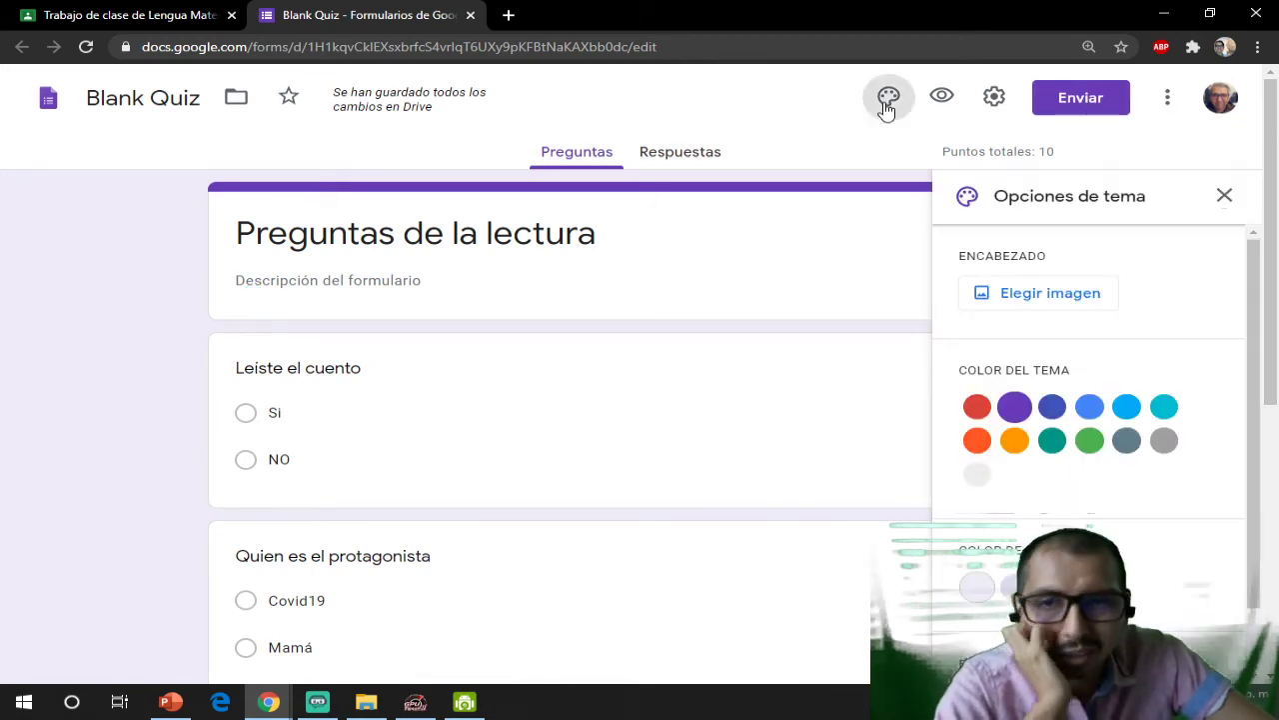
pyautogui.click(1054, 442)
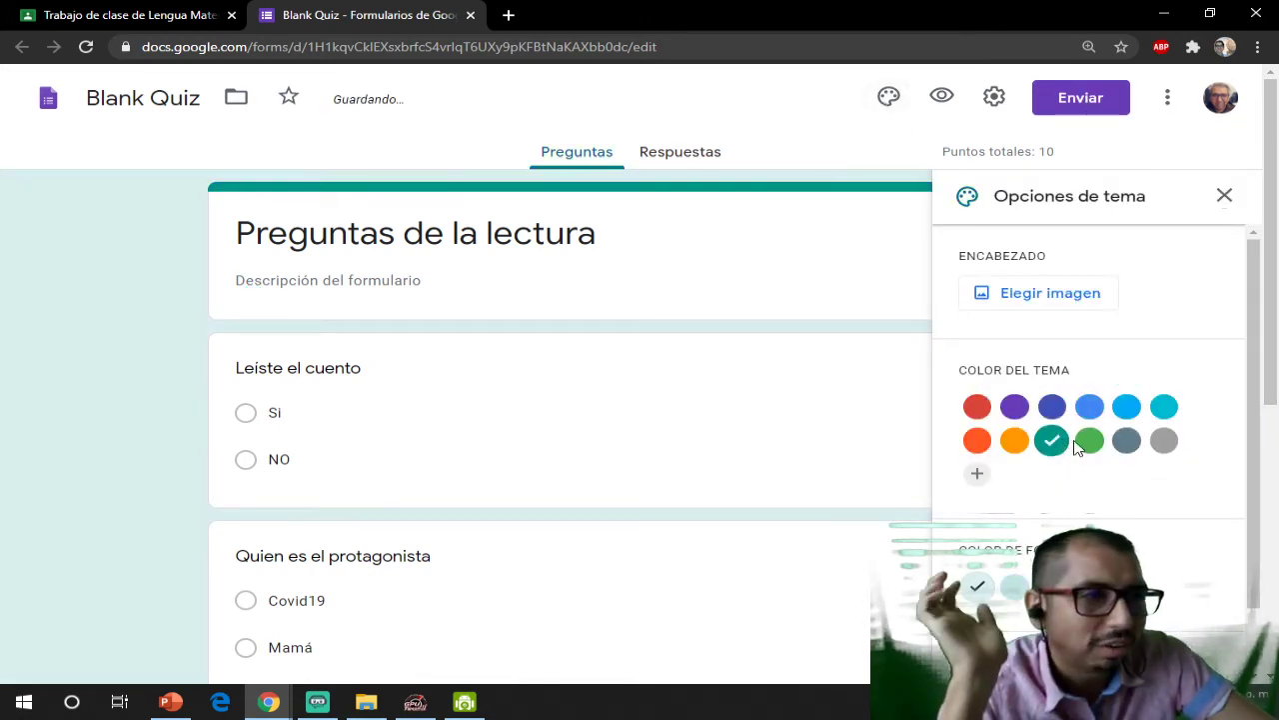
pyautogui.click(1089, 440)
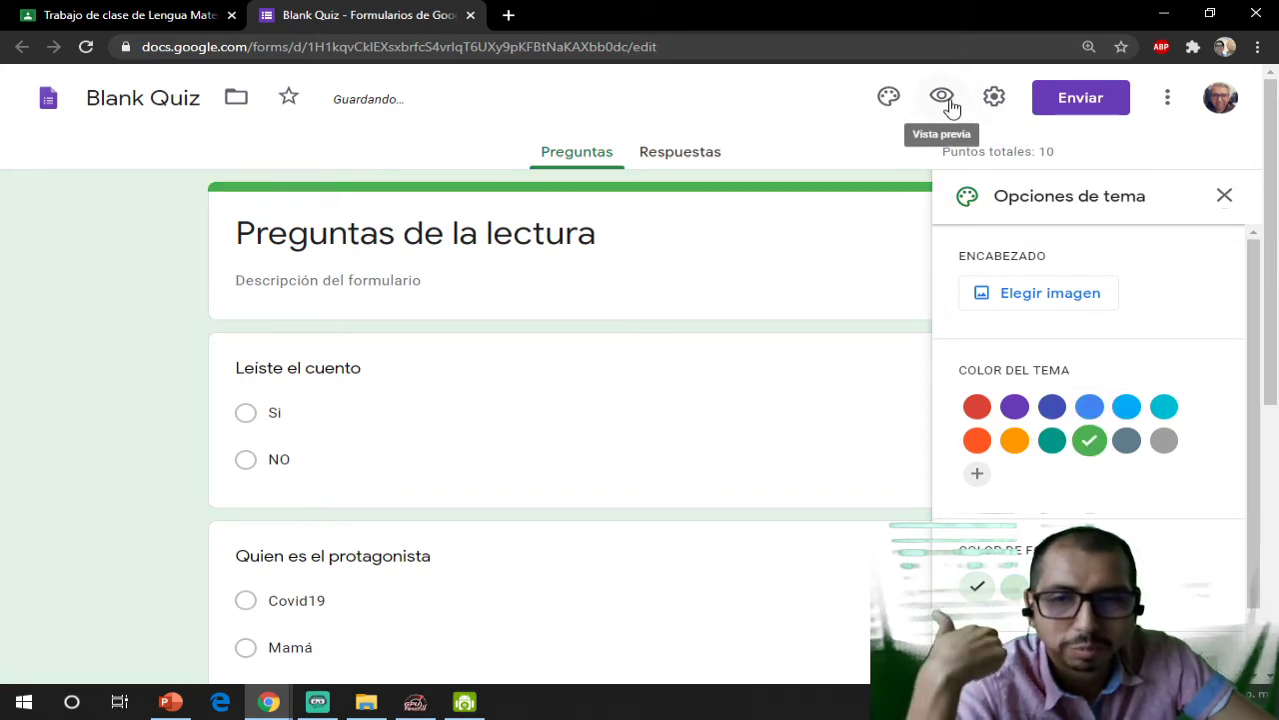
# - Set the form's background to the dark green shade "Oscuro #c0e3c2" and close the theme options
pyautogui.scroll(-1, 987, 451)
pyautogui.scroll(-4, 980, 514)
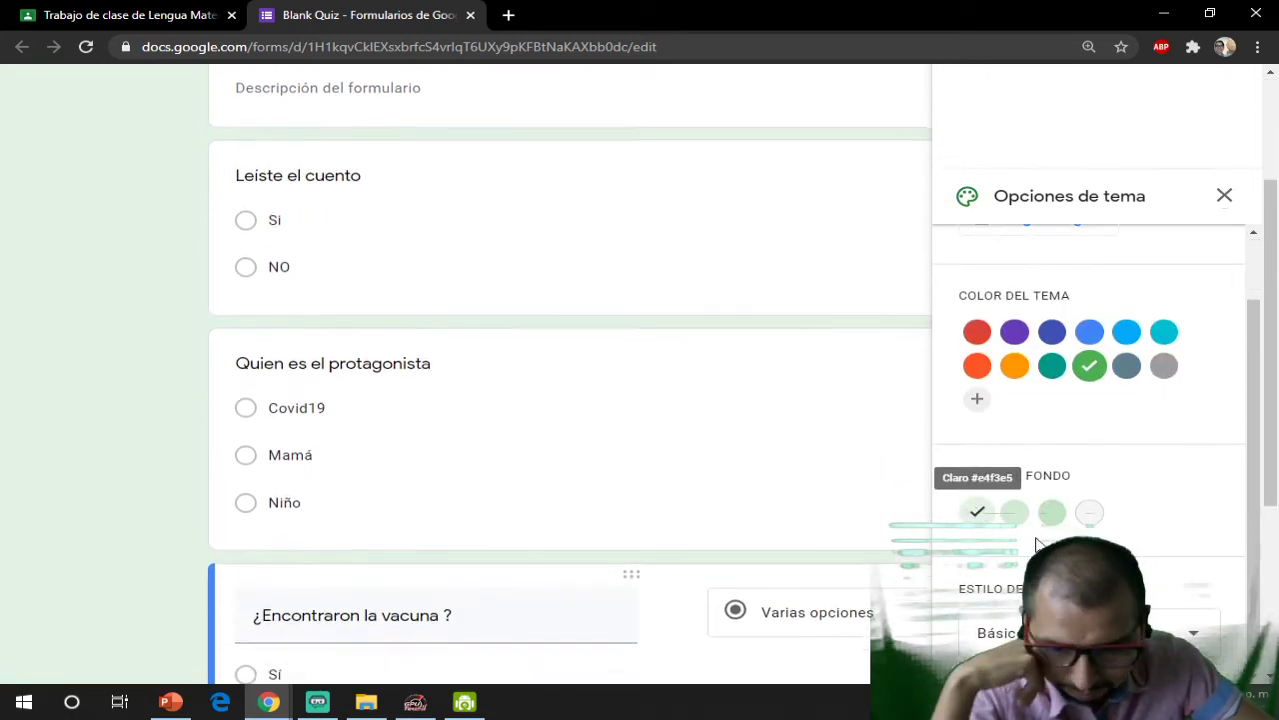
pyautogui.click(1012, 516)
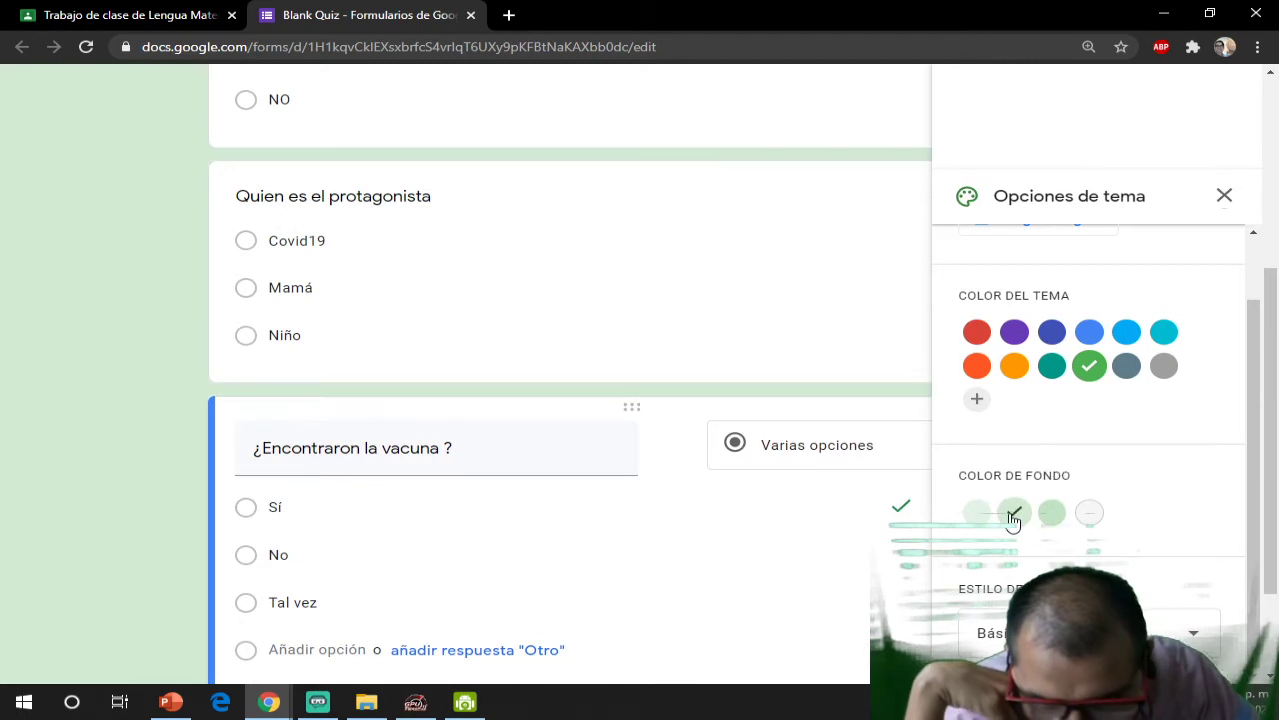
pyautogui.click(1053, 513)
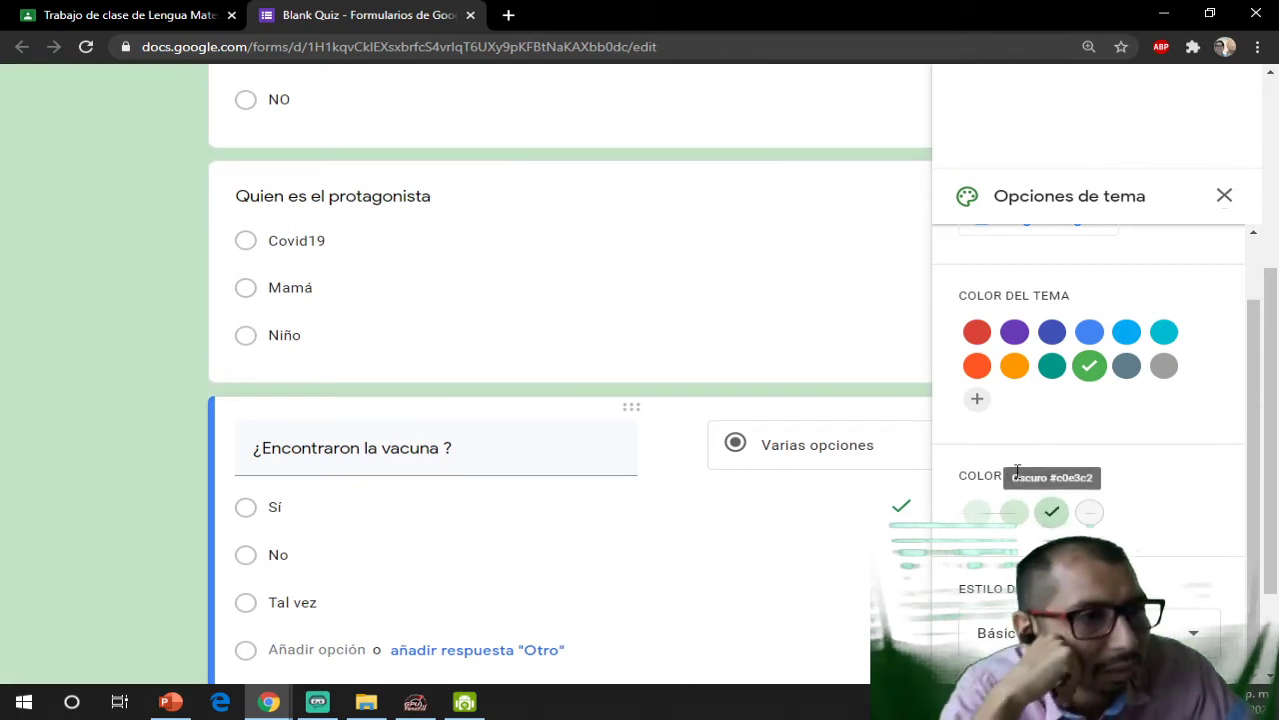
pyautogui.scroll(5, 1056, 450)
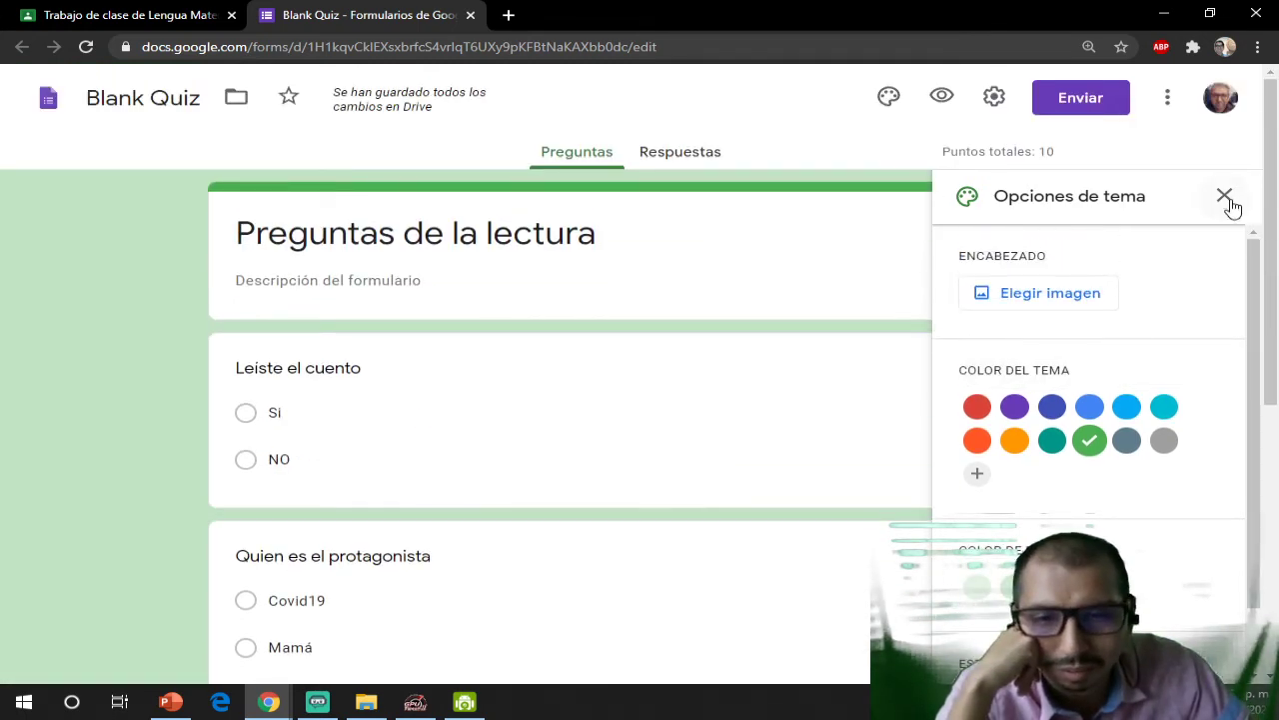
pyautogui.click(1225, 197)
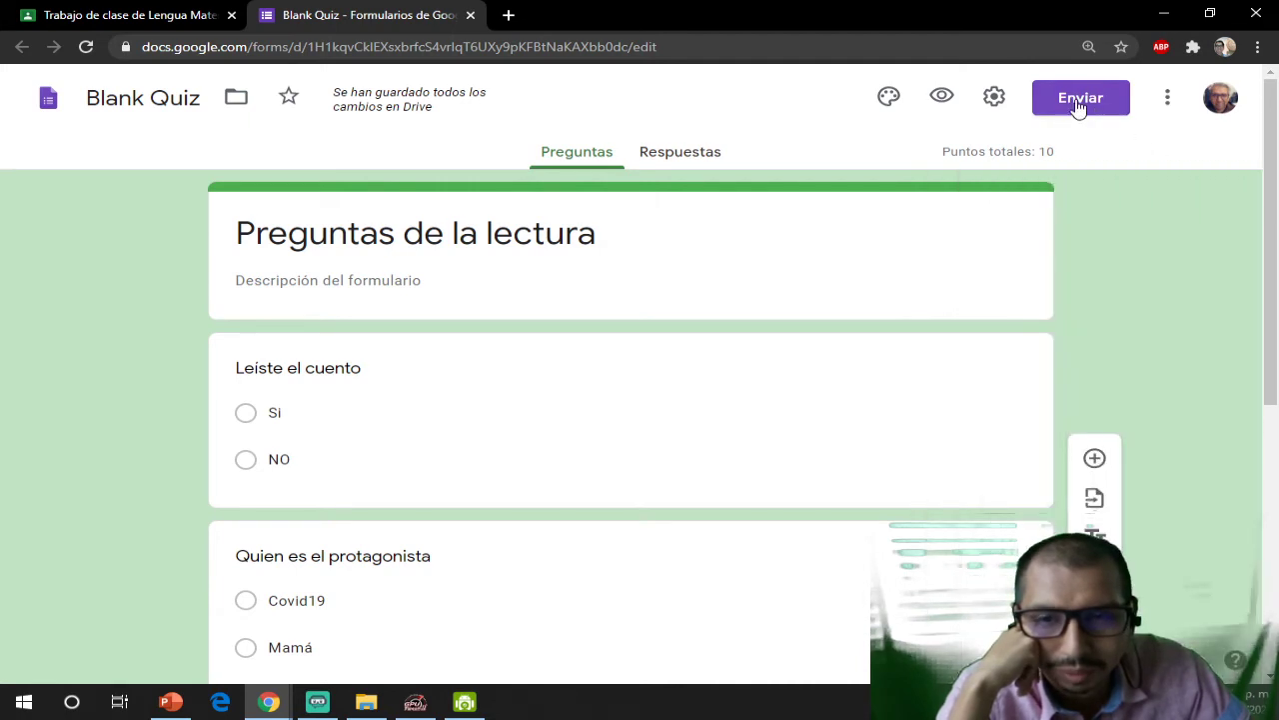
# - Look over the form's questions and its send-by-email options, and close the send dialog without sending
pyautogui.scroll(-2, 960, 420)
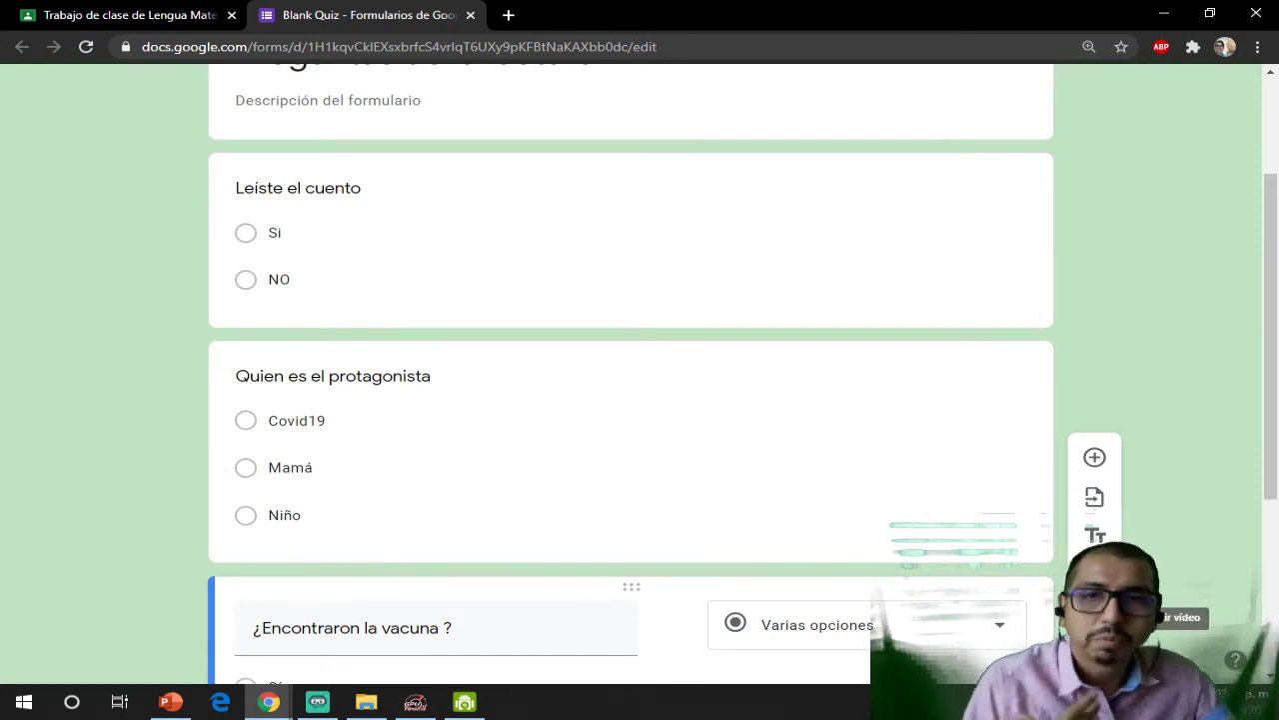
pyautogui.scroll(3, 891, 317)
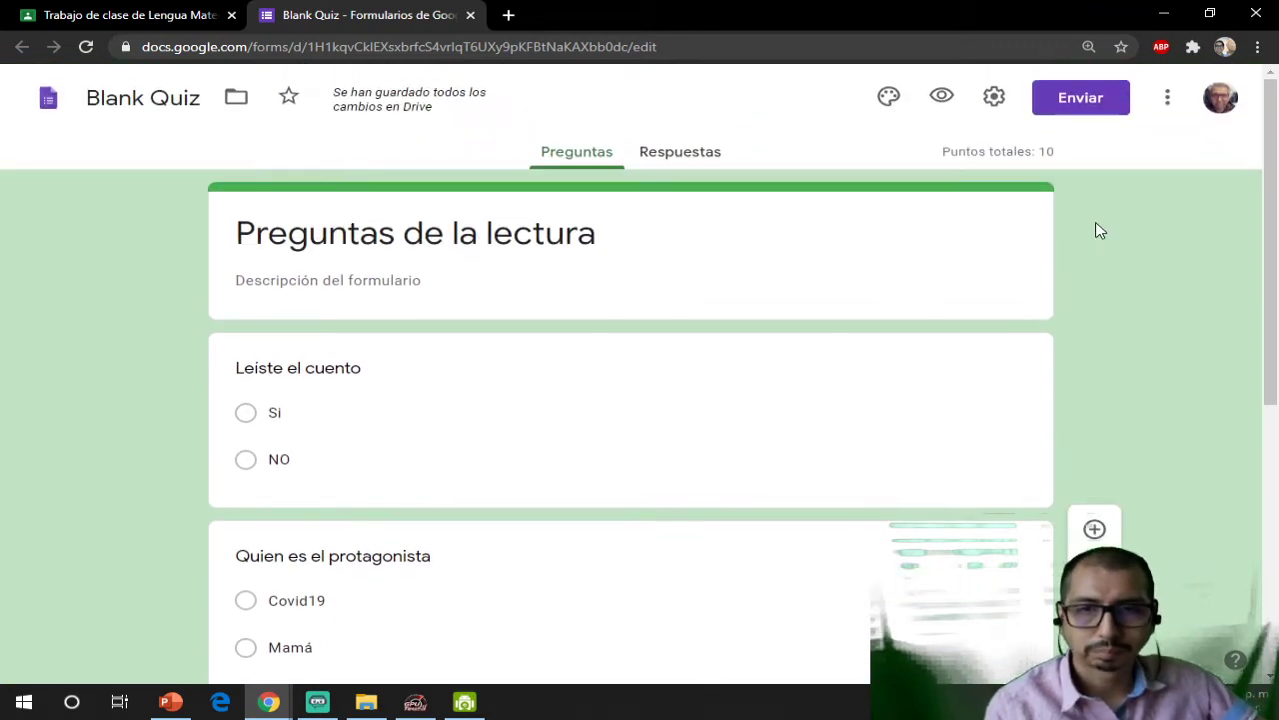
pyautogui.click(1088, 100)
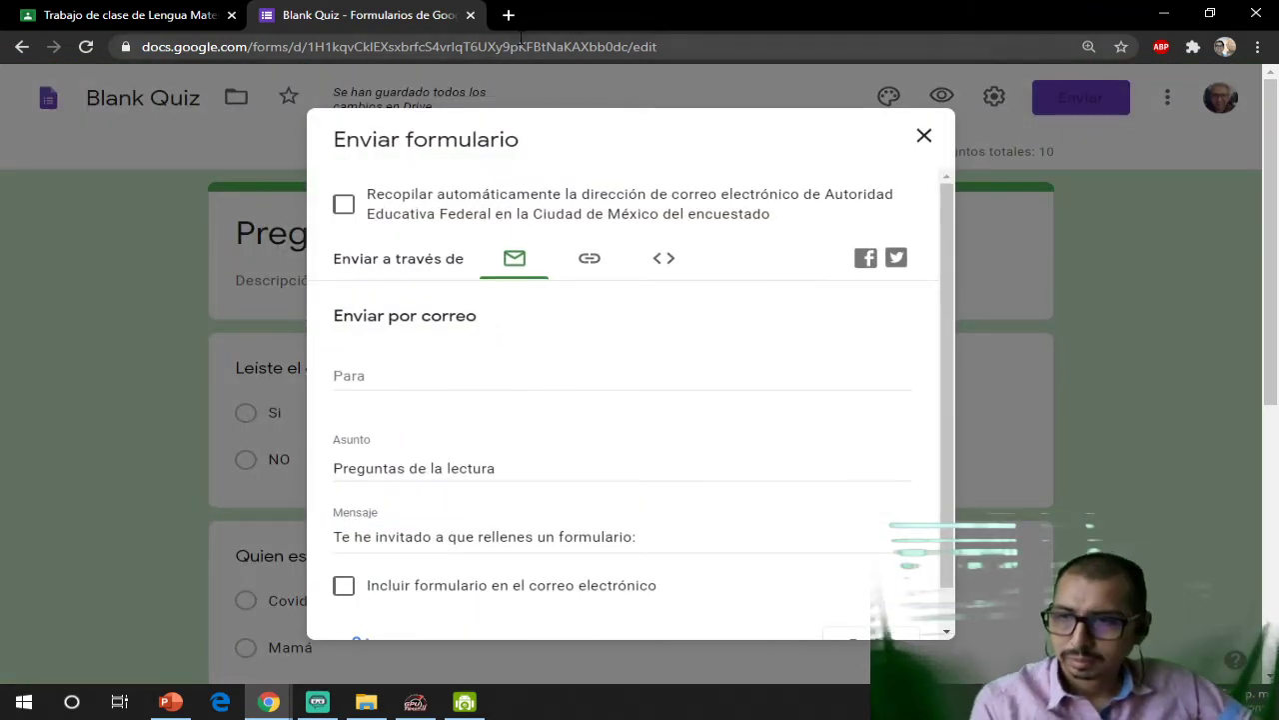
pyautogui.scroll(-1, 602, 503)
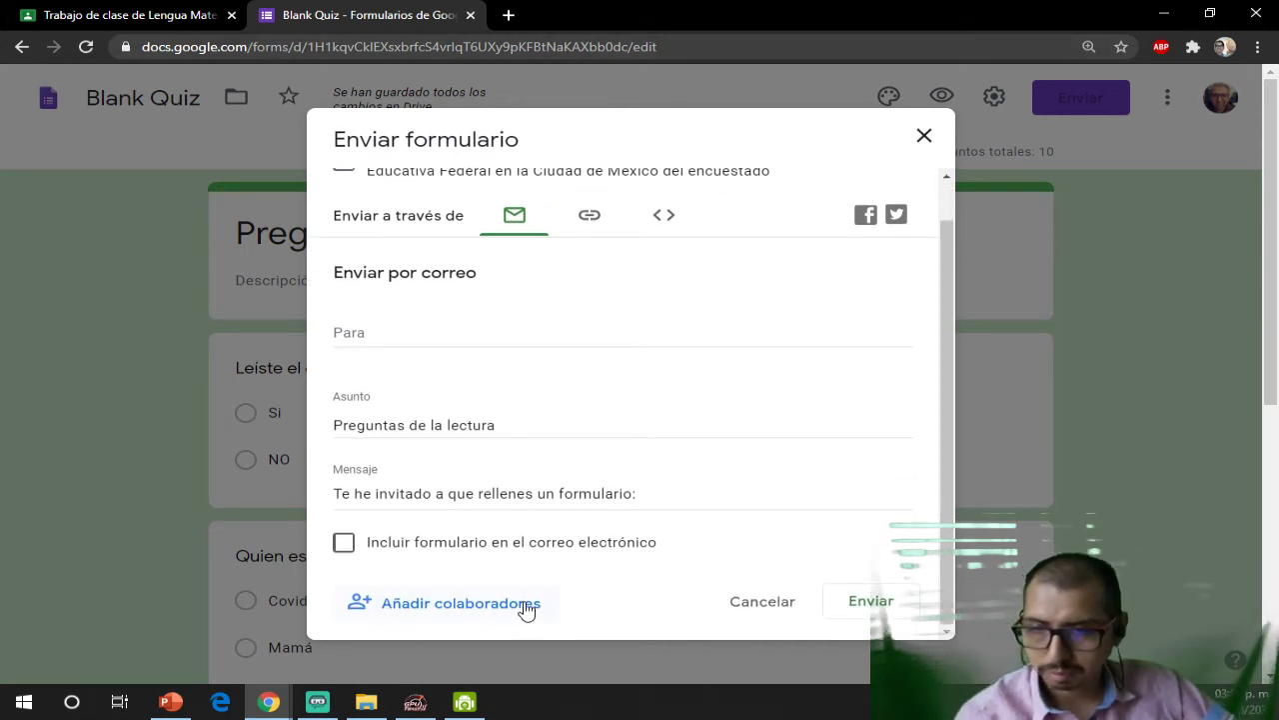
pyautogui.click(775, 618)
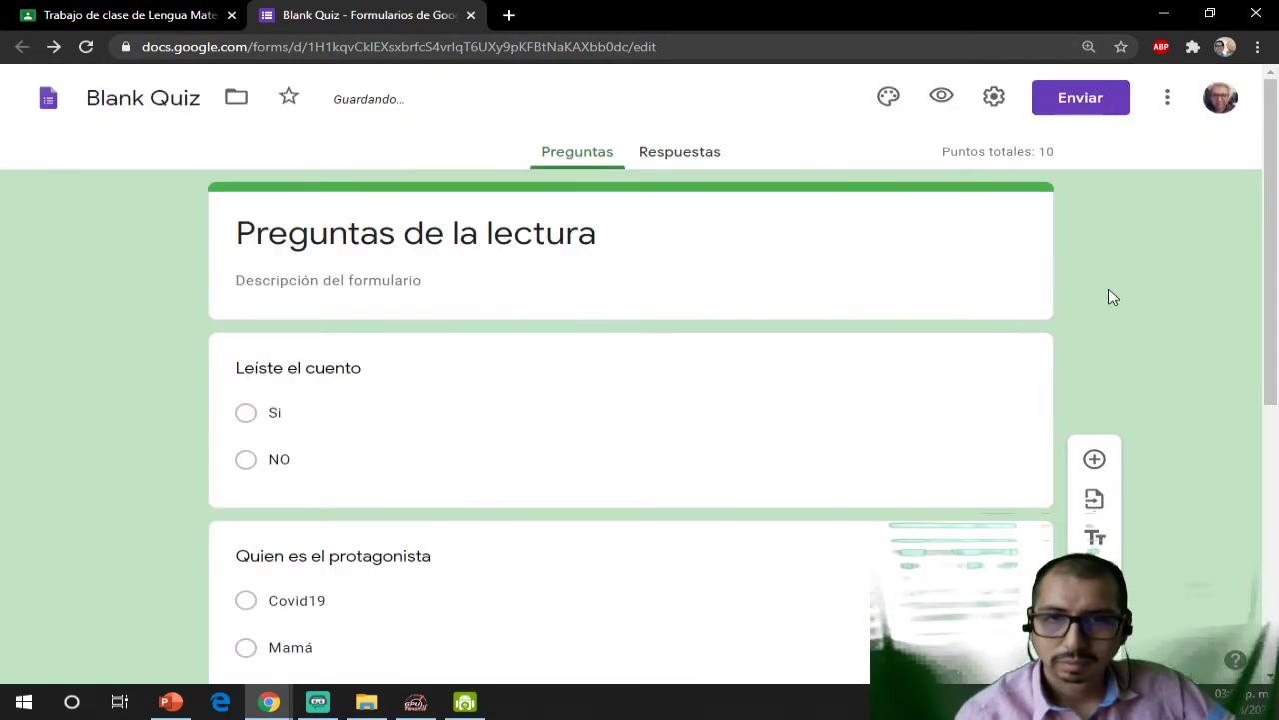
# - Rename the form file as "U1 A1 Cuestionario"
pyautogui.tripleClick(150, 100)
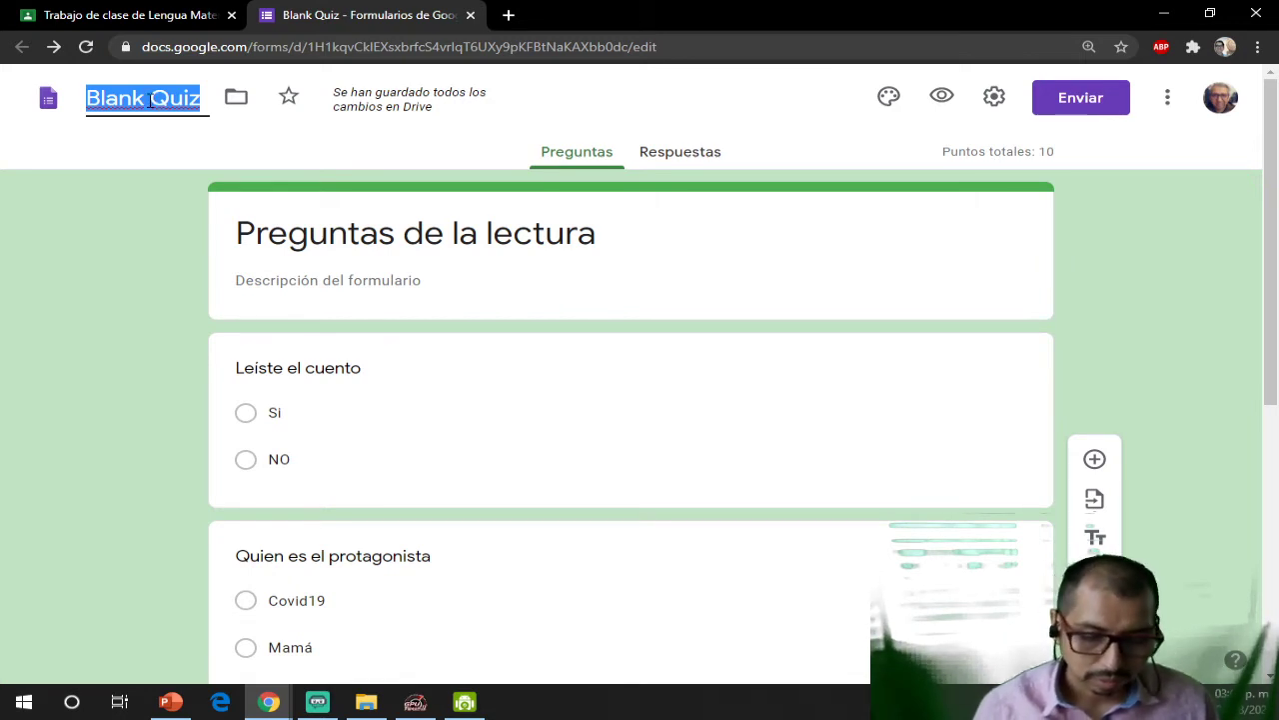
pyautogui.write('U1')
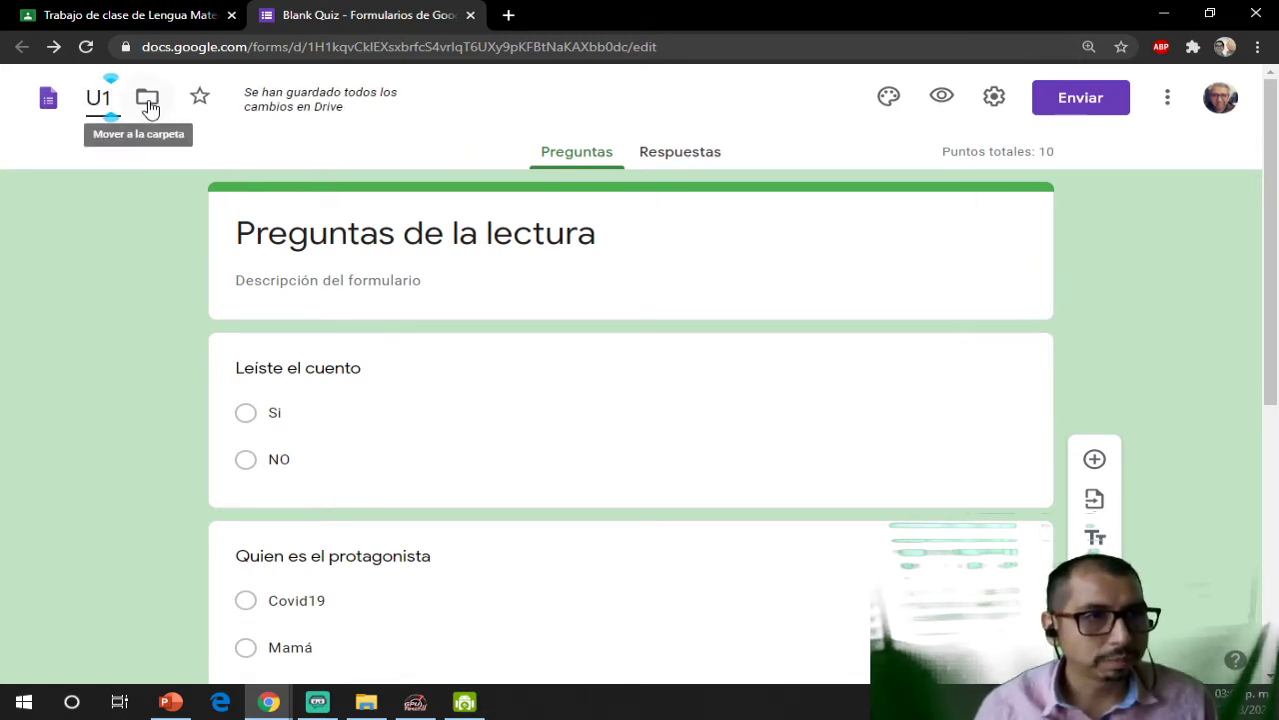
pyautogui.write(' A1')
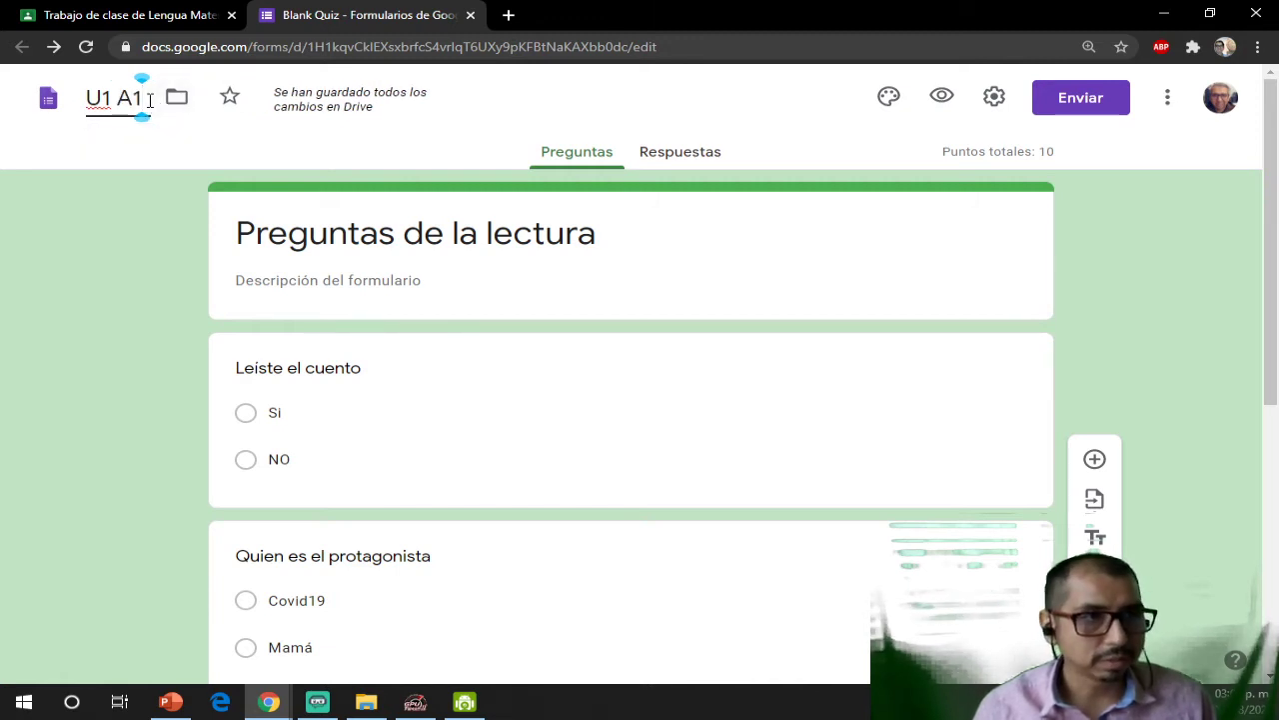
pyautogui.write(' Cues')
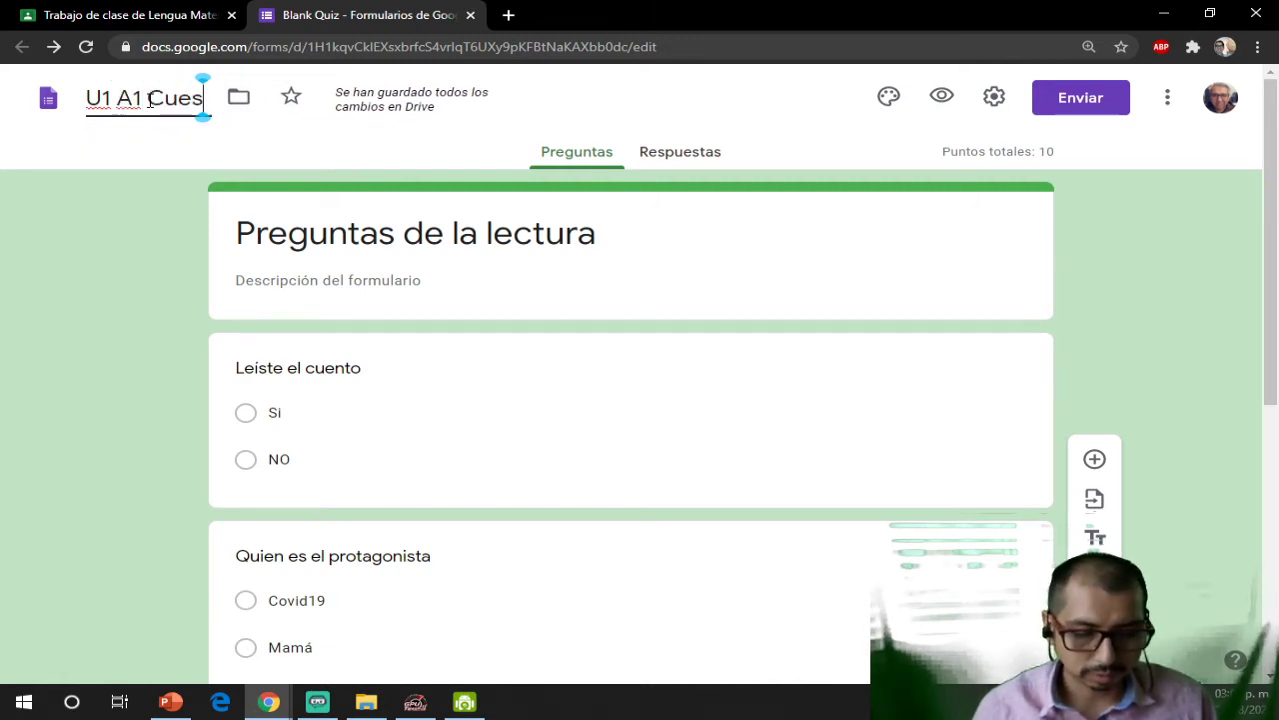
pyautogui.write('tionario')
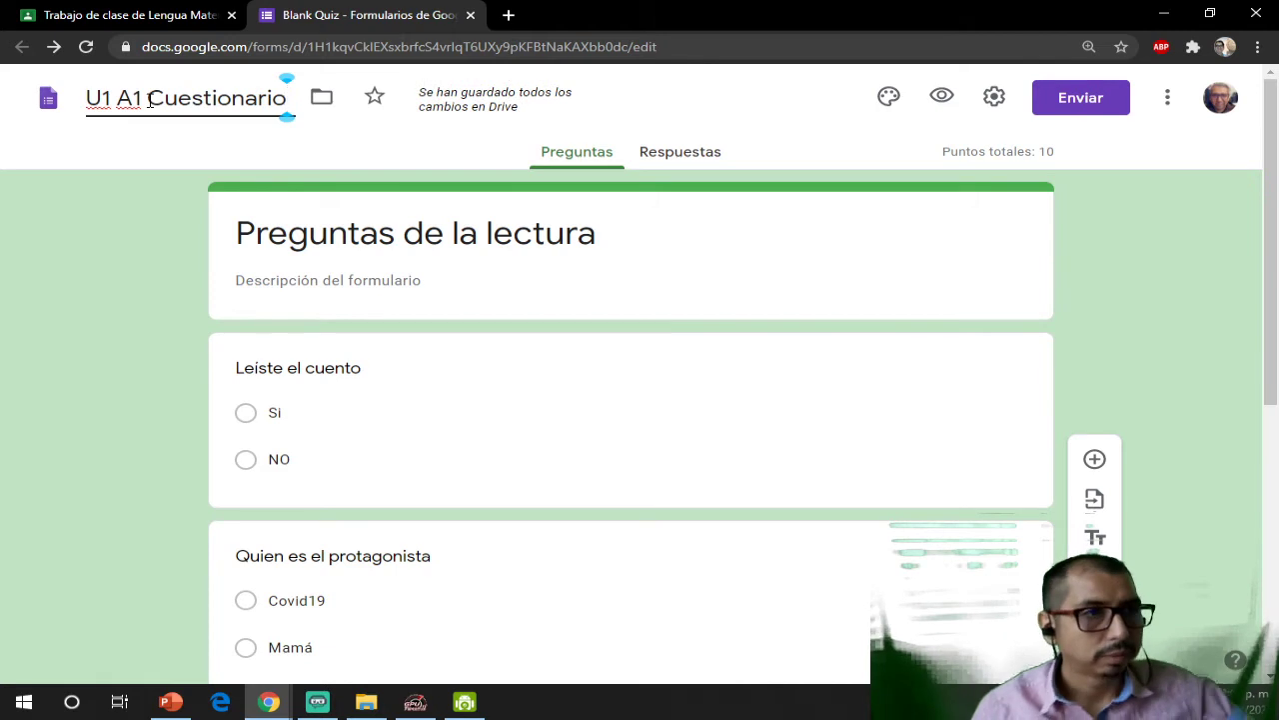
pyautogui.click(118, 247)
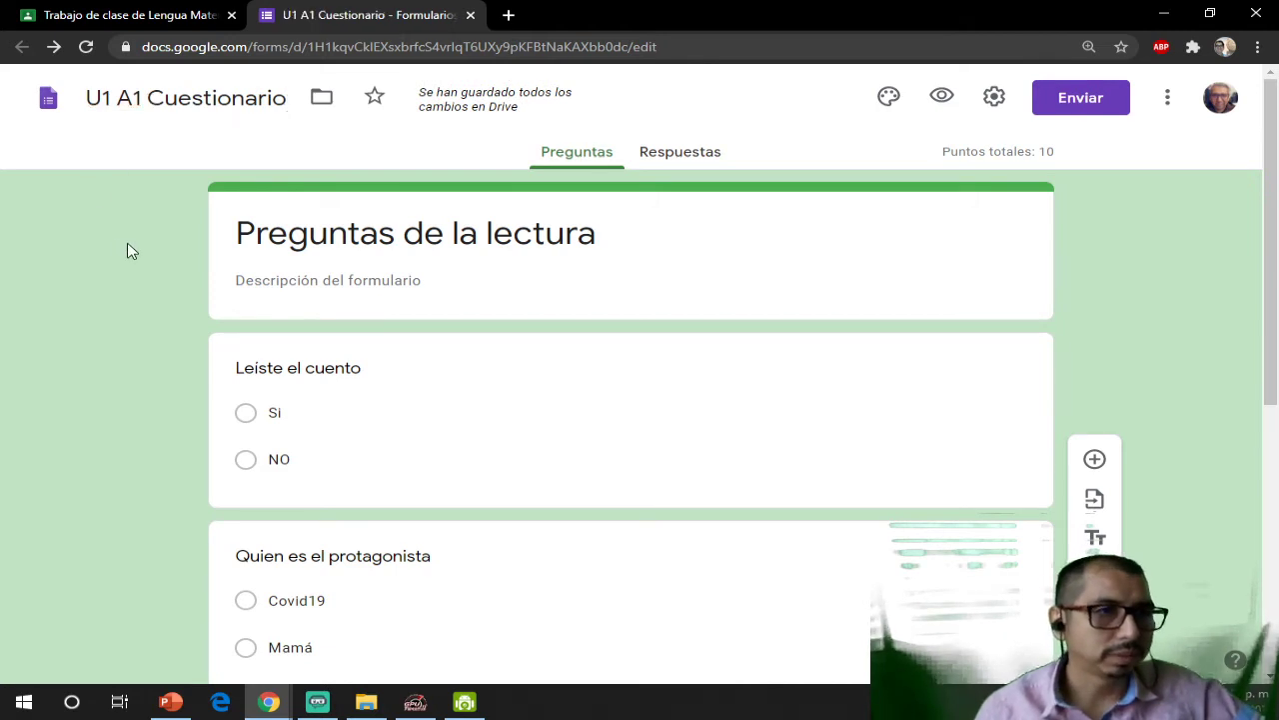
# - Reopen the attached quiz form to check its questions, close it, and publish the "U1 A2 Cuestionario sobre el cuento" assignment
pyautogui.click(470, 16)
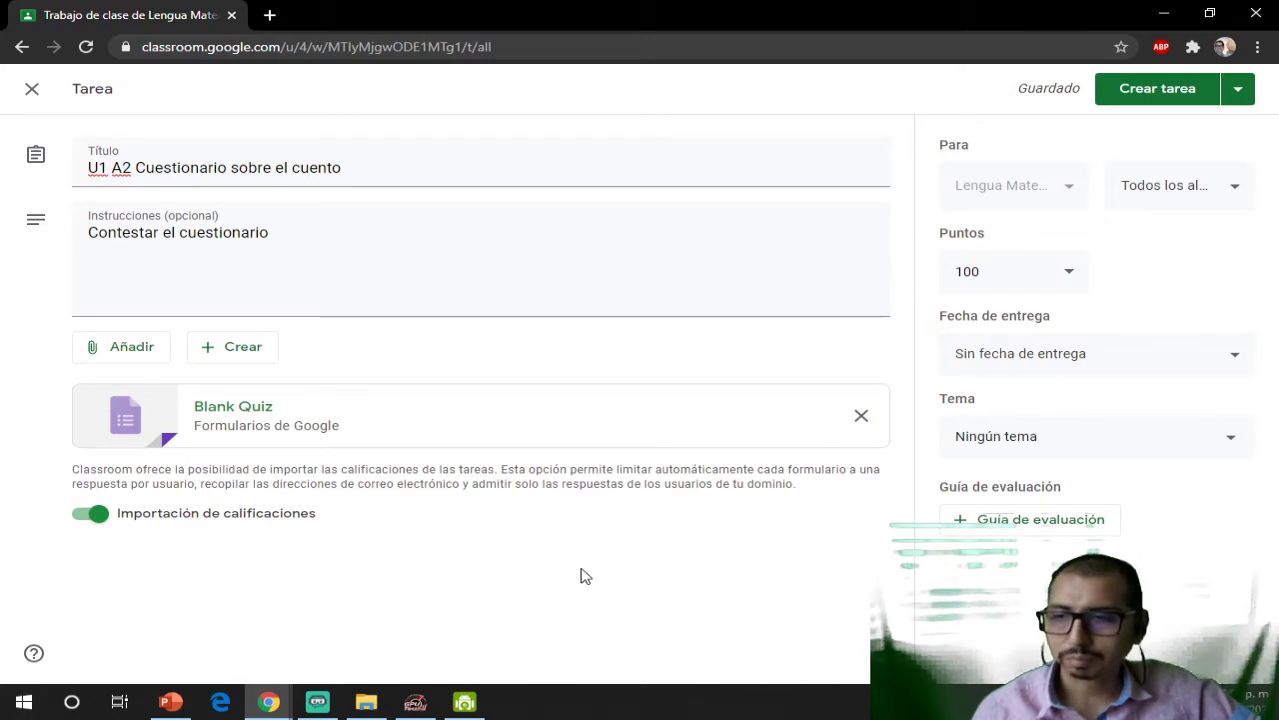
pyautogui.click(130, 424)
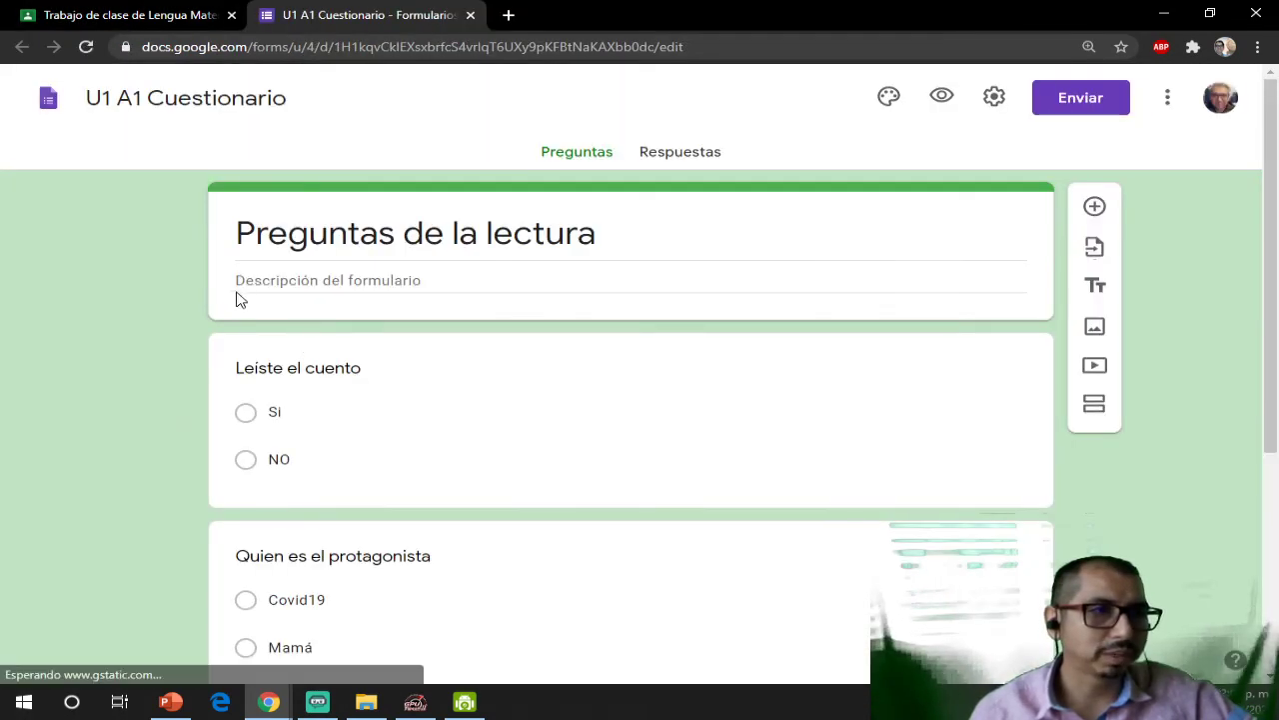
pyautogui.scroll(-2, 137, 334)
pyautogui.scroll(-2, 157, 300)
pyautogui.scroll(2, 157, 300)
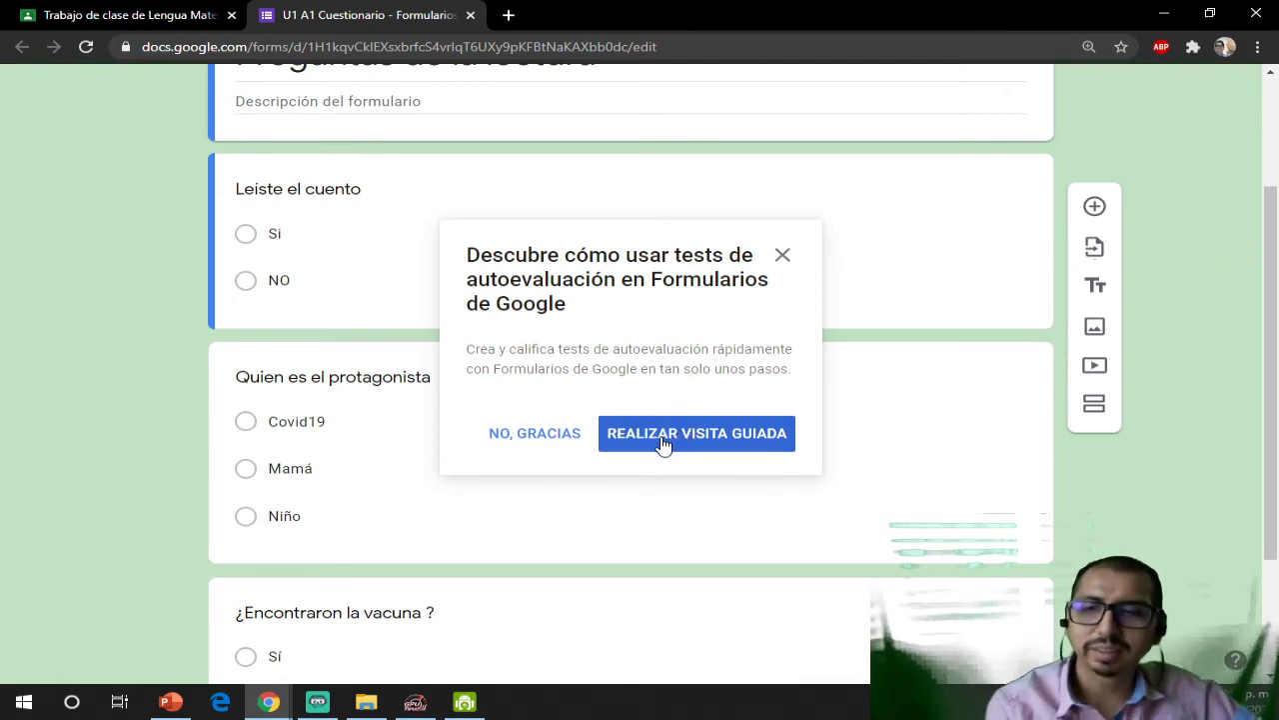
pyautogui.click(780, 258)
pyautogui.scroll(2, 680, 240)
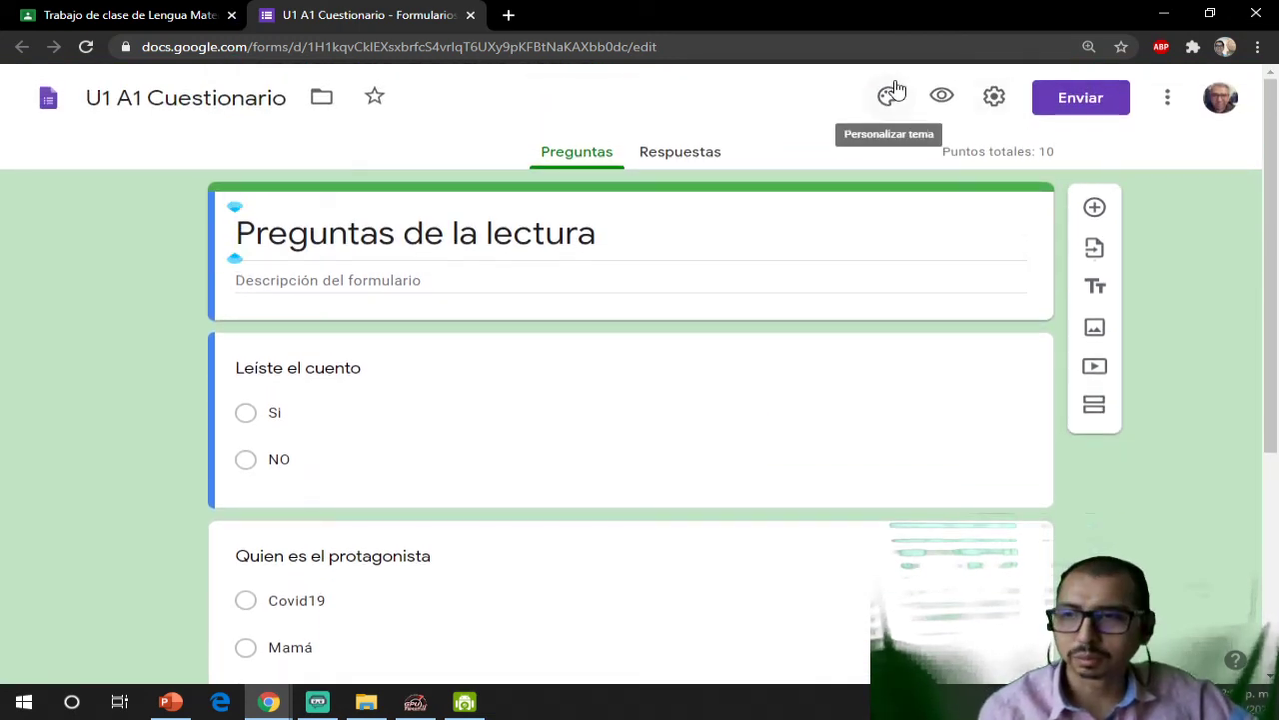
pyautogui.click(470, 15)
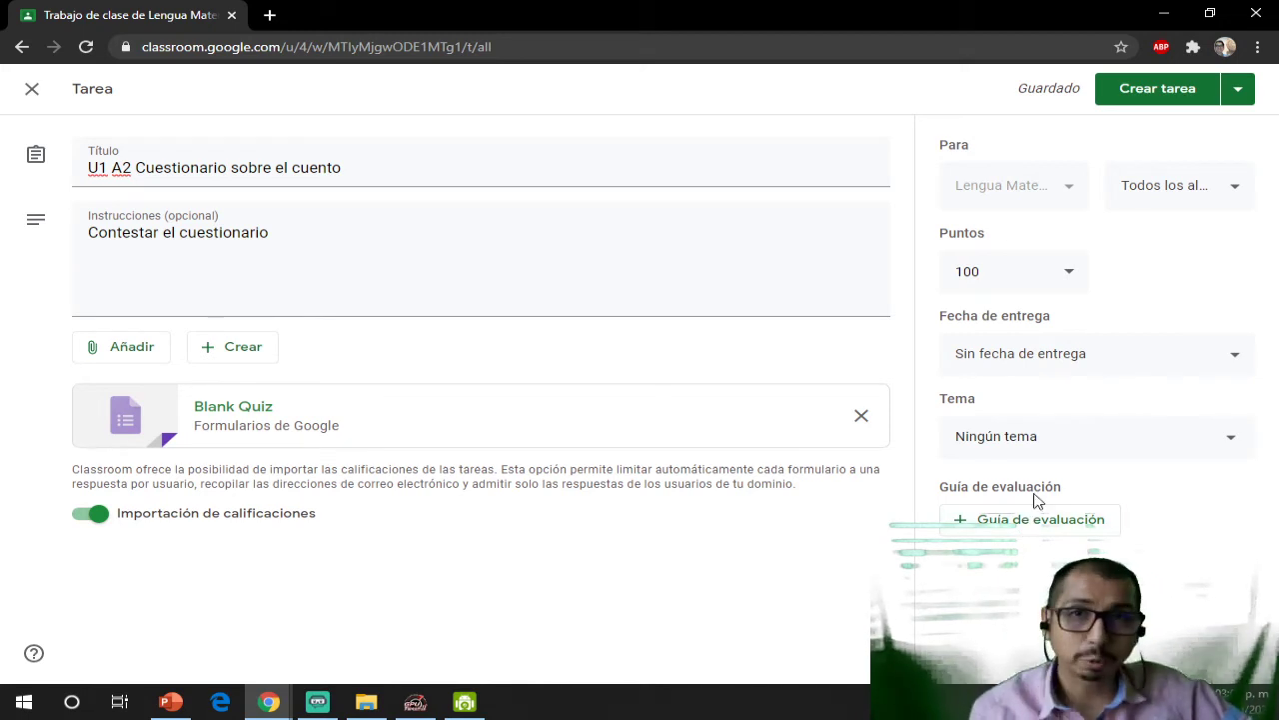
pyautogui.click(1170, 100)
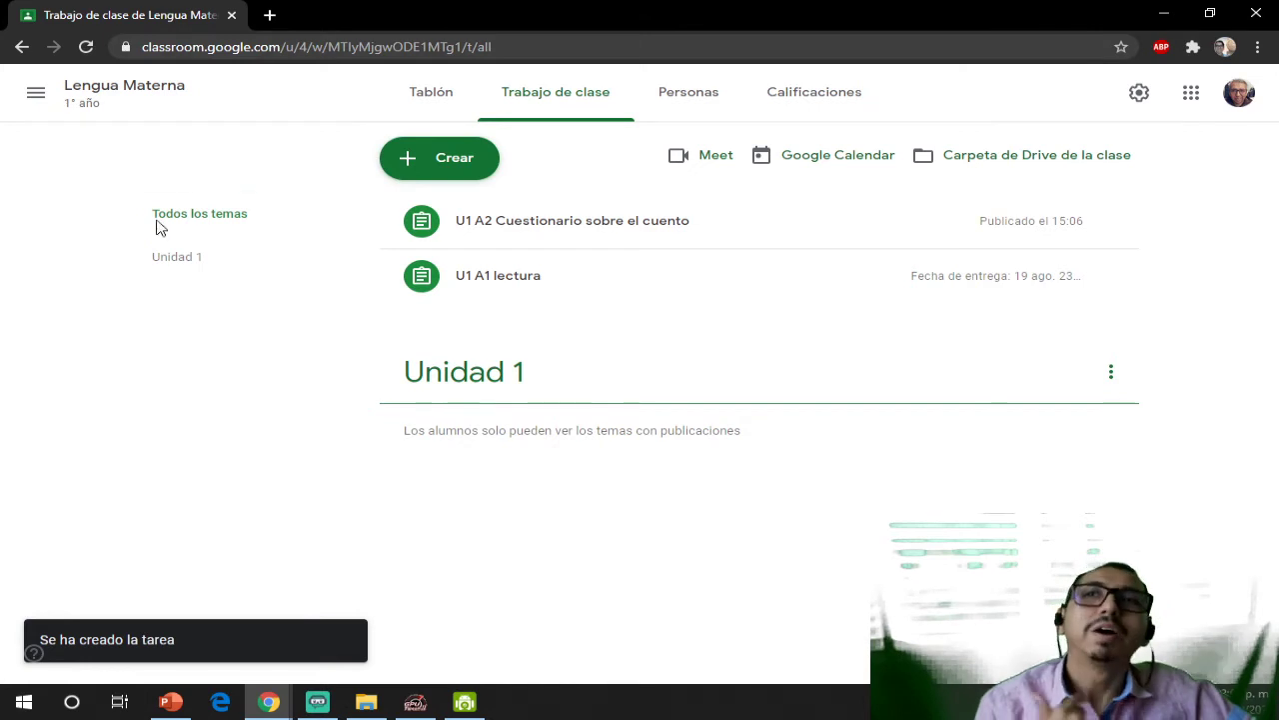
# - Switch to the student's Classroom window and open the form attached to the "U1 A2 Cuestionario sobre el cuento" assignment
pyautogui.click(316, 701)
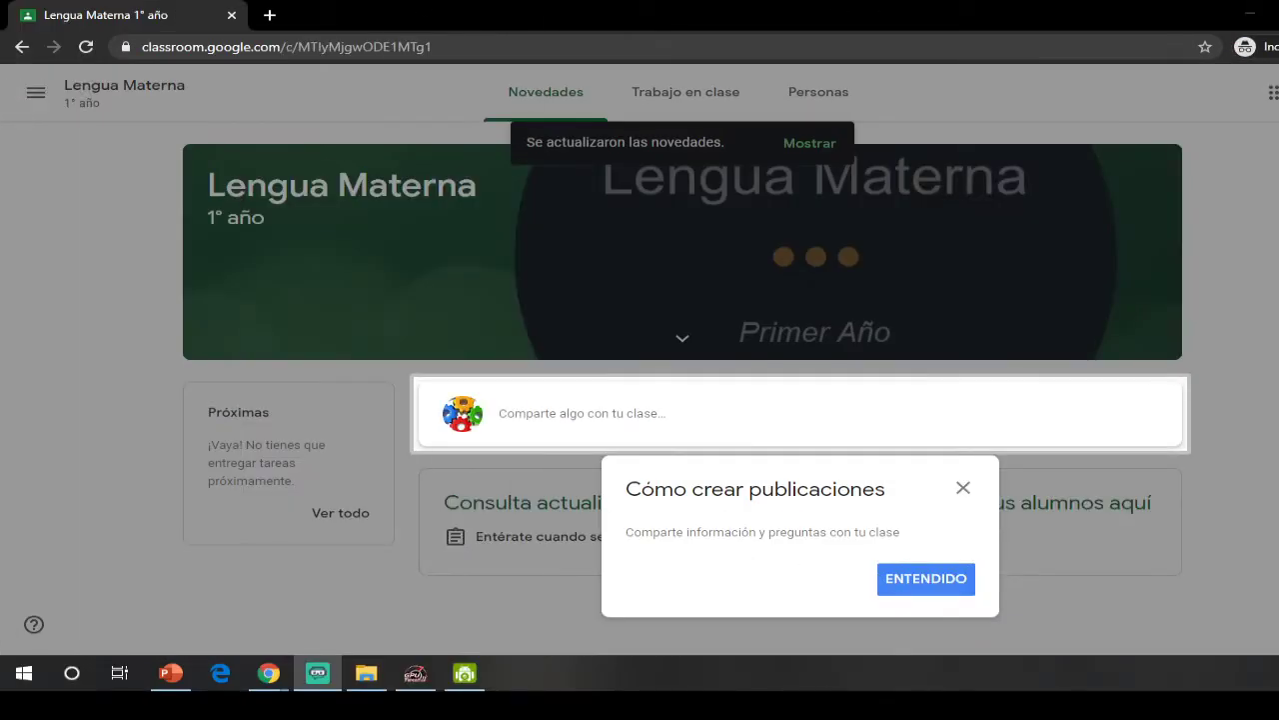
pyautogui.click(963, 487)
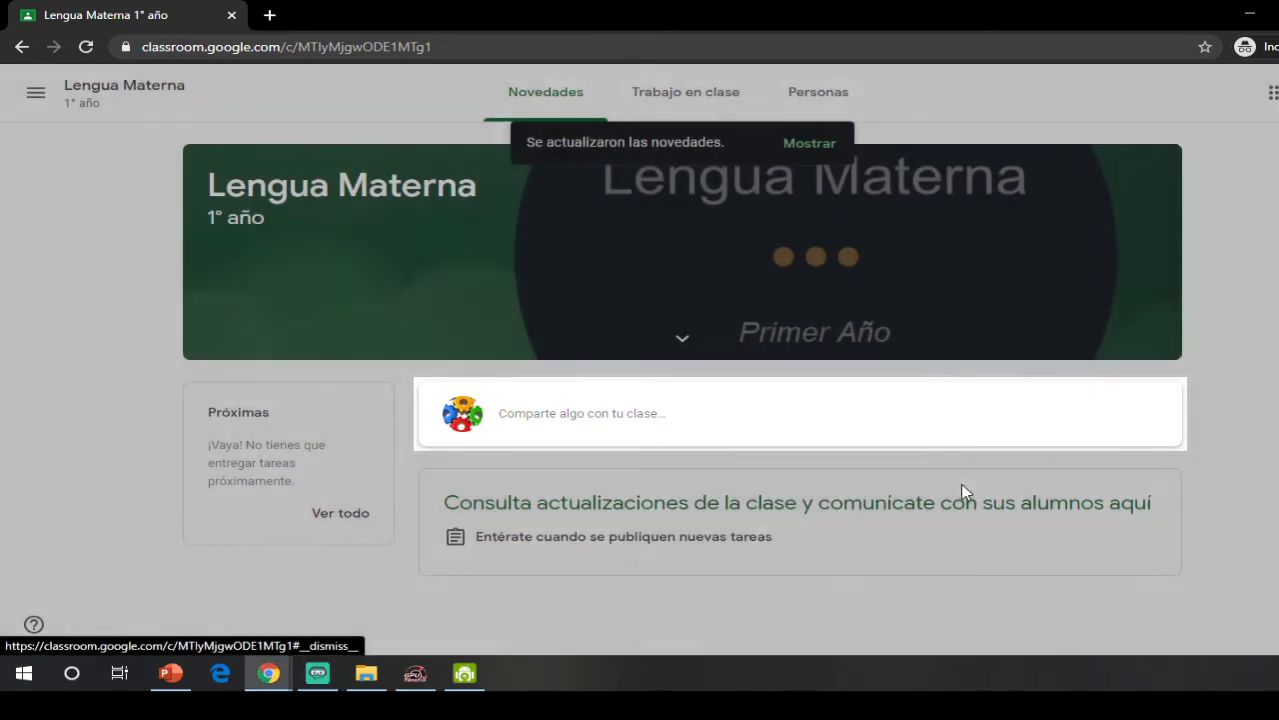
pyautogui.click(694, 94)
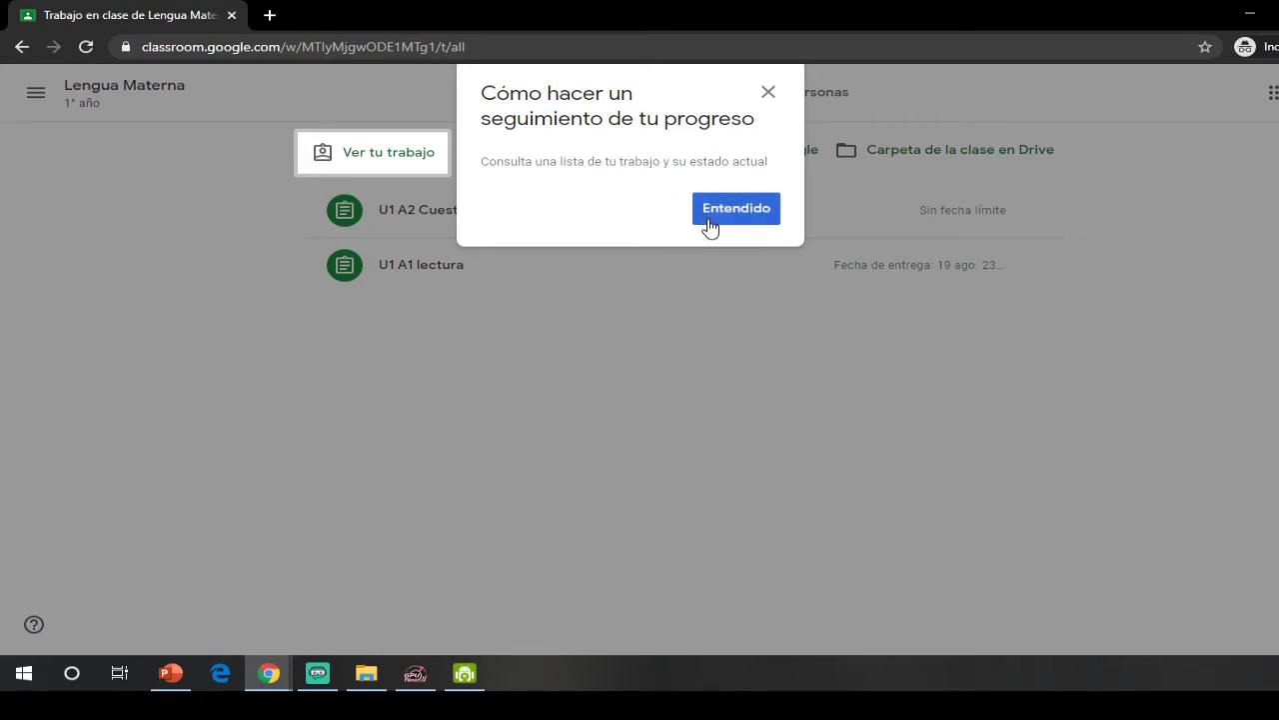
pyautogui.click(715, 217)
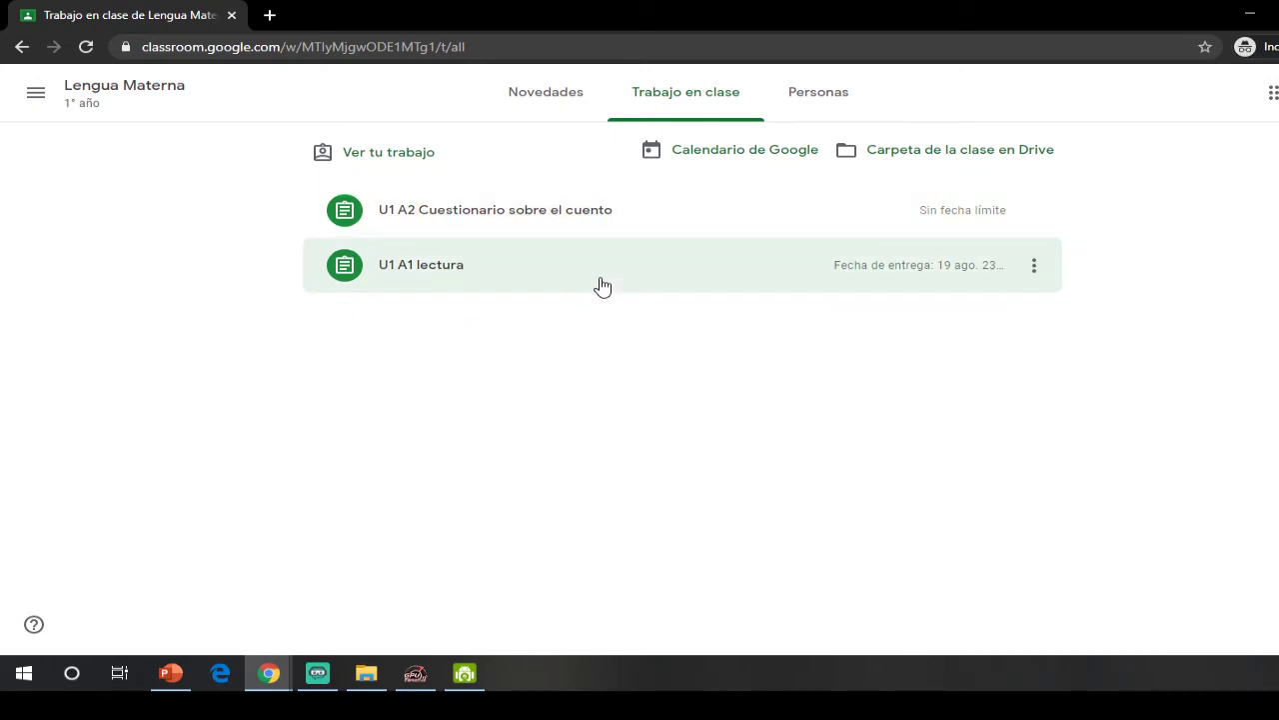
pyautogui.click(516, 229)
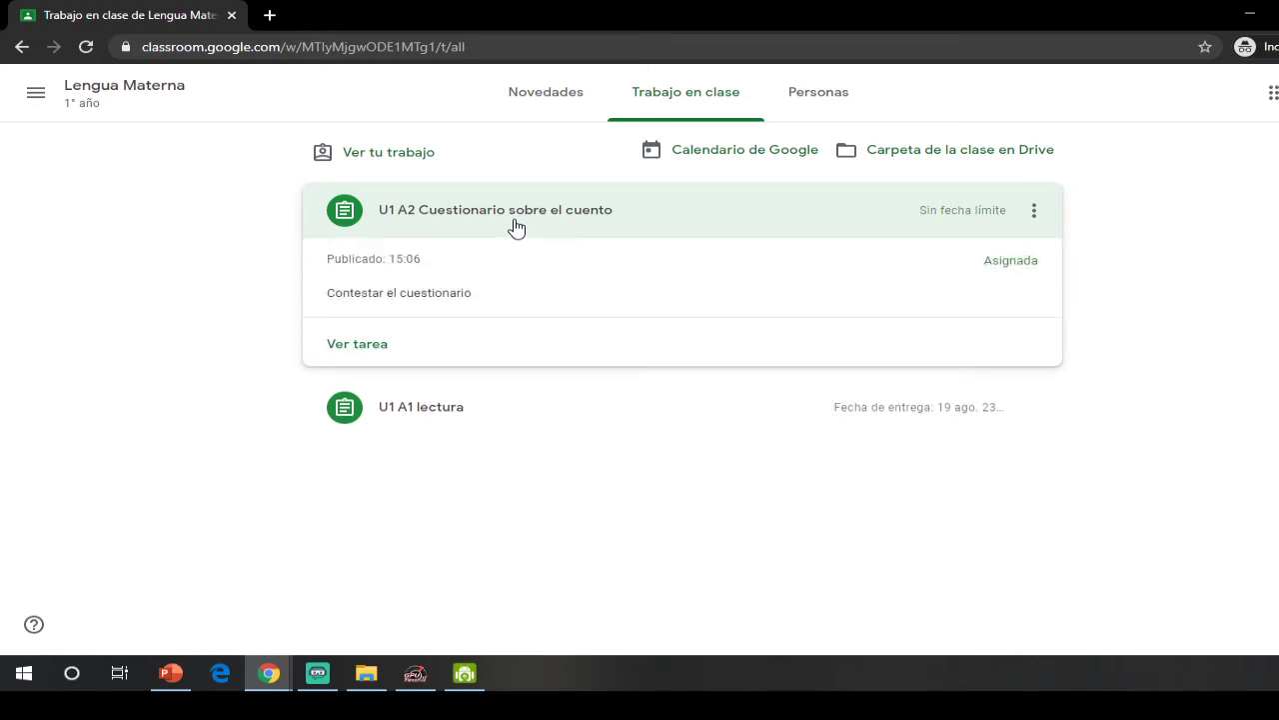
pyautogui.click(398, 354)
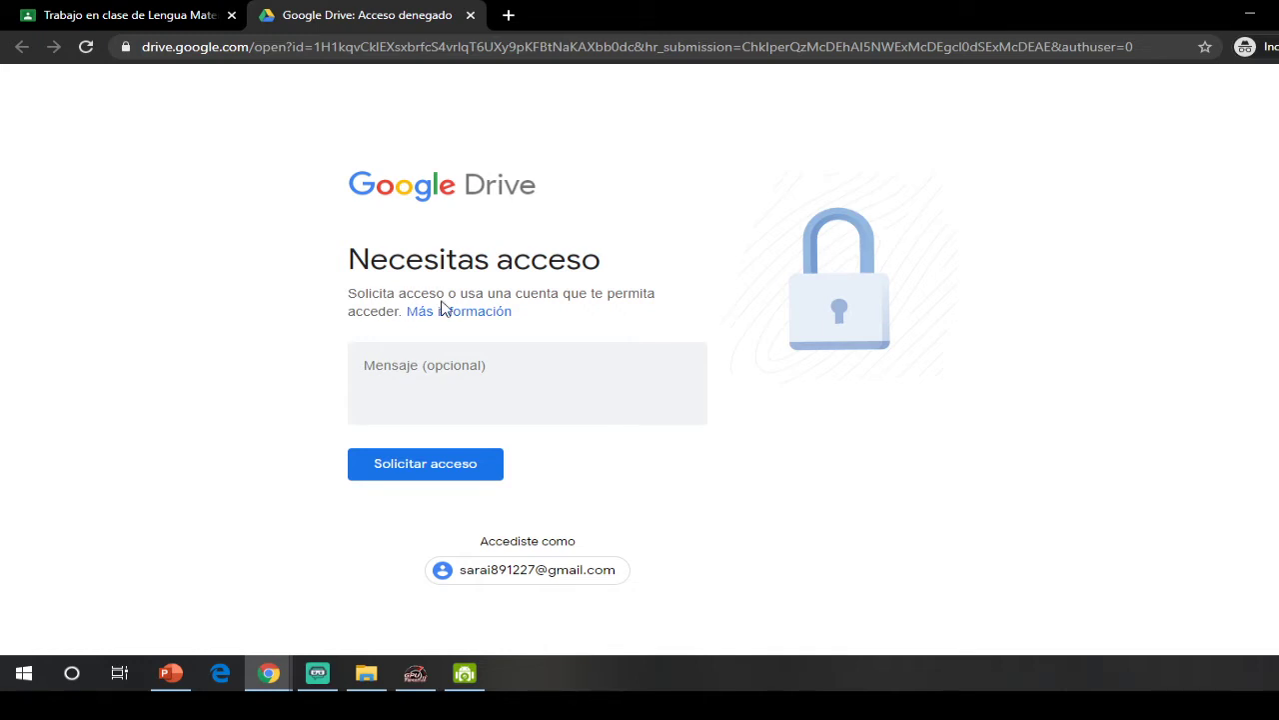
# - Request access to the quiz form without adding a message and close the Google Drive page
pyautogui.click(506, 395)
pyautogui.click(386, 461)
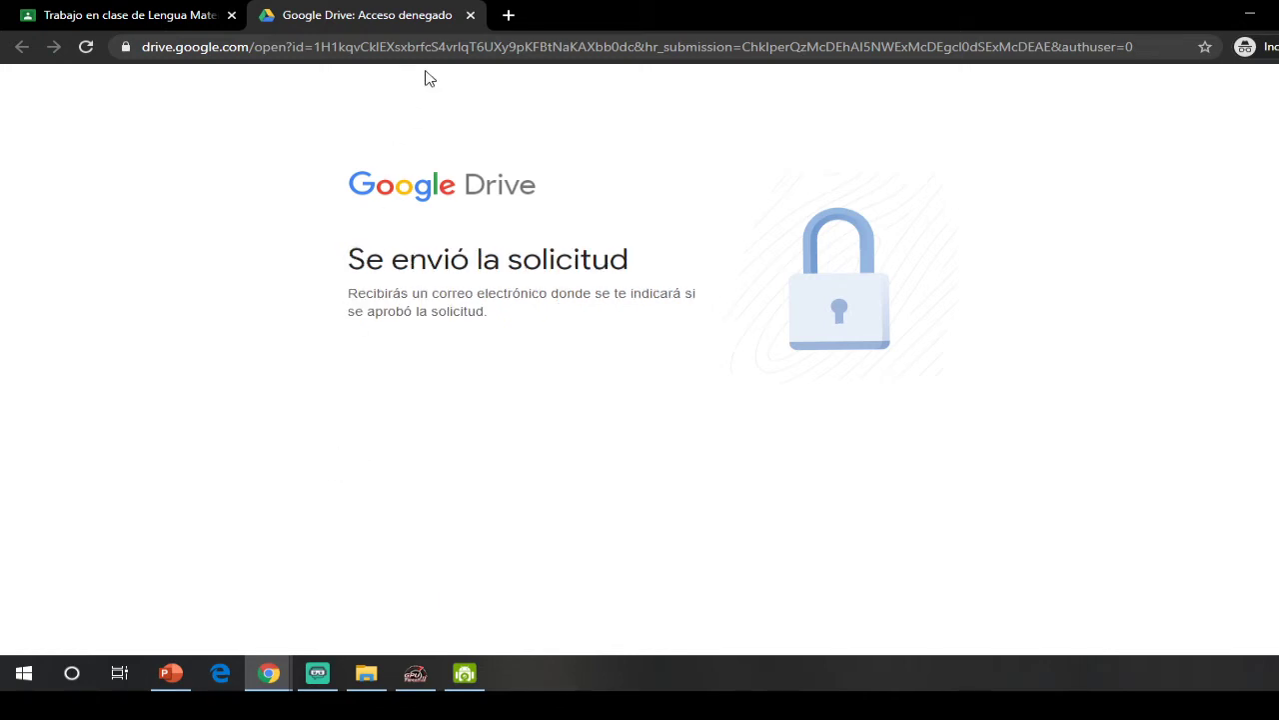
pyautogui.click(470, 15)
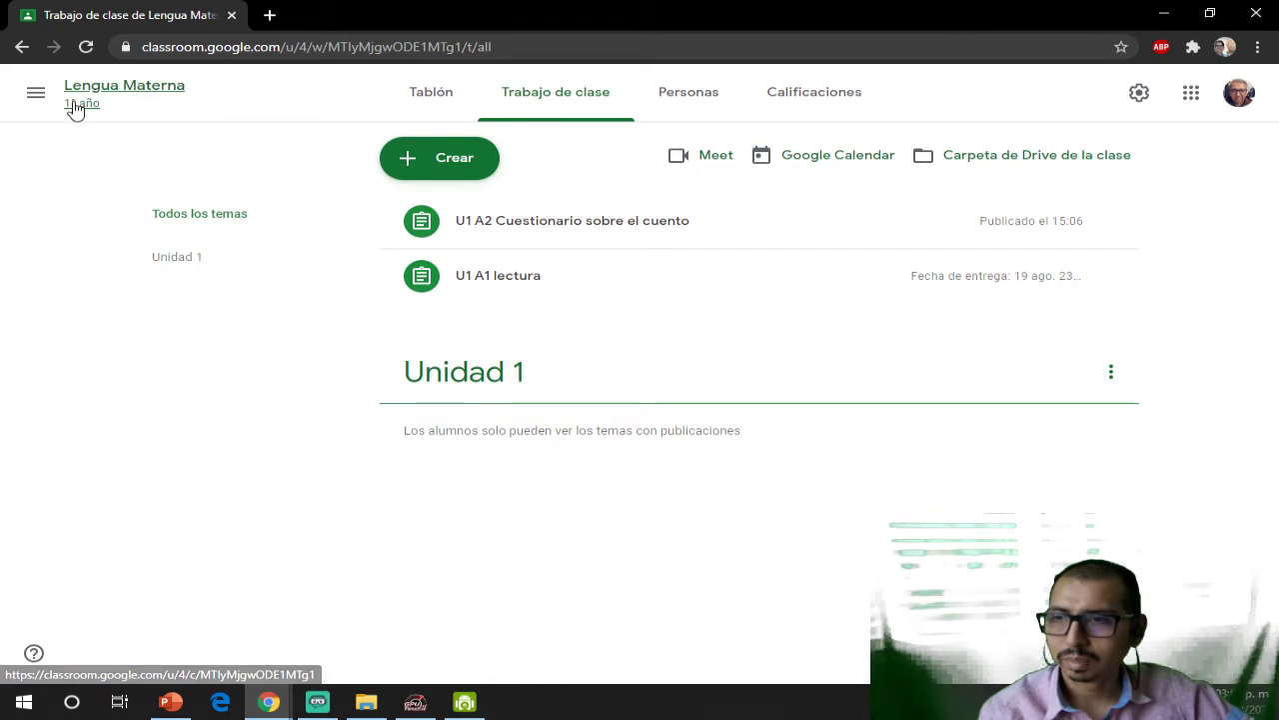
# - In the teacher's window, look over the Lengua Materna stream, people, grades and classwork pages and the "Unidad 1" topic
pyautogui.click(160, 85)
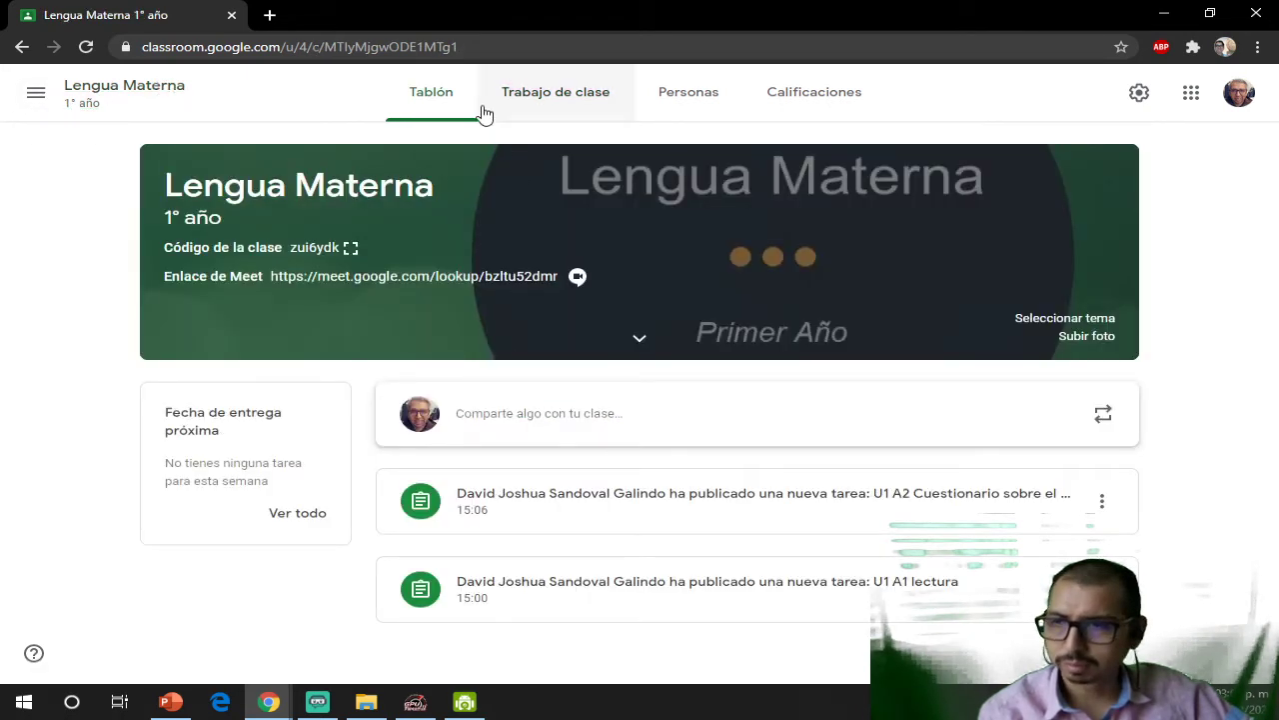
pyautogui.click(559, 91)
pyautogui.click(712, 91)
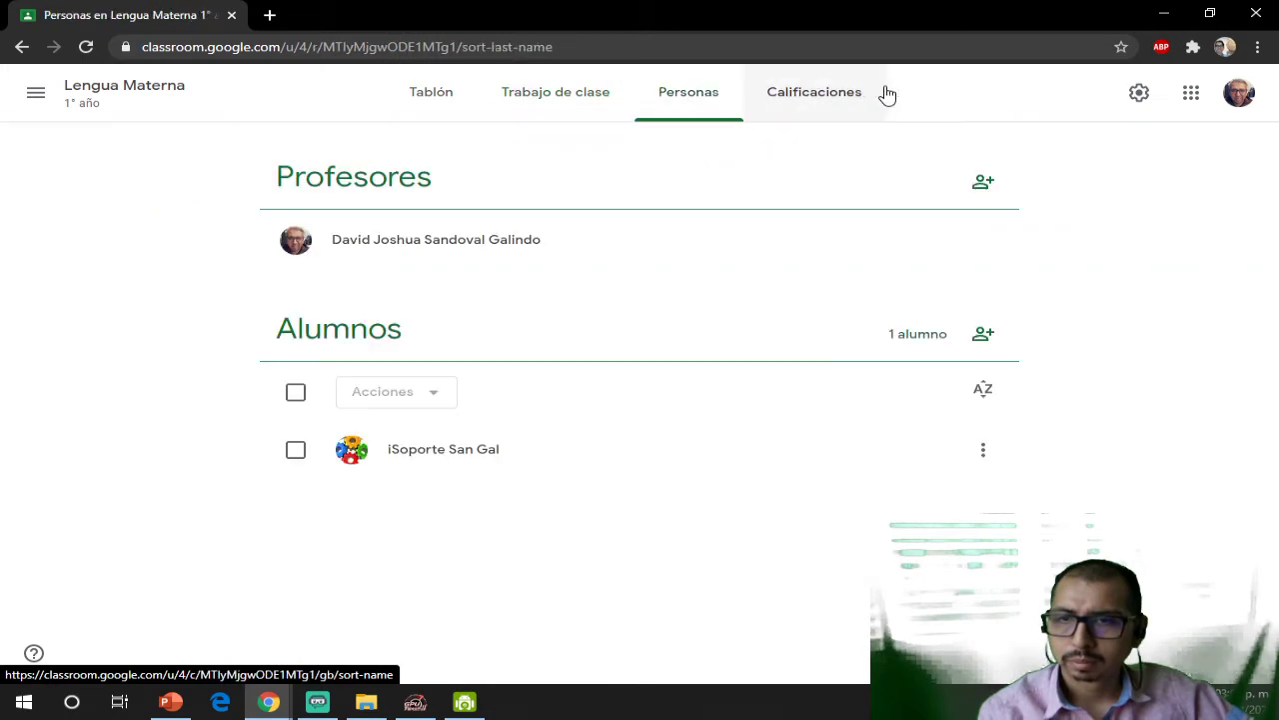
pyautogui.click(779, 92)
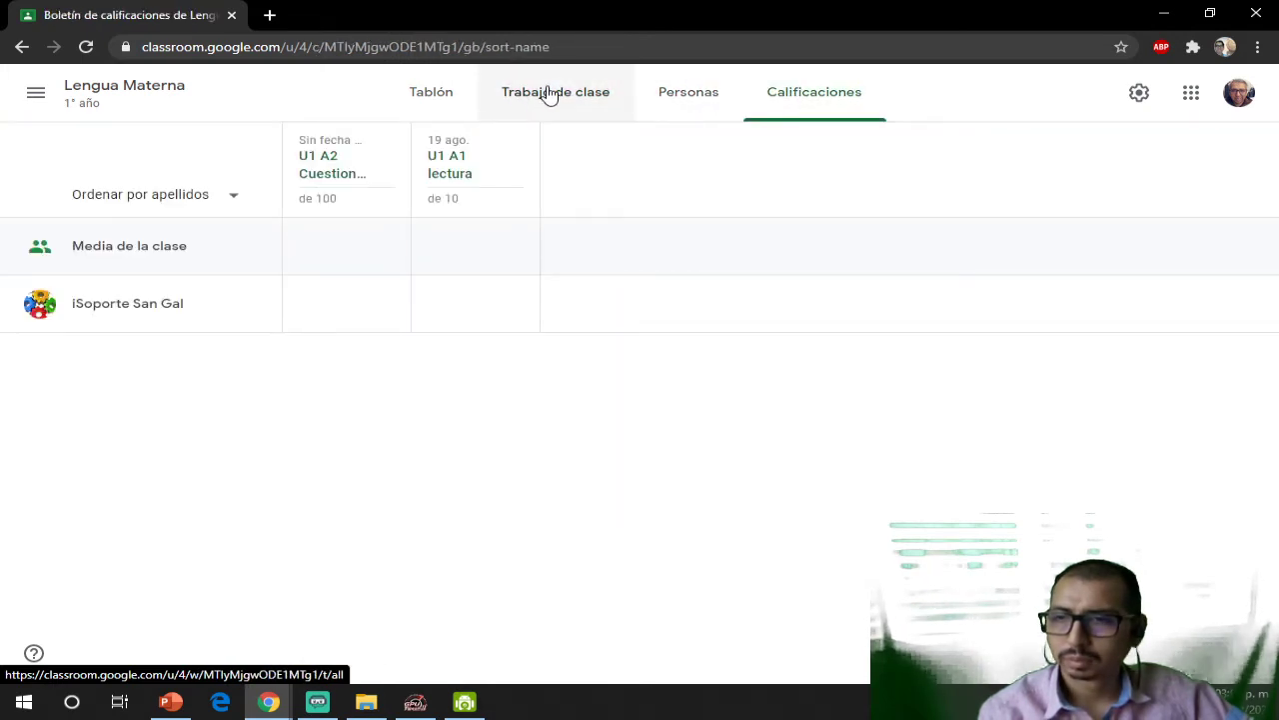
pyautogui.click(549, 94)
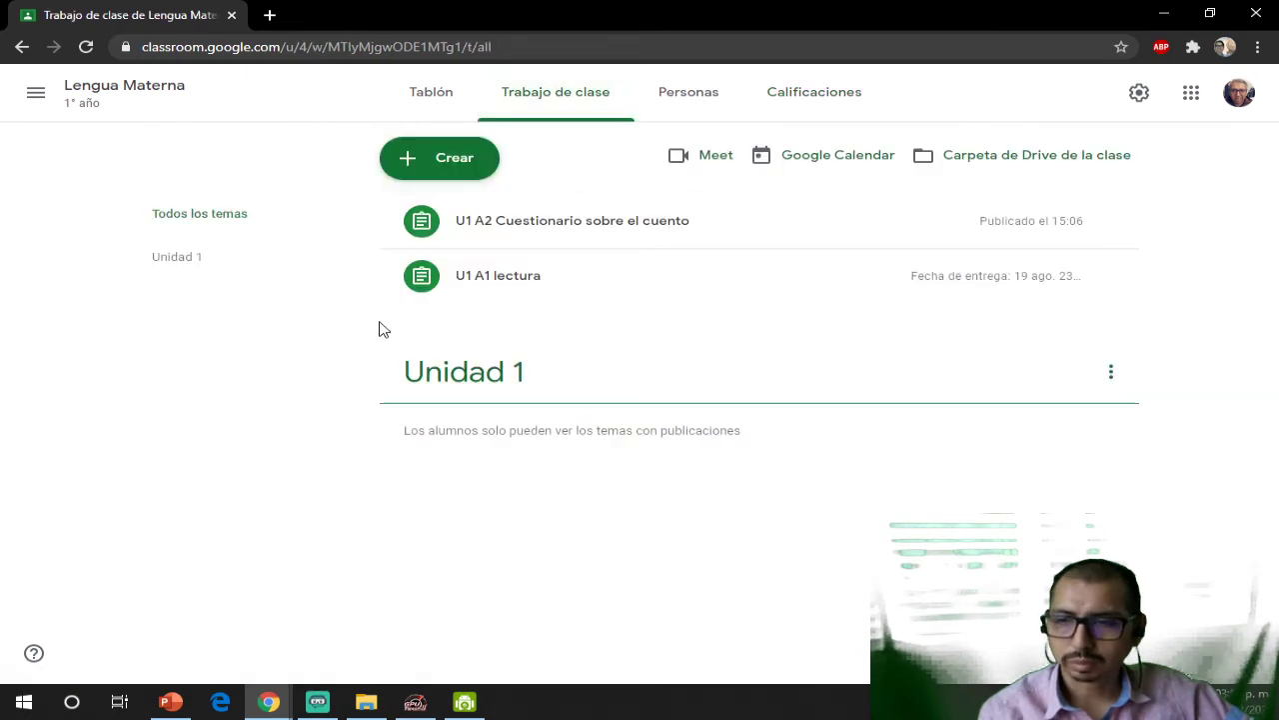
pyautogui.click(166, 273)
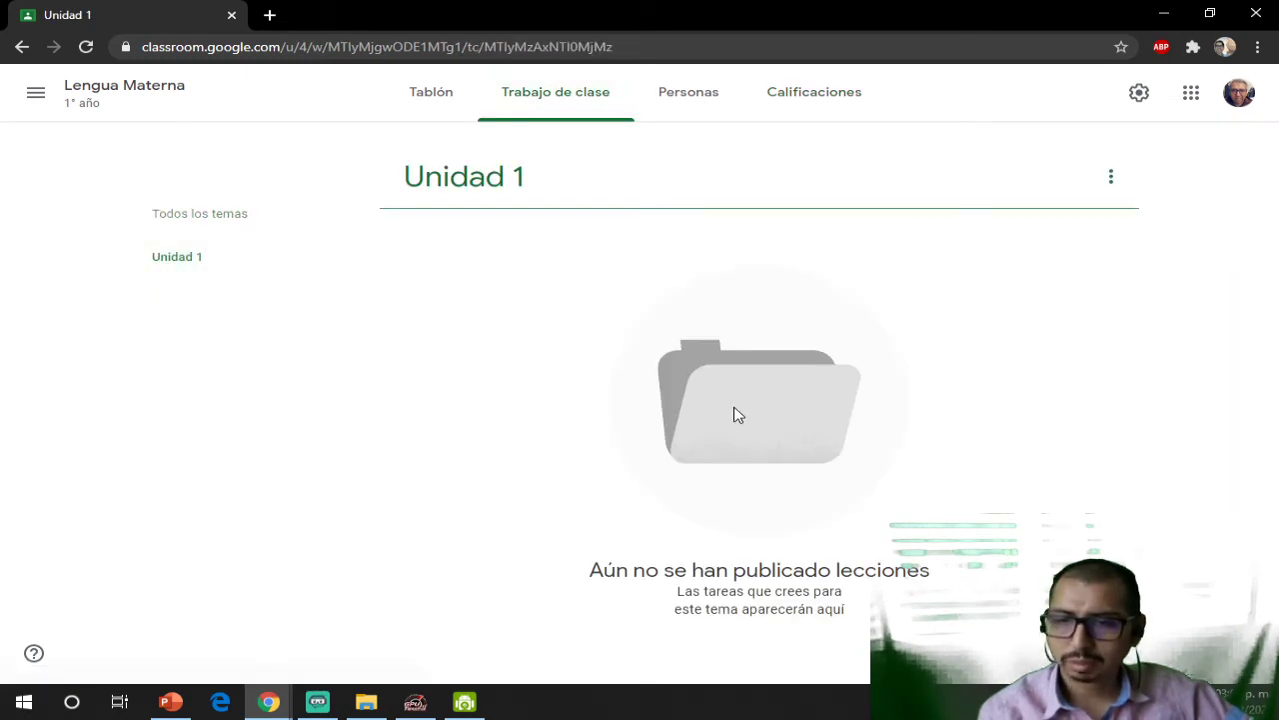
# - Switch to the teacher's Gmail, open the access request for "U1 A1 Cuestionario", and open the form's sharing settings
pyautogui.click(1237, 108)
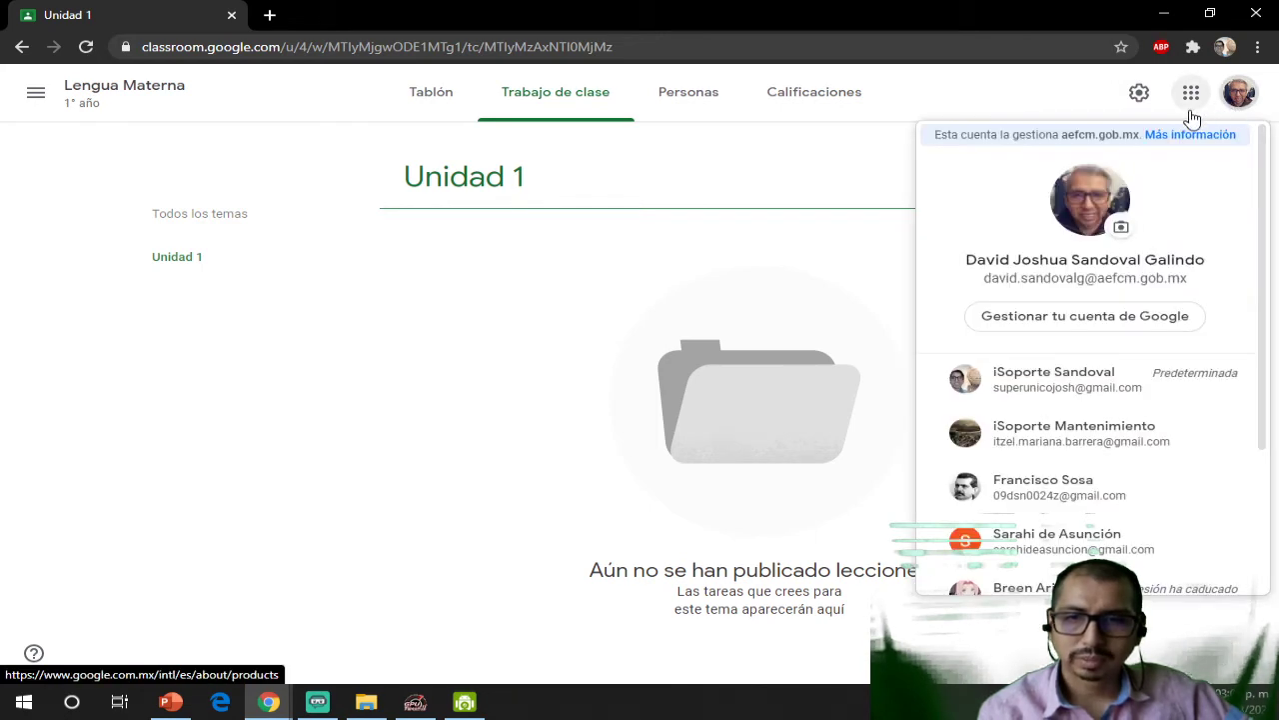
pyautogui.click(1191, 100)
pyautogui.click(1206, 182)
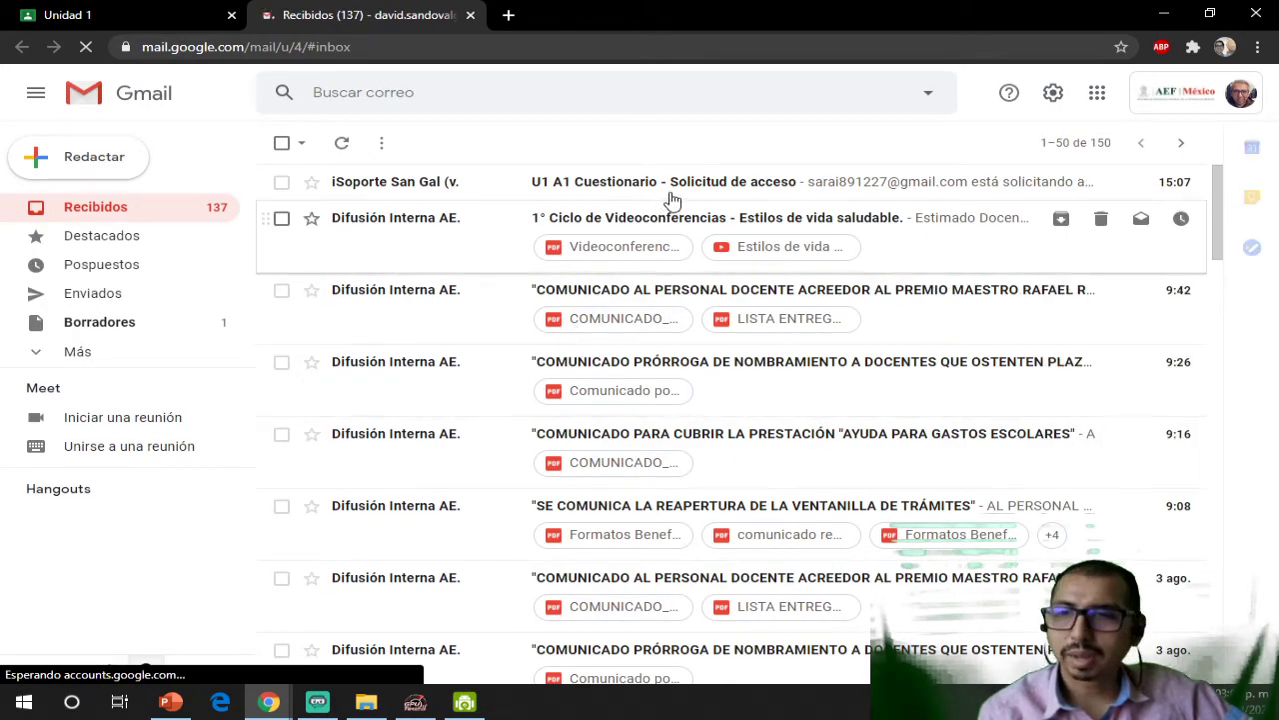
pyautogui.click(678, 190)
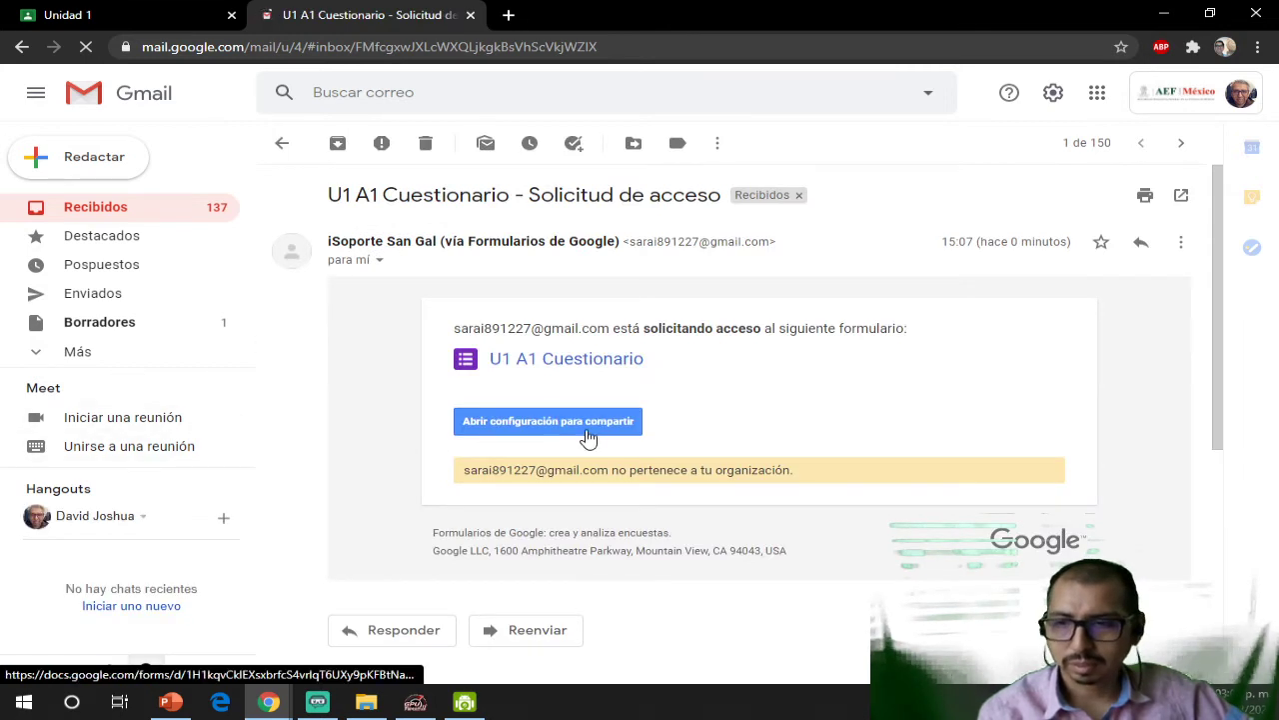
pyautogui.click(509, 429)
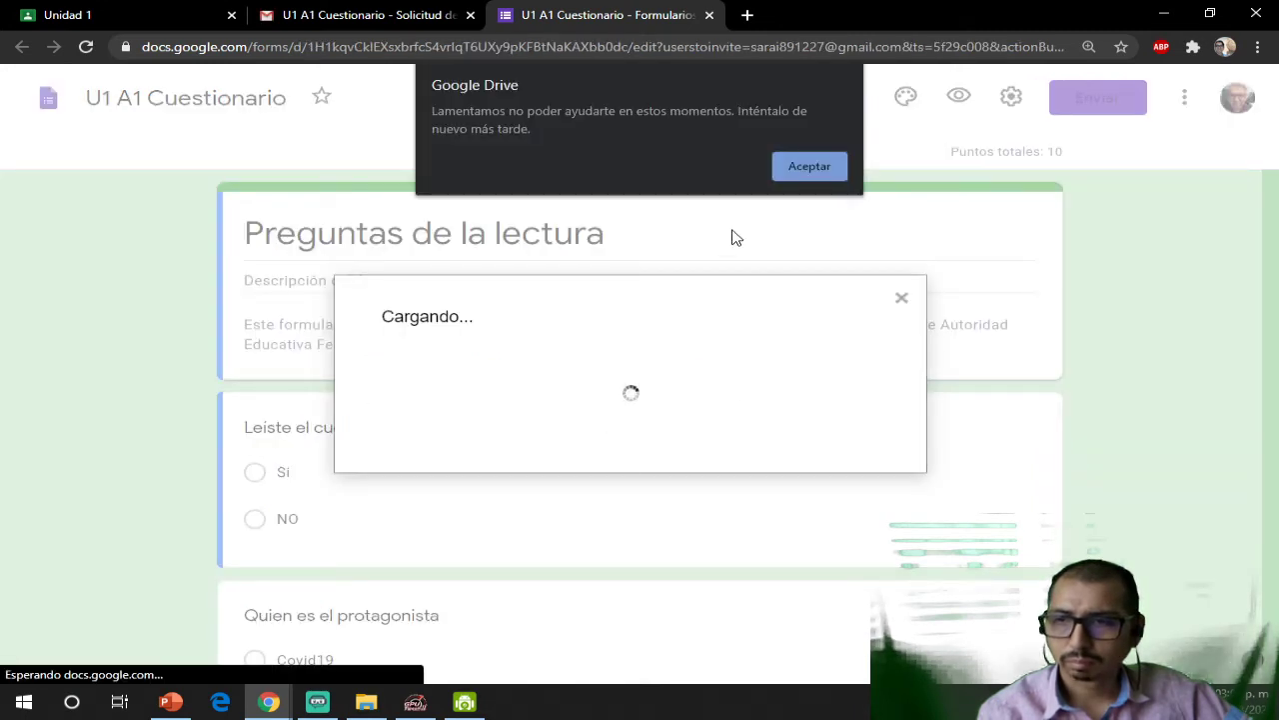
pyautogui.click(807, 165)
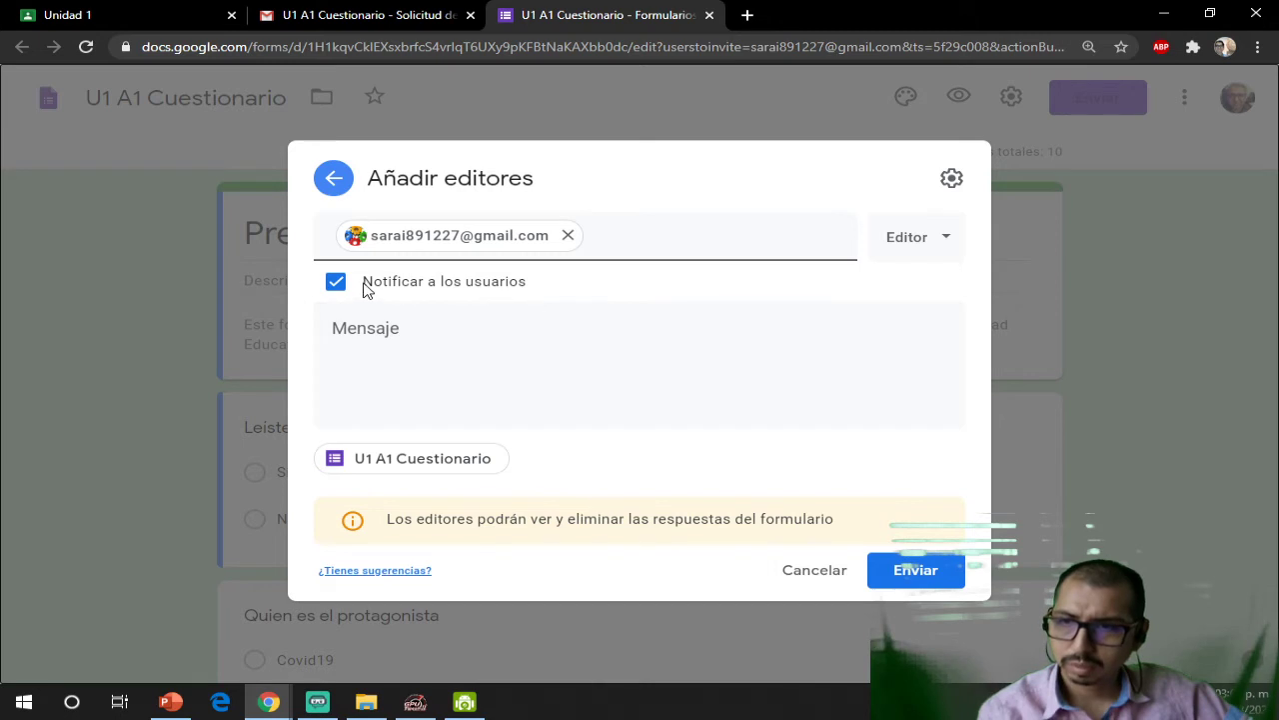
# - Try to share the form with the requesting student as Editor, cancel the sharing outside the organisation, and close the form and Gmail
pyautogui.click(947, 242)
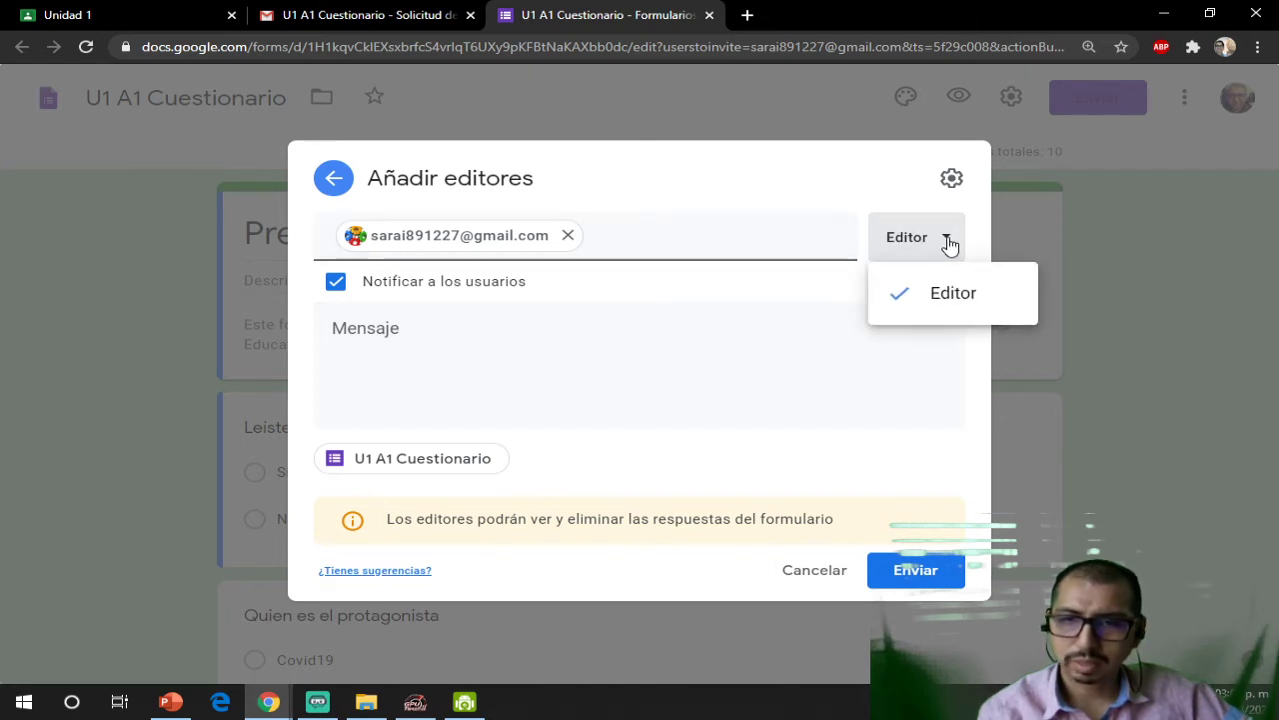
pyautogui.click(950, 243)
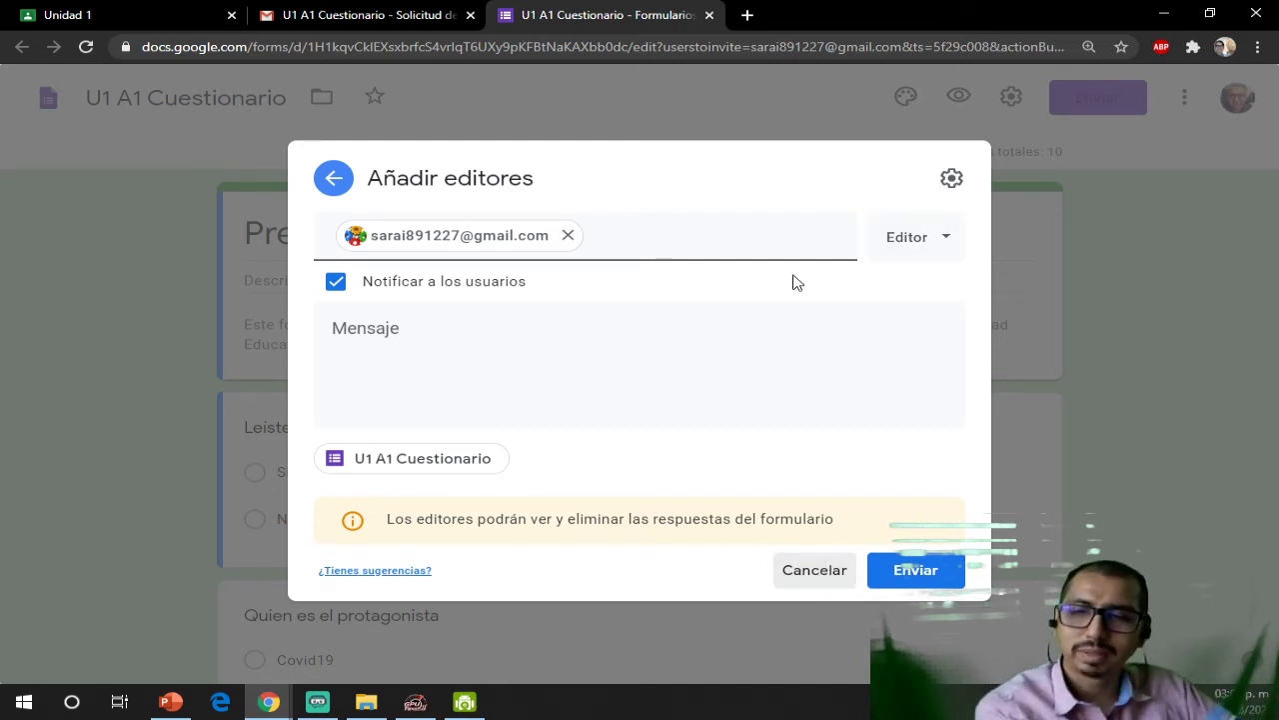
pyautogui.click(898, 587)
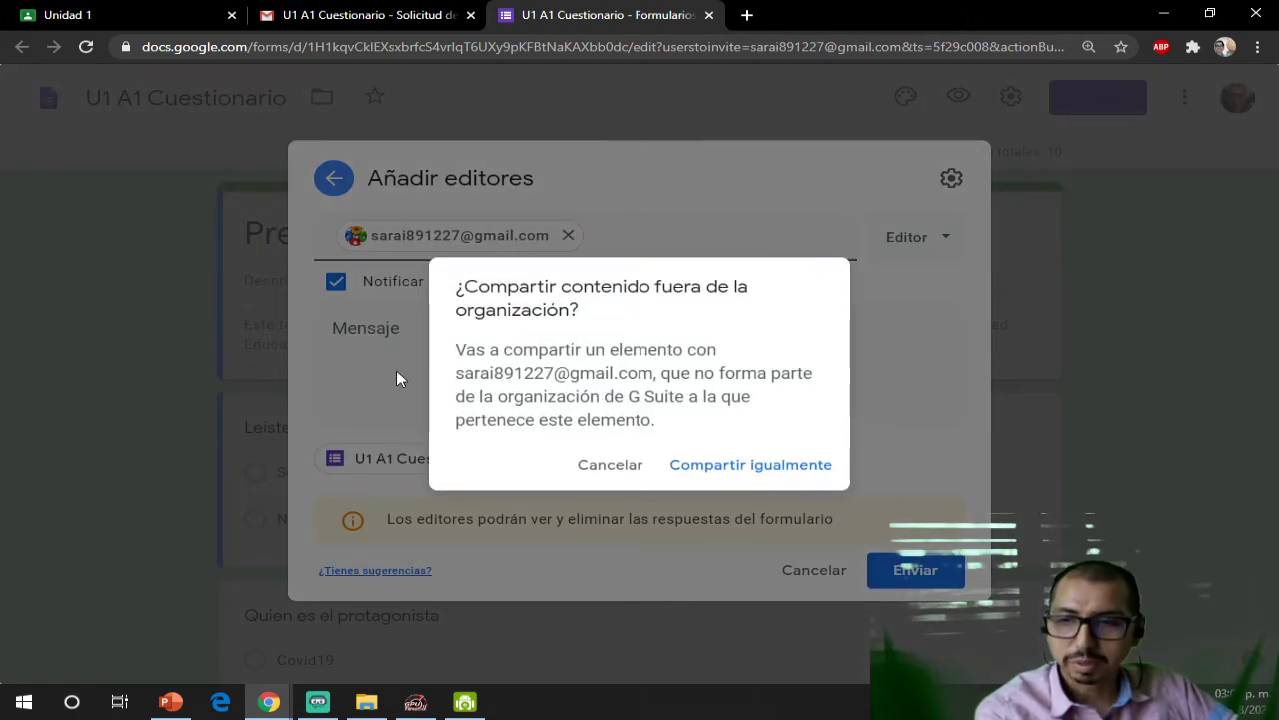
pyautogui.moveTo(455, 373); pyautogui.dragTo(686, 429)
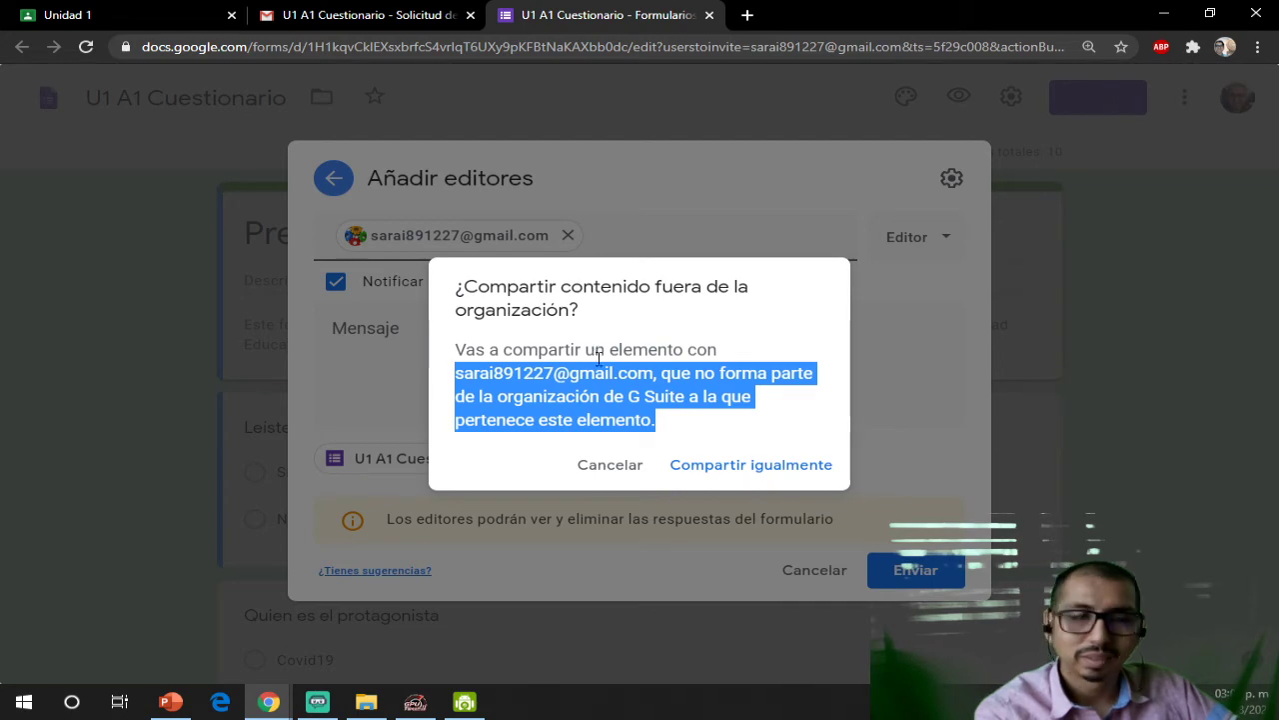
pyautogui.click(612, 466)
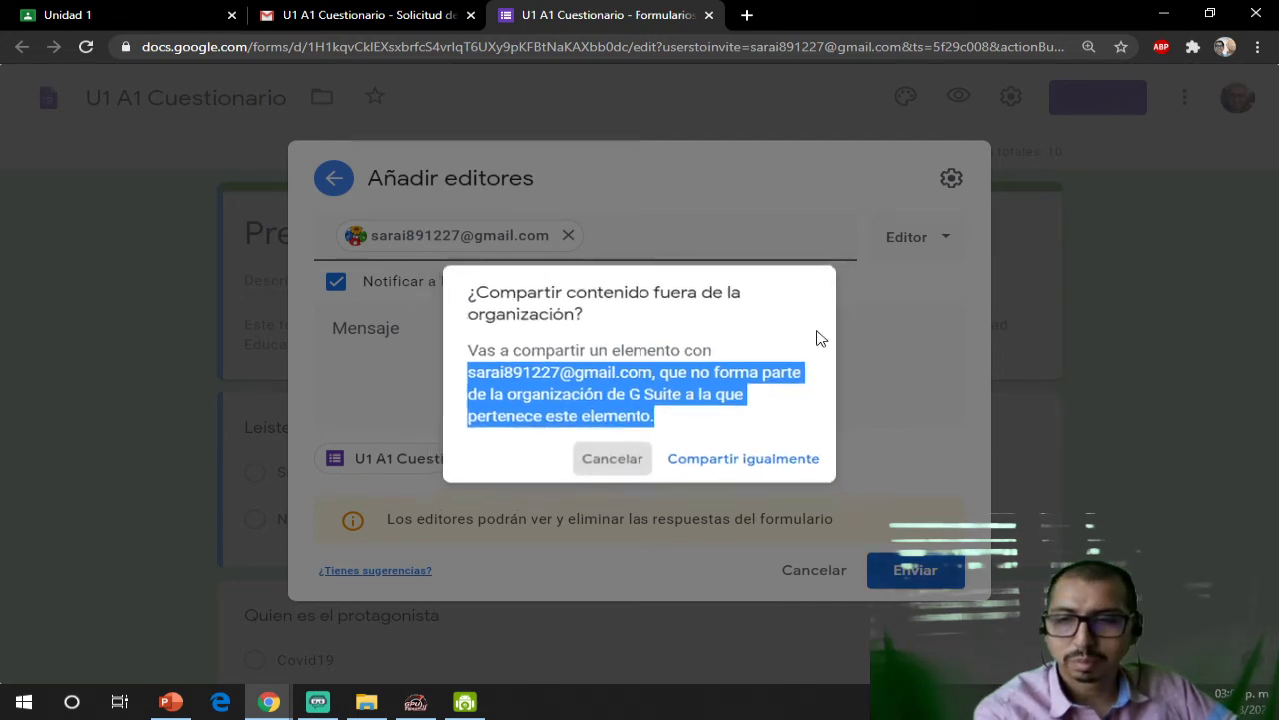
pyautogui.click(1164, 292)
pyautogui.click(790, 428)
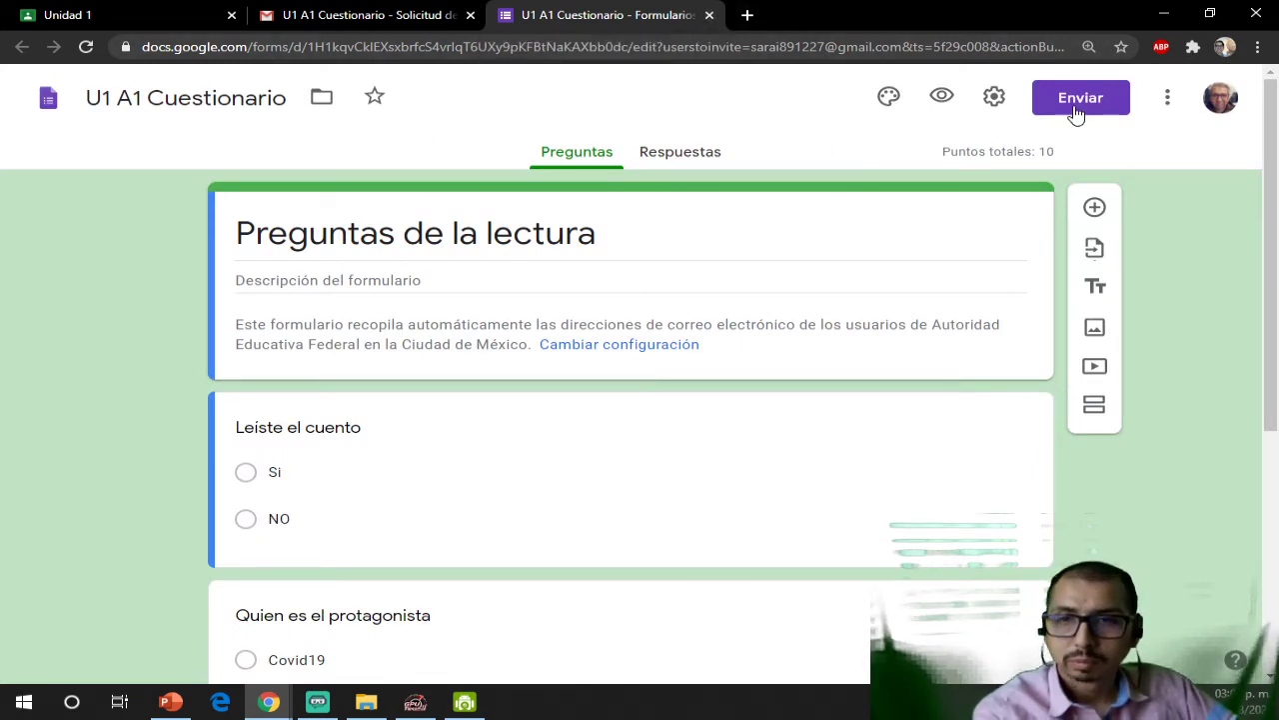
pyautogui.click(708, 16)
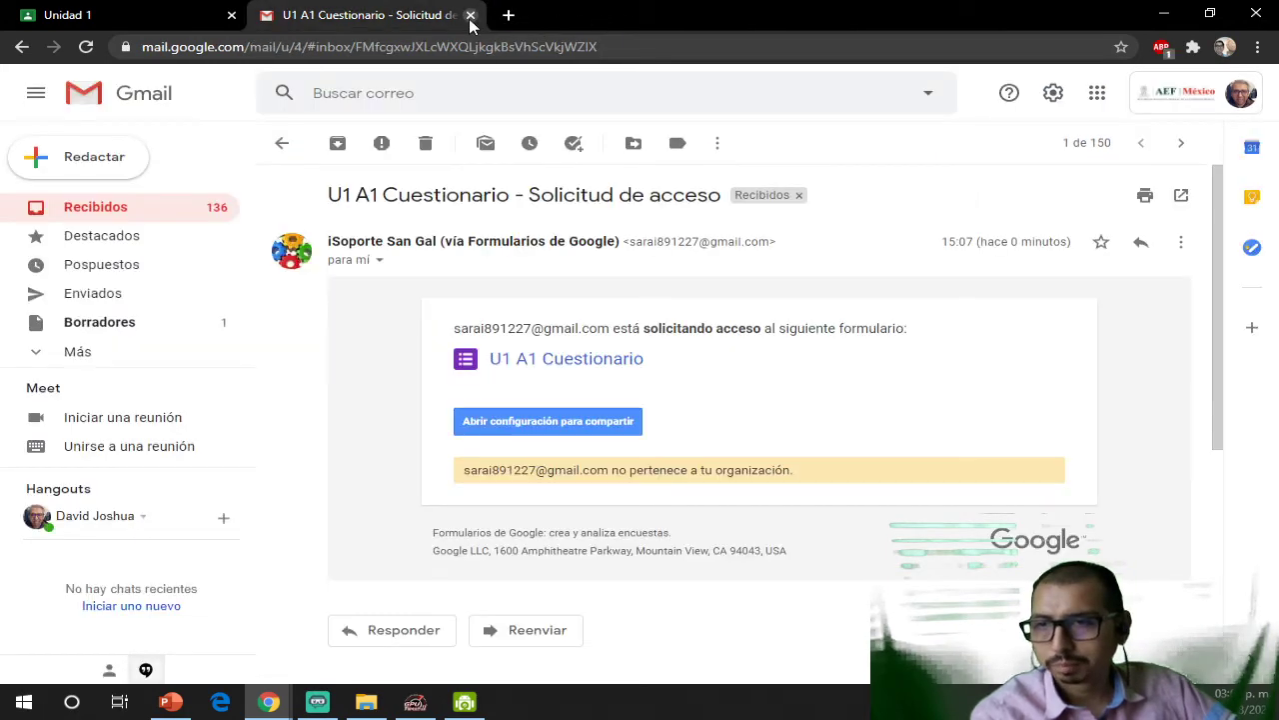
pyautogui.click(470, 15)
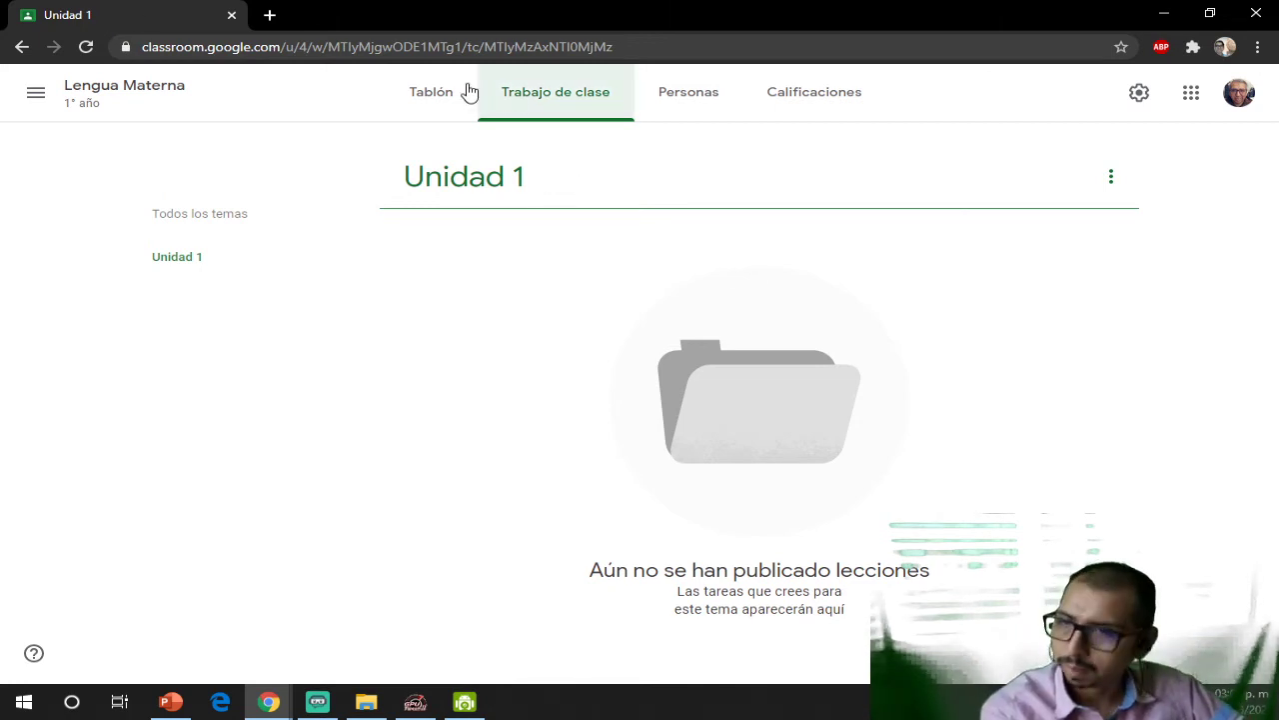
# - Return to the Lengua Materna classwork page and start a new assignment of the Tarea type
pyautogui.click(429, 93)
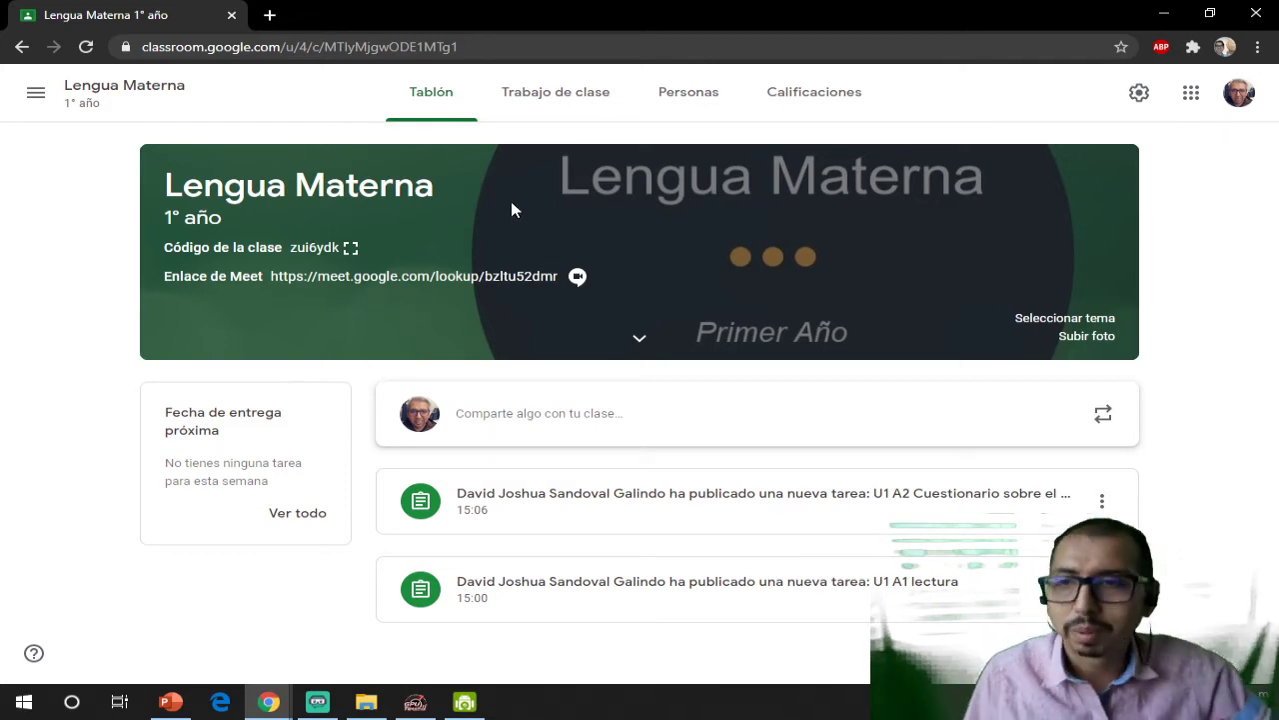
pyautogui.click(591, 105)
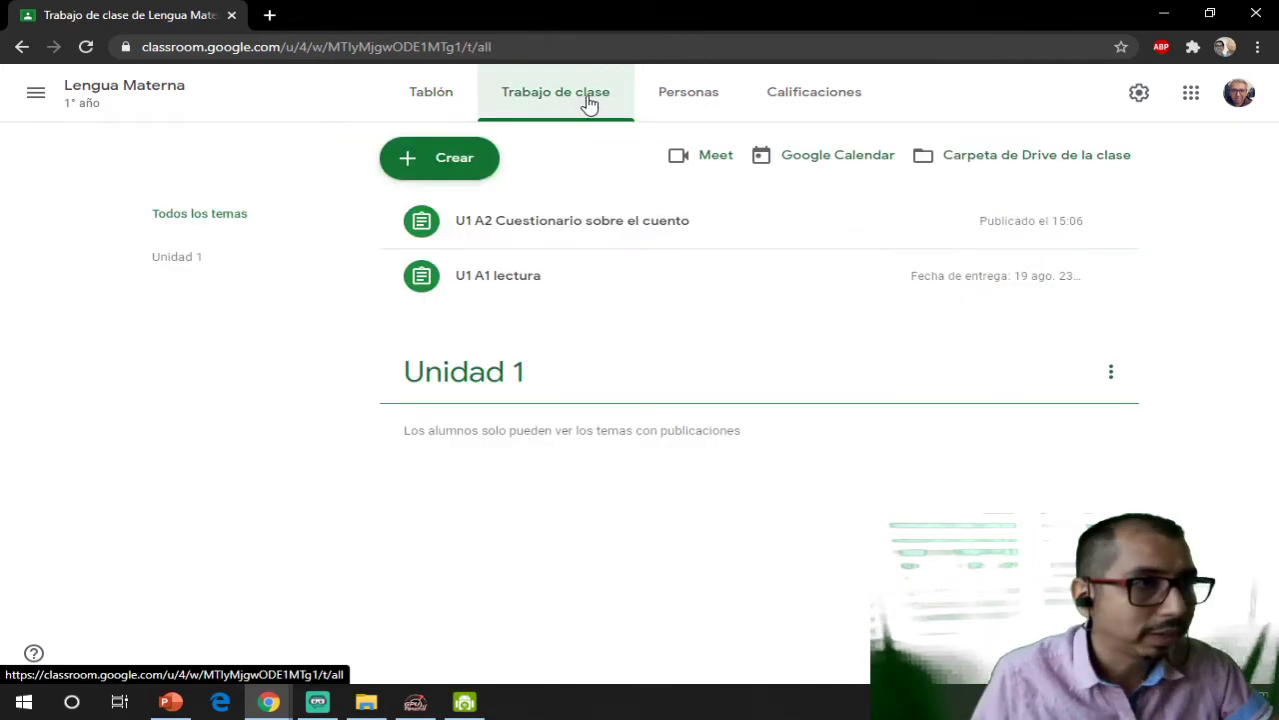
pyautogui.click(439, 160)
pyautogui.click(450, 226)
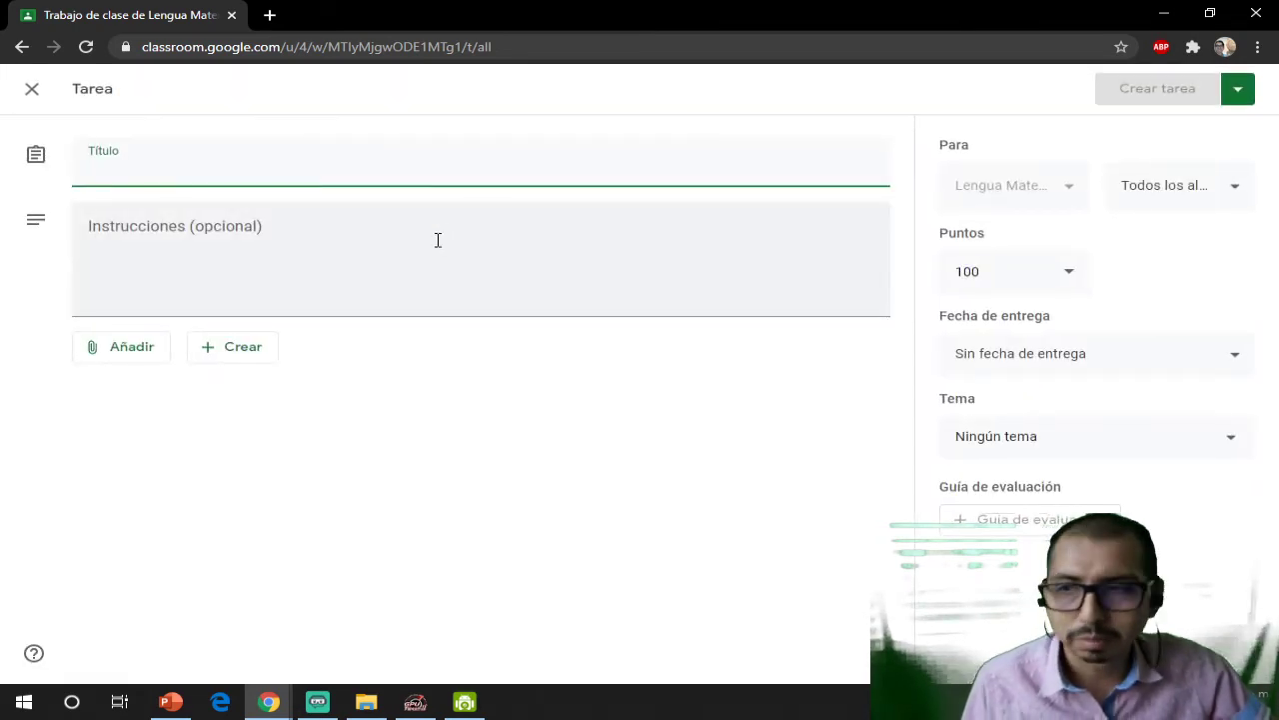
# - Title the new assignment "U1 A3 Cuestionario"
pyautogui.write('U1 A')
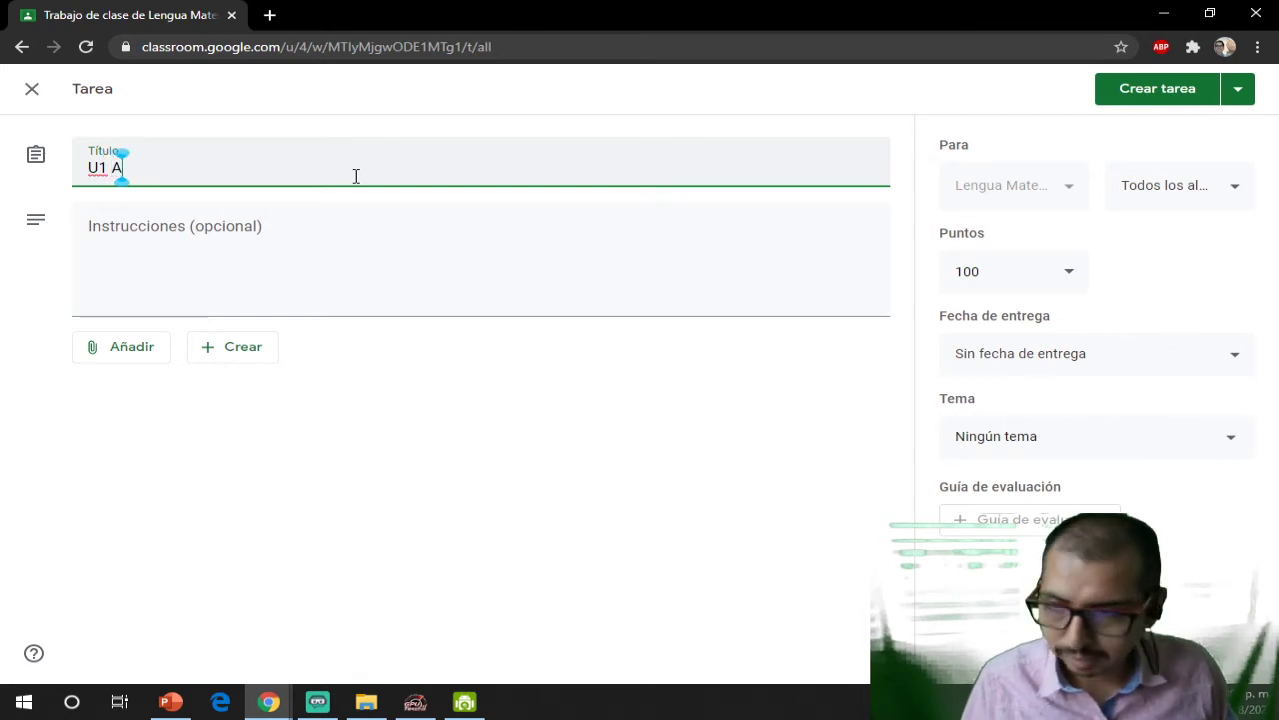
pyautogui.write('3 C')
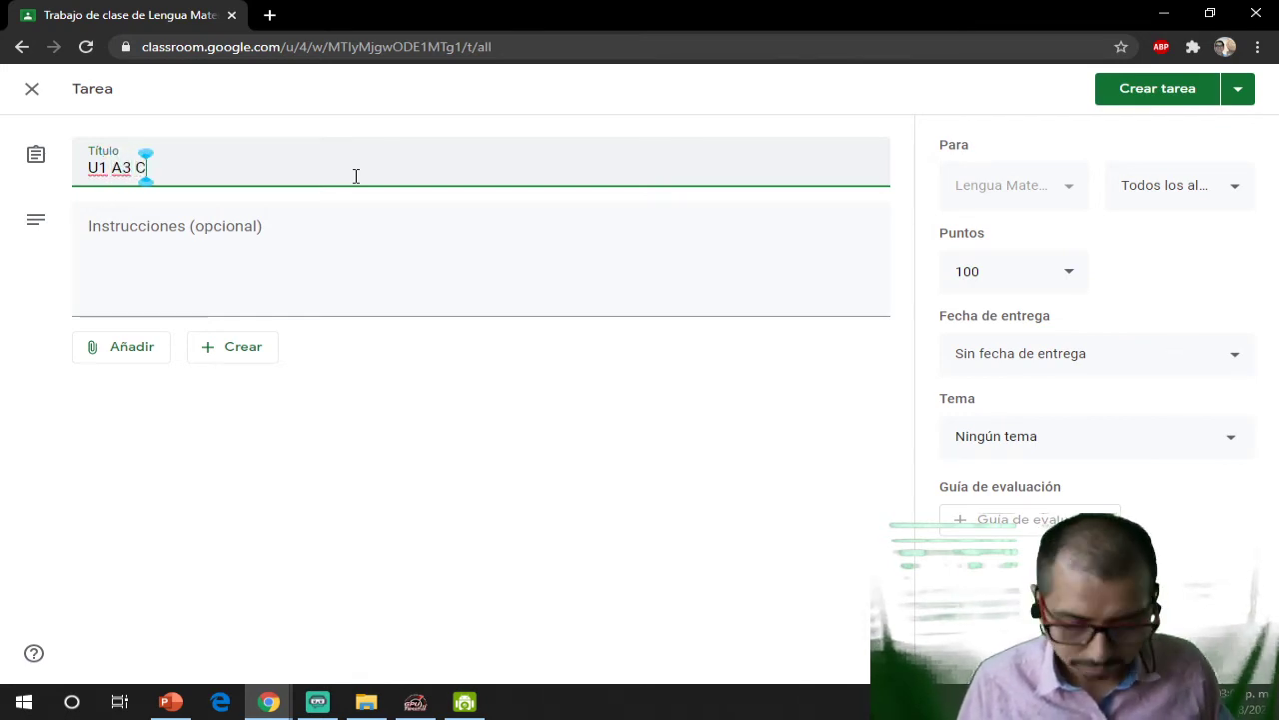
pyautogui.write('ueast')
pyautogui.press('BackSpace')
pyautogui.press('BackSpace')
pyautogui.press('BackSpace')
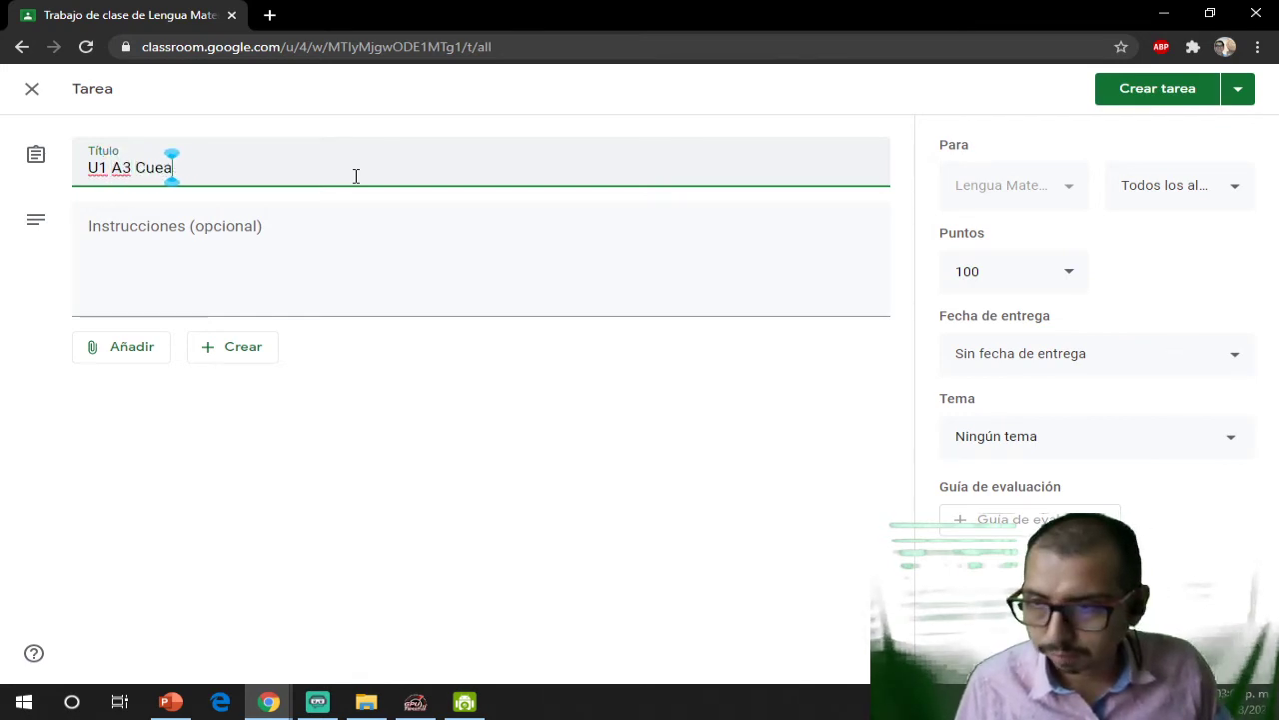
pyautogui.write('stionariio')
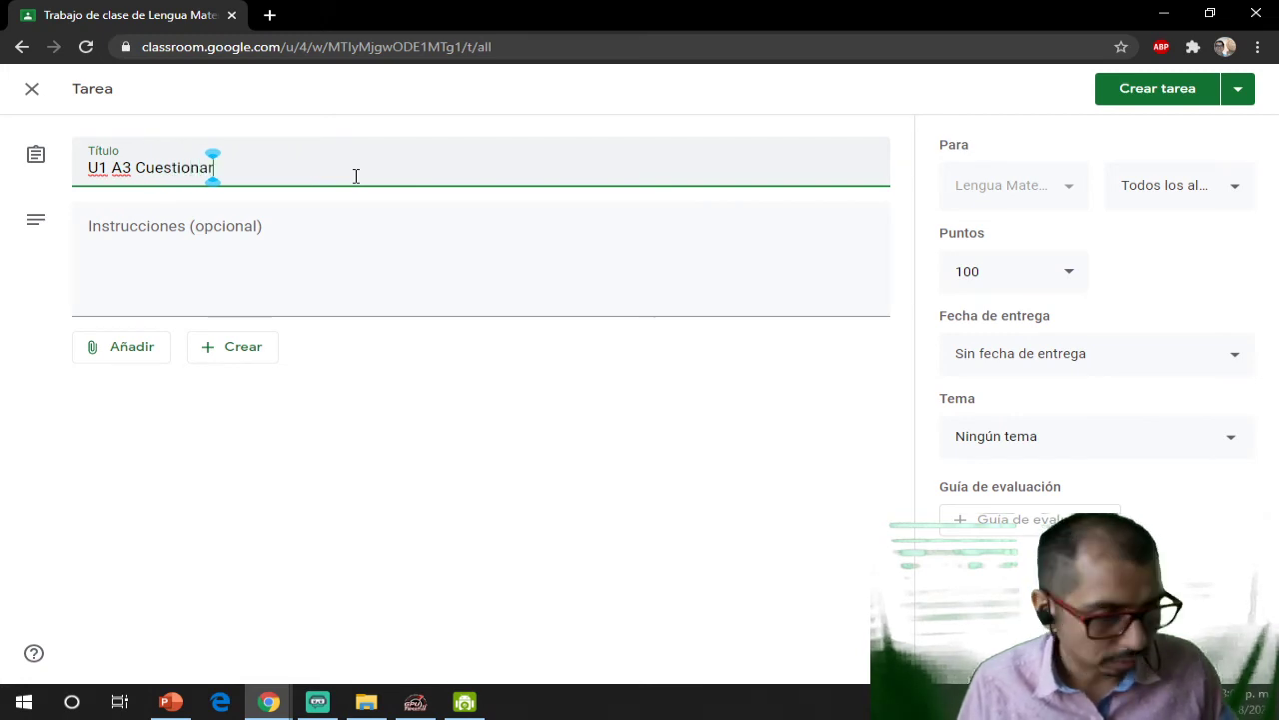
pyautogui.press('BackSpace')
pyautogui.press('BackSpace')
pyautogui.write('o')
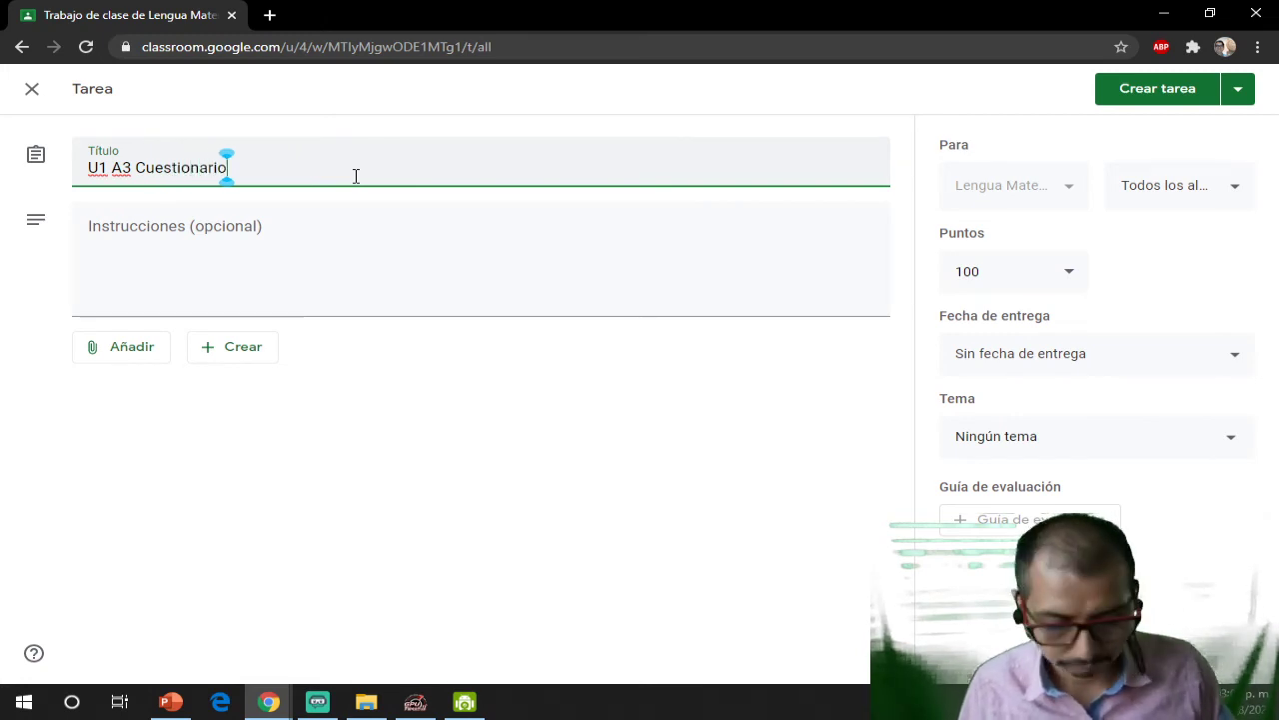
# - Enter "Aqui esta las preguntas" as the assignment's instructions
pyautogui.click(302, 306)
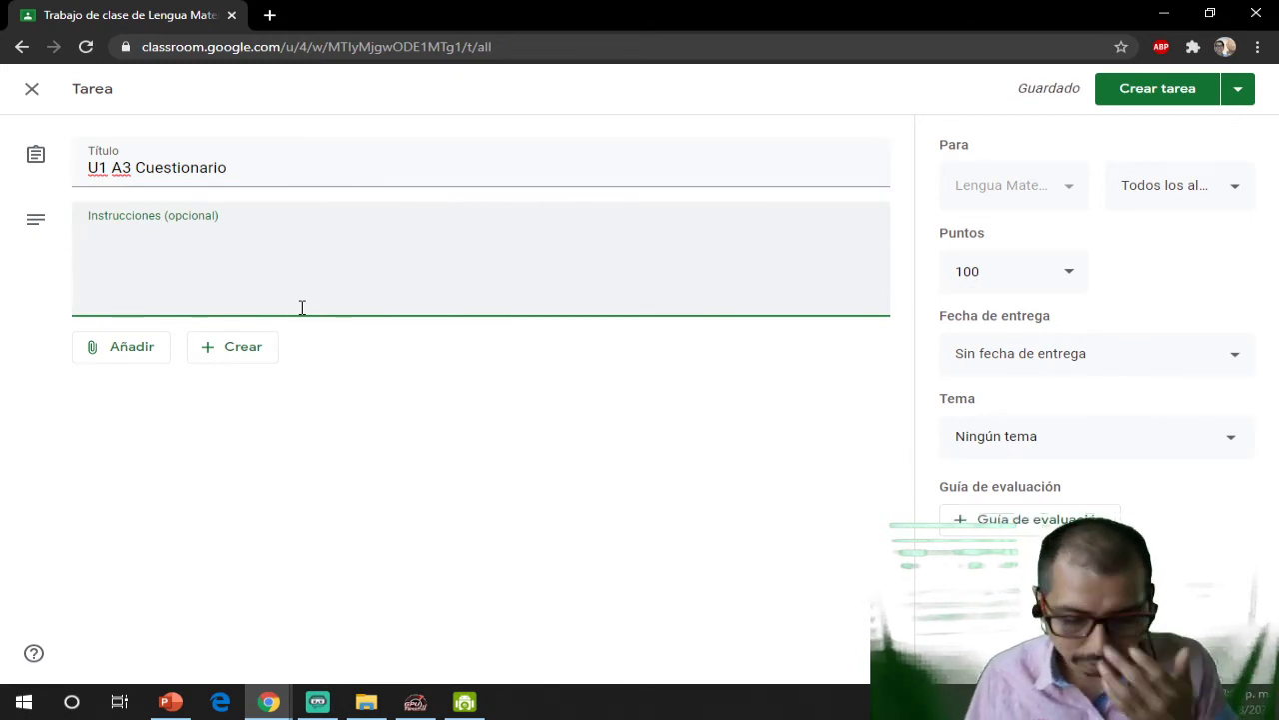
pyautogui.write('Aqui esta ')
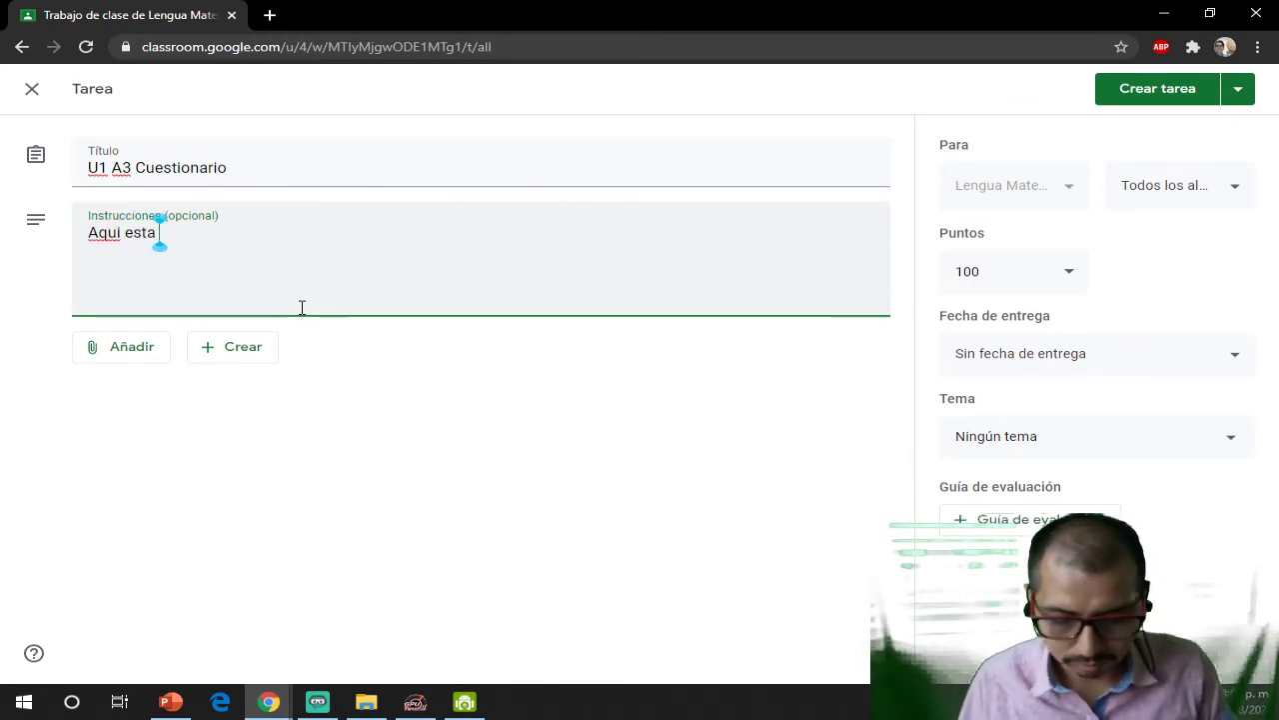
pyautogui.write('las preguntas')
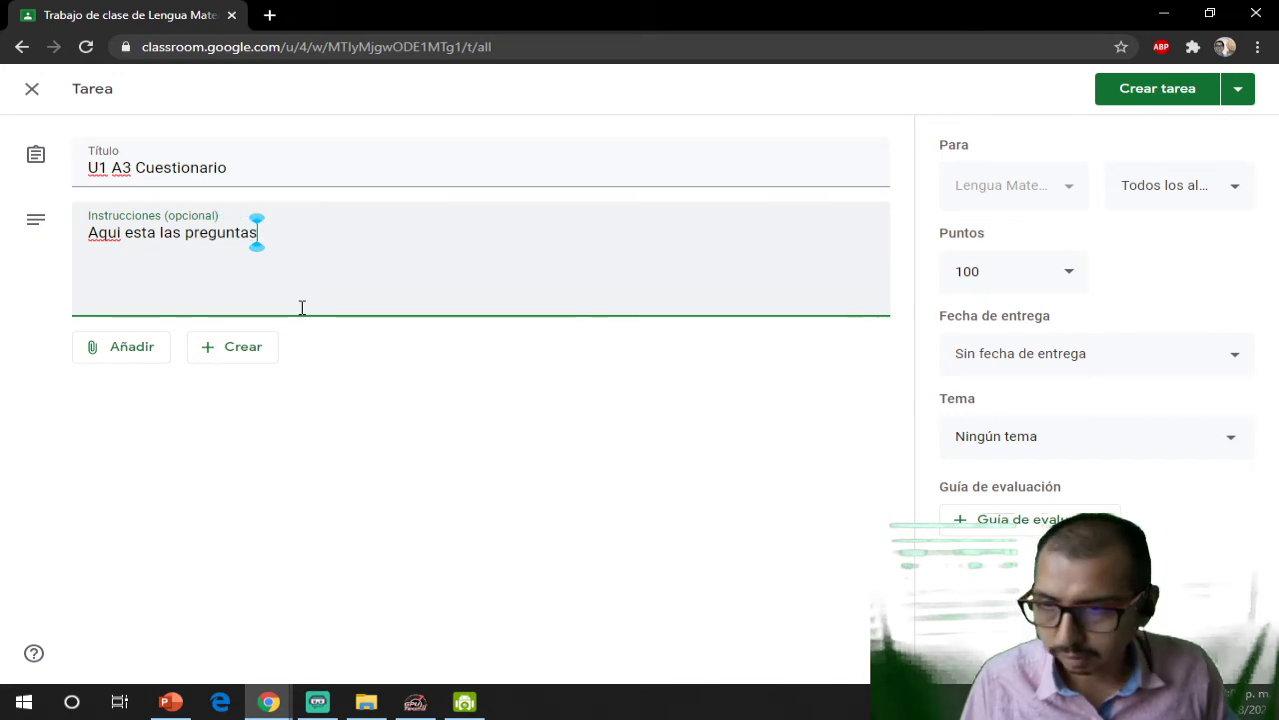
# - Create a new Google Docs document as an attachment to the U1 A3 assignment
pyautogui.click(125, 350)
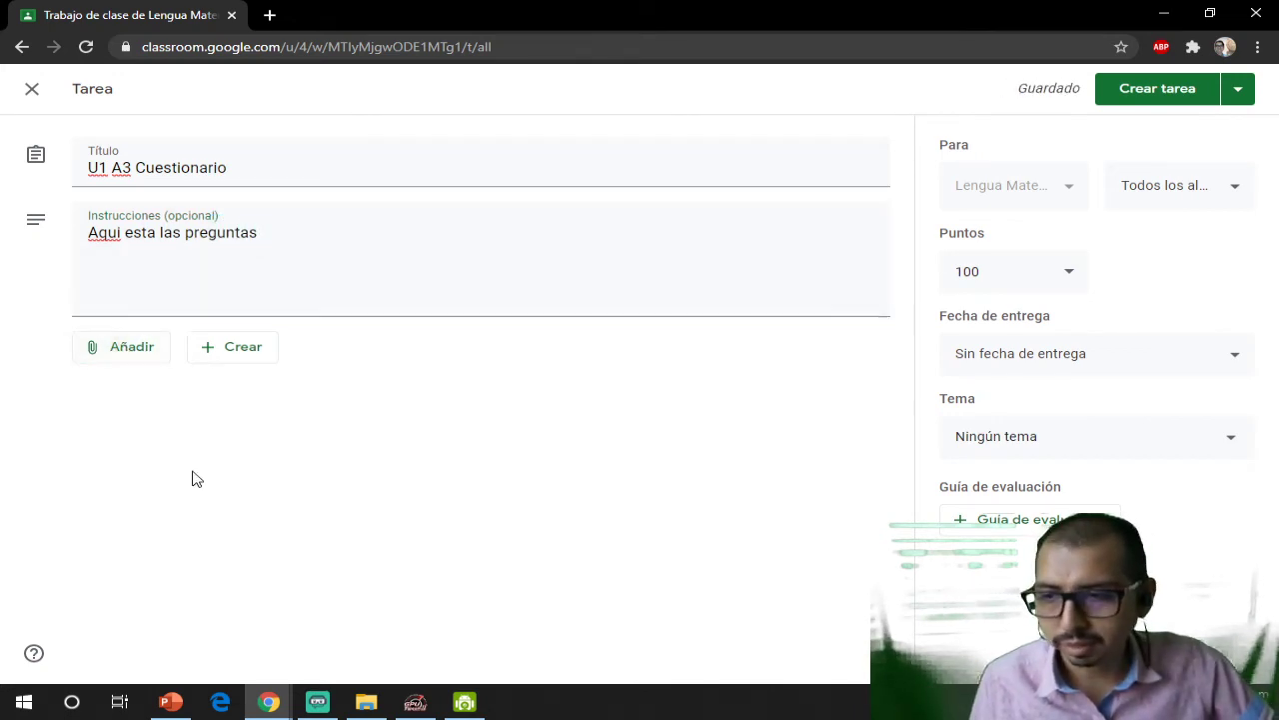
pyautogui.click(245, 352)
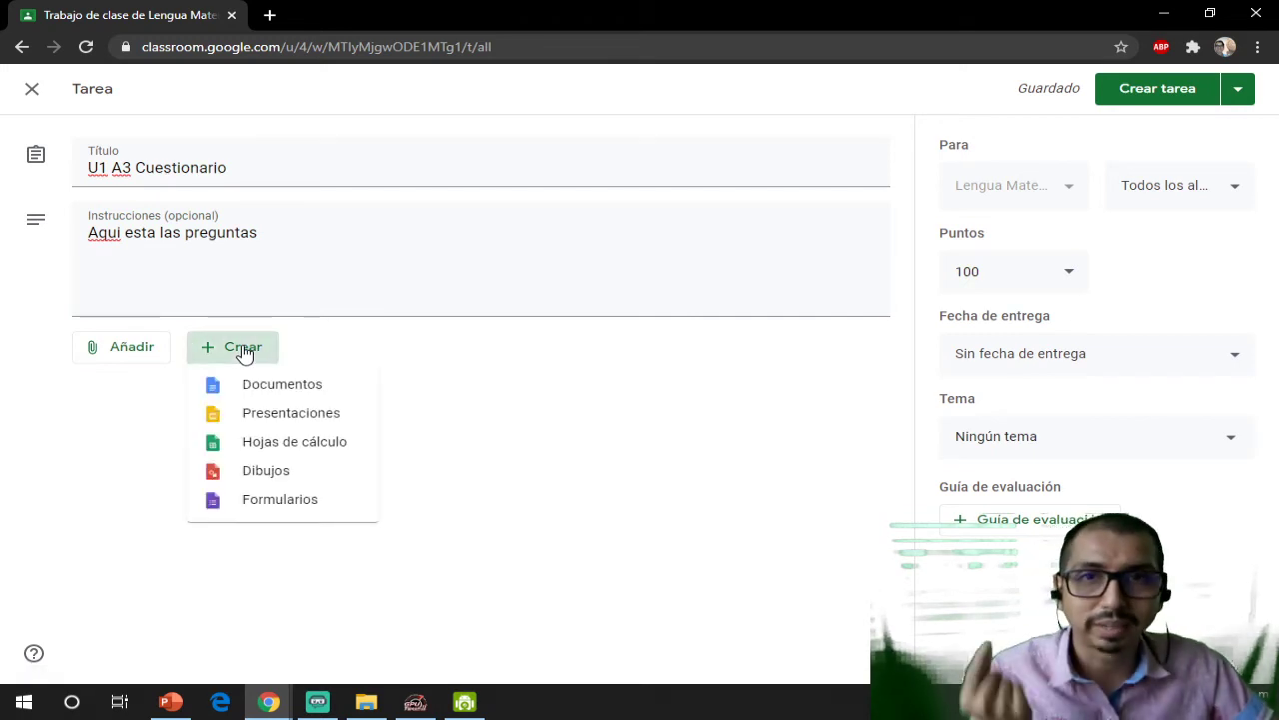
pyautogui.click(259, 390)
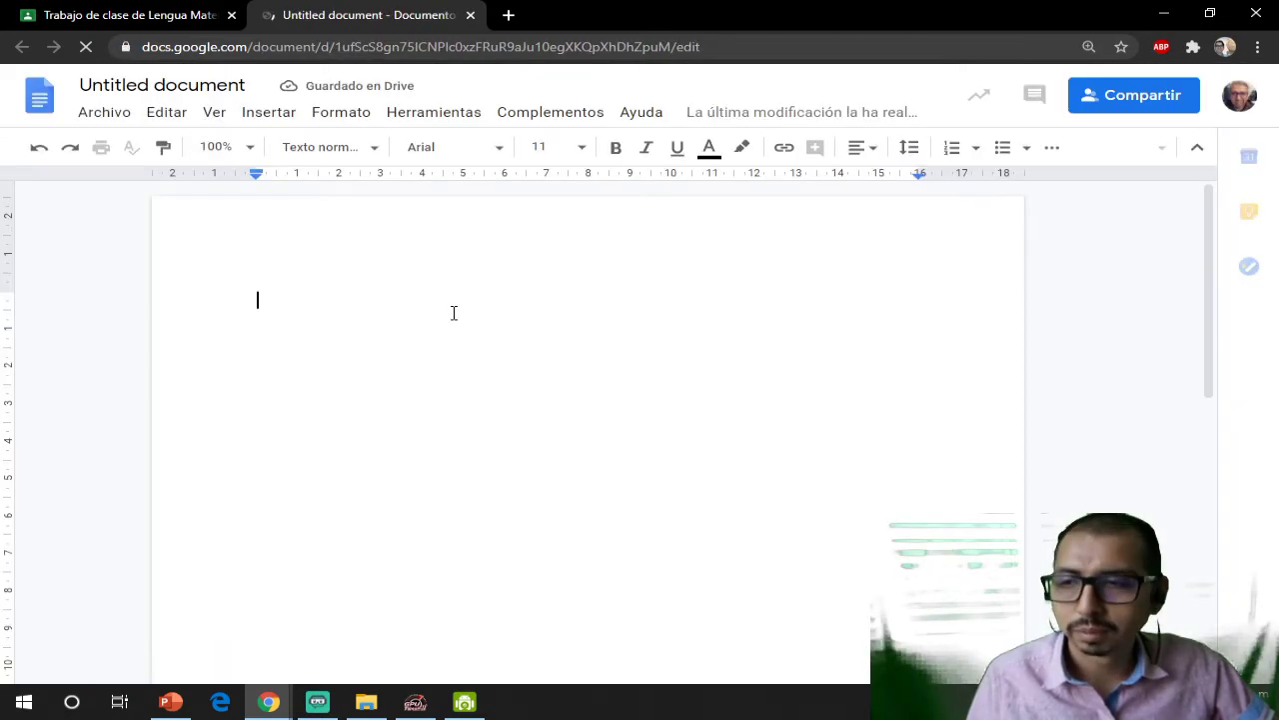
# - Rename the untitled document "U1 A3"
pyautogui.click(116, 87)
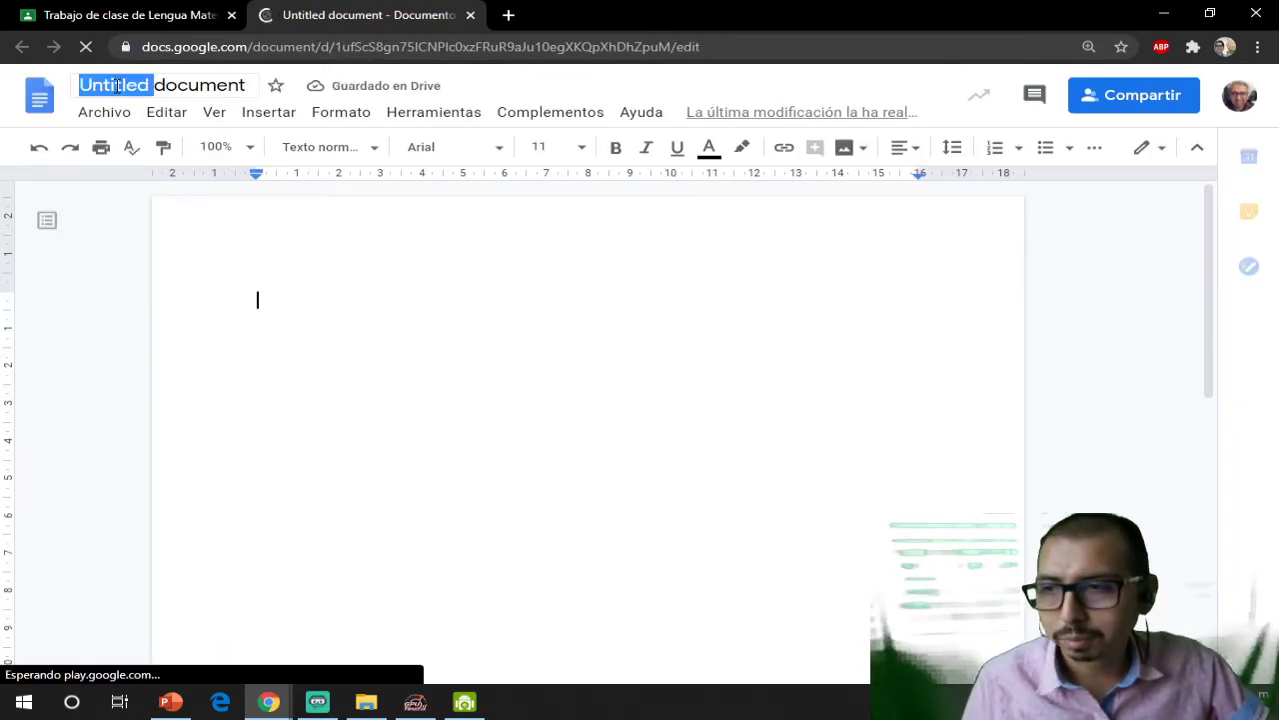
pyautogui.doubleClick(116, 87)
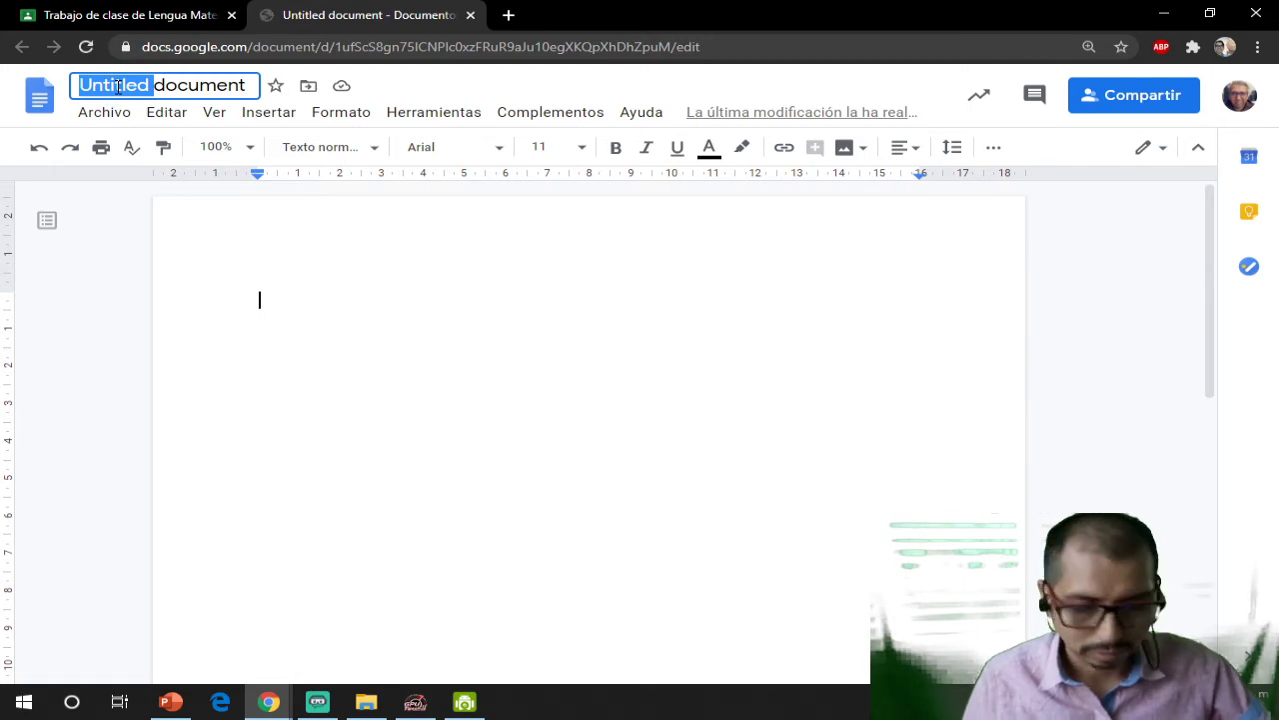
pyautogui.click(116, 87)
pyautogui.hotkey('ctrl', 'a')
pyautogui.write('A')
pyautogui.press('BackSpace')
pyautogui.write('U1')
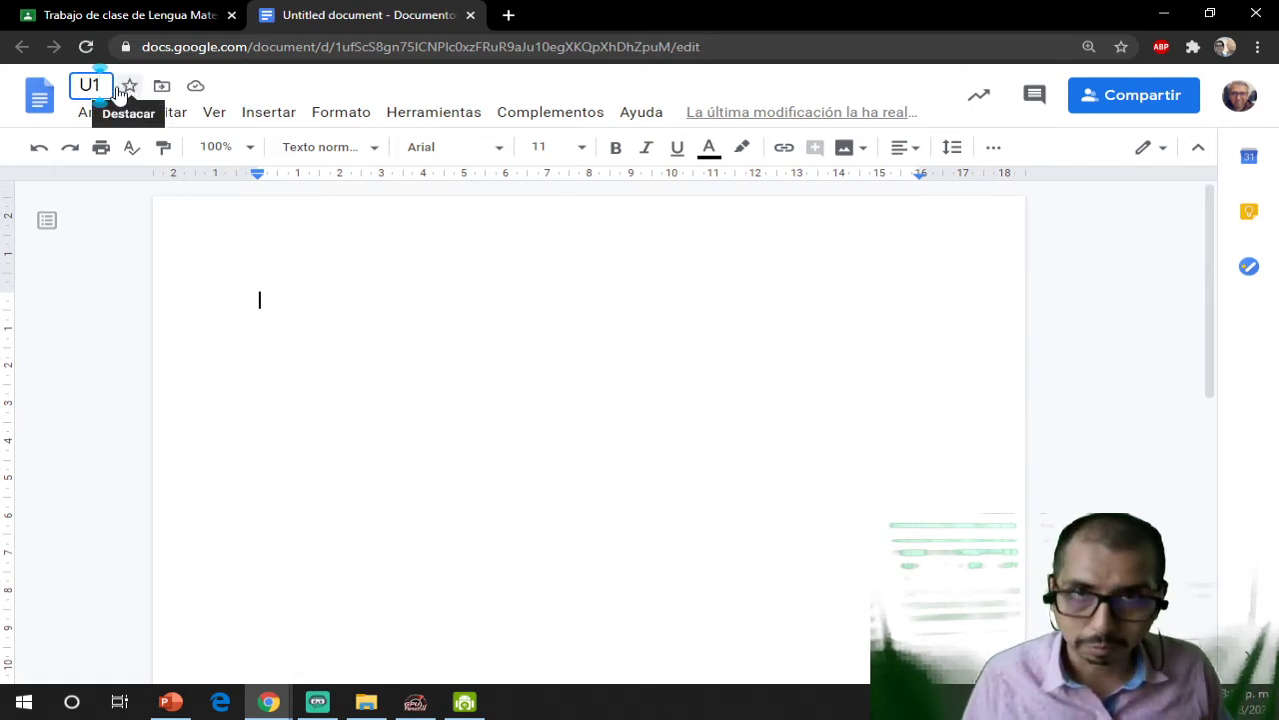
pyautogui.write(' A3')
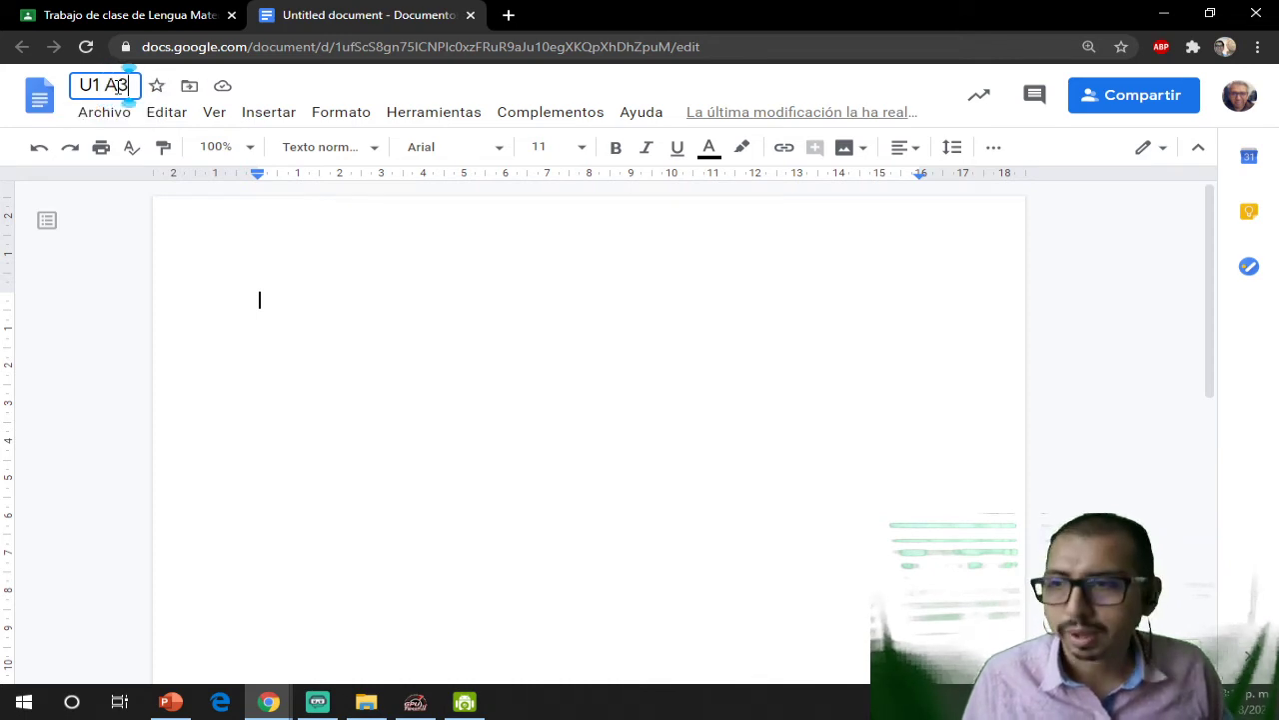
# - Write "Nombre del alumno:" as the first line of the document body
pyautogui.click(429, 313)
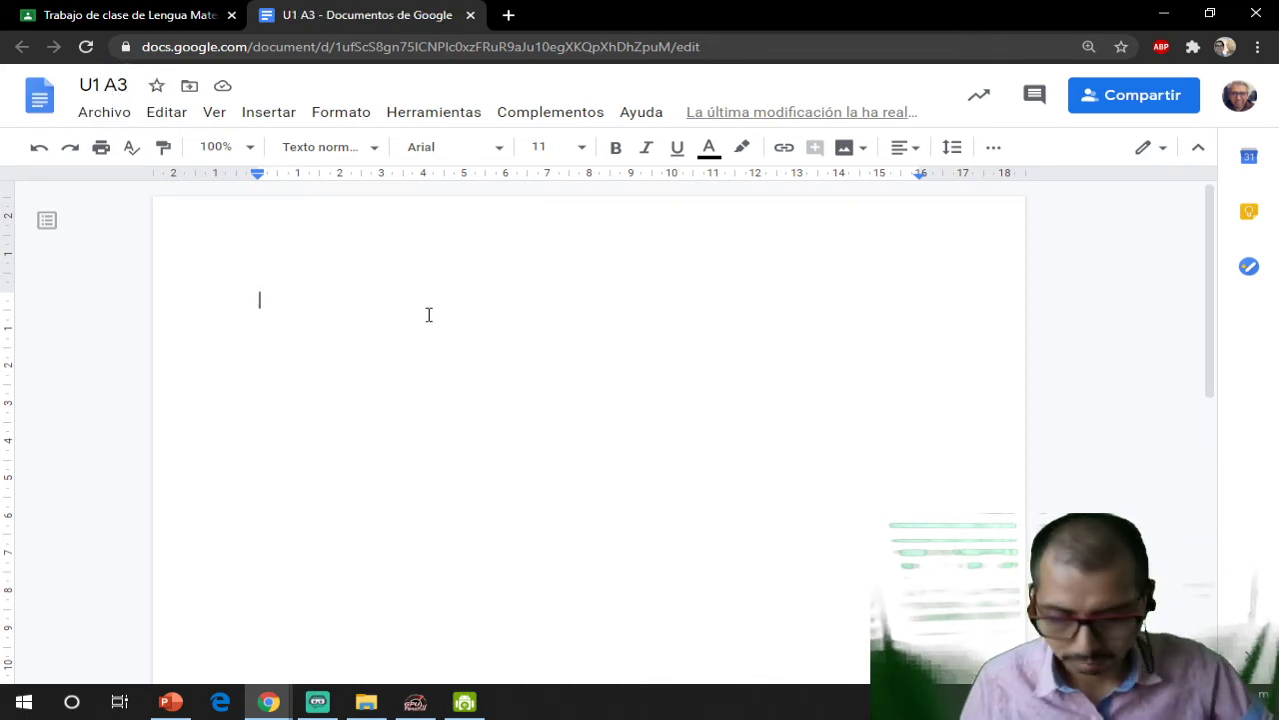
pyautogui.write('Nom')
pyautogui.press('BackSpace')
pyautogui.press('BackSpace')
pyautogui.press('BackSpace')
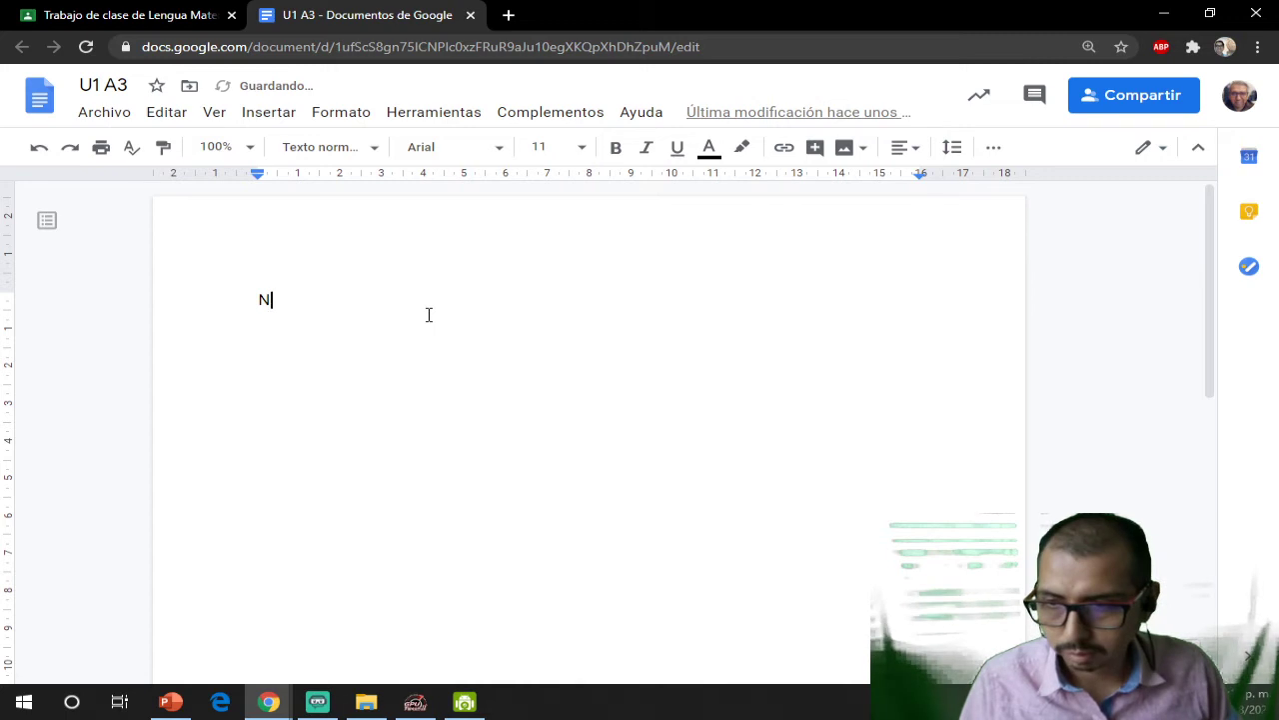
pyautogui.write('Nombre del')
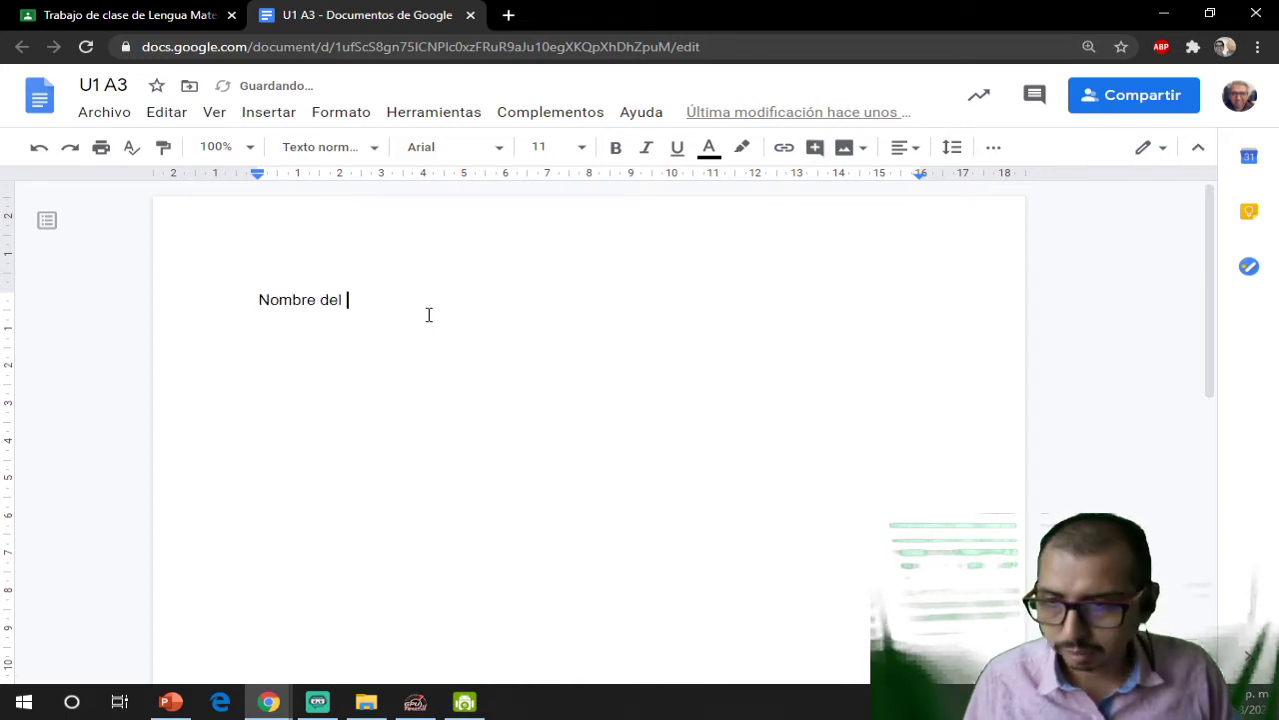
pyautogui.write(' alumbio')
pyautogui.press('BackSpace')
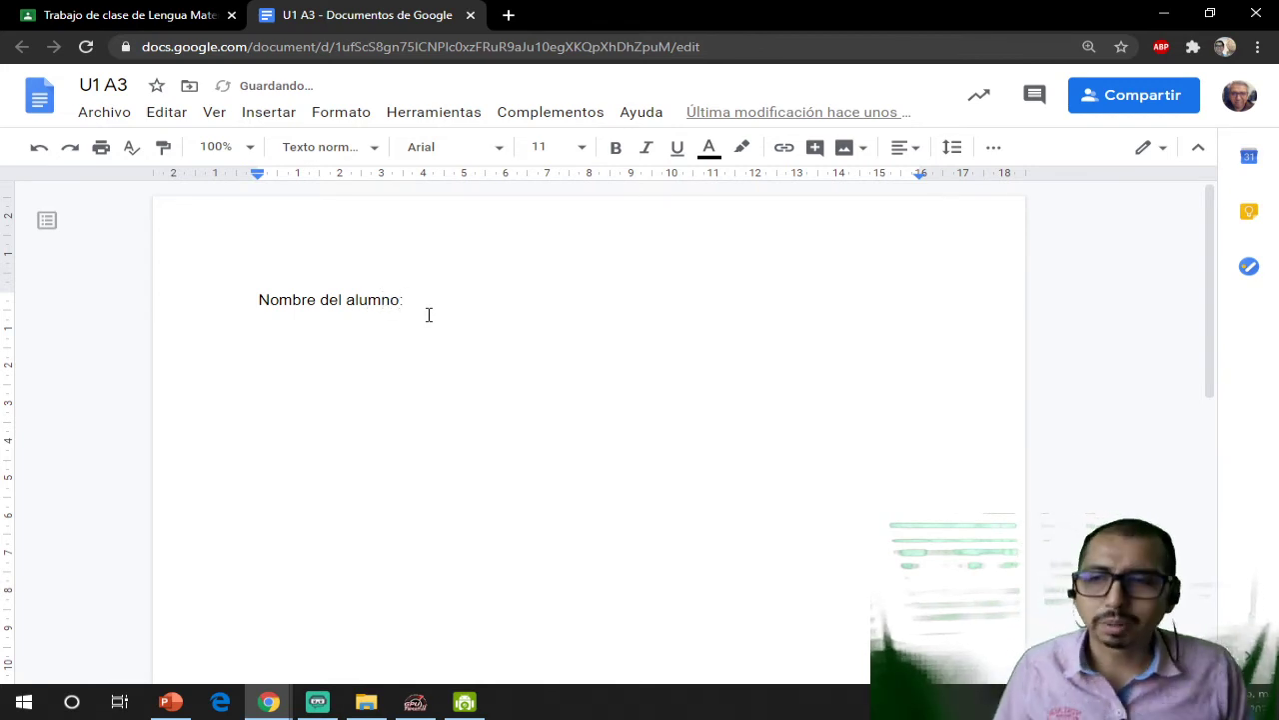
# - Add blank lines below "Nombre del alumno:" and turn that line into a bulleted list item
pyautogui.press('Return')
pyautogui.press('Return')
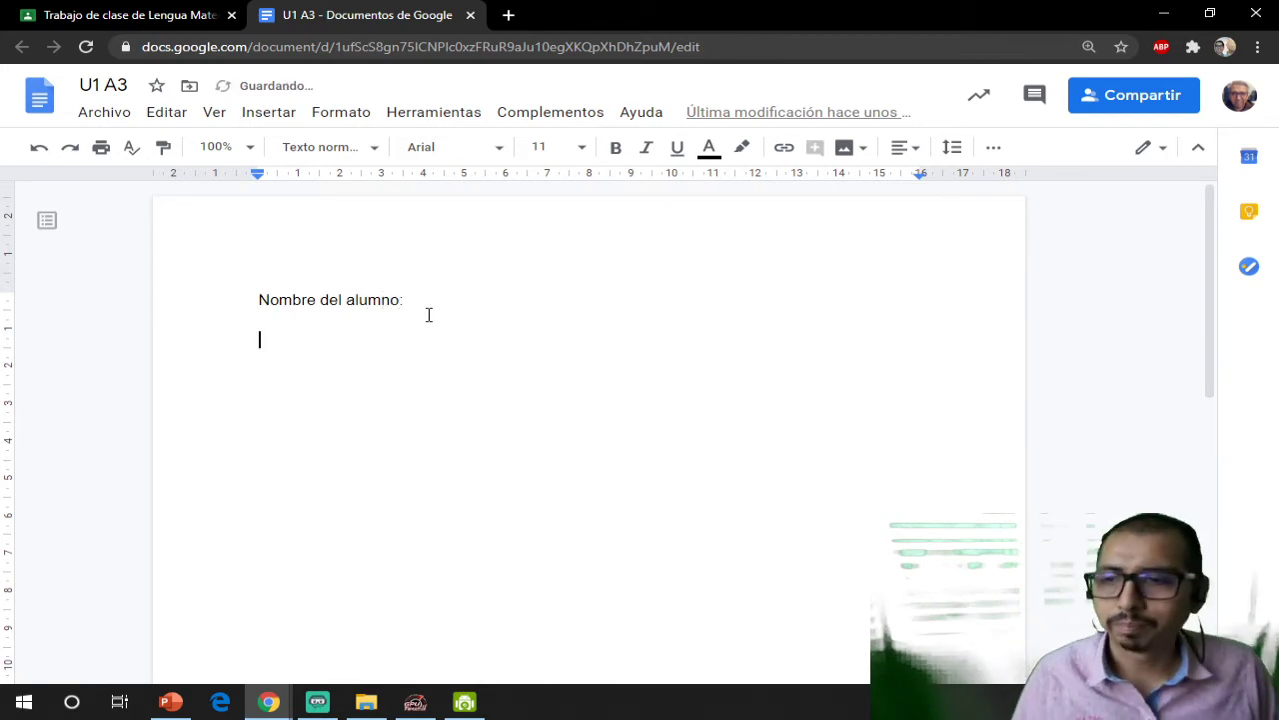
pyautogui.press('Up')
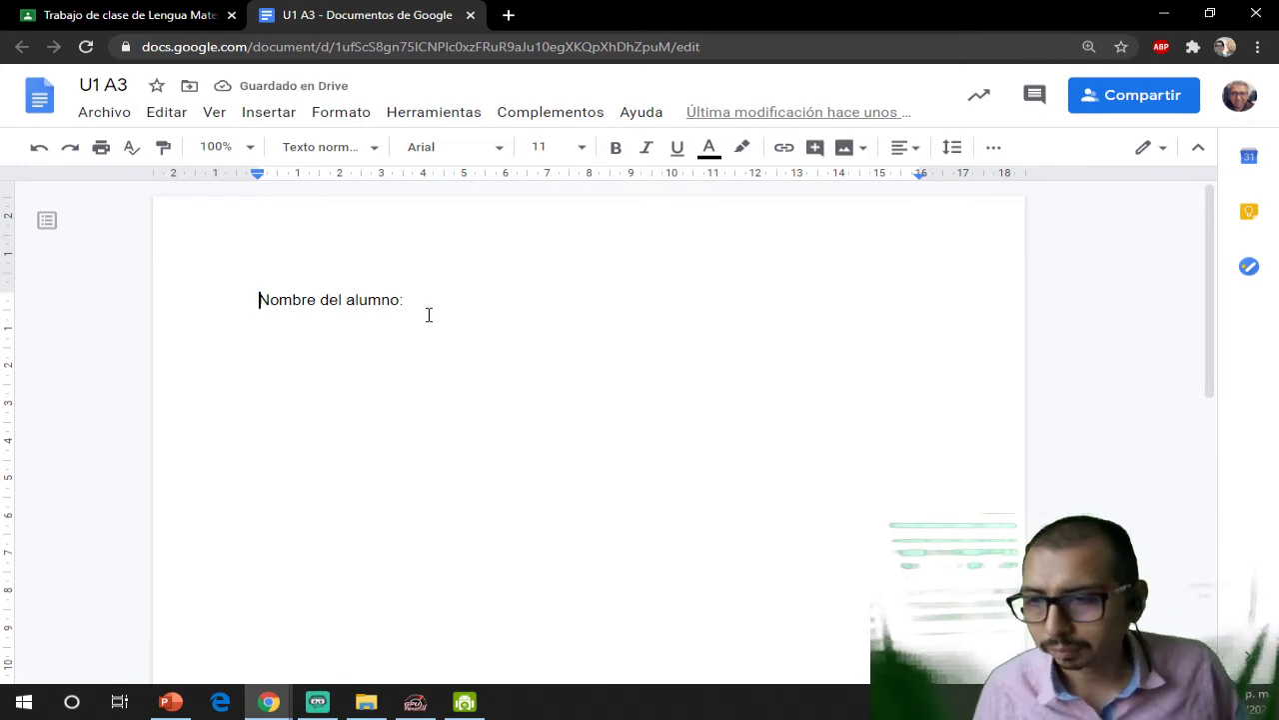
pyautogui.click(994, 150)
pyautogui.click(875, 183)
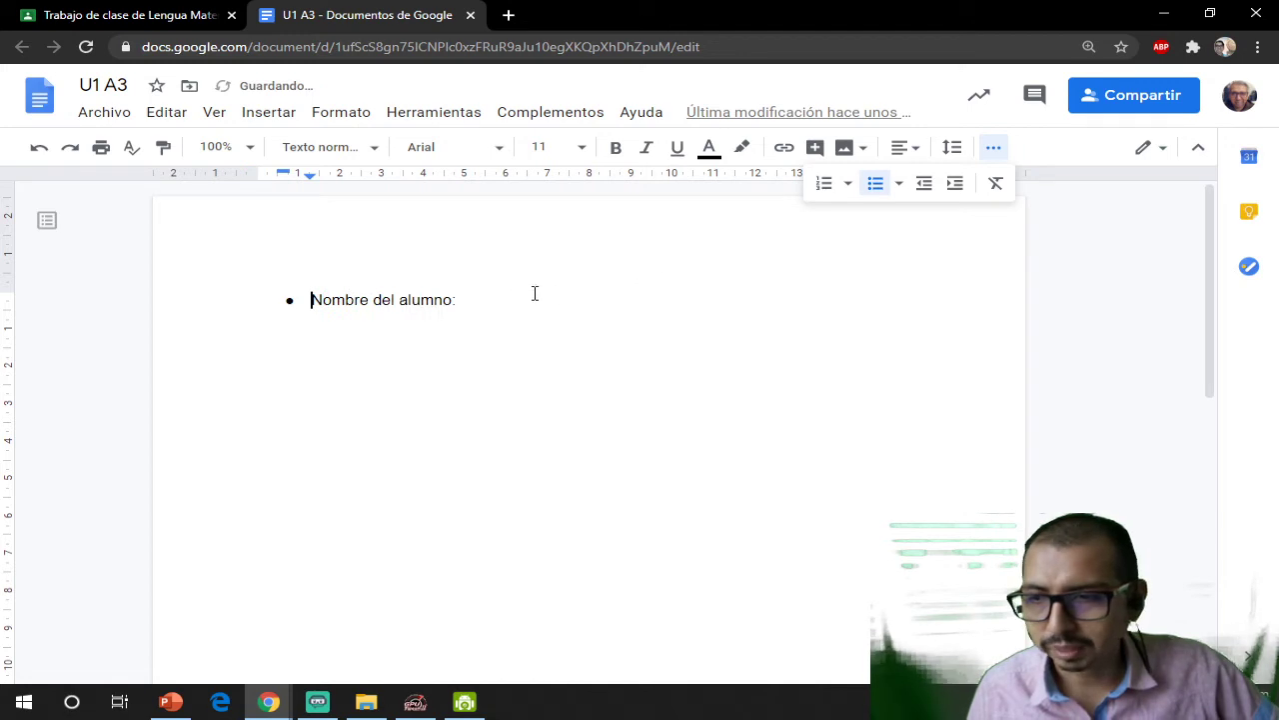
# - Add a second, empty bullet below "Nombre del alumno:", leaving blank space between the two items
pyautogui.press('Return')
pyautogui.press('Return')
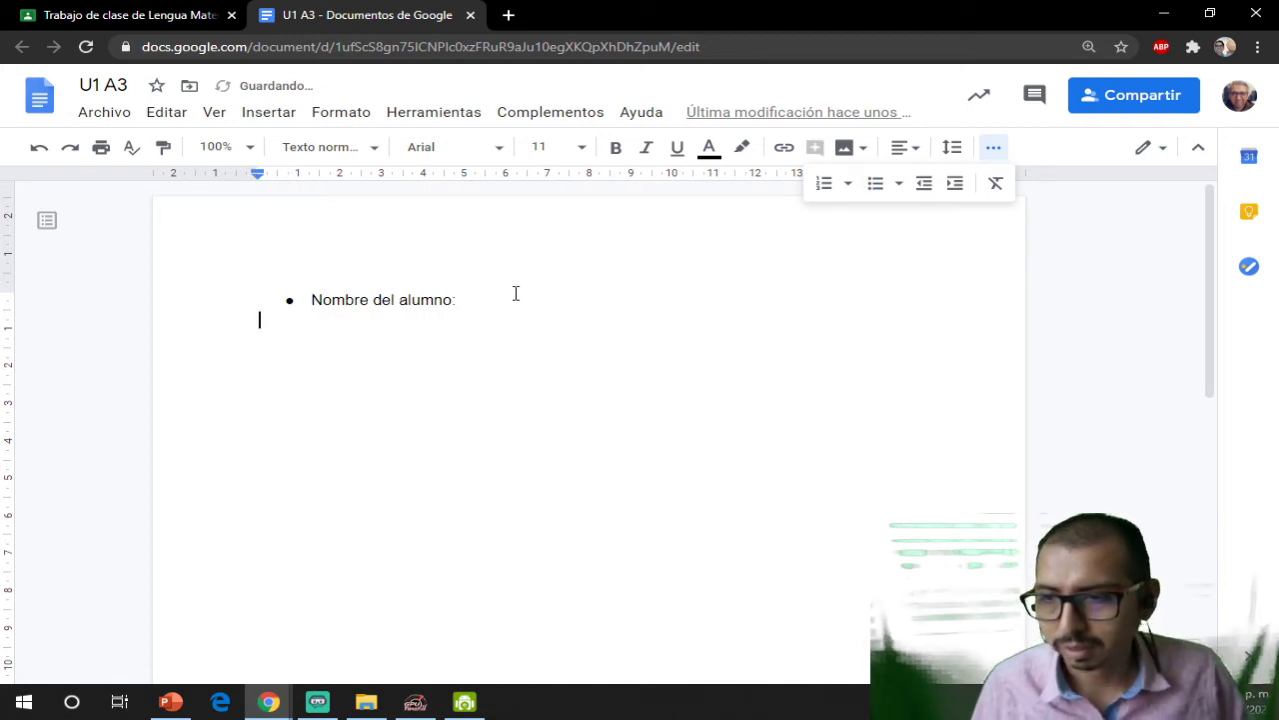
pyautogui.press('BackSpace')
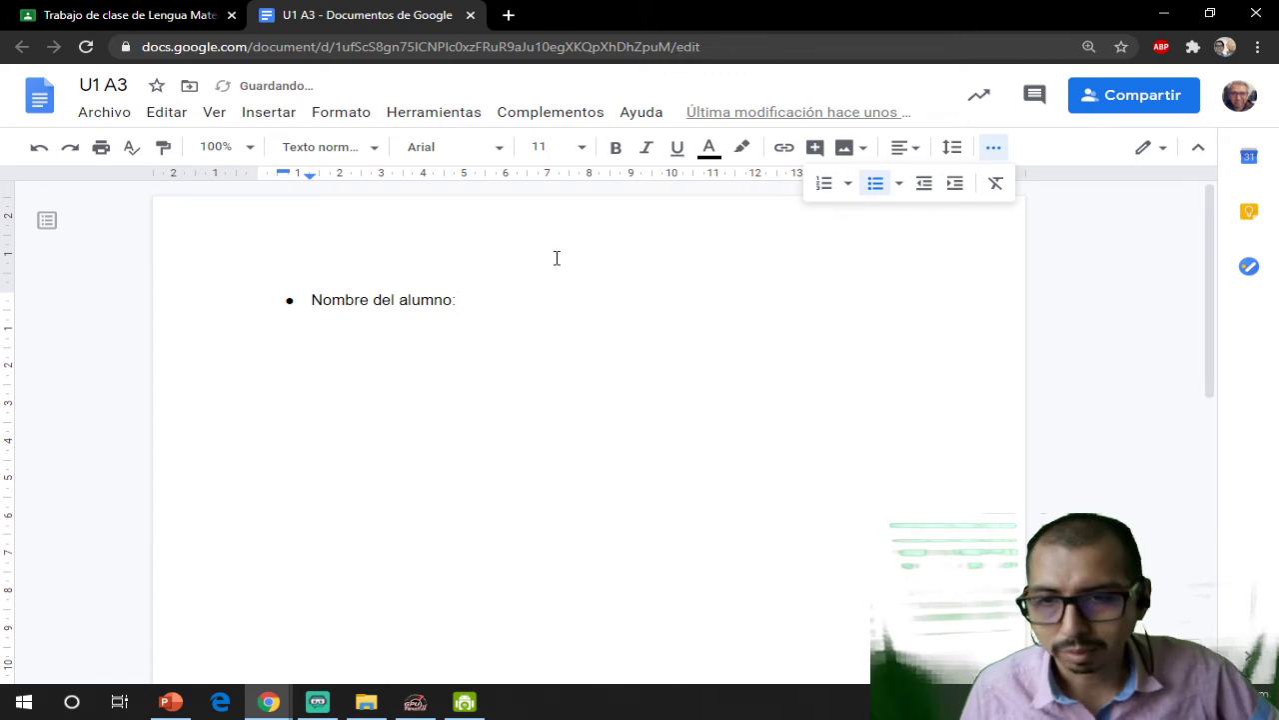
pyautogui.click(880, 187)
pyautogui.click(879, 186)
pyautogui.press('Return')
pyautogui.press('Return')
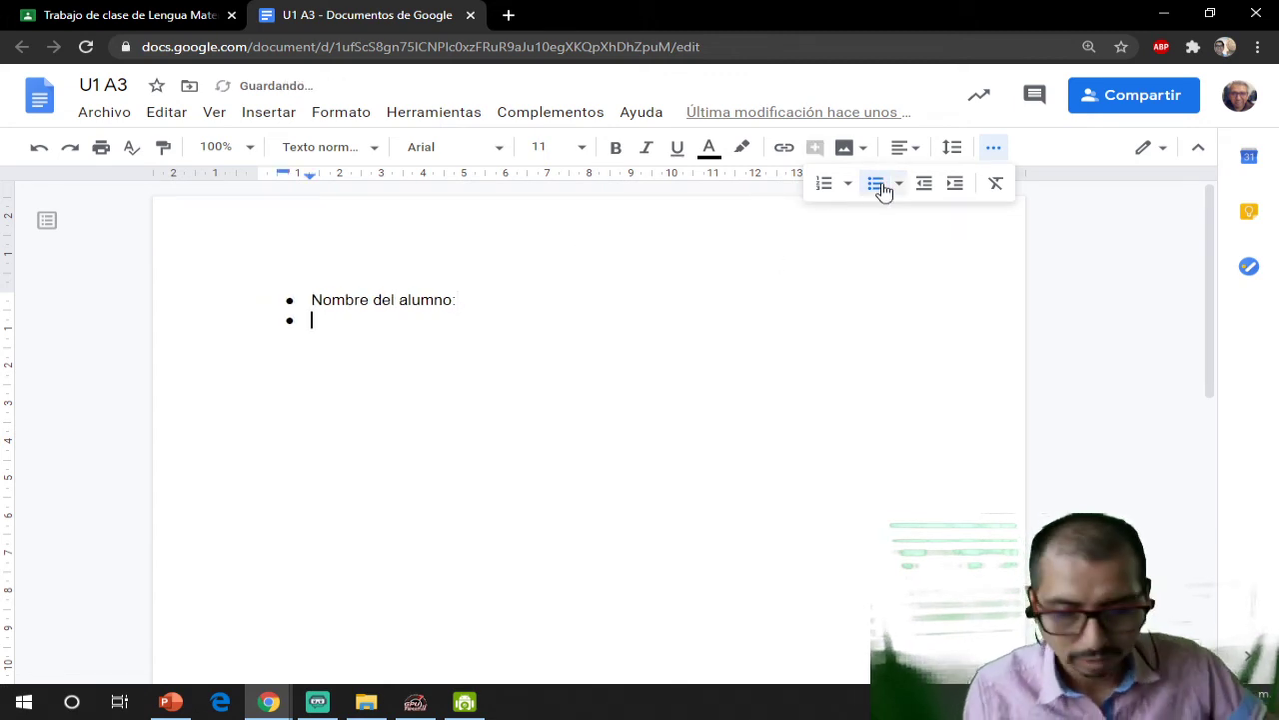
pyautogui.click(880, 187)
pyautogui.click(880, 187)
pyautogui.click(879, 187)
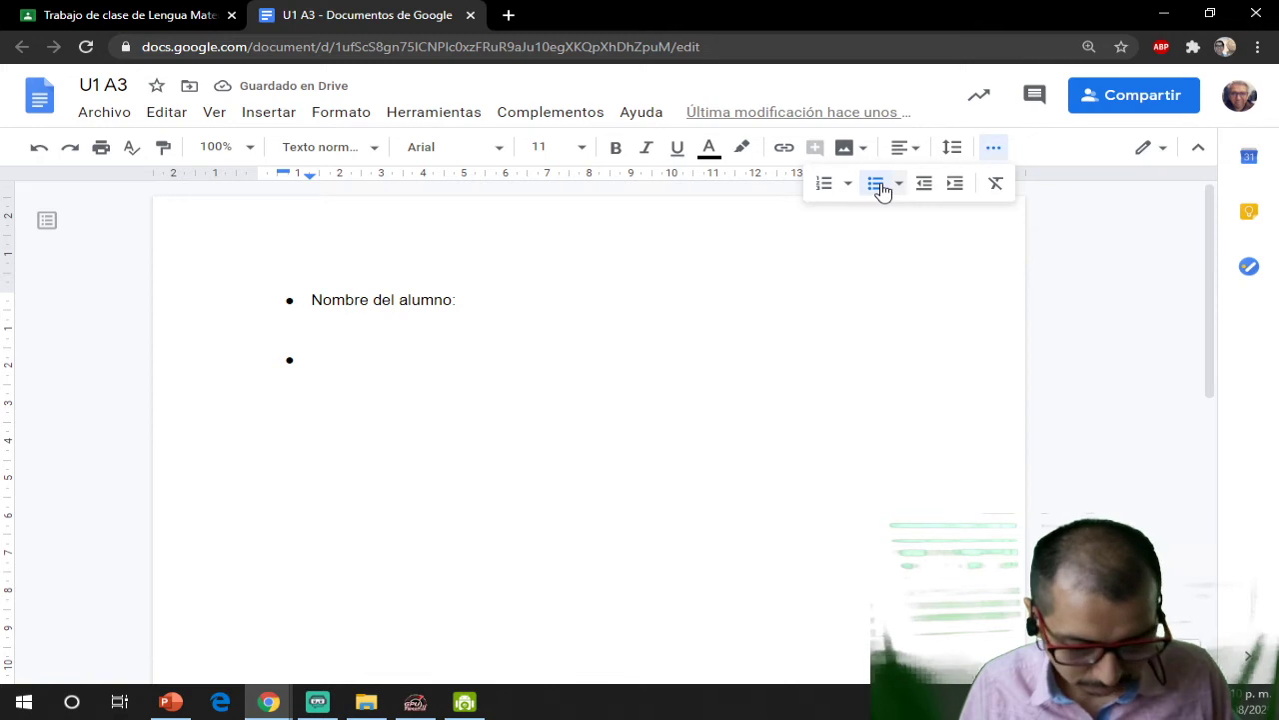
# - Write the question "¿Leiste el cuento?" in the second bullet
pyautogui.write('Leiste el cuento')
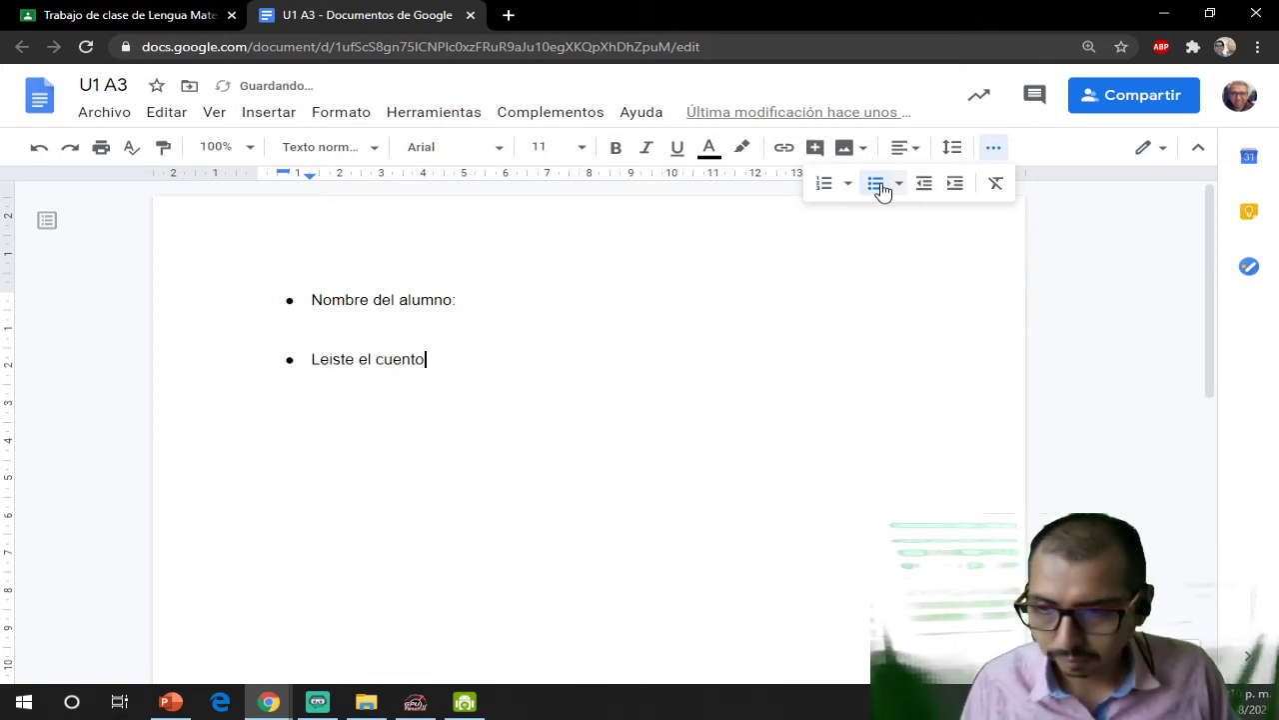
pyautogui.press('Left')
pyautogui.write('¡')
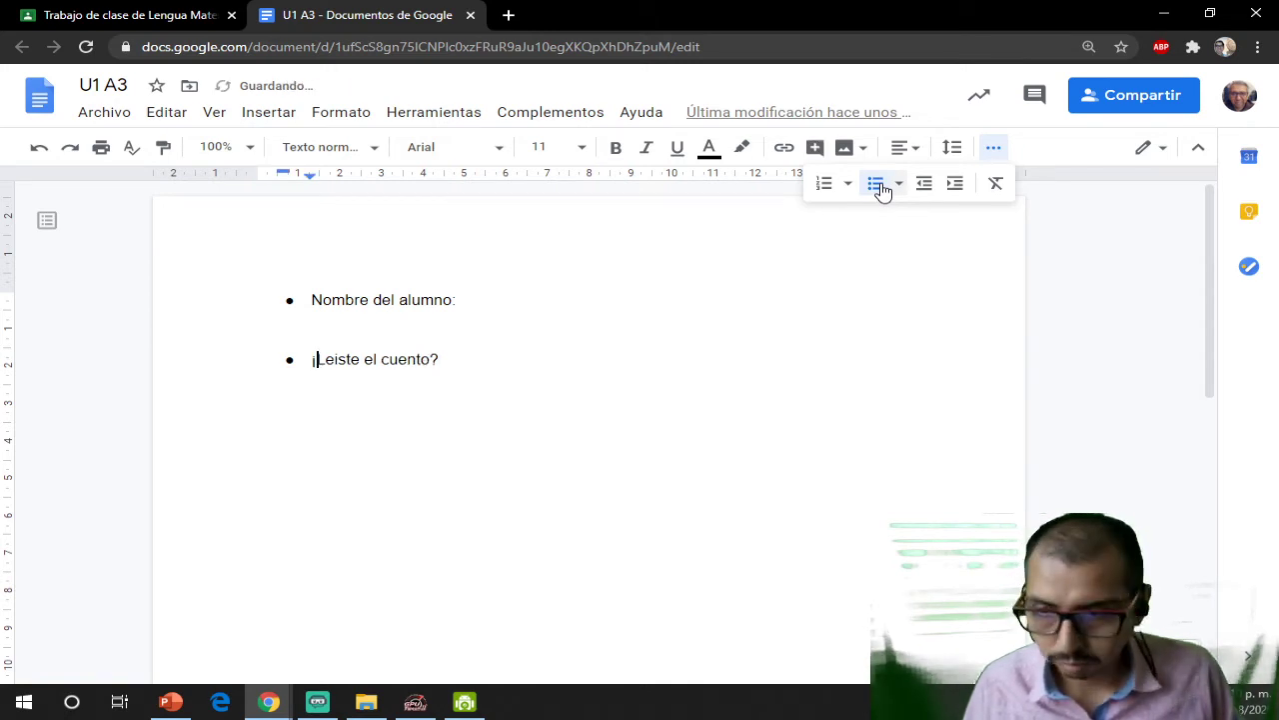
pyautogui.press('BackSpace')
pyautogui.write('¿')
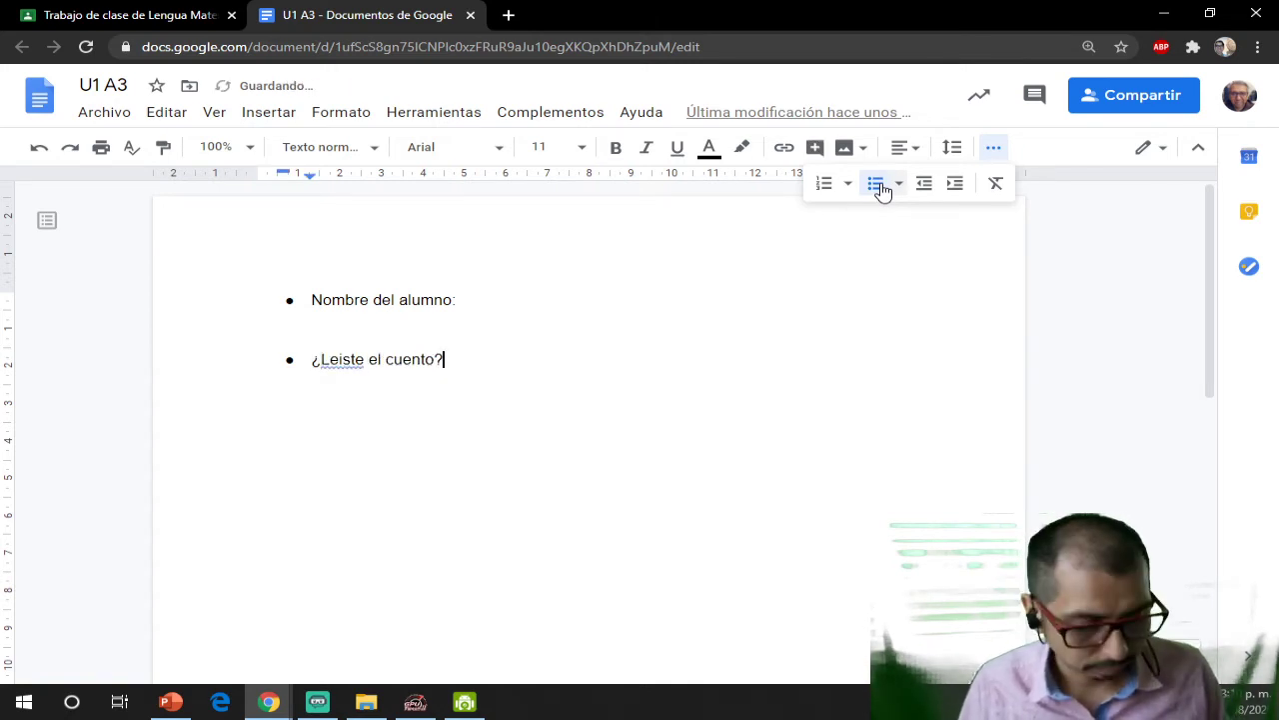
# - Add a third bullet below with the question "¿Quien es el protagonosta?"
pyautogui.press('Return')
pyautogui.click(879, 185)
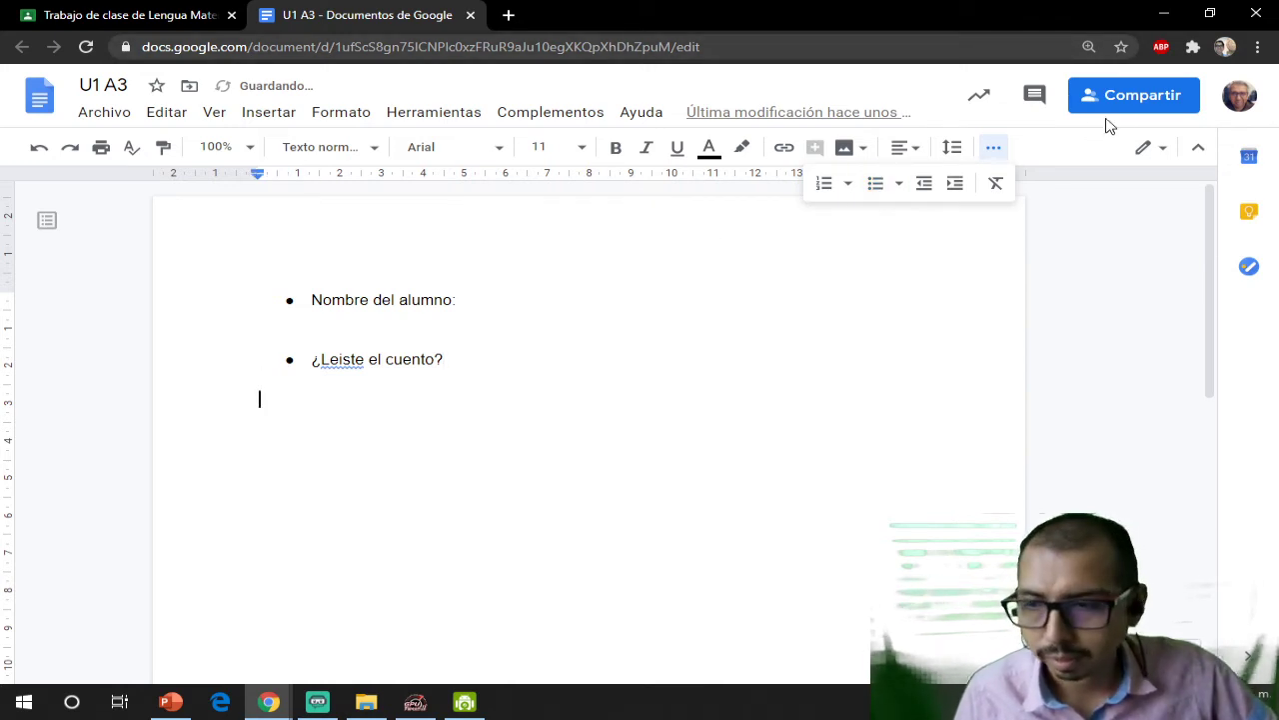
pyautogui.click(875, 190)
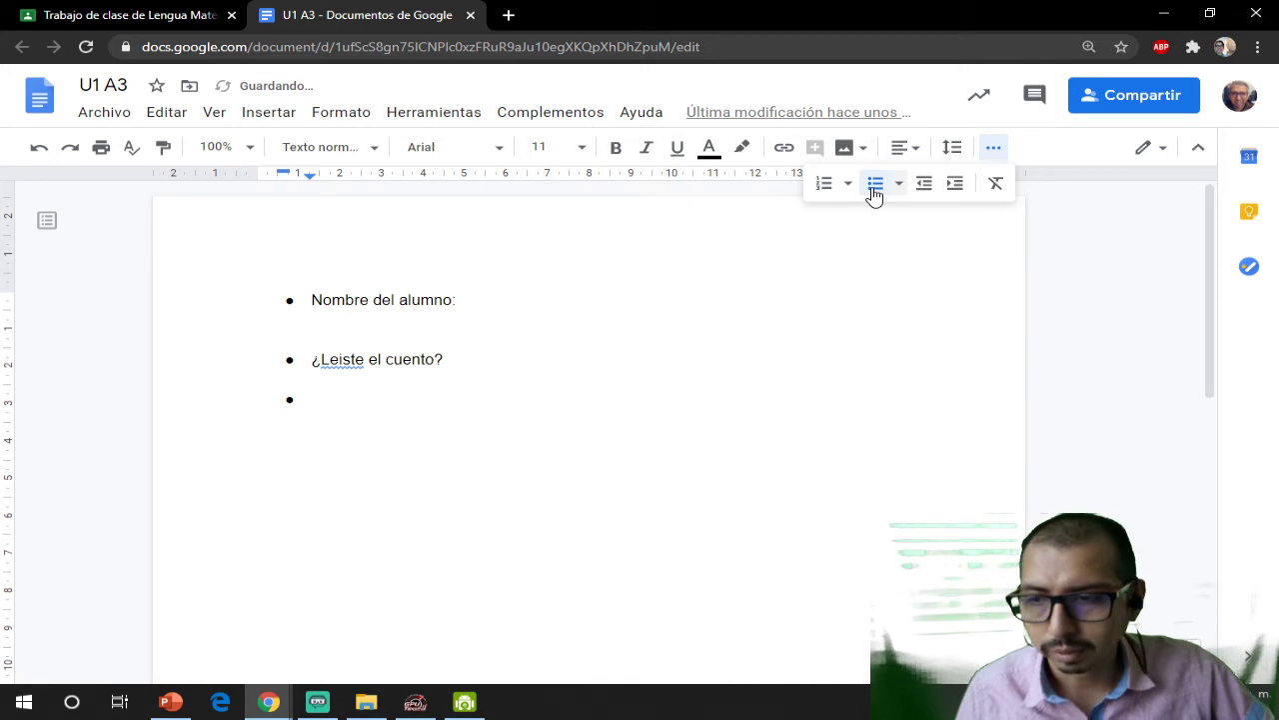
pyautogui.write('Qu')
pyautogui.write('e')
pyautogui.press('BackSpace')
pyautogui.press('BackSpace')
pyautogui.press('BackSpace')
pyautogui.write('Q')
pyautogui.press('BackSpace')
pyautogui.write('¿Qu')
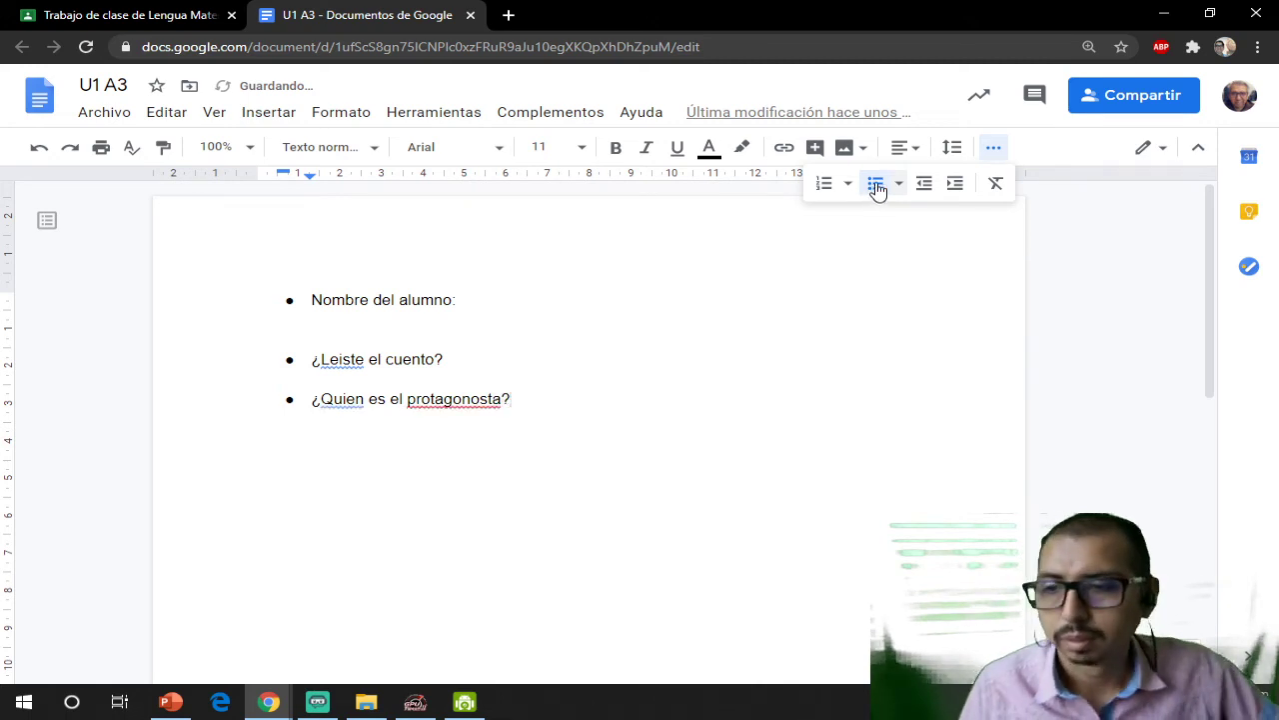
# - Correct the misspelled words in the two questions to "protagonista", "Quién" and "Leíste"
pyautogui.rightClick(492, 399)
pyautogui.click(529, 447)
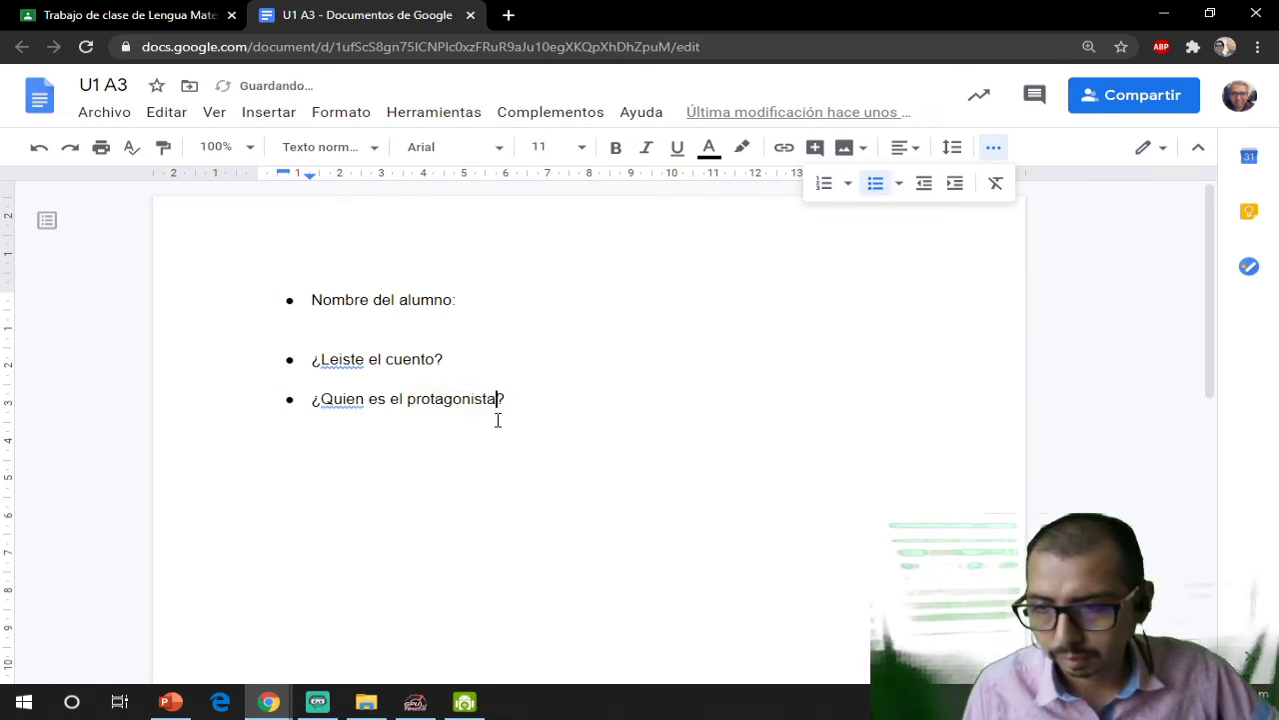
pyautogui.rightClick(344, 404)
pyautogui.click(386, 457)
pyautogui.click(467, 375)
pyautogui.click(400, 410)
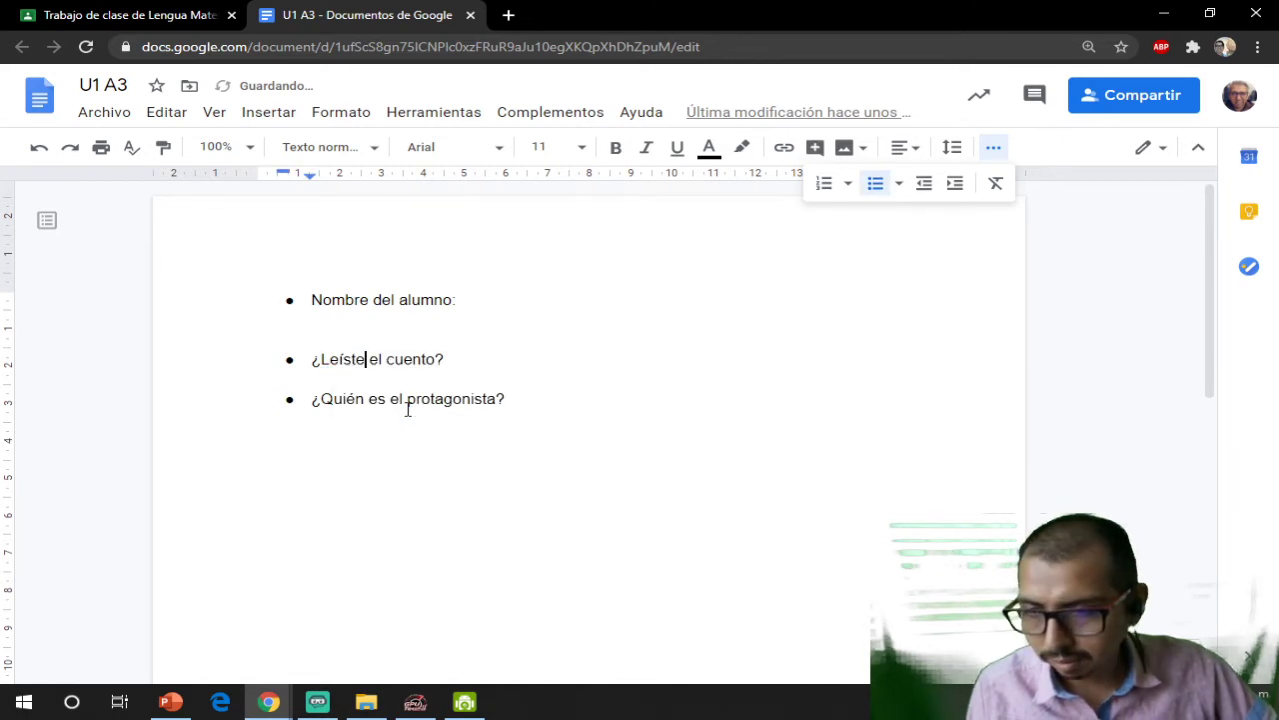
# - Add blank answer space below "¿Leíste el cuento?" and extra blank space below "Nombre del alumno:"
pyautogui.click(495, 375)
pyautogui.press('Return')
pyautogui.press('Return')
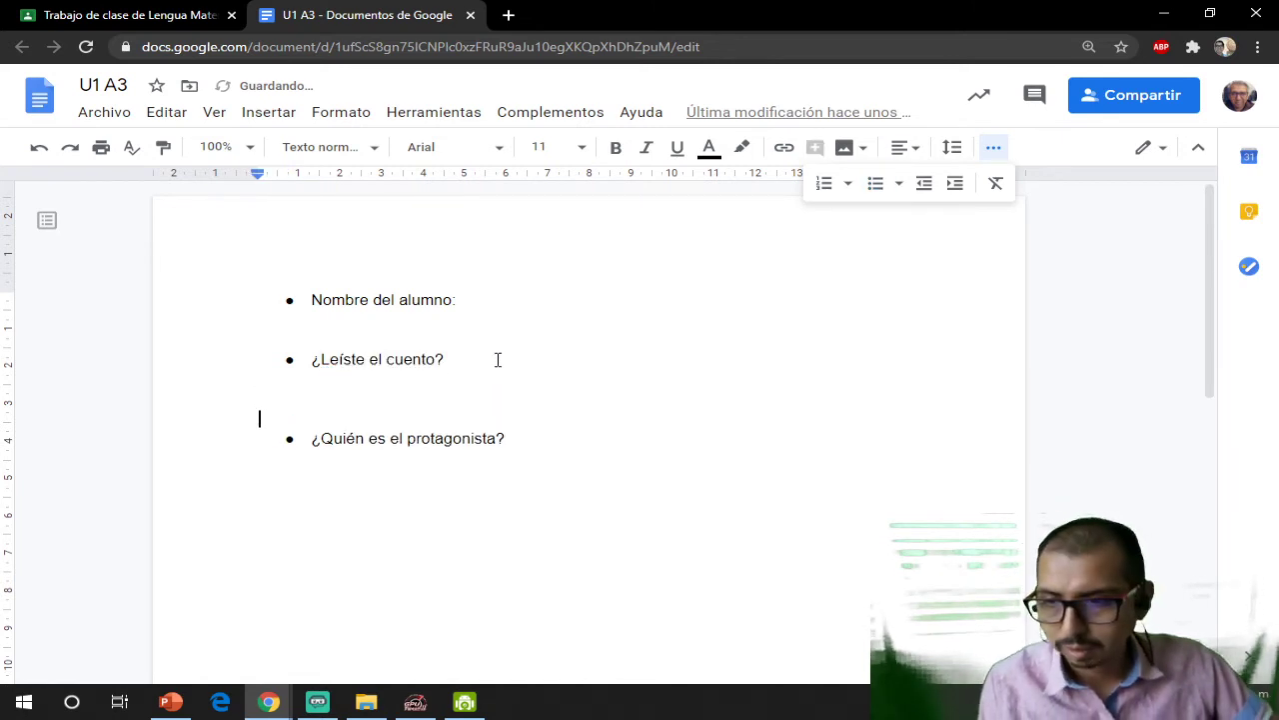
pyautogui.press('Return')
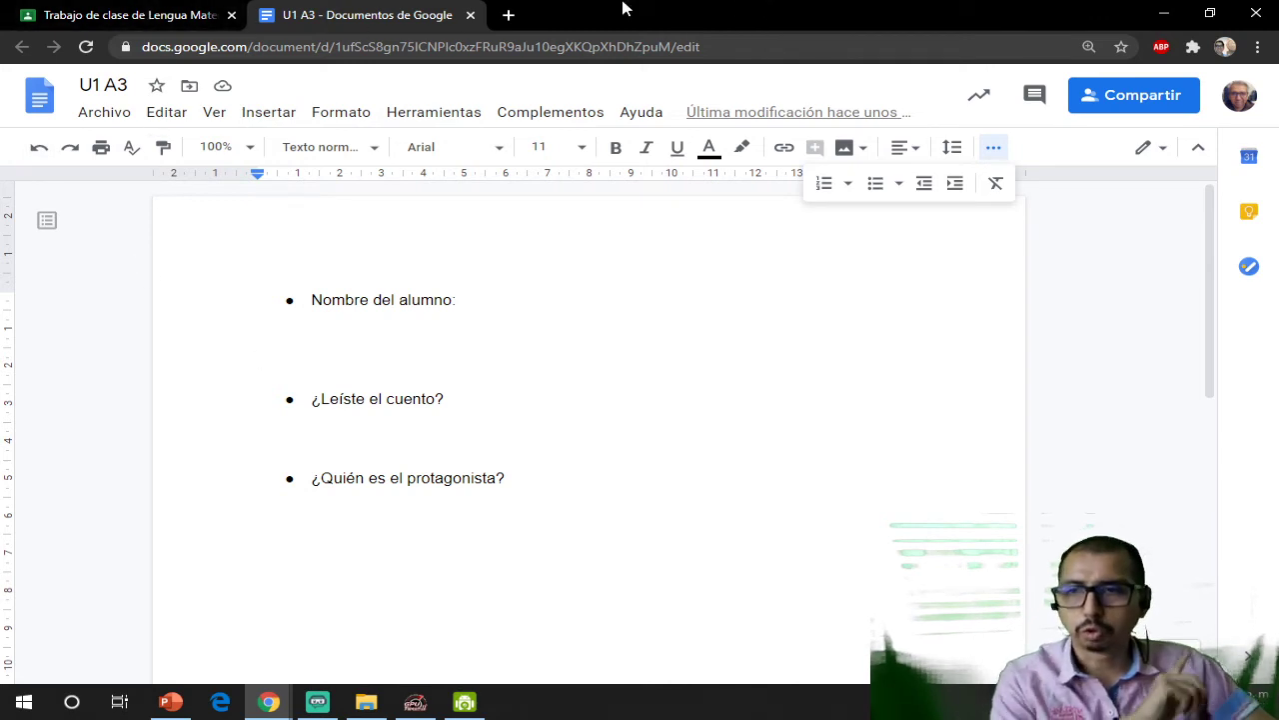
# - Close the question document and start creating a new evaluation guide for the U1 A3 Cuestionario assignment
pyautogui.click(469, 15)
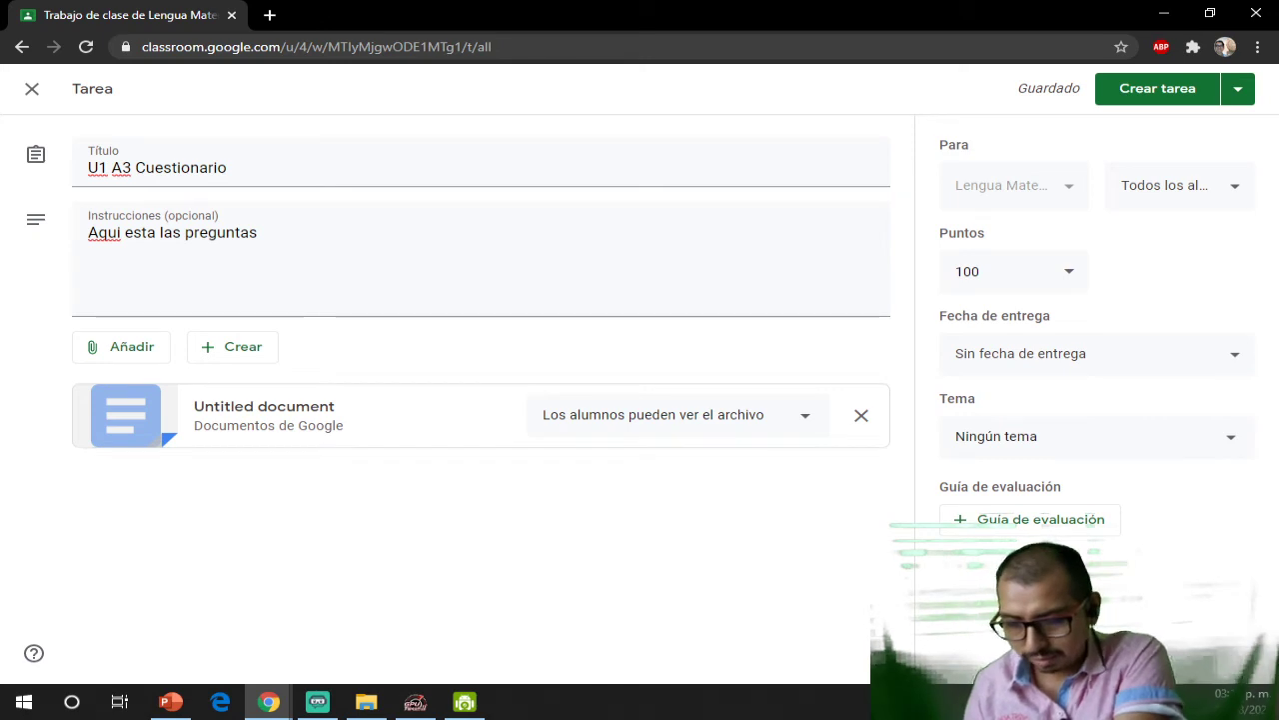
pyautogui.click(1032, 523)
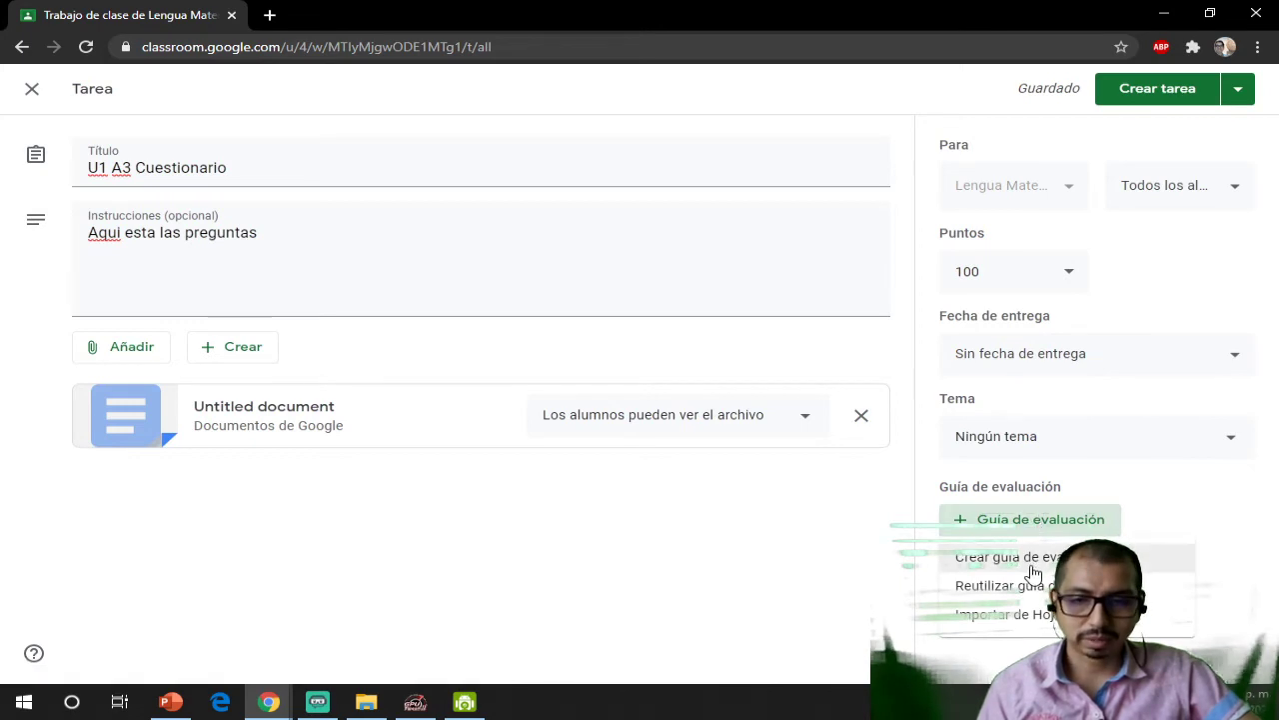
pyautogui.click(1035, 566)
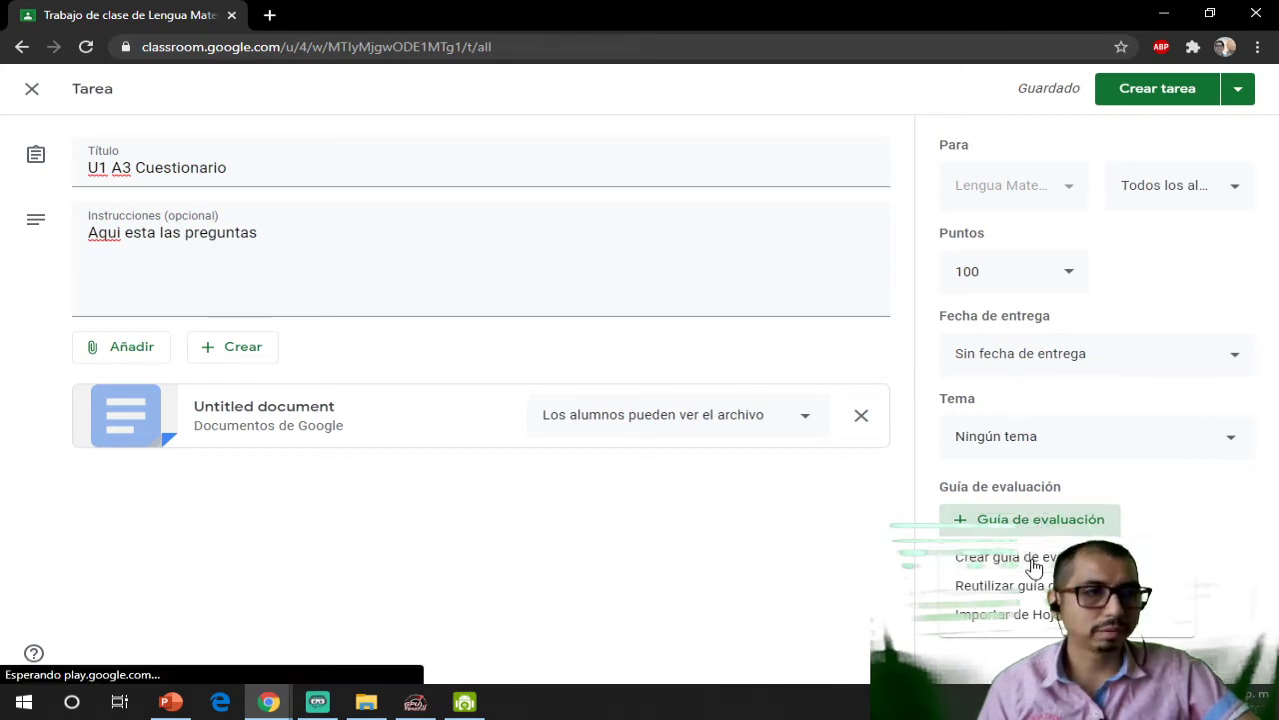
# - Title the first criterion "Rubrica del trabajo" and describe it as "Criterio 1"
pyautogui.click(197, 346)
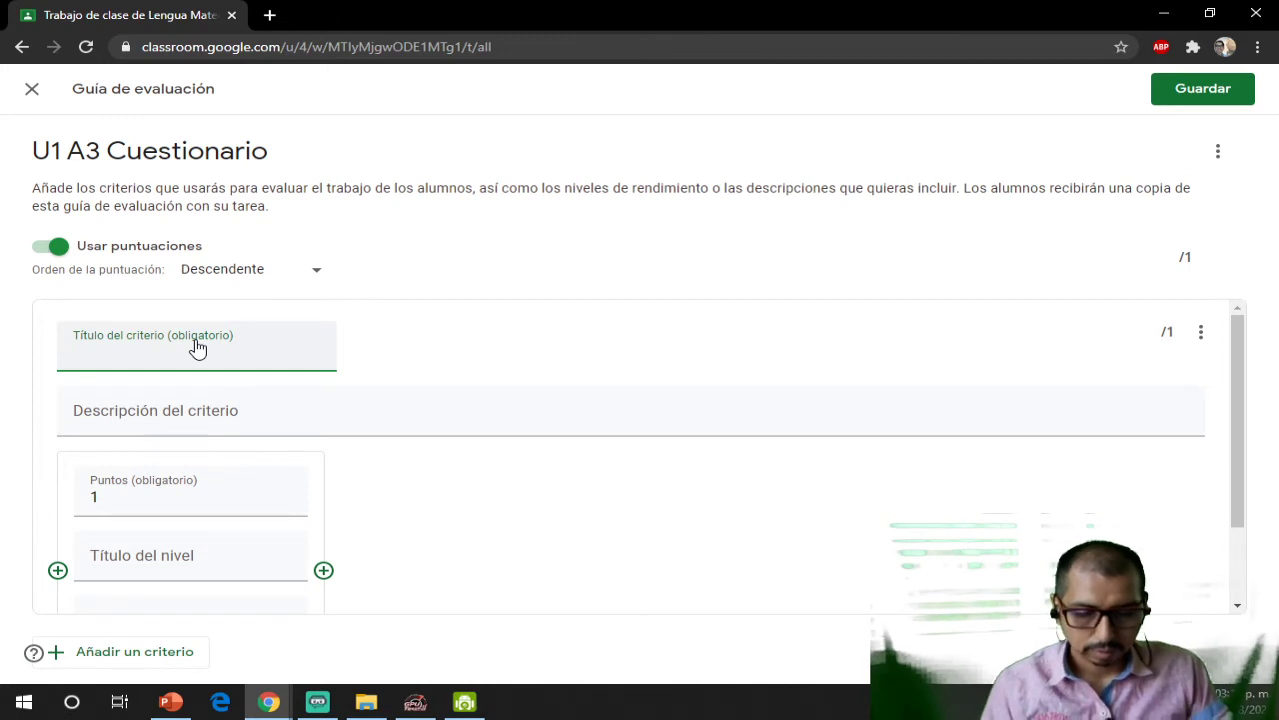
pyautogui.write('Rubrica del trab')
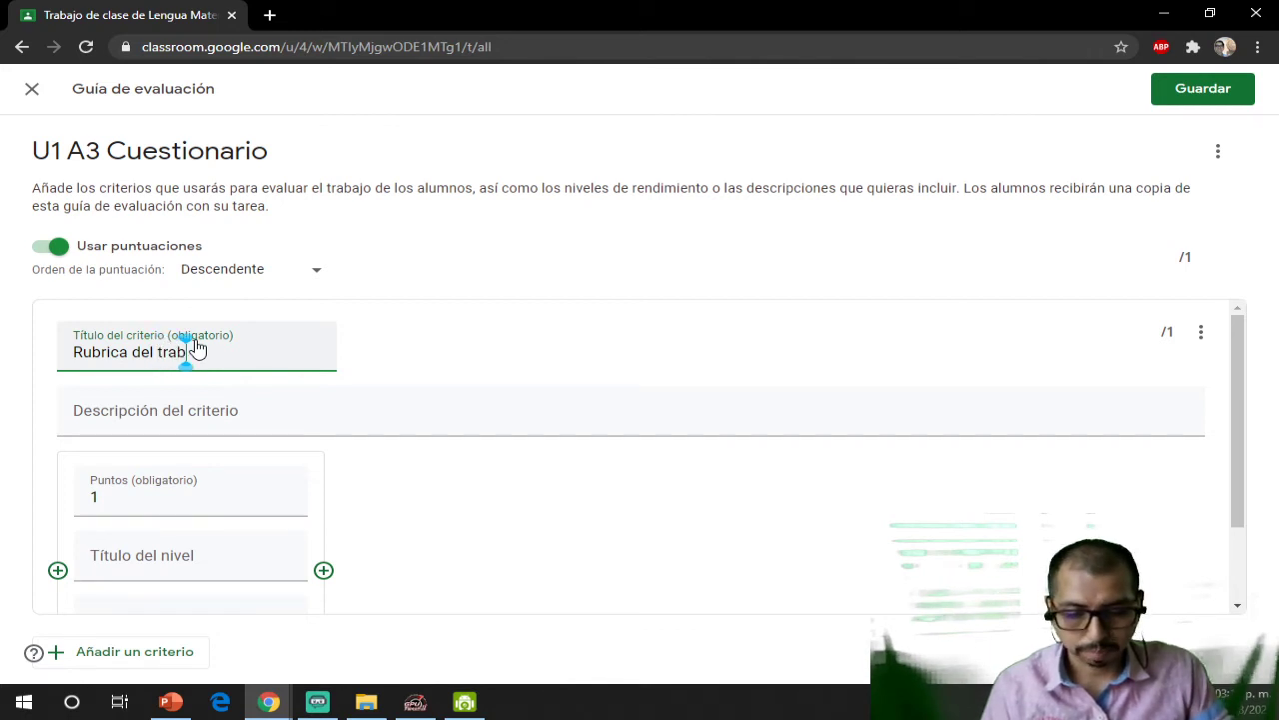
pyautogui.write('a')
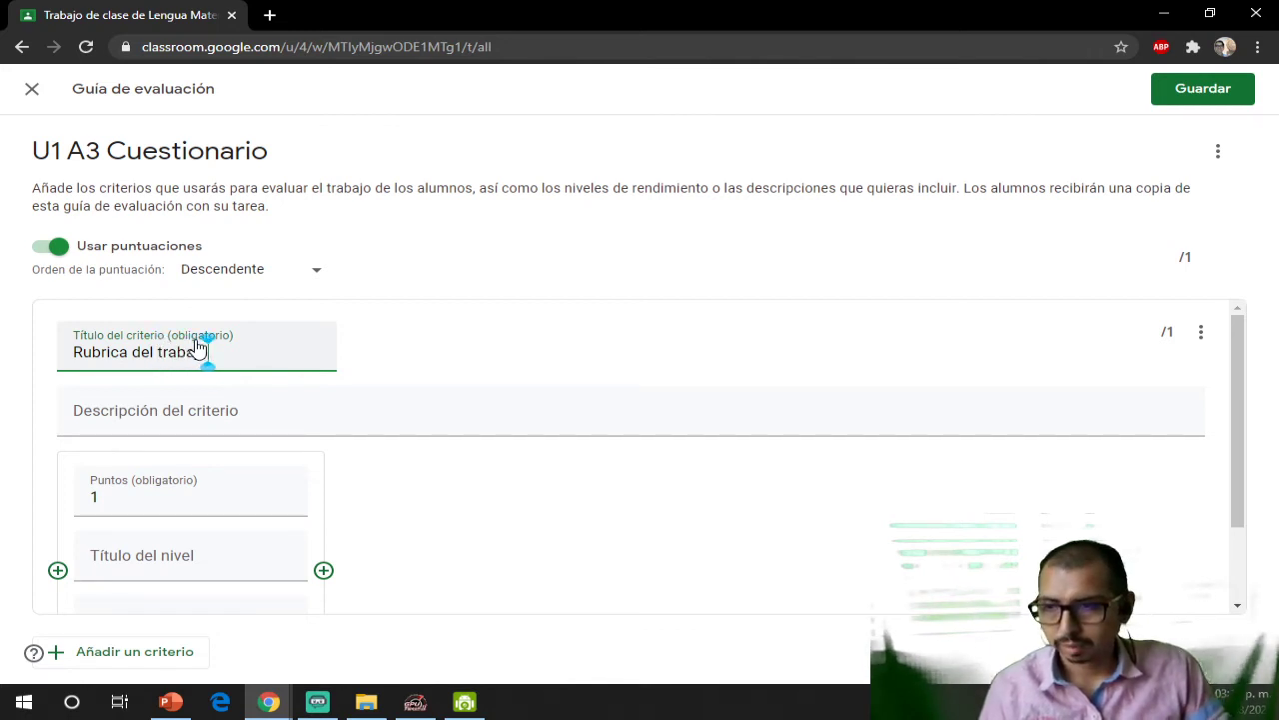
pyautogui.press('BackSpace')
pyautogui.press('BackSpace')
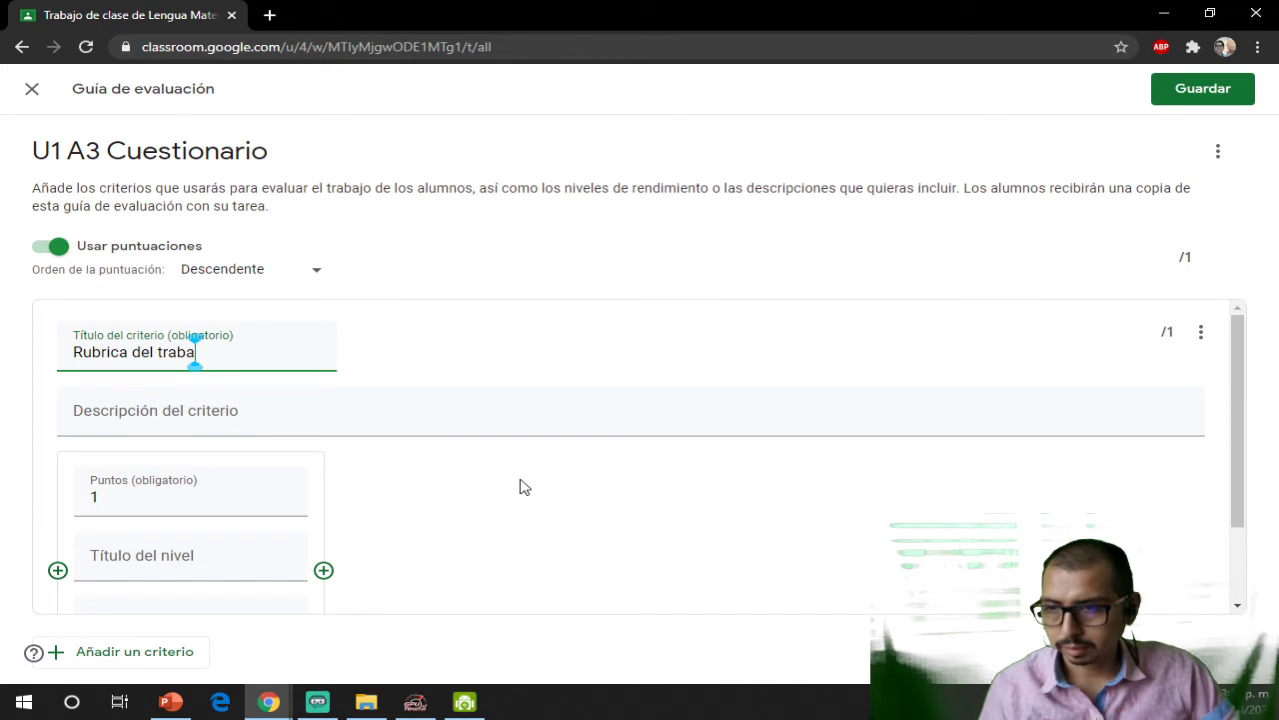
pyautogui.write('jop')
pyautogui.press('BackSpace')
pyautogui.click(104, 409)
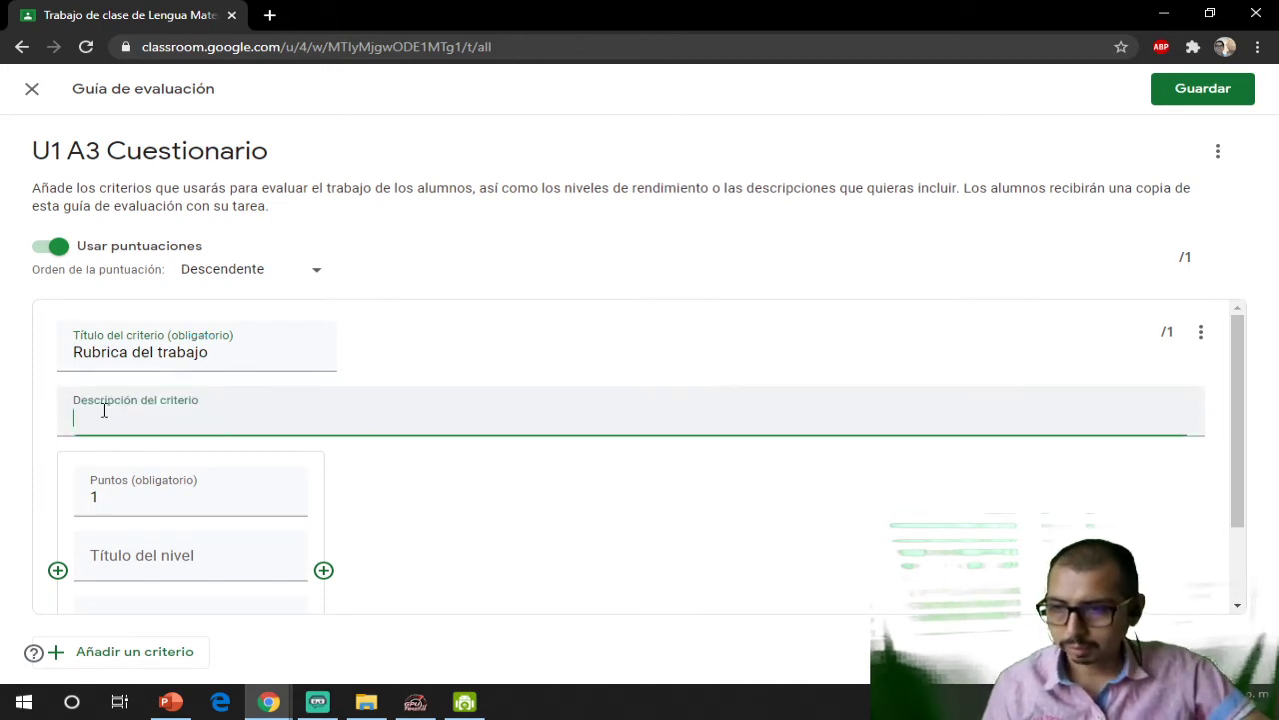
pyautogui.write('Criterio 1')
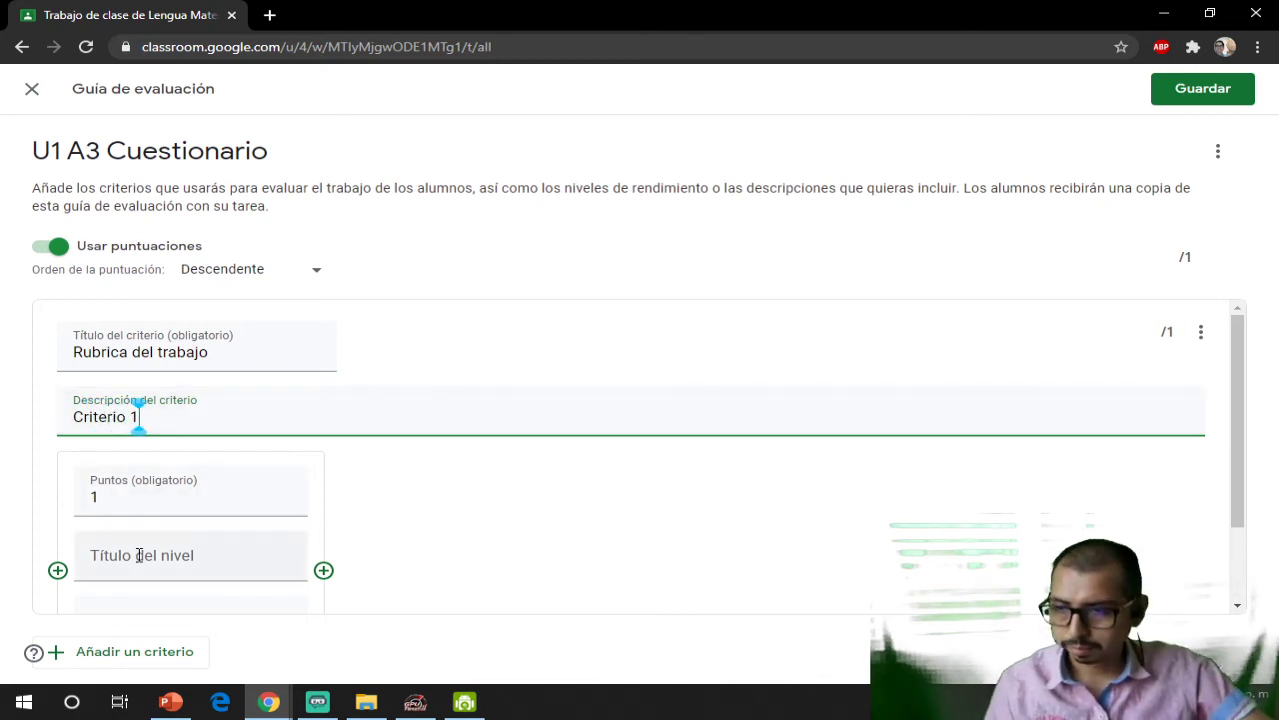
# - Define the criterion's first level with 2 points, the title "Contesto?" and the description "Contestaste las 3 pregntas"
pyautogui.click(285, 495)
pyautogui.click(206, 489)
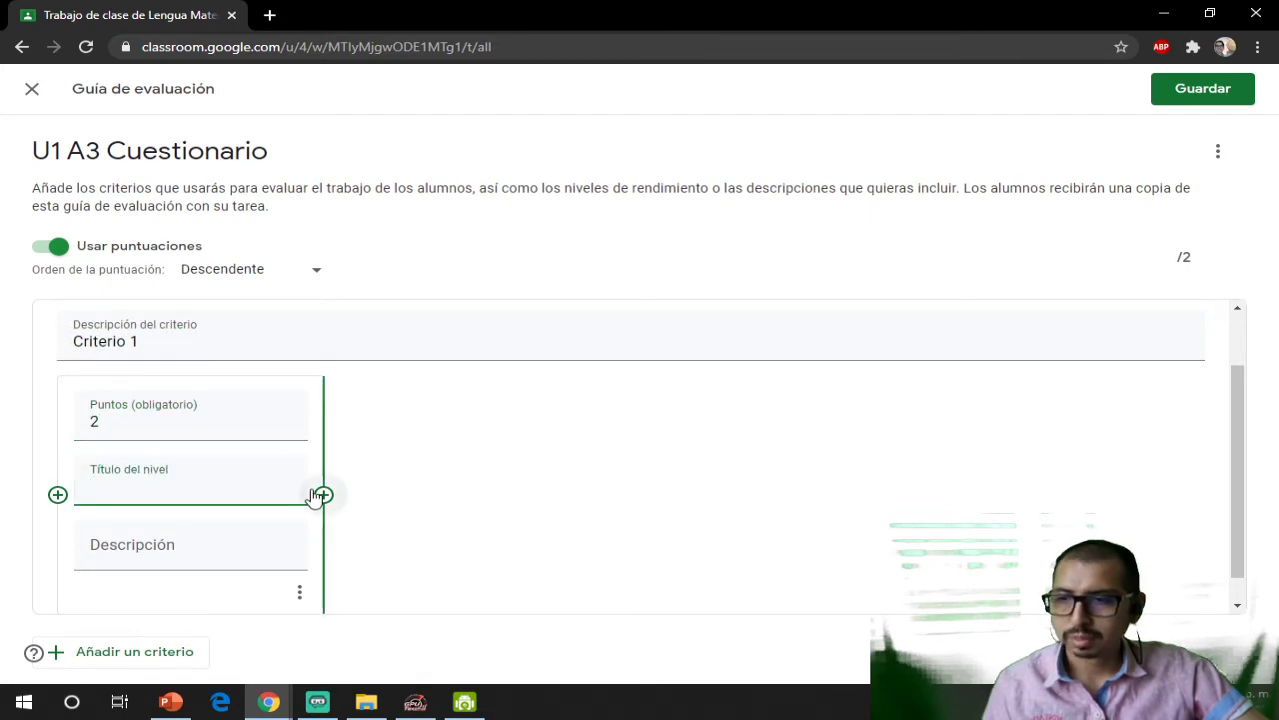
pyautogui.scroll(-1, 105, 505)
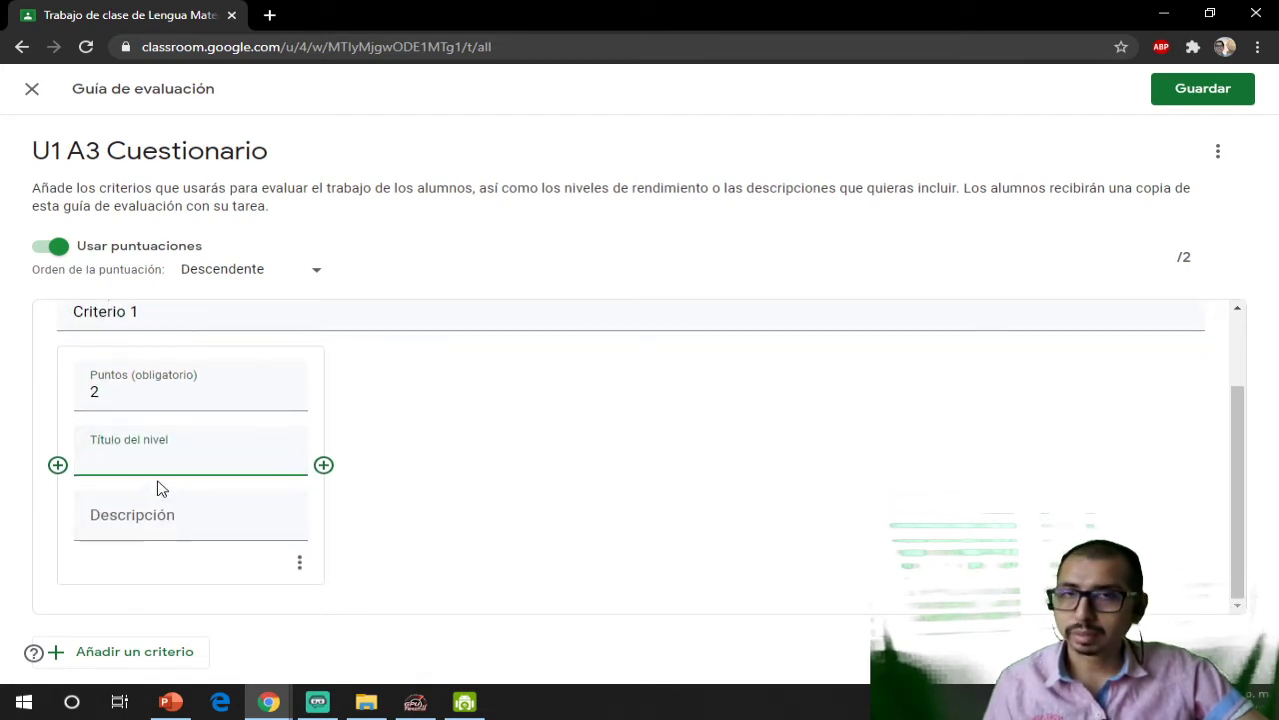
pyautogui.write('Conte')
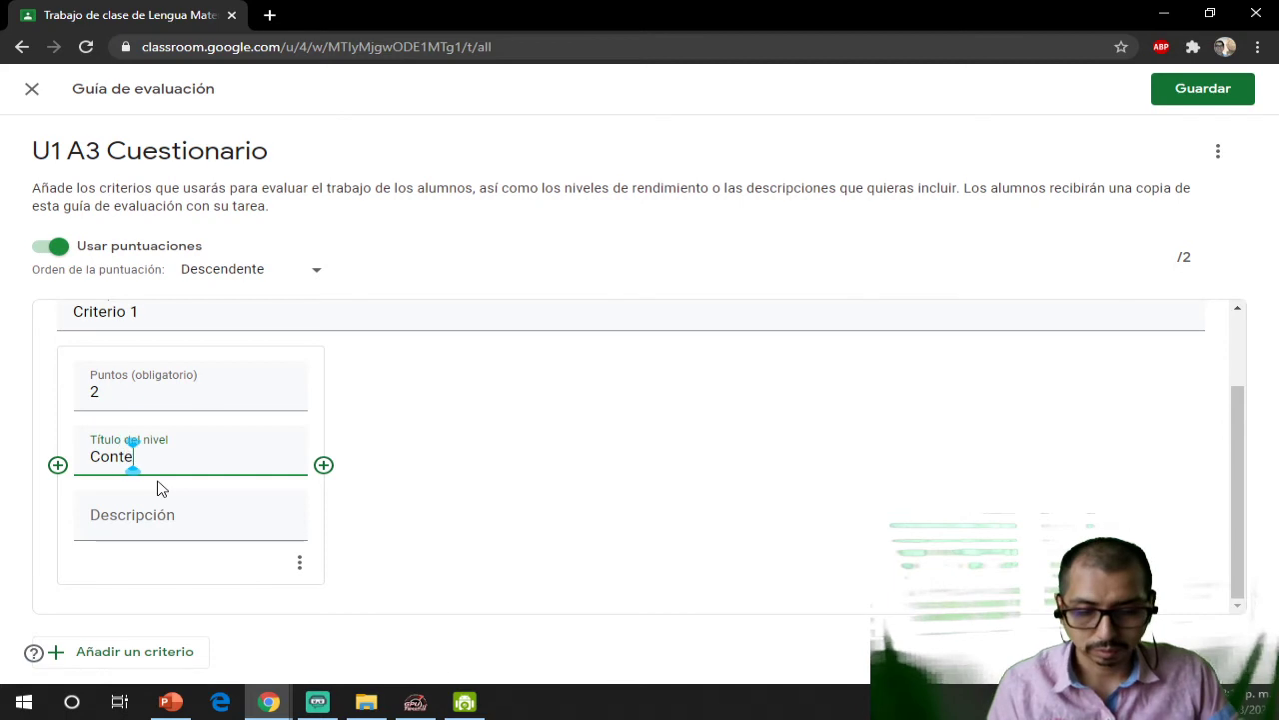
pyautogui.write('sto?')
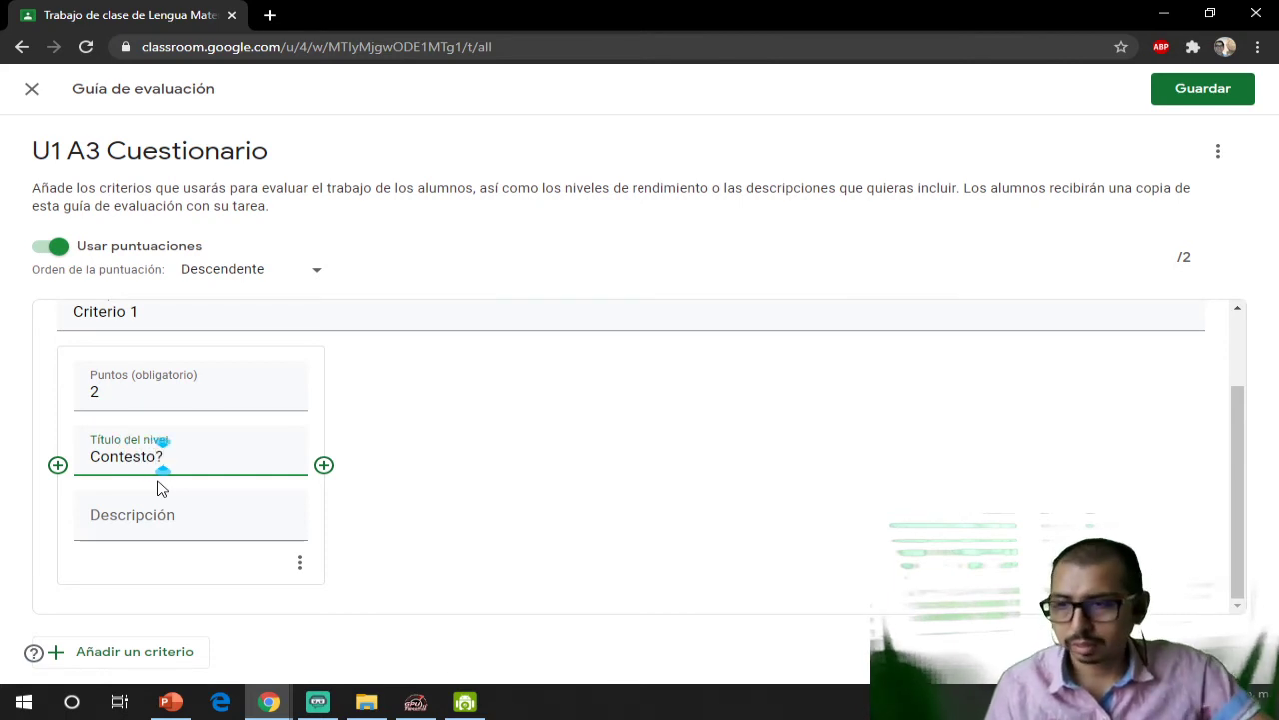
pyautogui.click(148, 515)
pyautogui.write('Co')
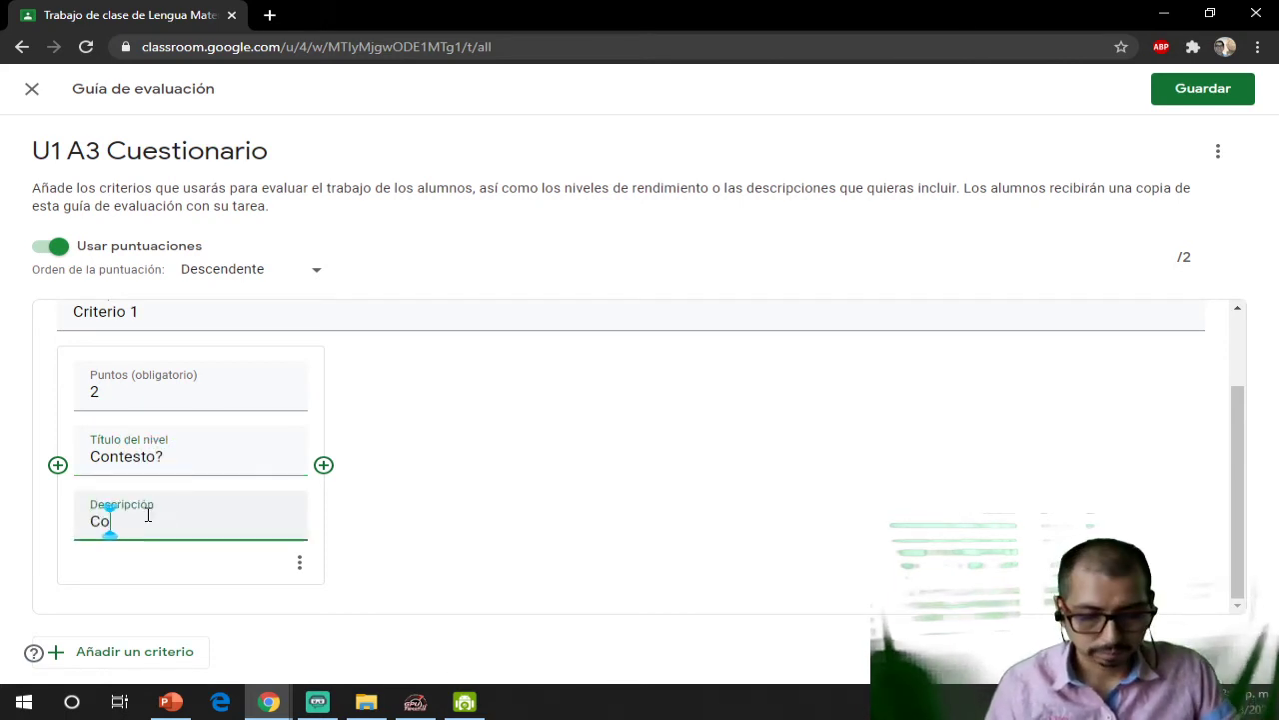
pyautogui.write('ntestaste l')
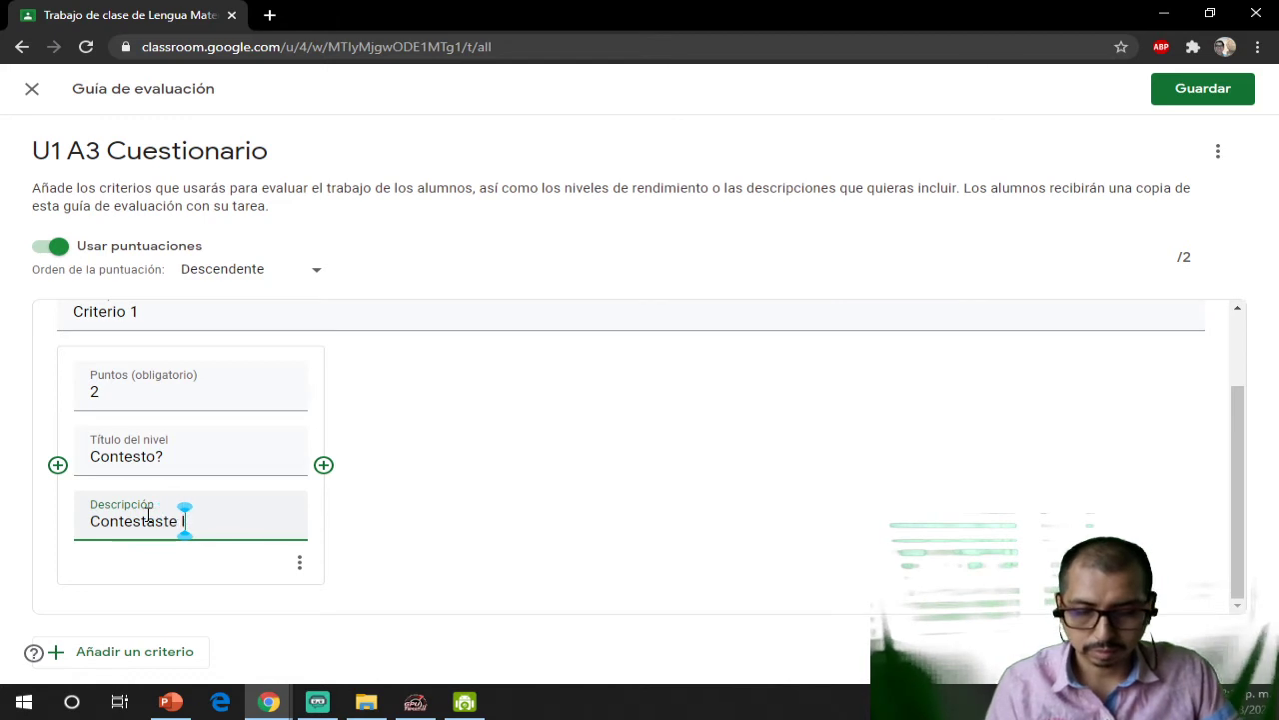
pyautogui.write('as 3 pregntas')
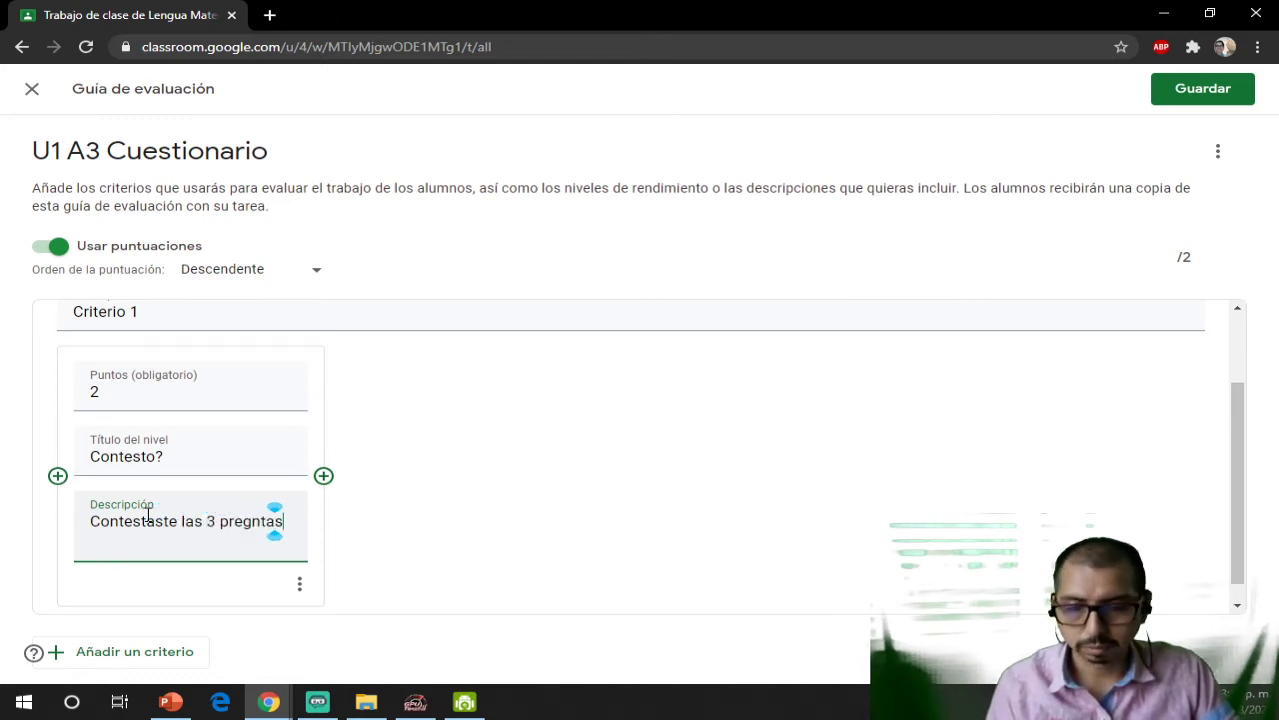
# - Add a 1-point level titled "Contesto?" with description "Faltan respuestas", and correct the first level's misspelled word to "preguntas"
pyautogui.click(326, 478)
pyautogui.write('1')
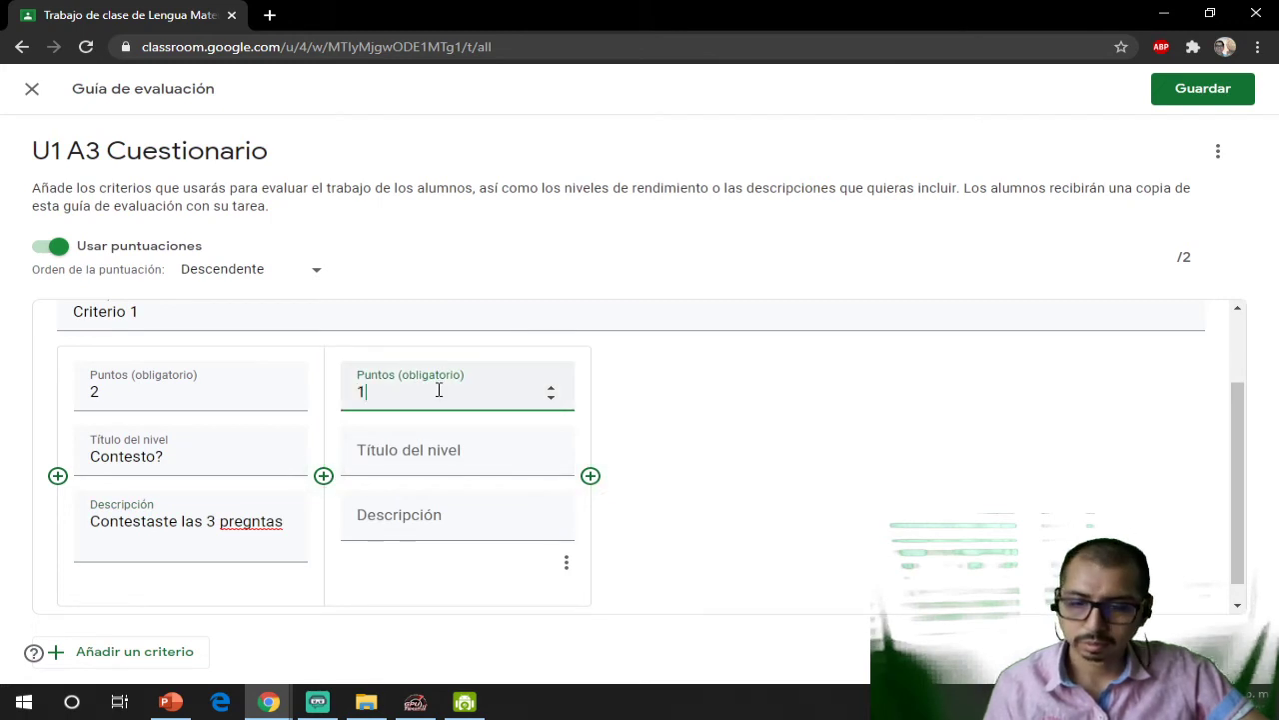
pyautogui.click(403, 466)
pyautogui.write('Contesto?')
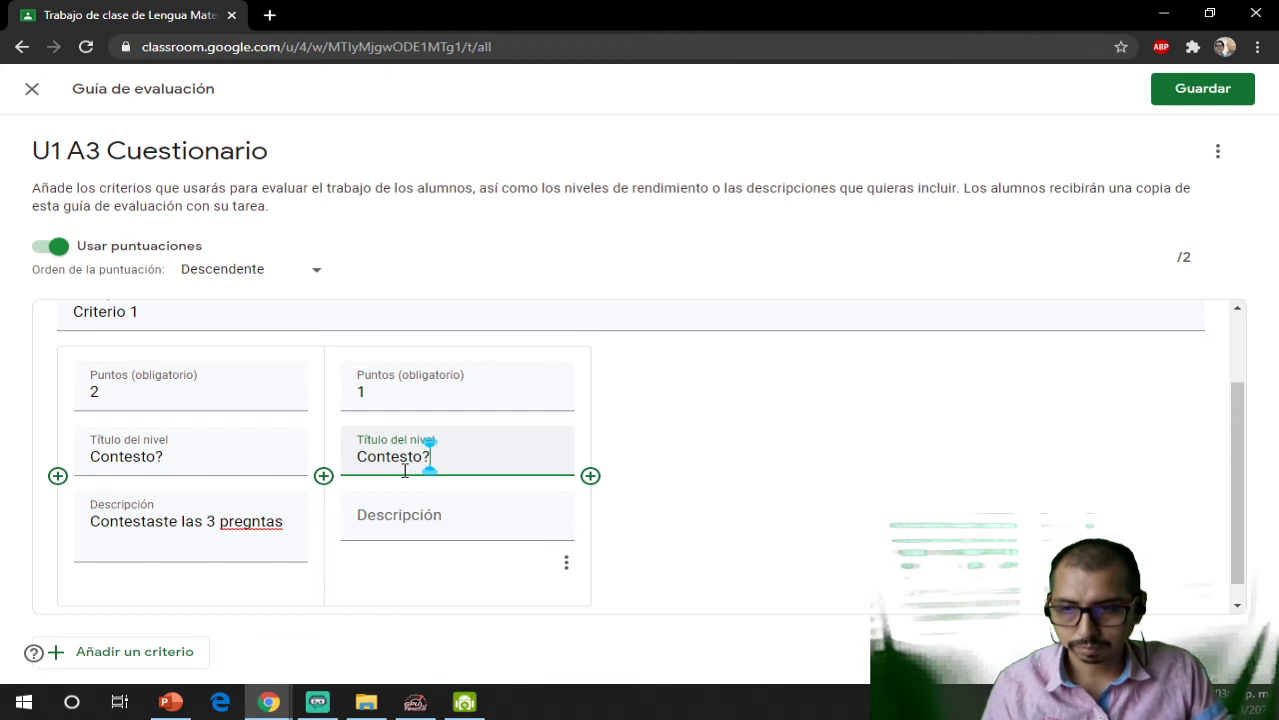
pyautogui.press('BackSpace')
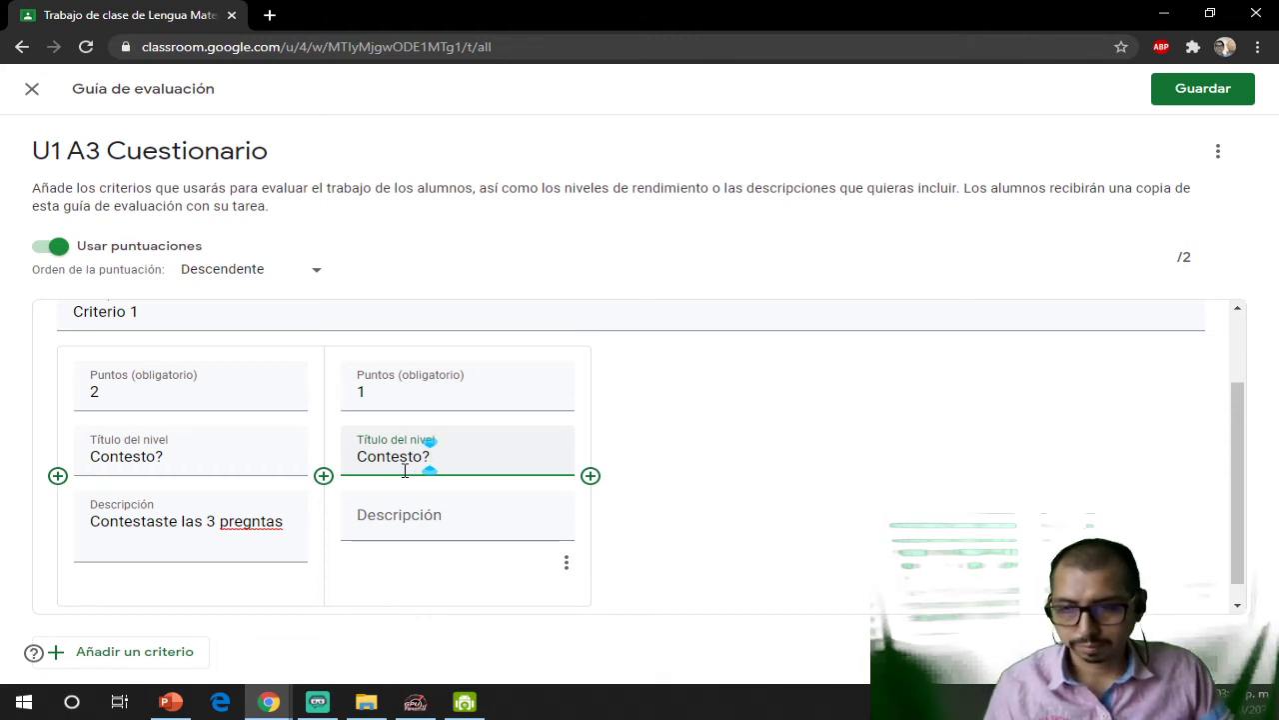
pyautogui.press('Tab')
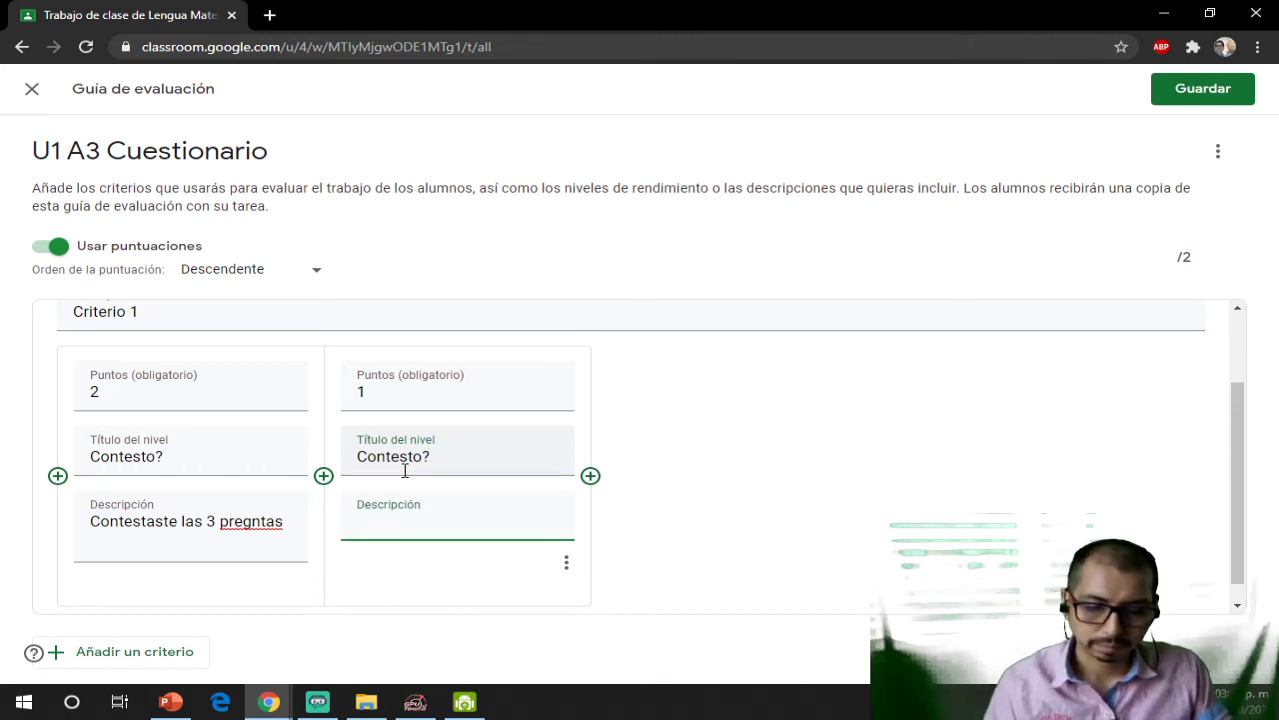
pyautogui.write('Fall')
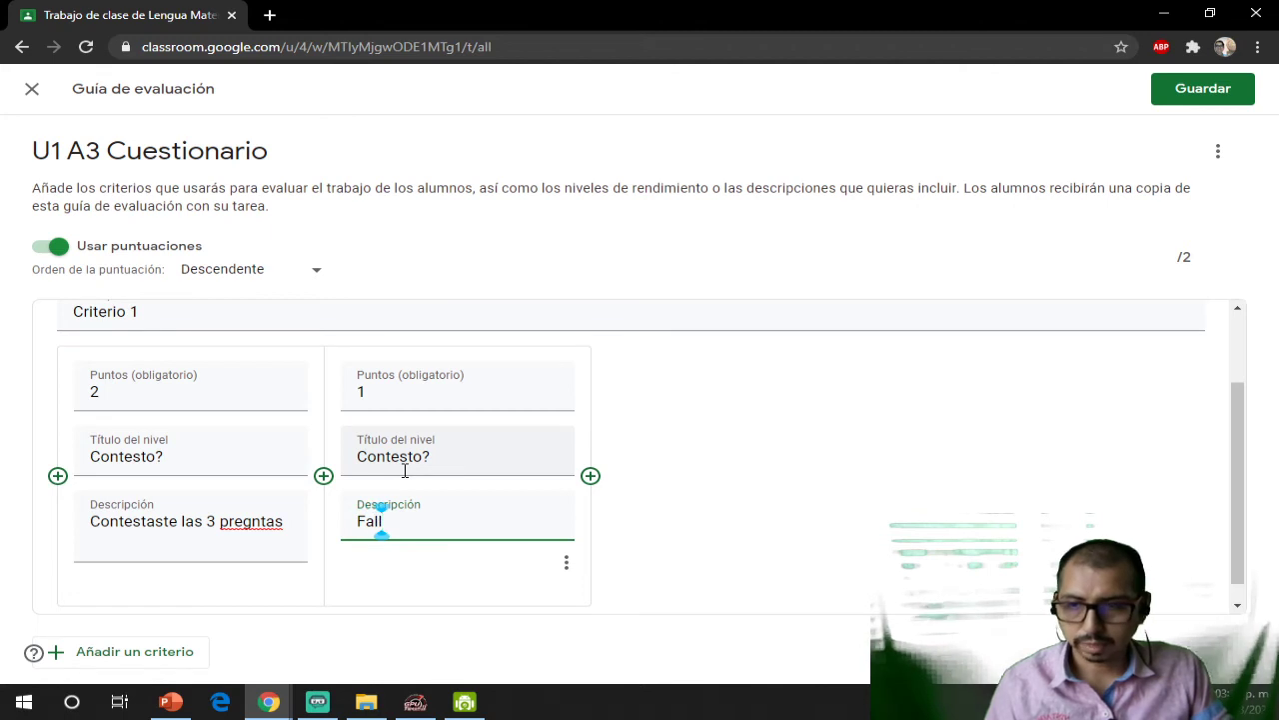
pyautogui.press('BackSpace')
pyautogui.write('tan respuestas')
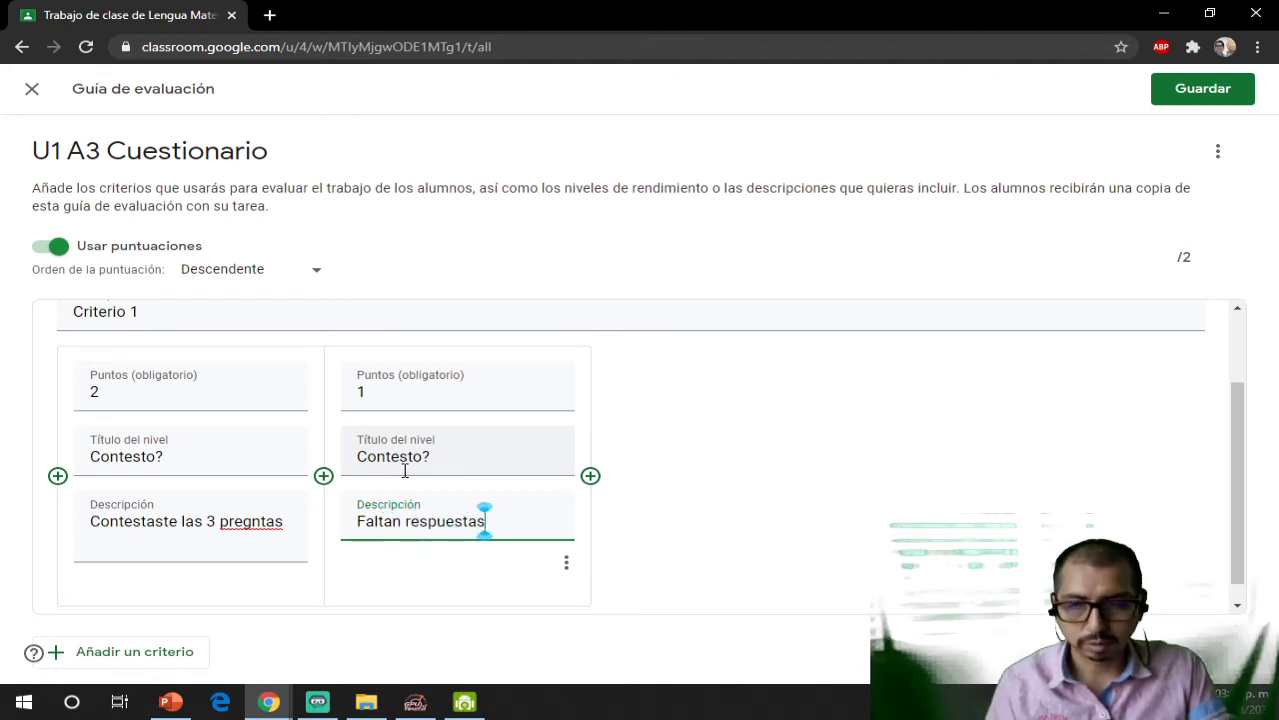
pyautogui.rightClick(250, 521)
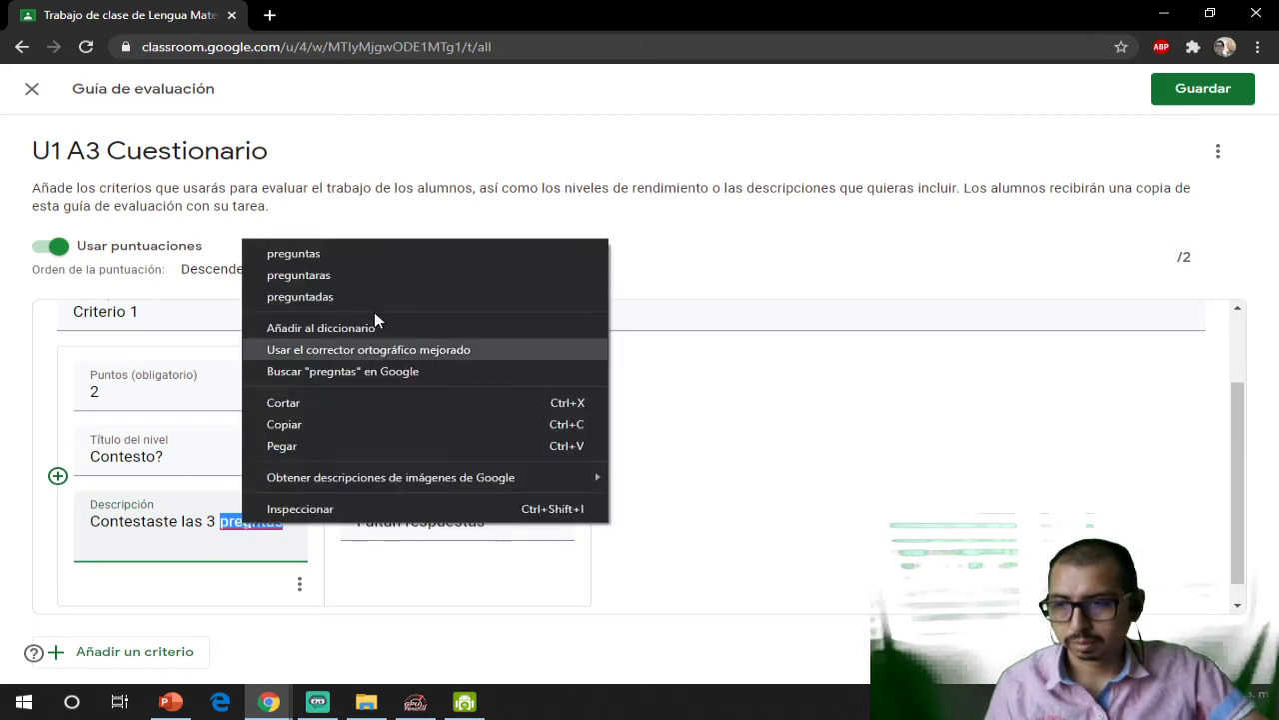
pyautogui.click(383, 258)
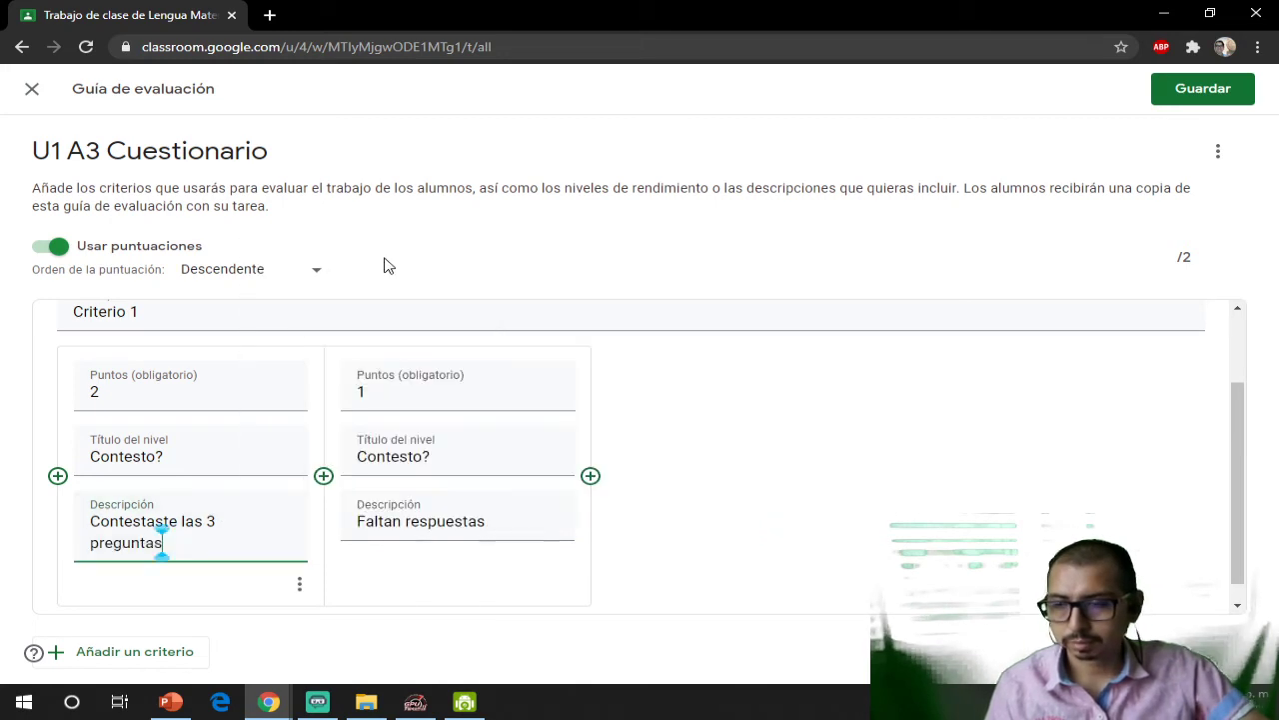
# - Add a criterion titled "Portada" described as "la portada debe tener Nombre de la escuela, Nombre del alumno, Grado, nombre del profesor y fecha"
pyautogui.click(88, 654)
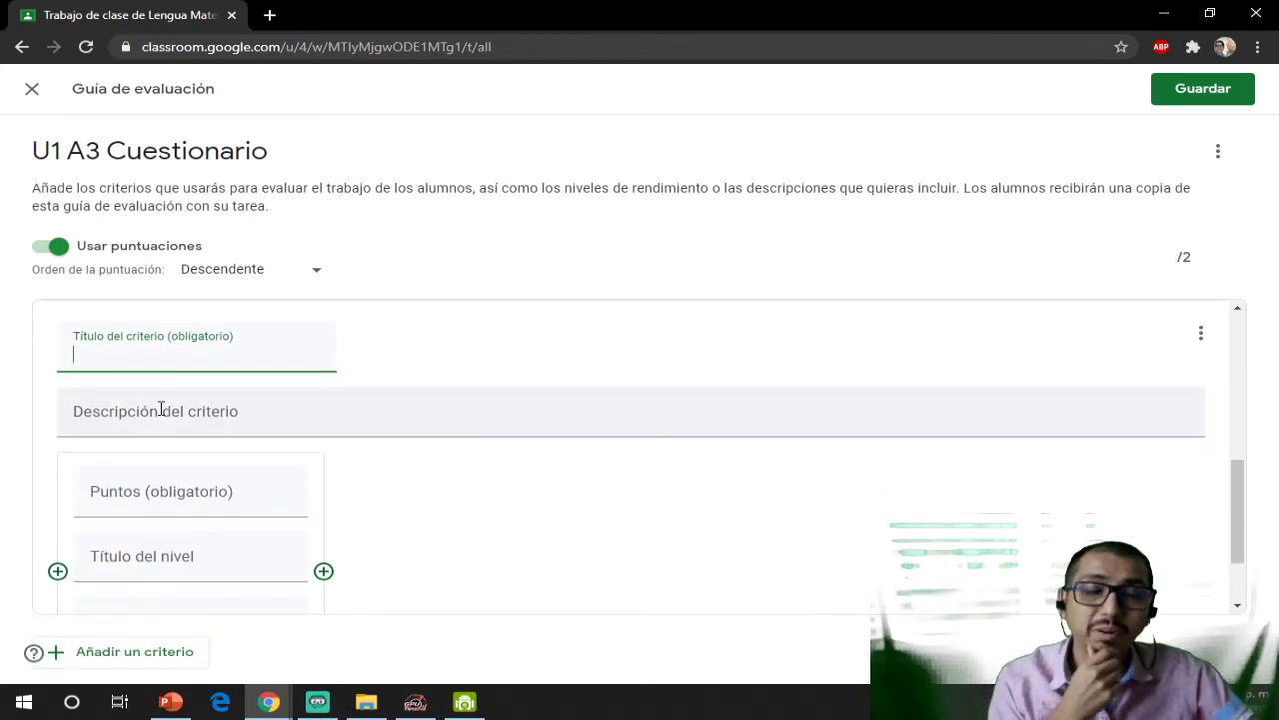
pyautogui.write('Portada')
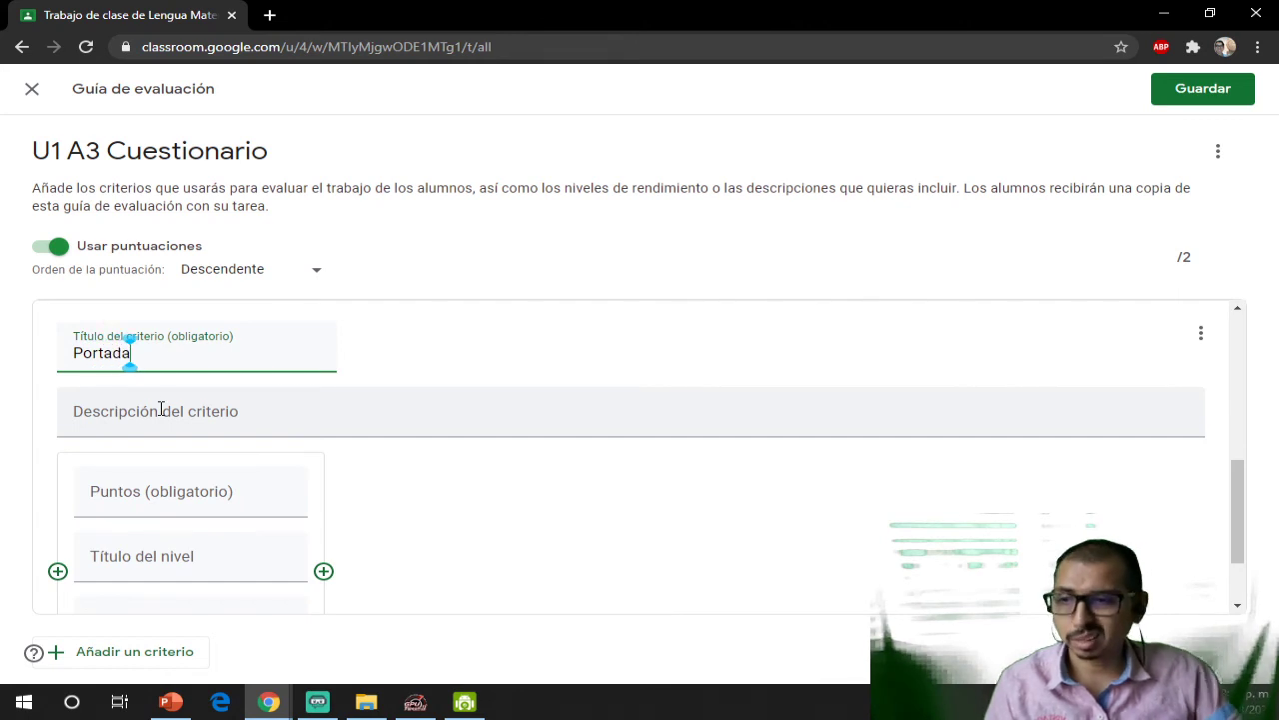
pyautogui.click(234, 416)
pyautogui.write('la por')
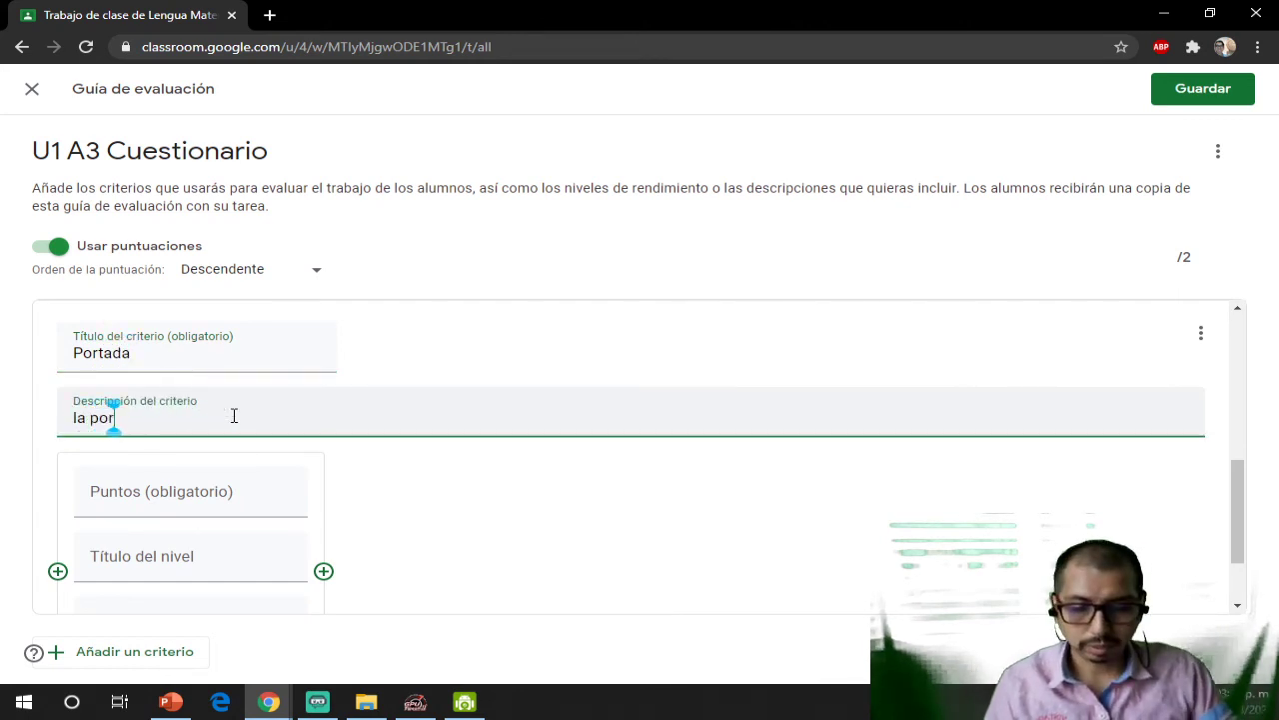
pyautogui.write('tada debe tener ')
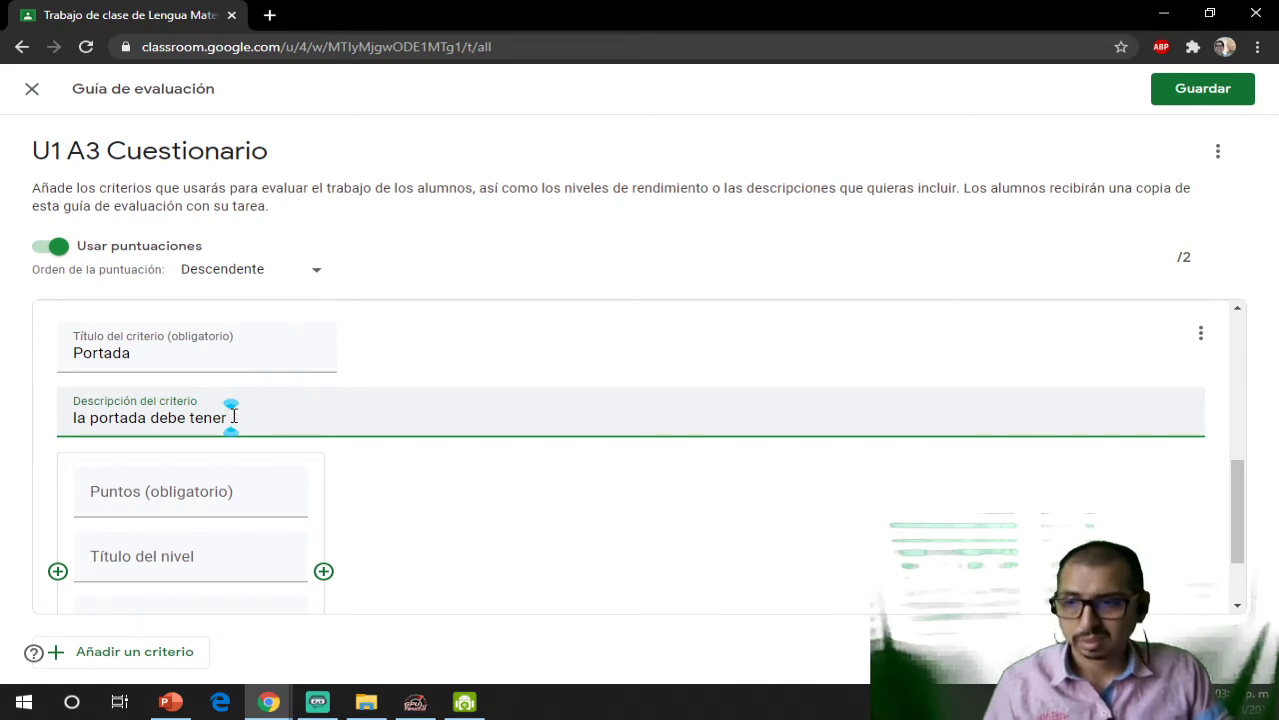
pyautogui.write('Nombre de ')
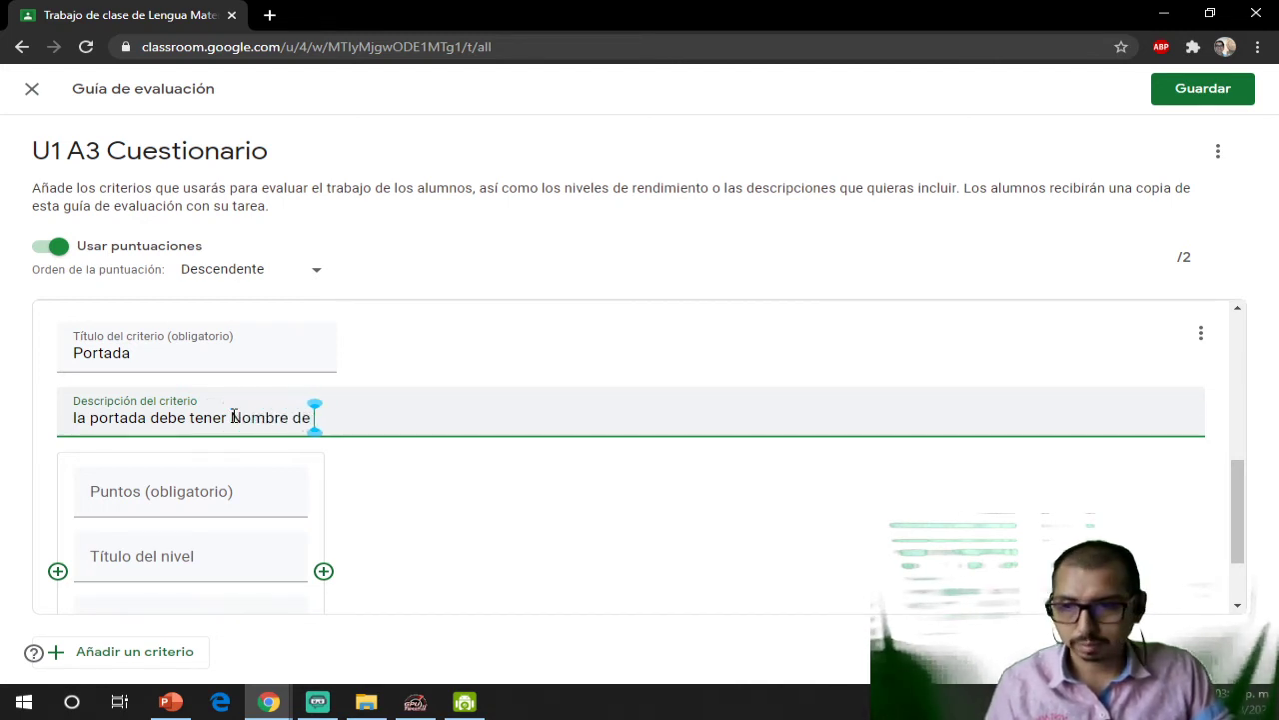
pyautogui.write('la escuela')
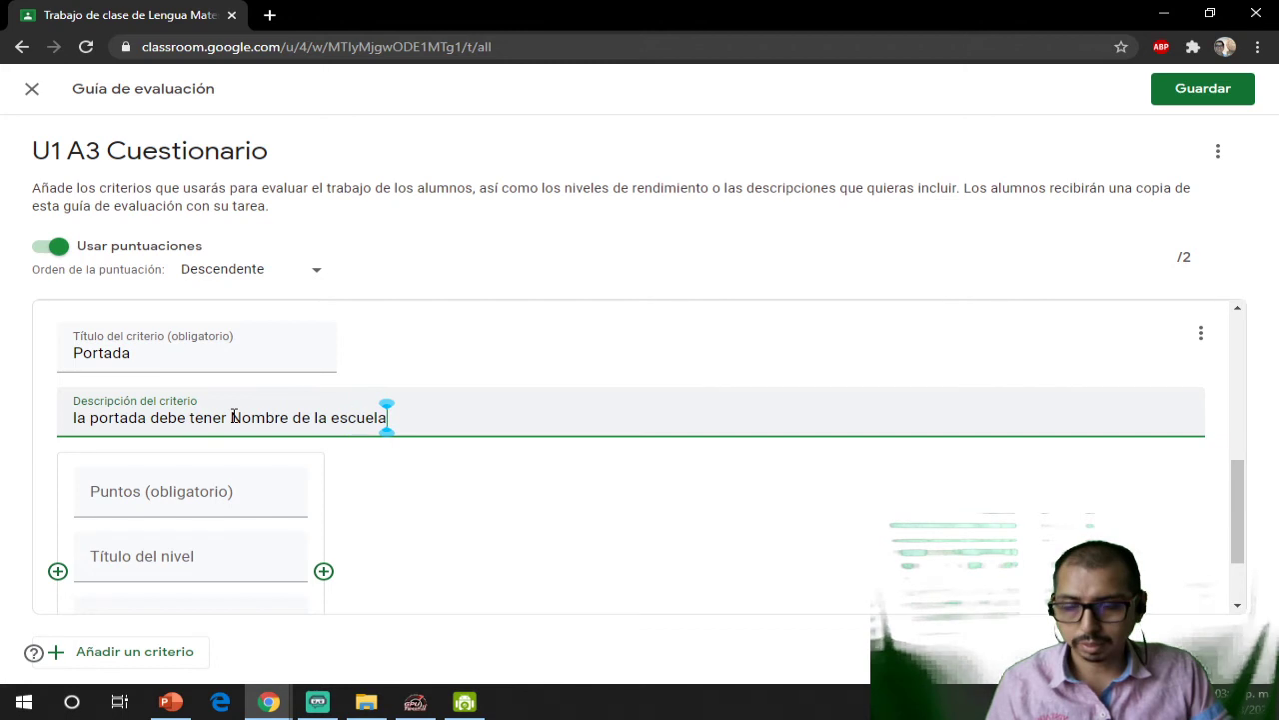
pyautogui.write(', Nombre del al')
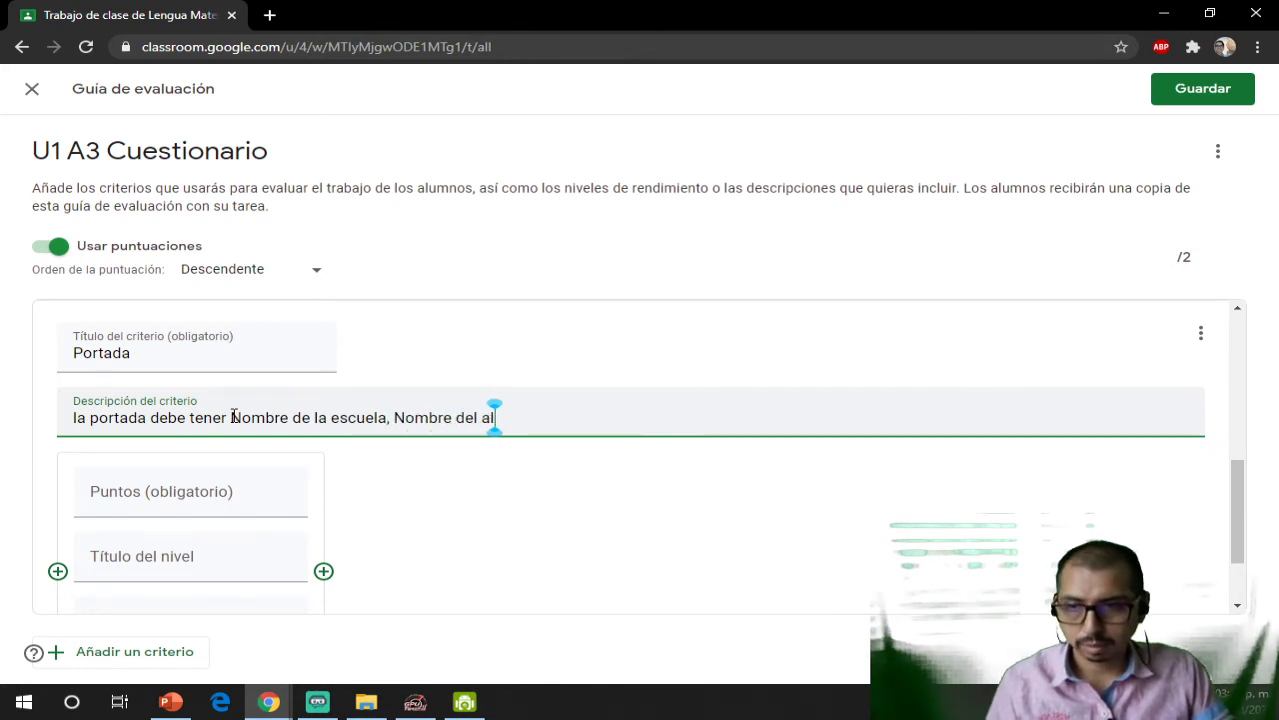
pyautogui.write('umno, Grado, nombre del profesor y fecha')
# - Give the Portada criterion's first level 2 points and the title "Cumple con todo"
pyautogui.click(95, 491)
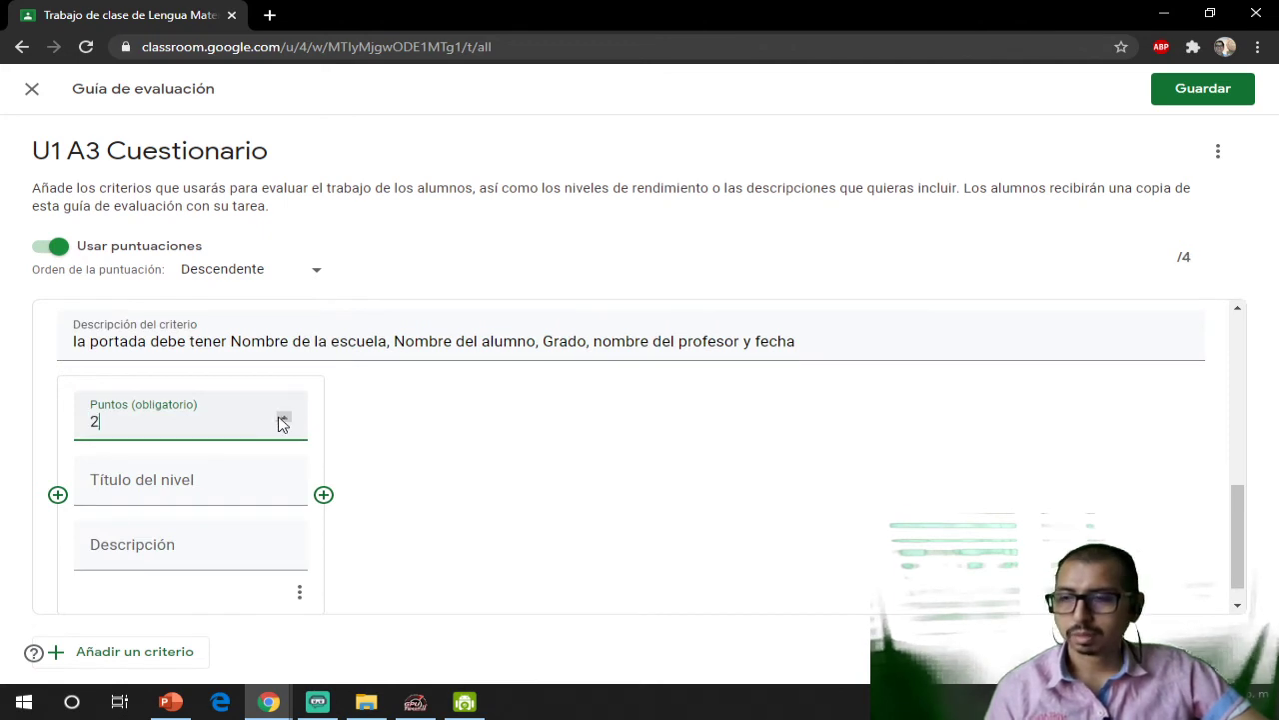
pyautogui.click(194, 493)
pyautogui.write('Cumple con')
pyautogui.write(' toto')
pyautogui.press('BackSpace')
pyautogui.press('BackSpace')
pyautogui.write('d')
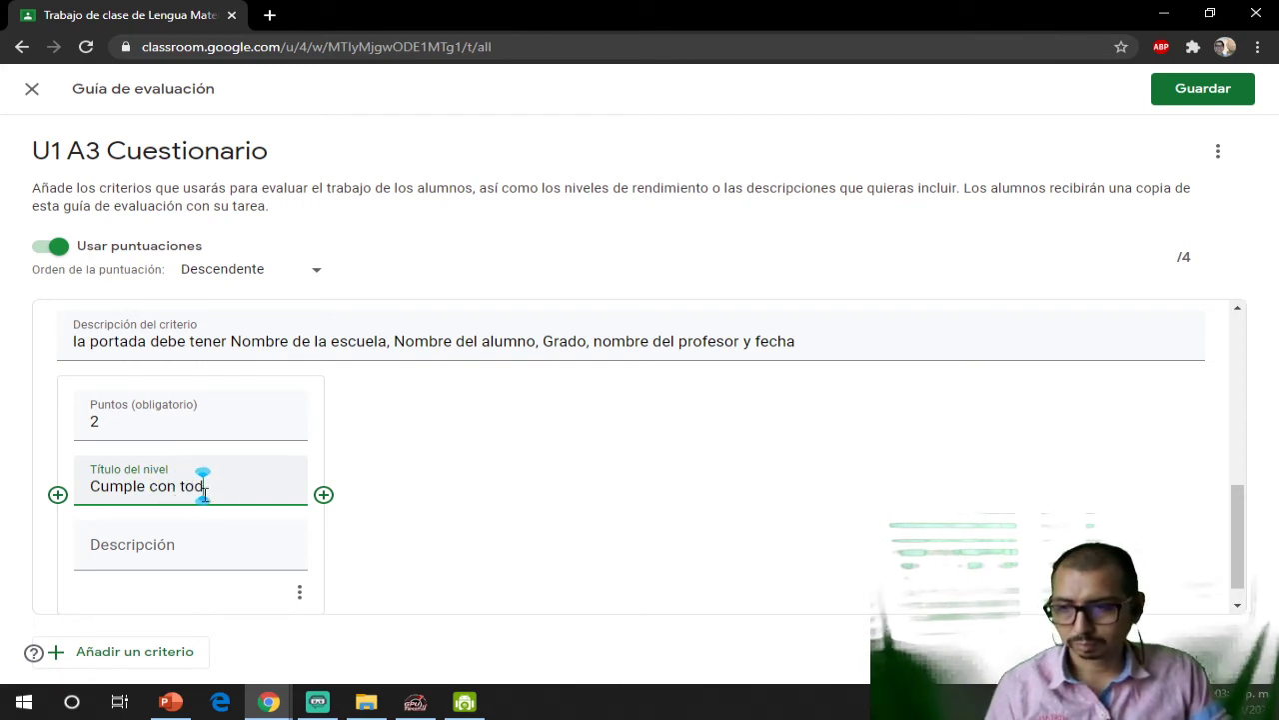
pyautogui.write('os')
pyautogui.press('BackSpace')
# - Describe the 2-point Portada level as "Cumplio con todo lo requerido"
pyautogui.click(181, 545)
pyautogui.write('Cumplio con todo ')
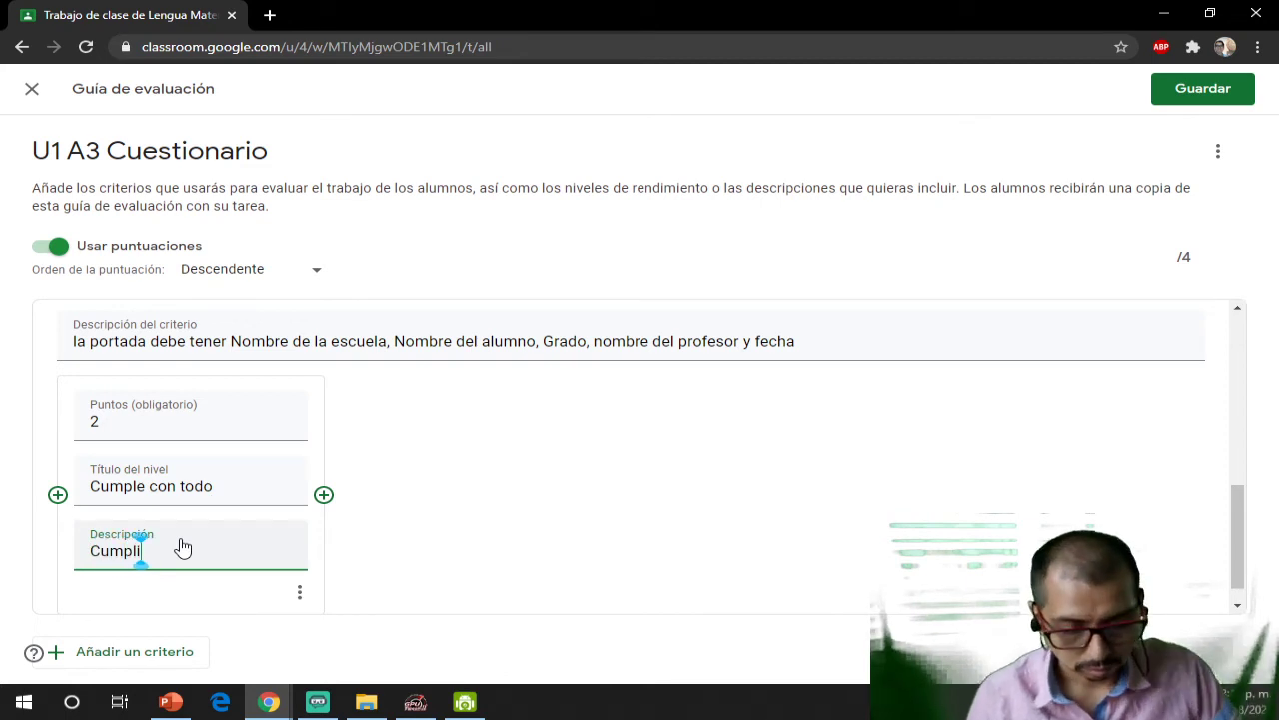
pyautogui.write('lo ')
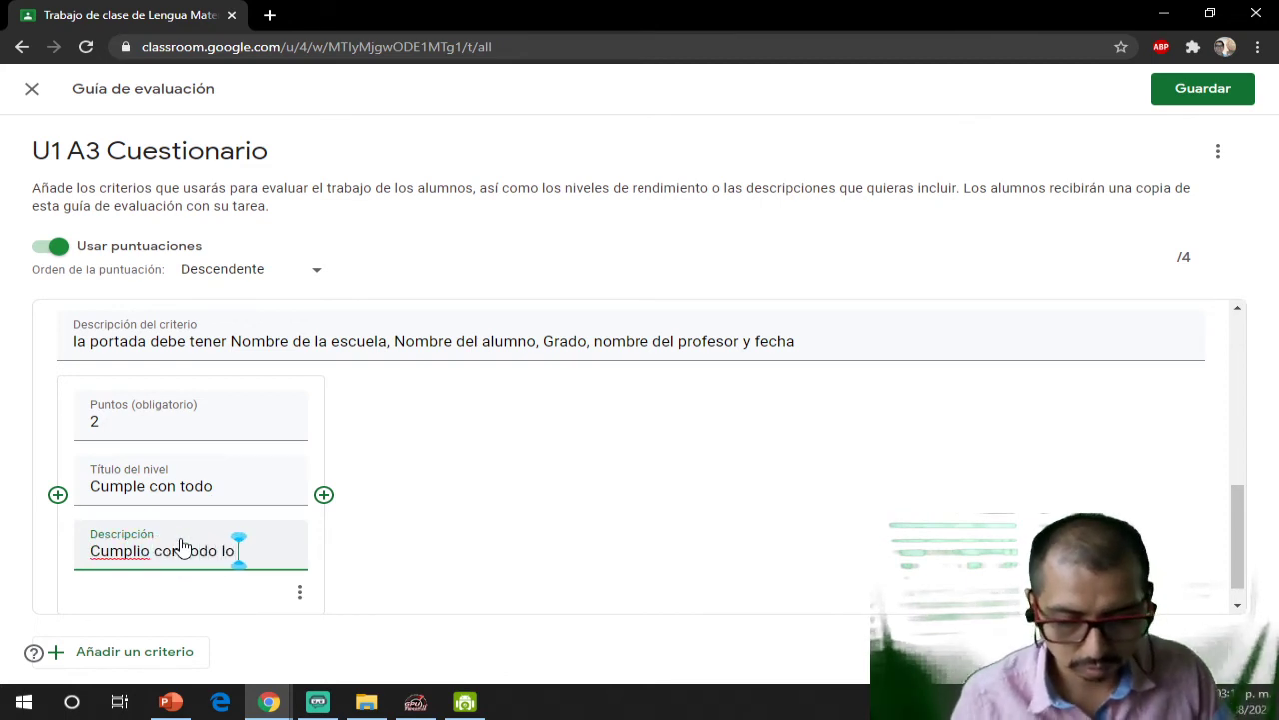
pyautogui.write('reqyuerido')
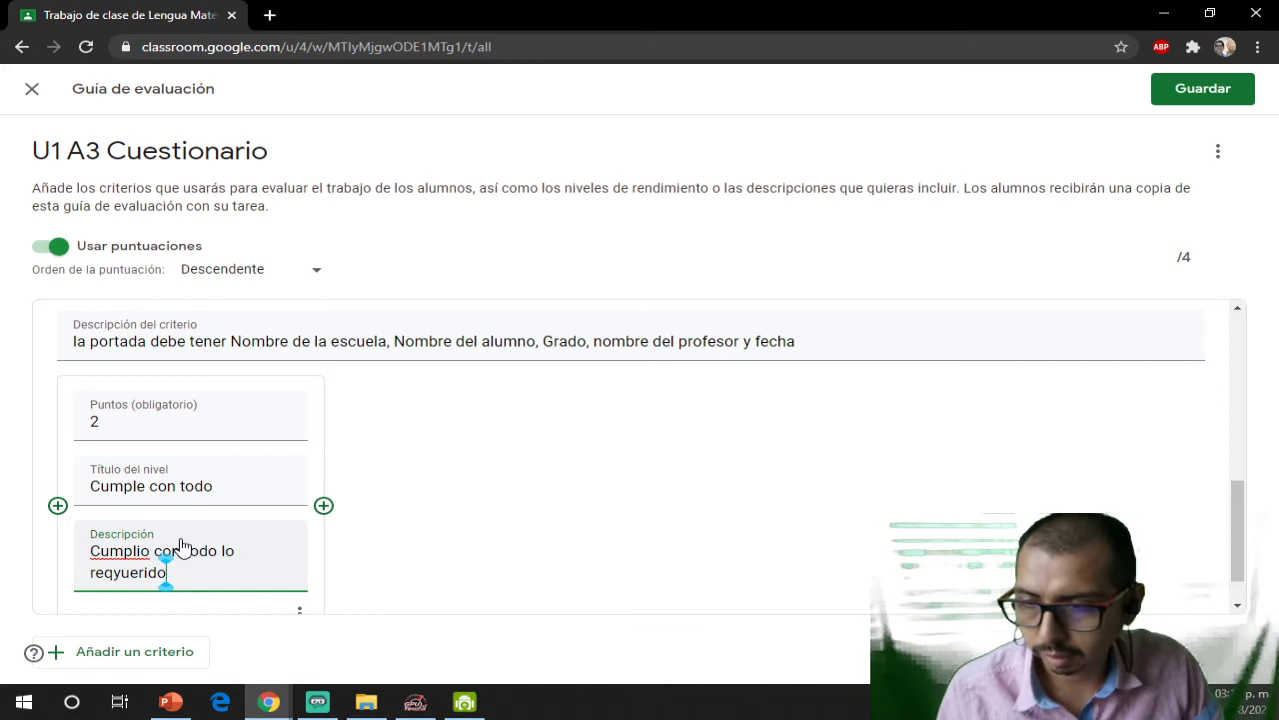
pyautogui.click(121, 573)
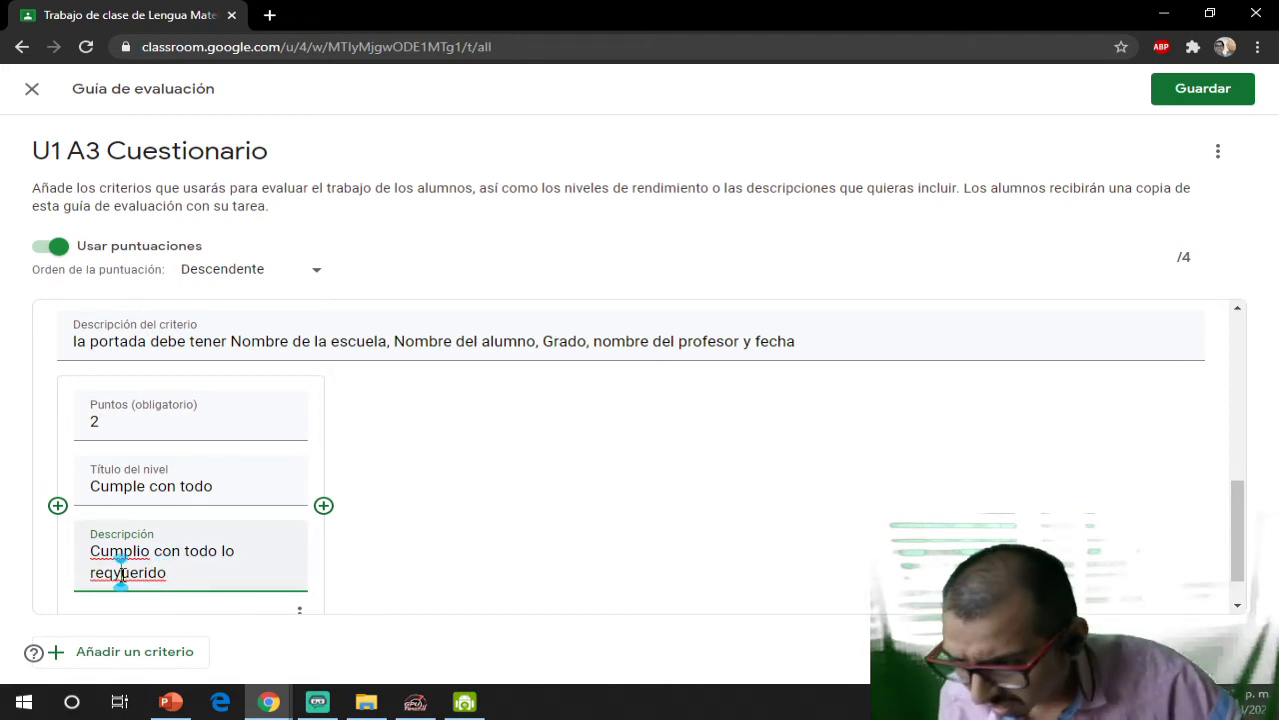
pyautogui.press('BackSpace')
pyautogui.rightClick(133, 565)
pyautogui.scroll(-1, 133, 559)
pyautogui.rightClick(133, 548)
pyautogui.click(94, 534)
pyautogui.rightClick(95, 544)
pyautogui.click(105, 528)
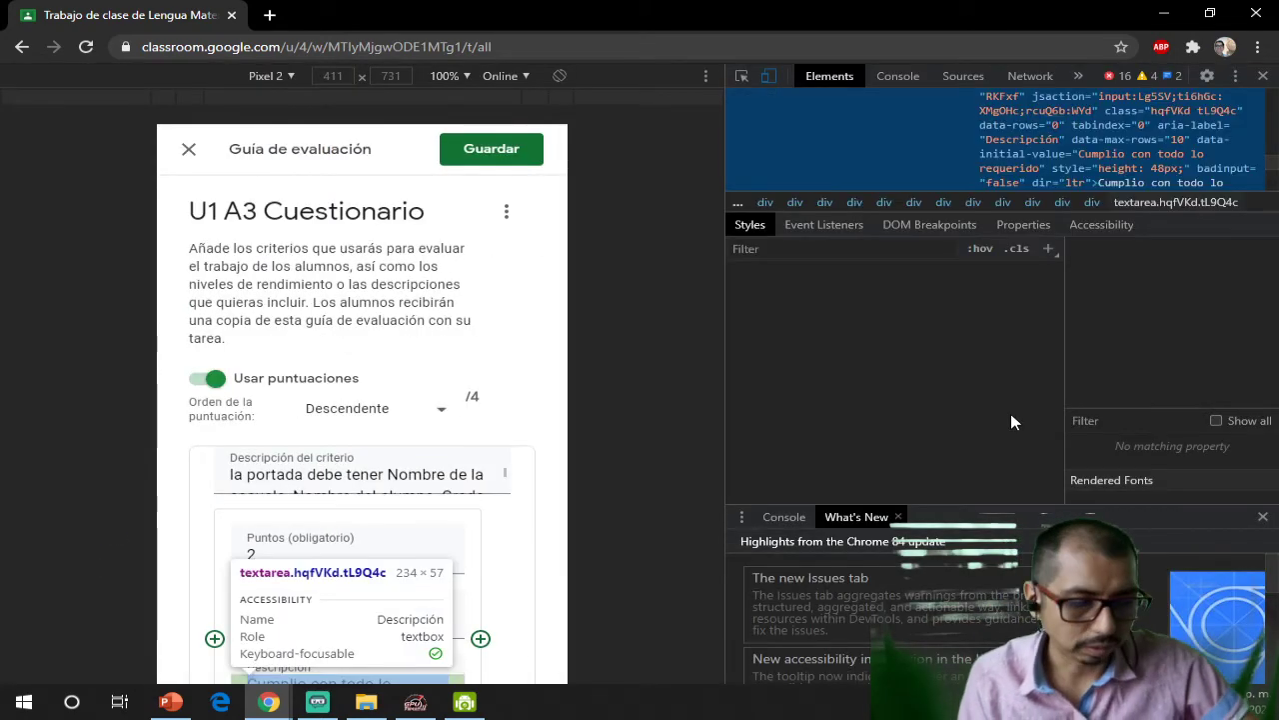
pyautogui.click(1263, 75)
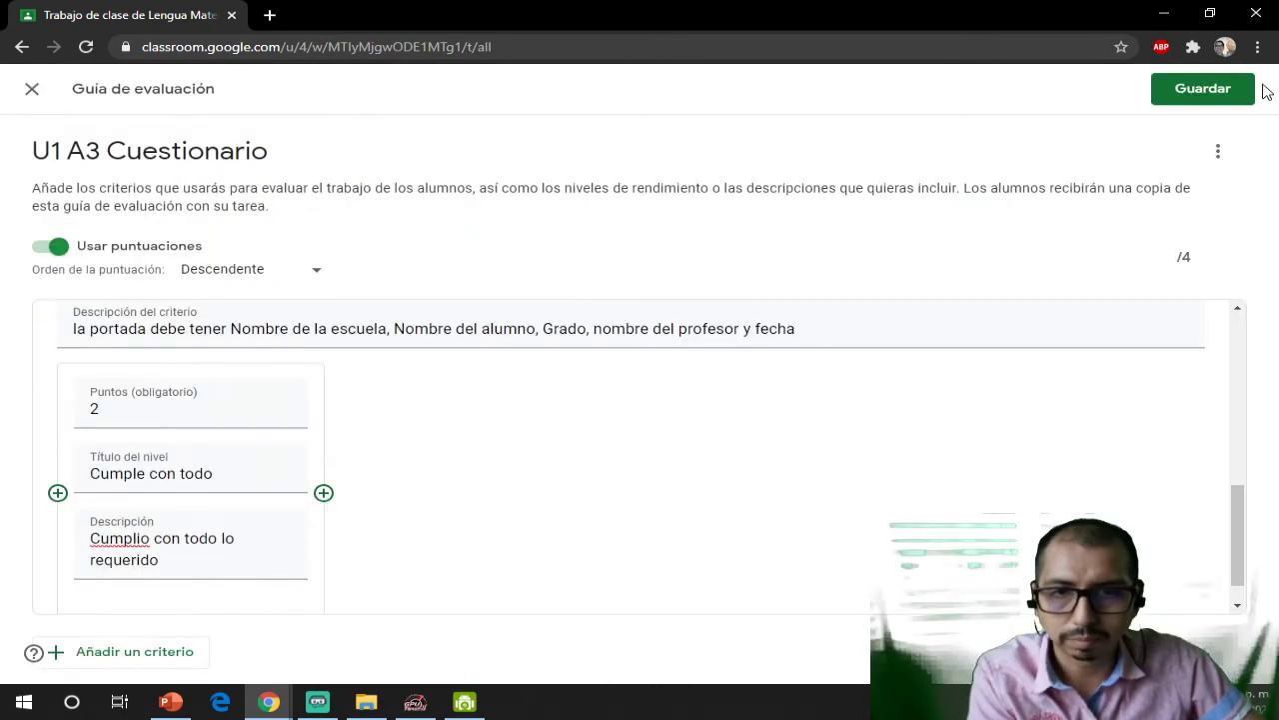
# - Correct "Cumplio" to "Cumplió" in the 2-point Portada level's description and append "Portda" at its end
pyautogui.rightClick(125, 540)
pyautogui.click(110, 528)
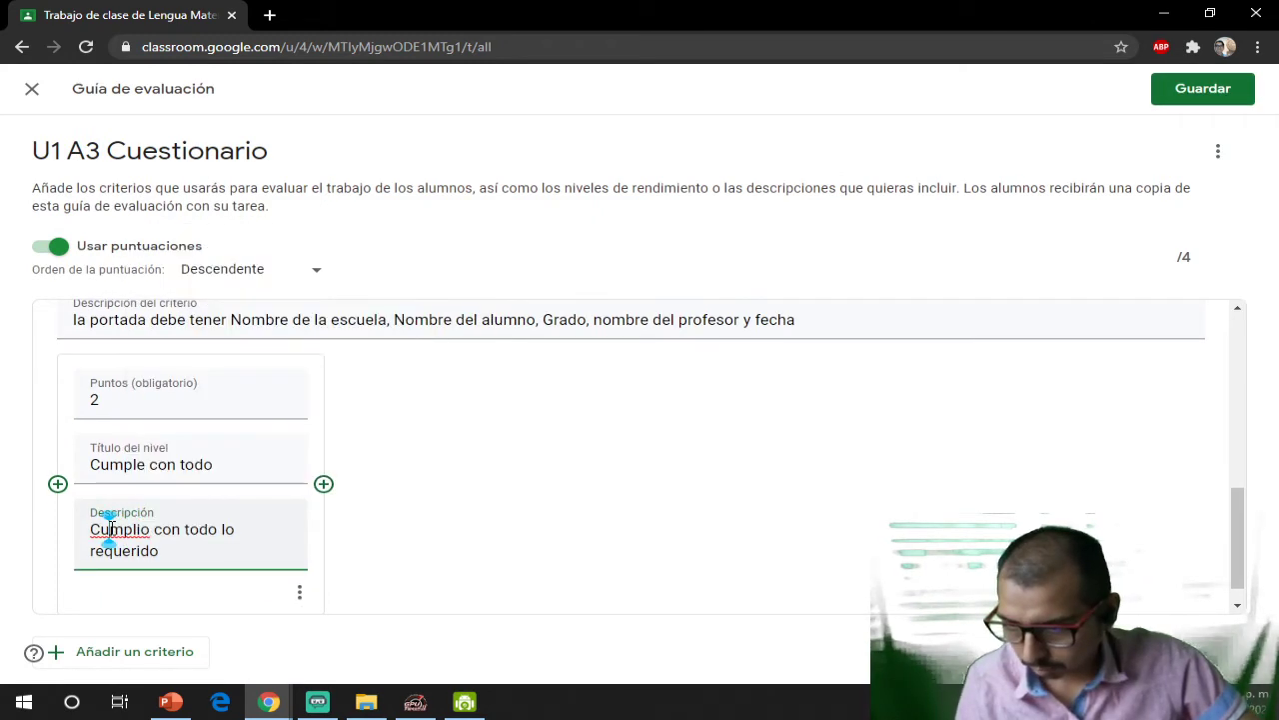
pyautogui.rightClick(110, 528)
pyautogui.click(195, 257)
pyautogui.click(201, 552)
pyautogui.write('Portada')
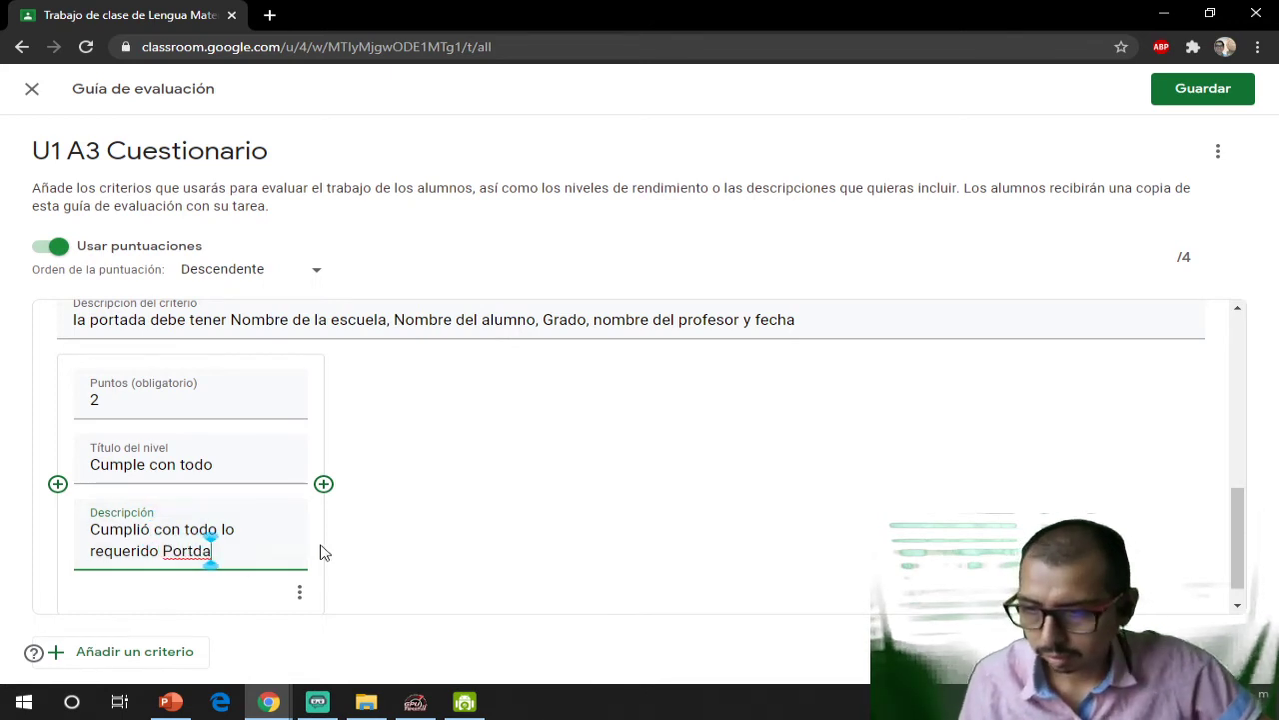
# - Add a 1-point level to the Portada criterion, titled "No cumple" with the description "falto elemntos de portada"
pyautogui.click(323, 484)
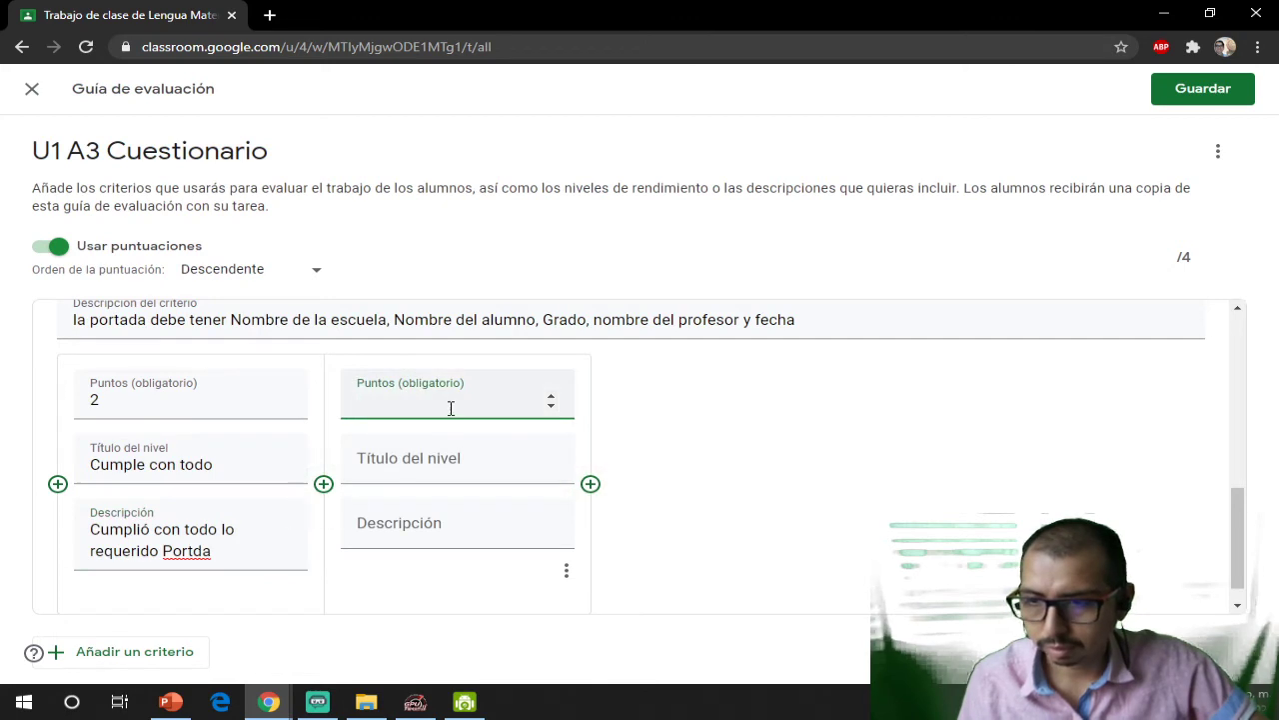
pyautogui.write('1')
pyautogui.click(460, 461)
pyautogui.write('N')
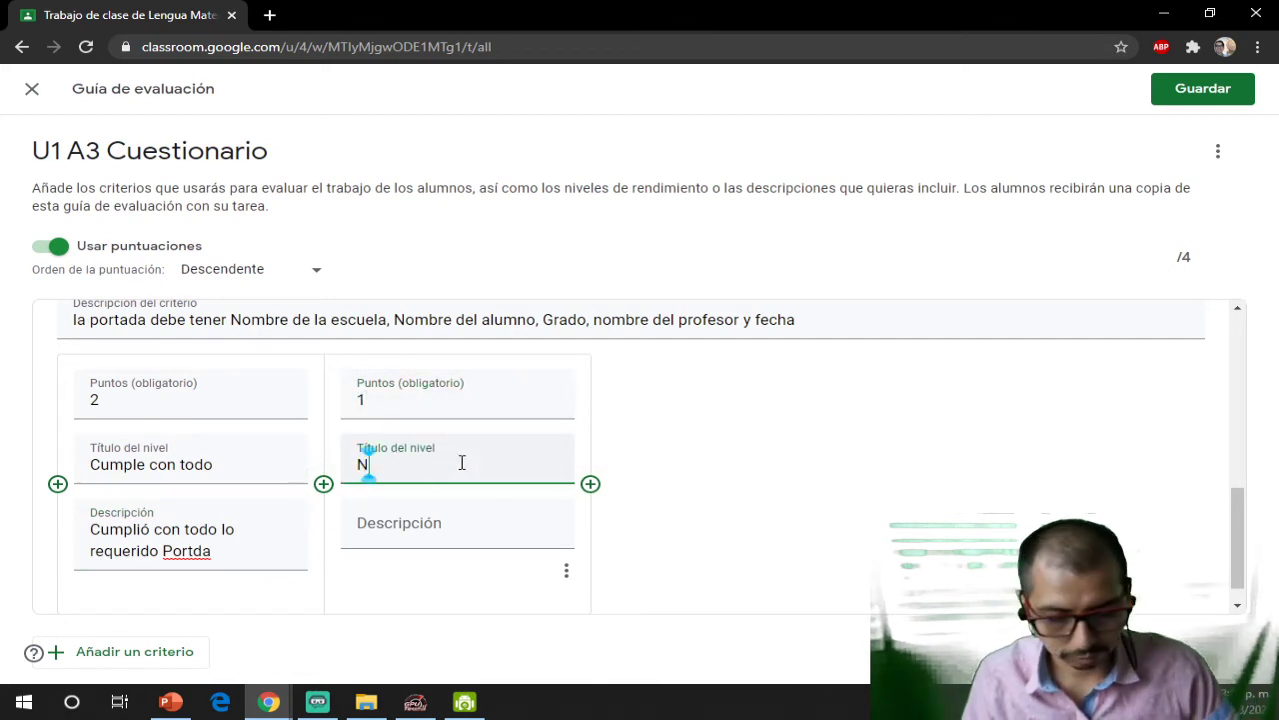
pyautogui.write('o cumple')
pyautogui.press('Tab')
pyautogui.write('falto e')
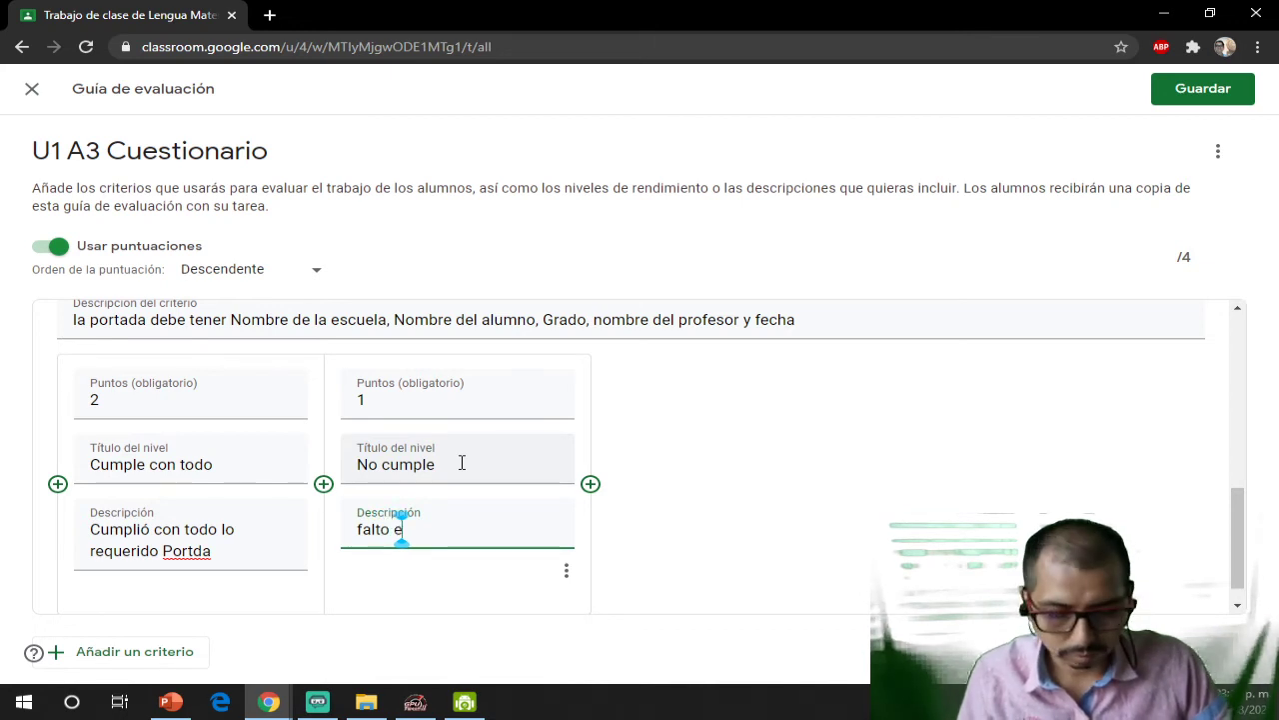
pyautogui.write('kl')
pyautogui.write('lemntos de p')
pyautogui.write('ortada')
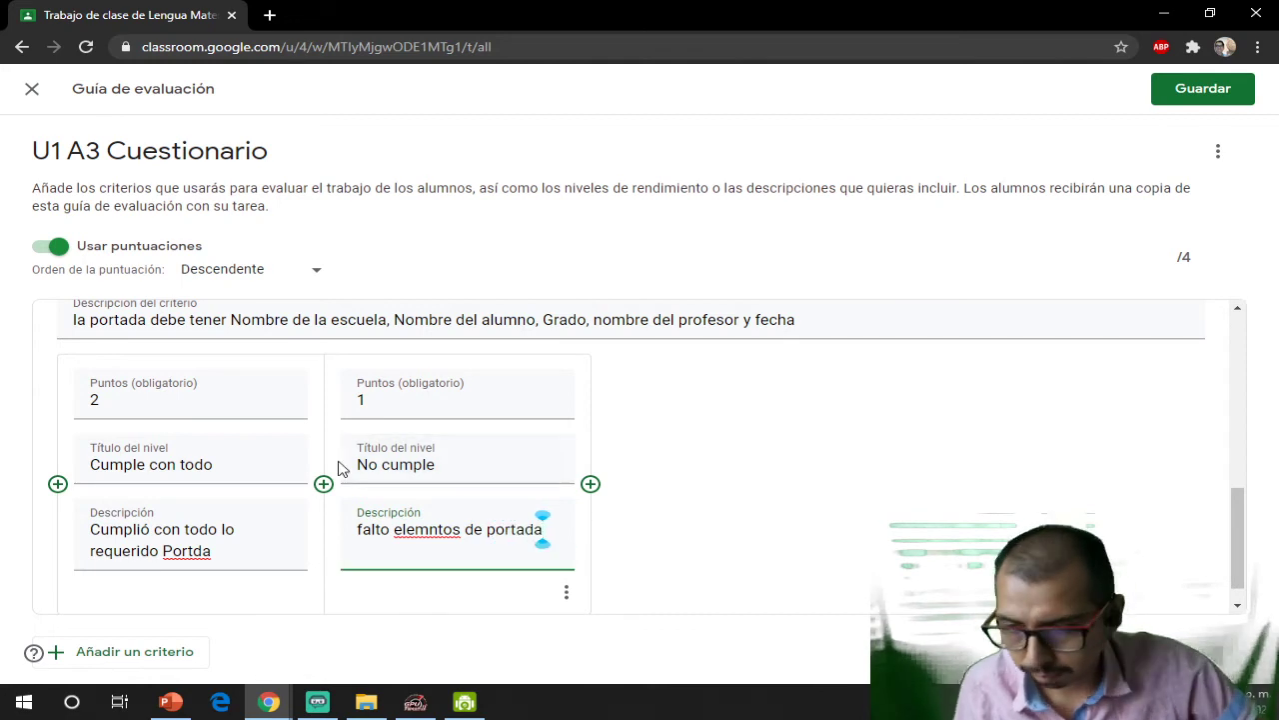
# - Correct the misspelled words in the two Portada level descriptions to "elementos" and "Portada" using the spelling suggestions
pyautogui.rightClick(415, 528)
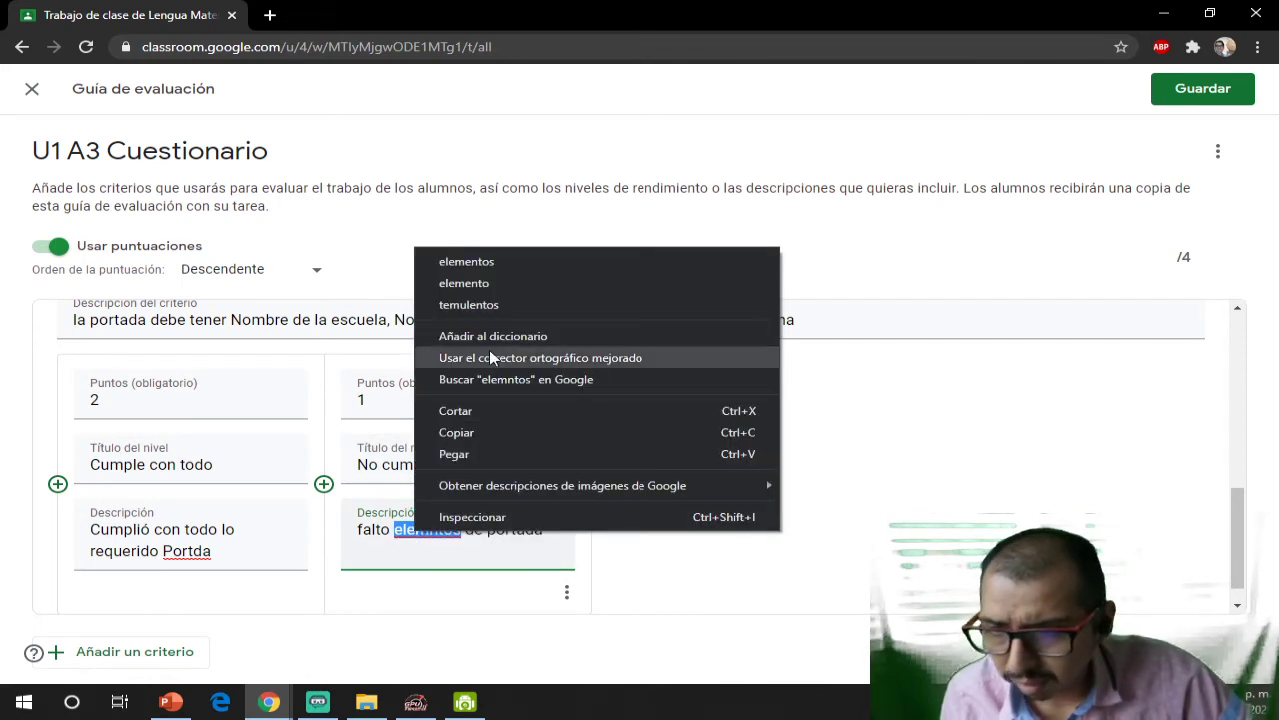
pyautogui.click(497, 263)
pyautogui.rightClick(174, 552)
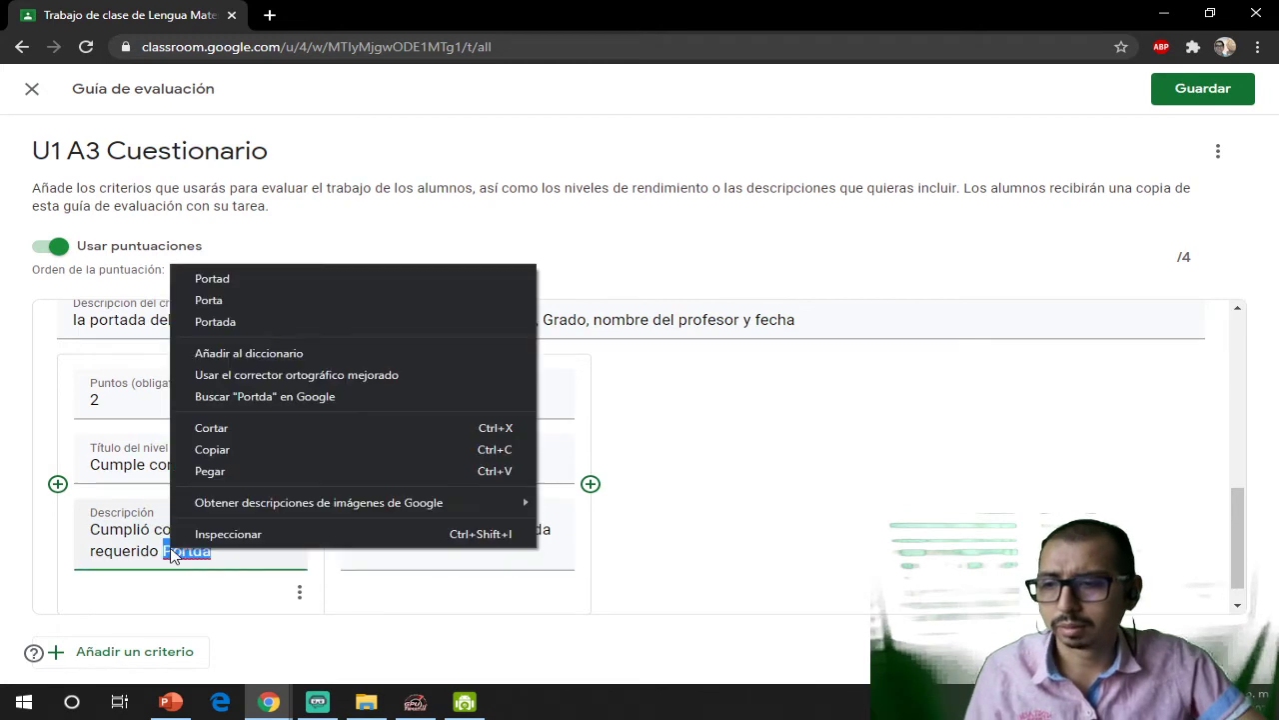
pyautogui.click(265, 322)
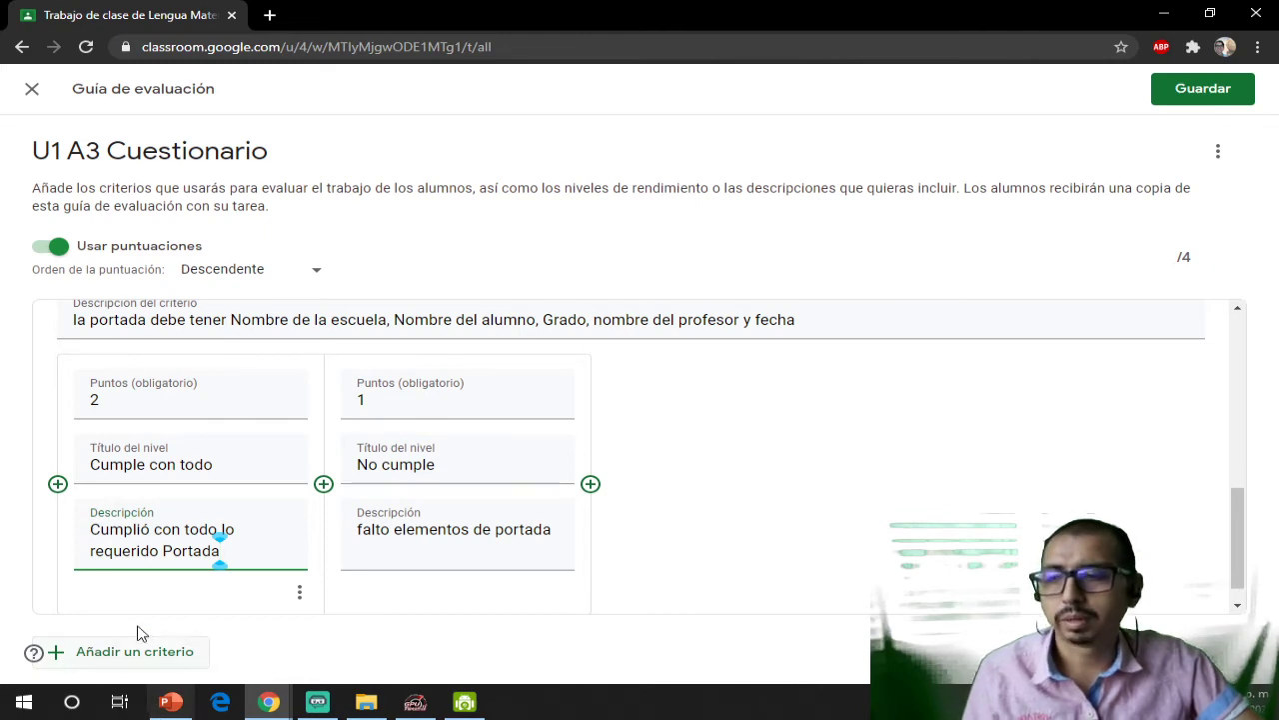
# - Save the evaluation guide and publish the U1 A3 Cuestionario assignment
pyautogui.scroll(-1, 160, 603)
pyautogui.scroll(2, 168, 596)
pyautogui.scroll(4, 172, 589)
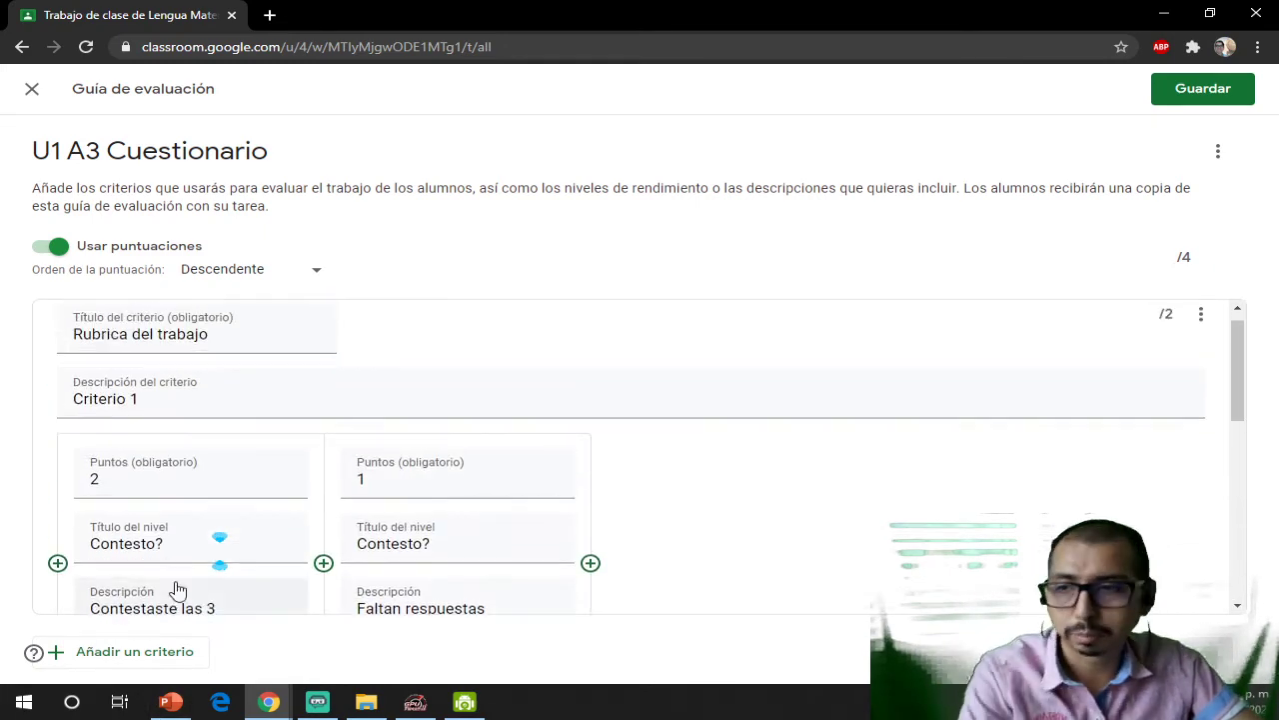
pyautogui.click(1190, 90)
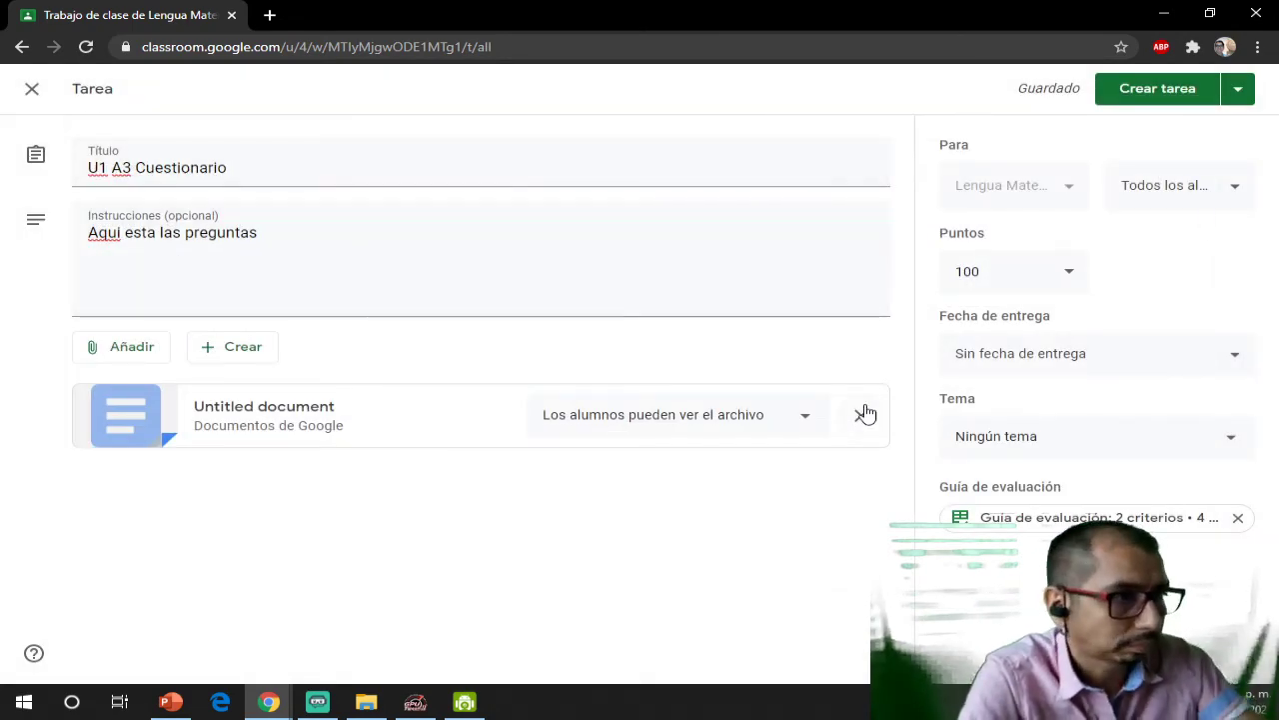
pyautogui.click(1048, 279)
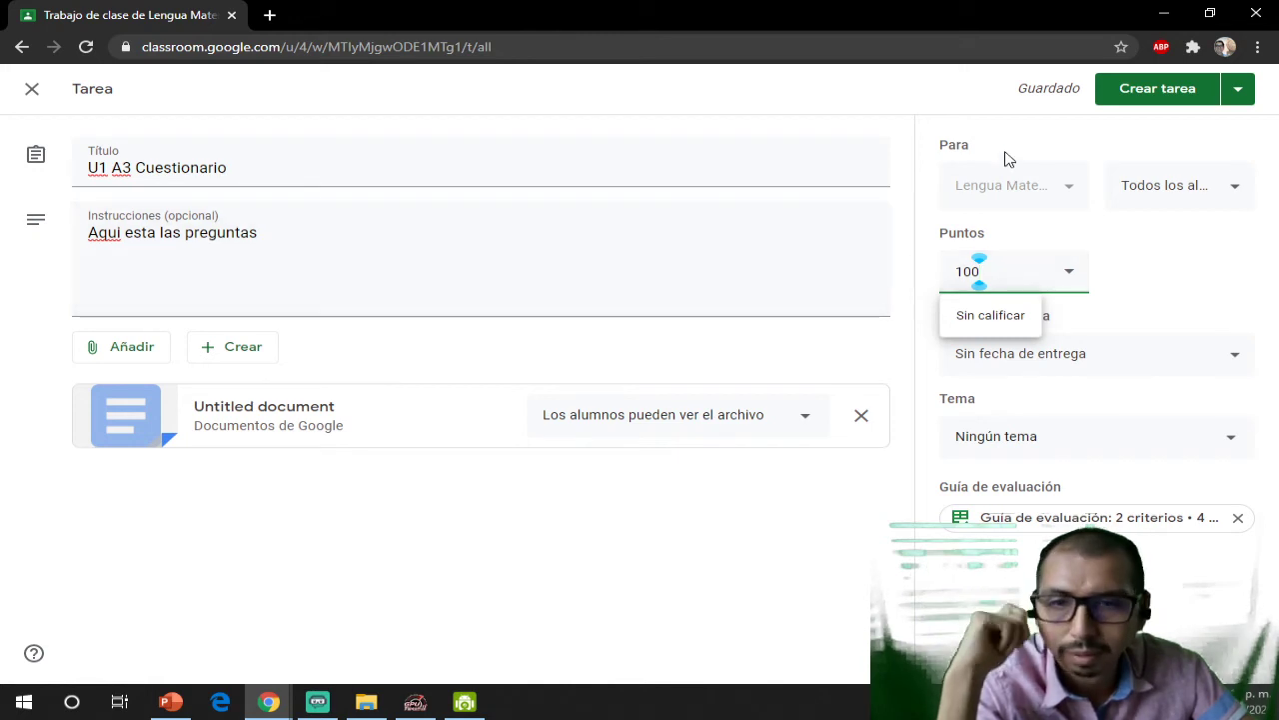
pyautogui.click(1149, 92)
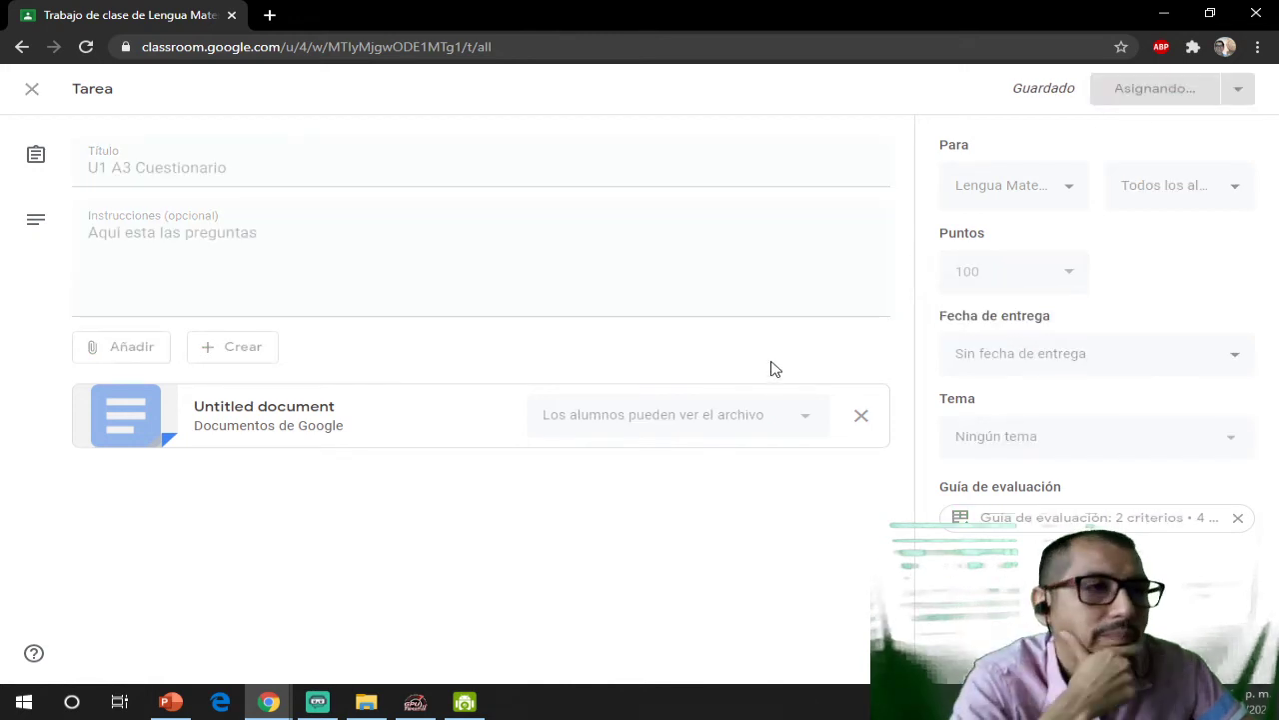
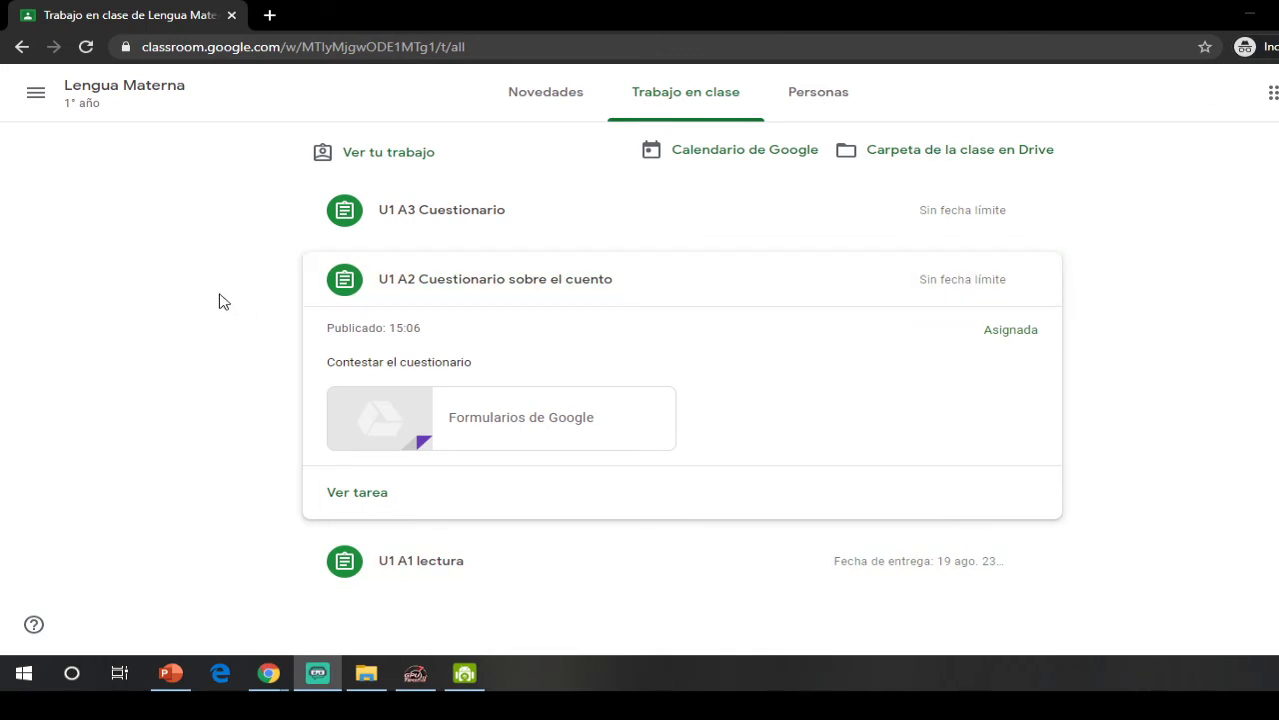
# - In the student's view of Lengua Materna, expand U1 A3 Cuestionario, review its rubric and close it
pyautogui.click(455, 220)
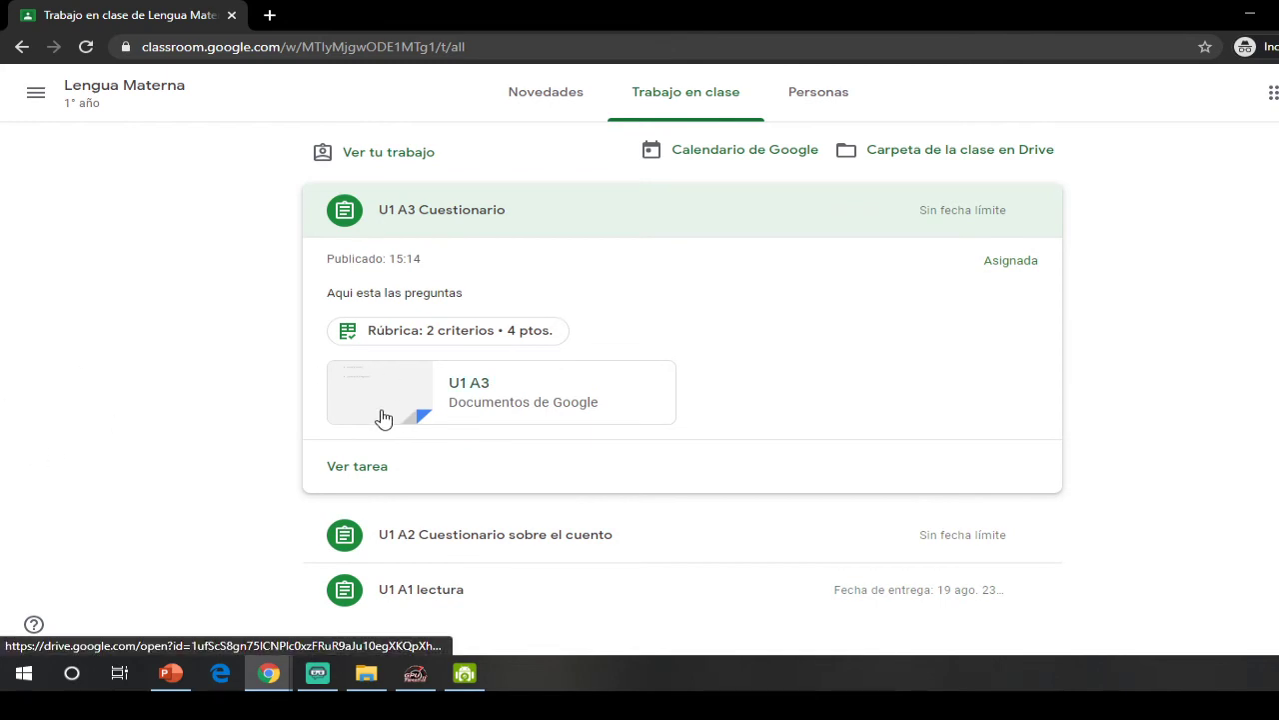
pyautogui.click(429, 333)
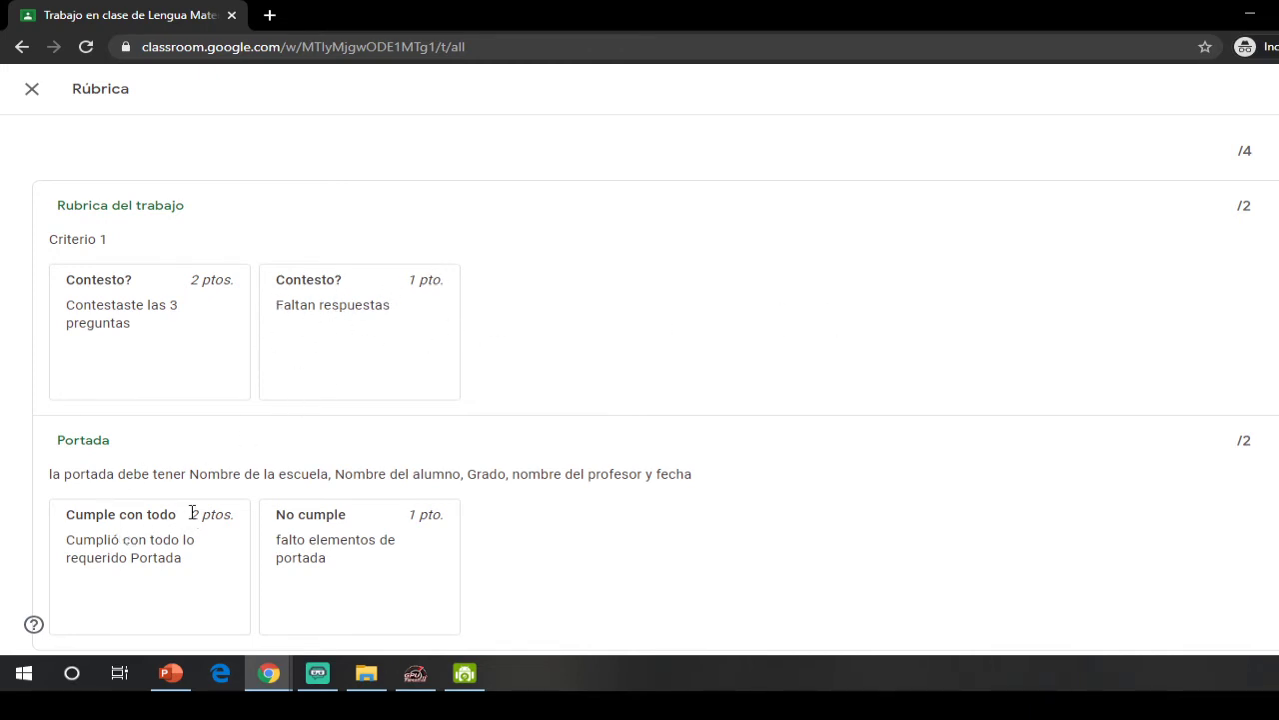
pyautogui.scroll(-1, 193, 513)
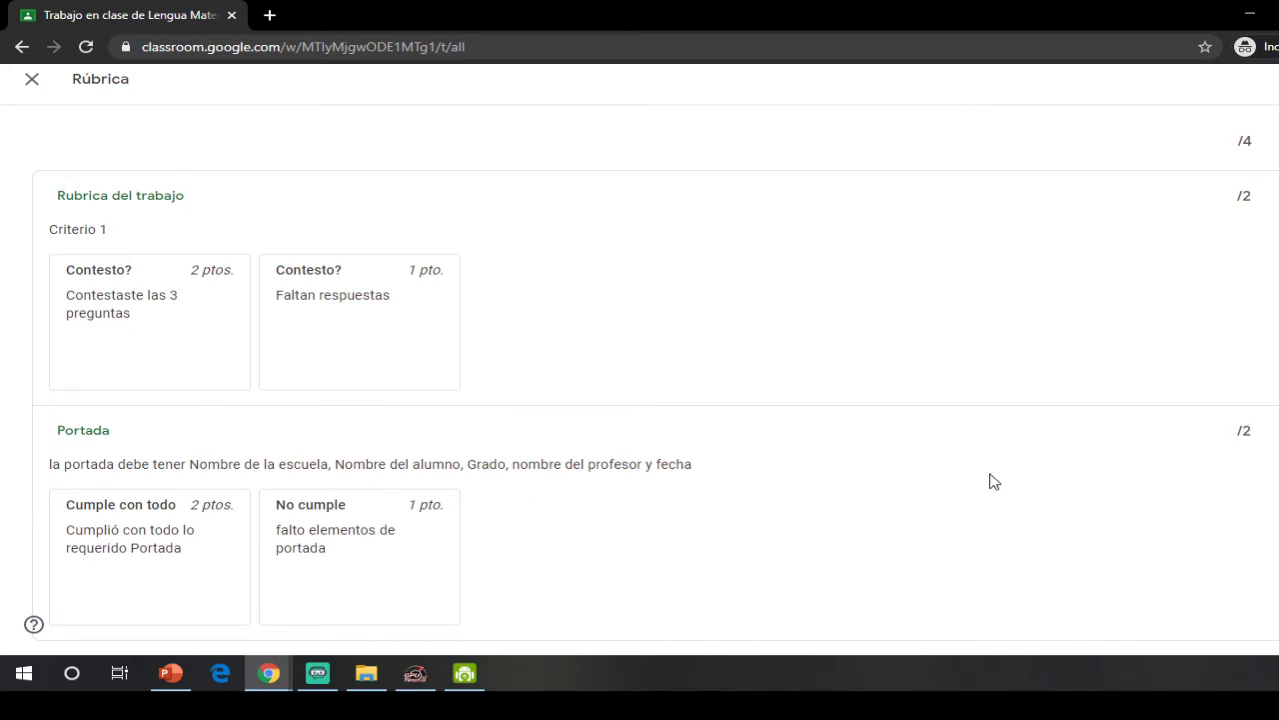
pyautogui.click(31, 79)
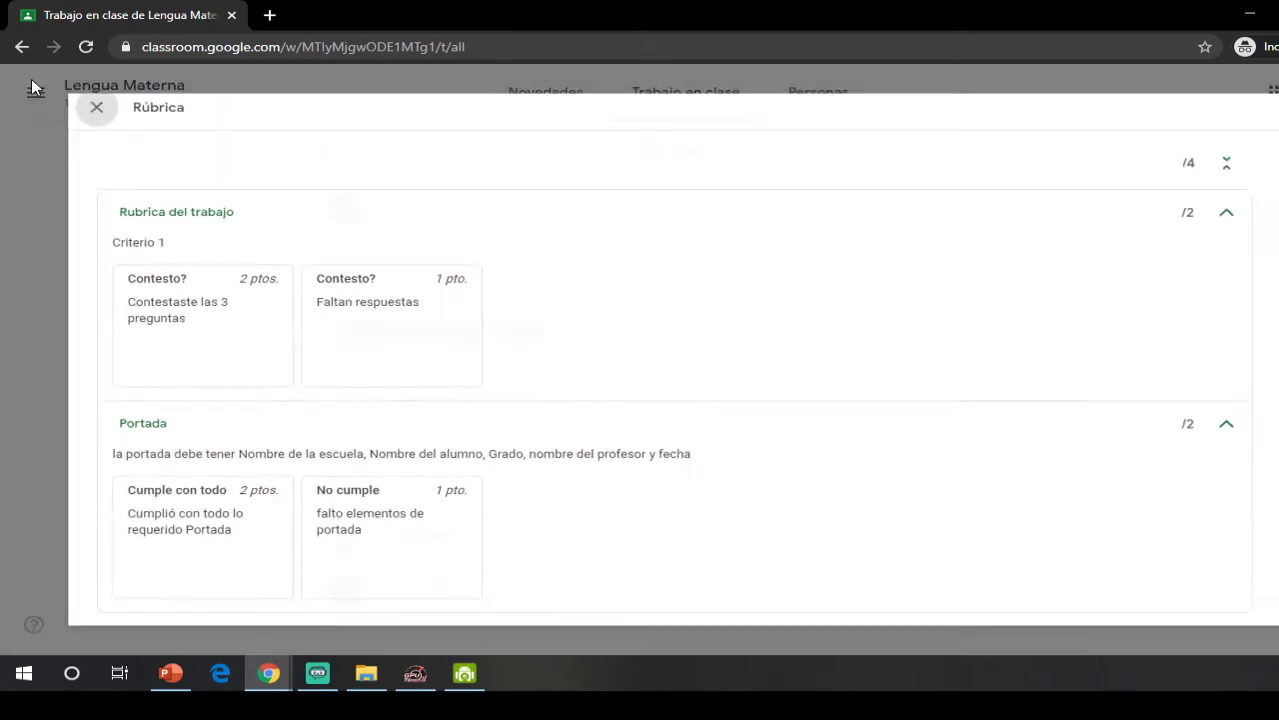
# - Open the attached U1 A3 document as the student and look through its questions
pyautogui.click(380, 411)
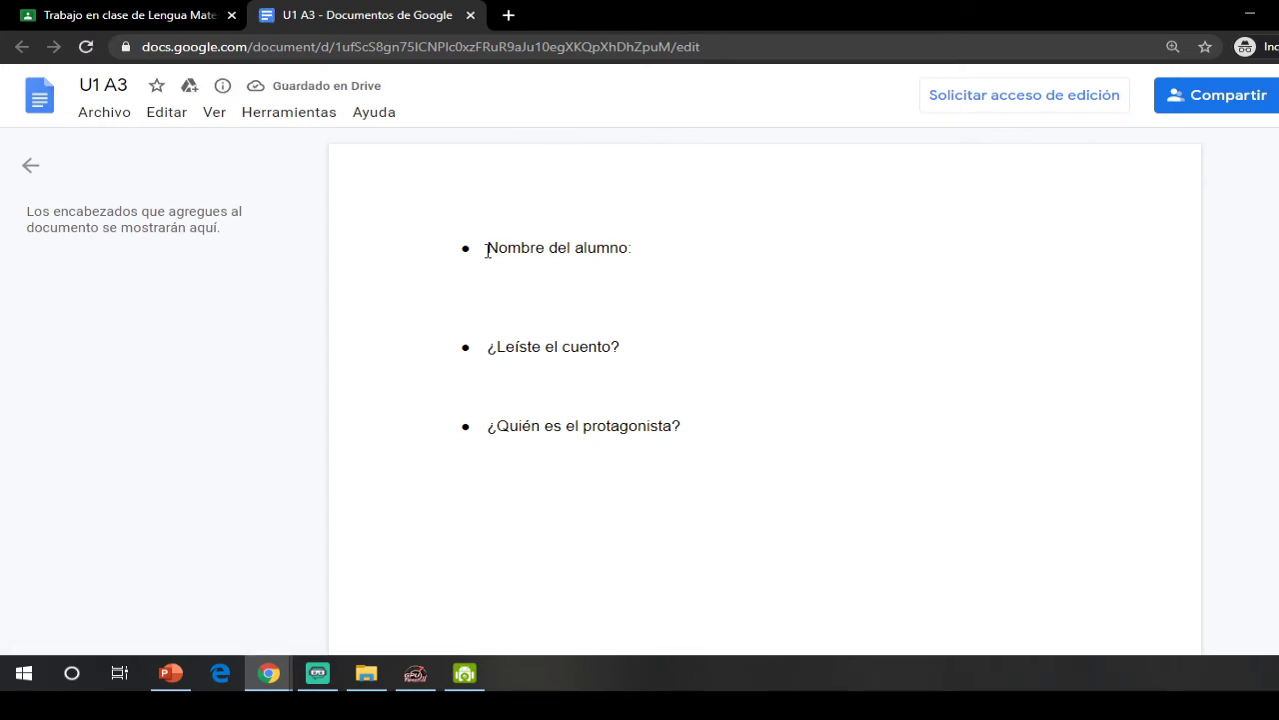
pyautogui.scroll(-1, 507, 237)
pyautogui.scroll(1, 669, 194)
pyautogui.click(666, 285)
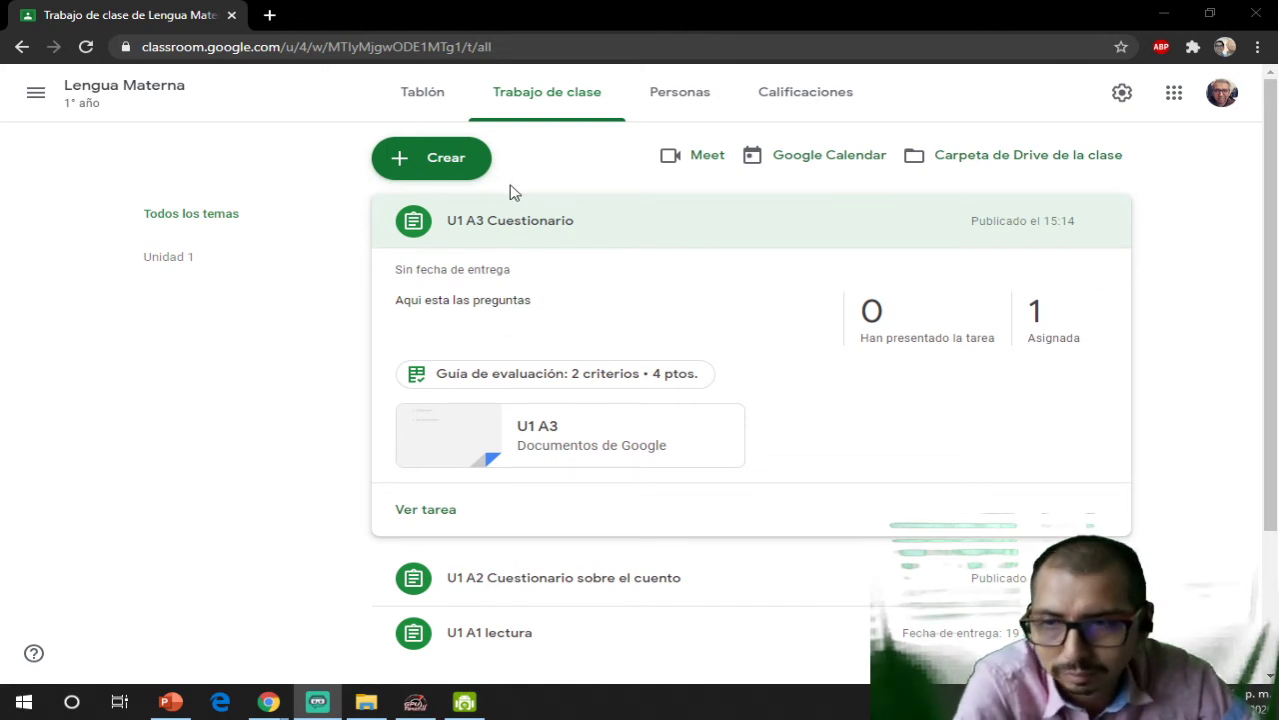
pyautogui.click(1105, 223)
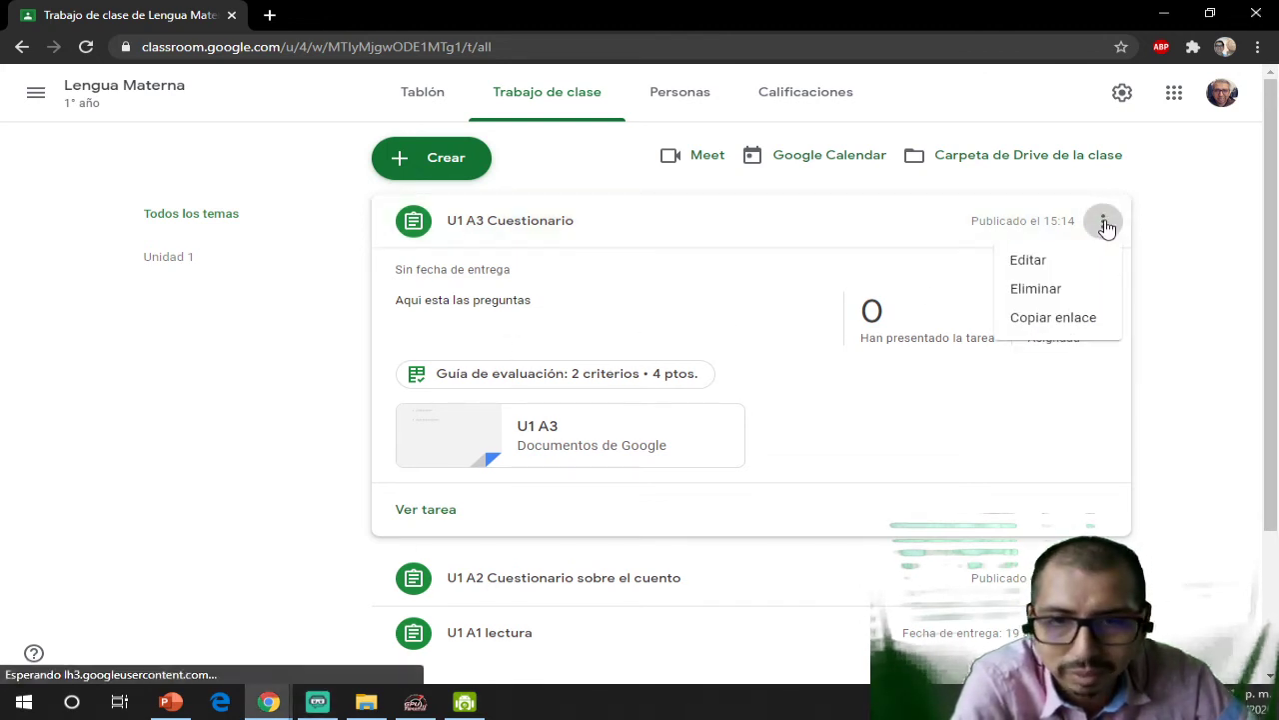
pyautogui.click(1045, 270)
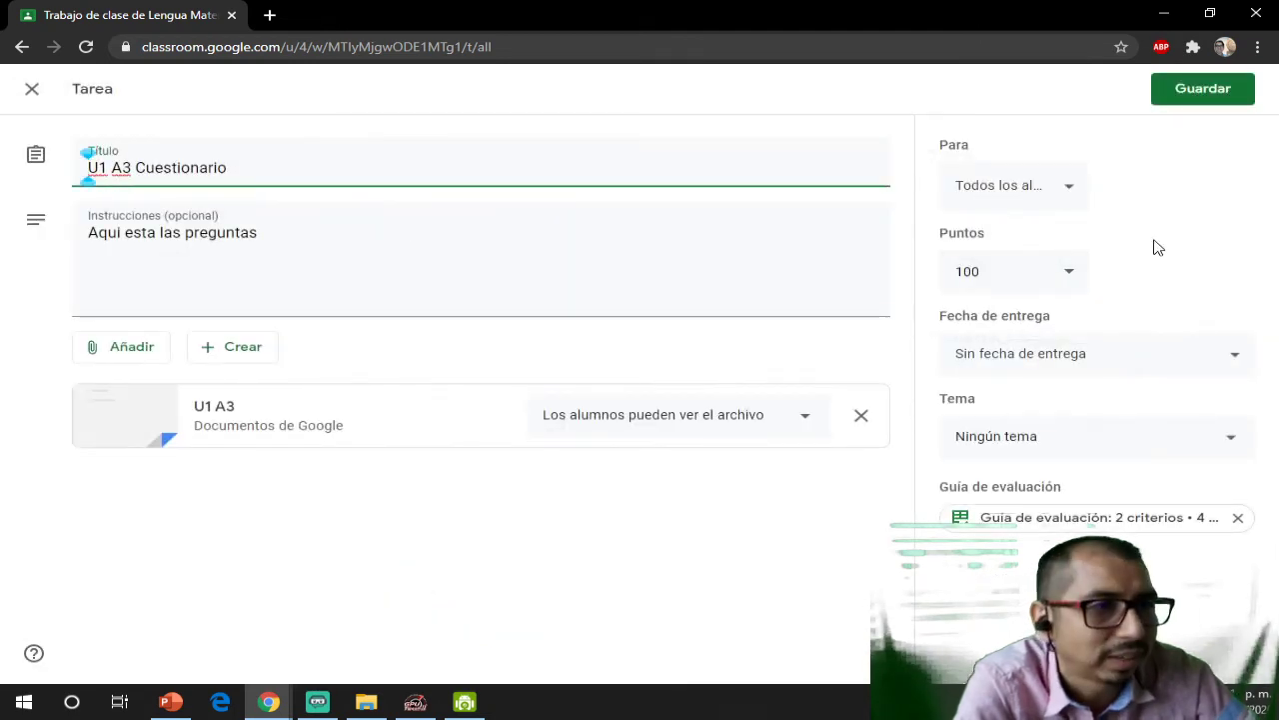
pyautogui.click(705, 432)
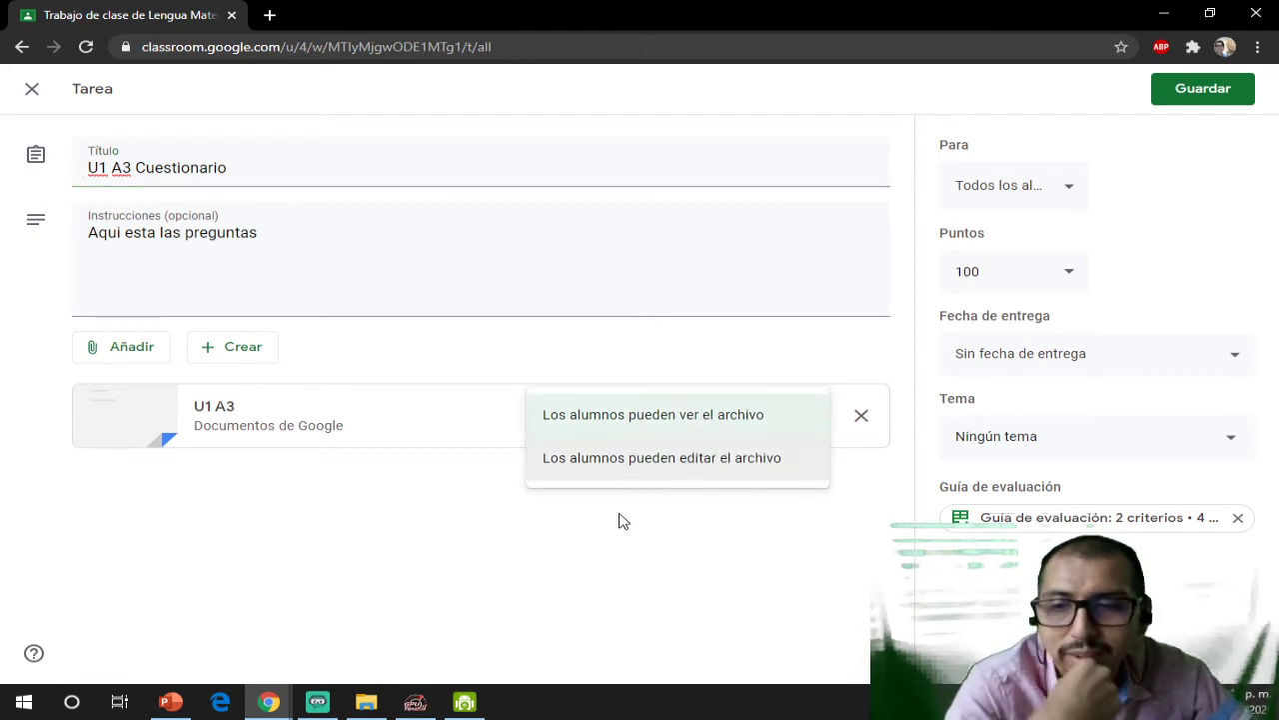
pyautogui.click(685, 558)
pyautogui.click(745, 428)
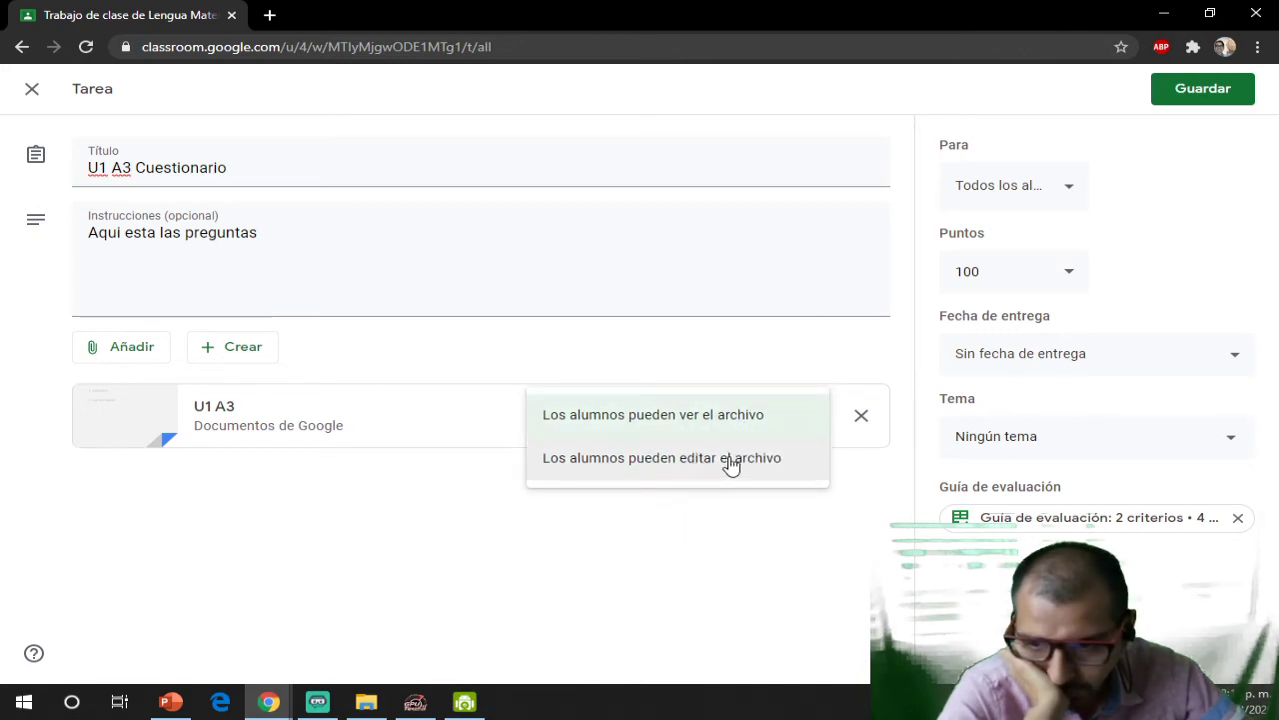
pyautogui.click(861, 417)
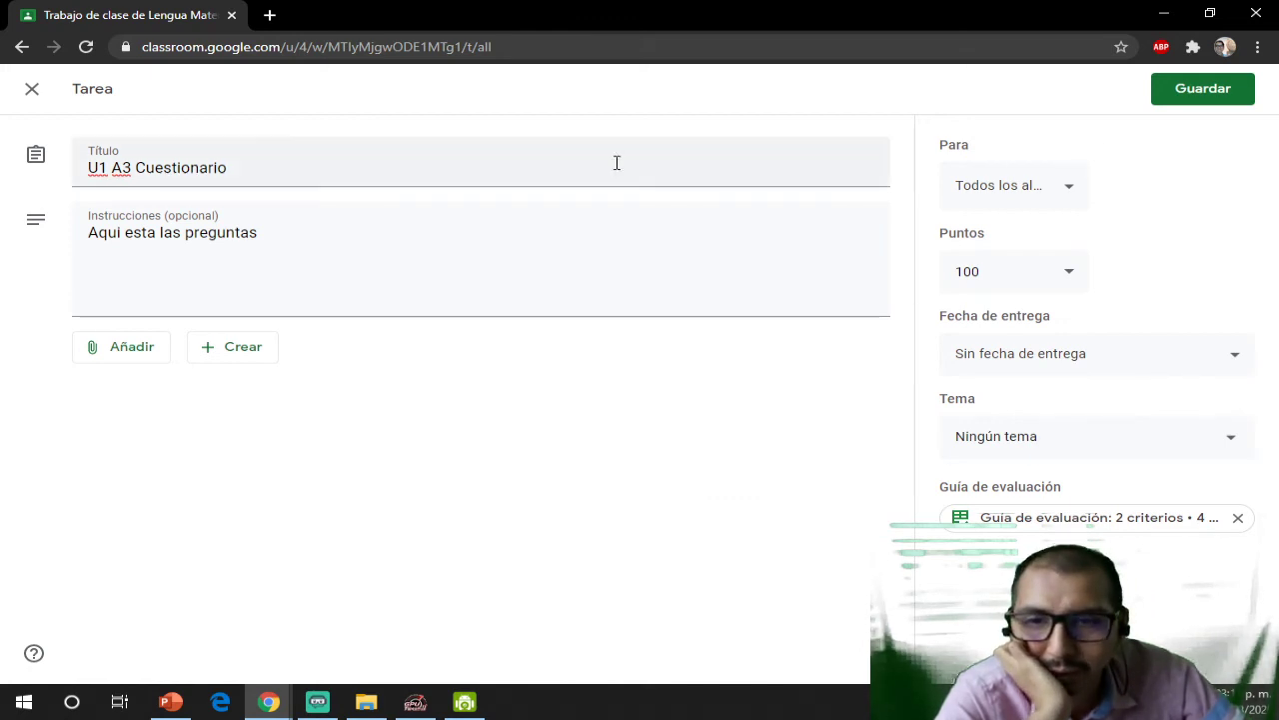
pyautogui.click(32, 89)
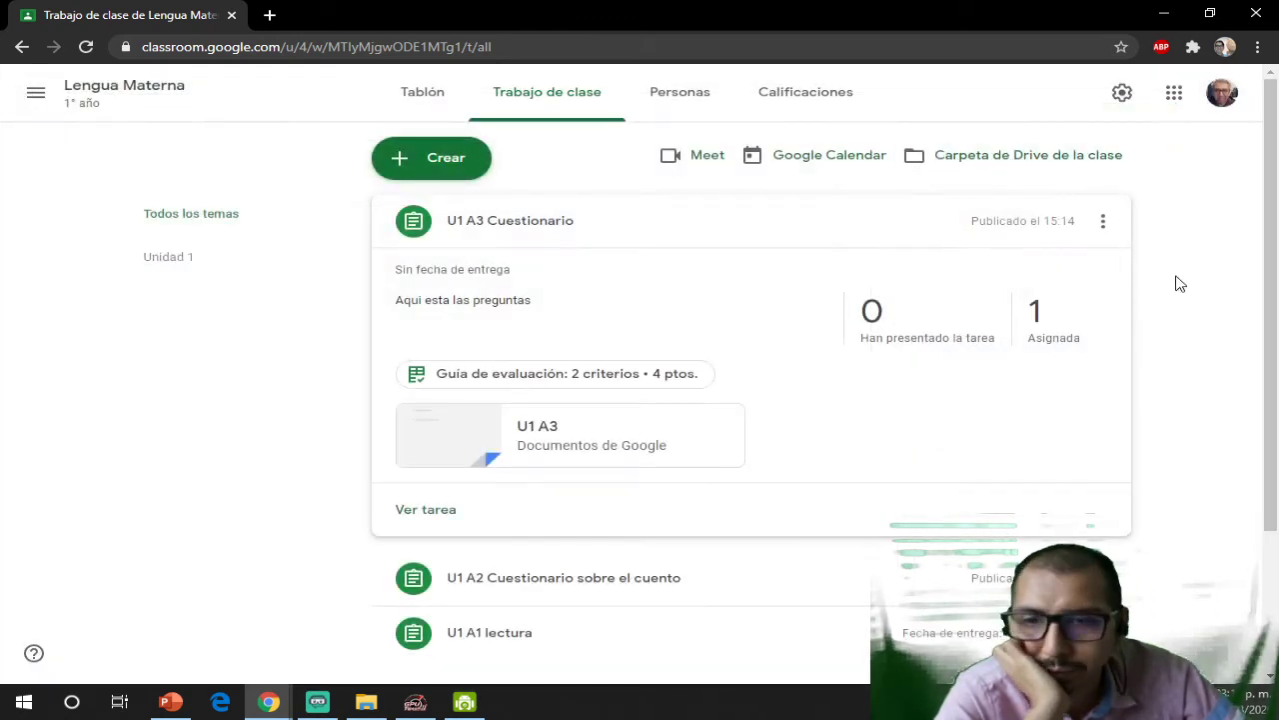
# - Delete the U1 A3 Cuestionario assignment from the classwork and confirm the deletion
pyautogui.click(1103, 222)
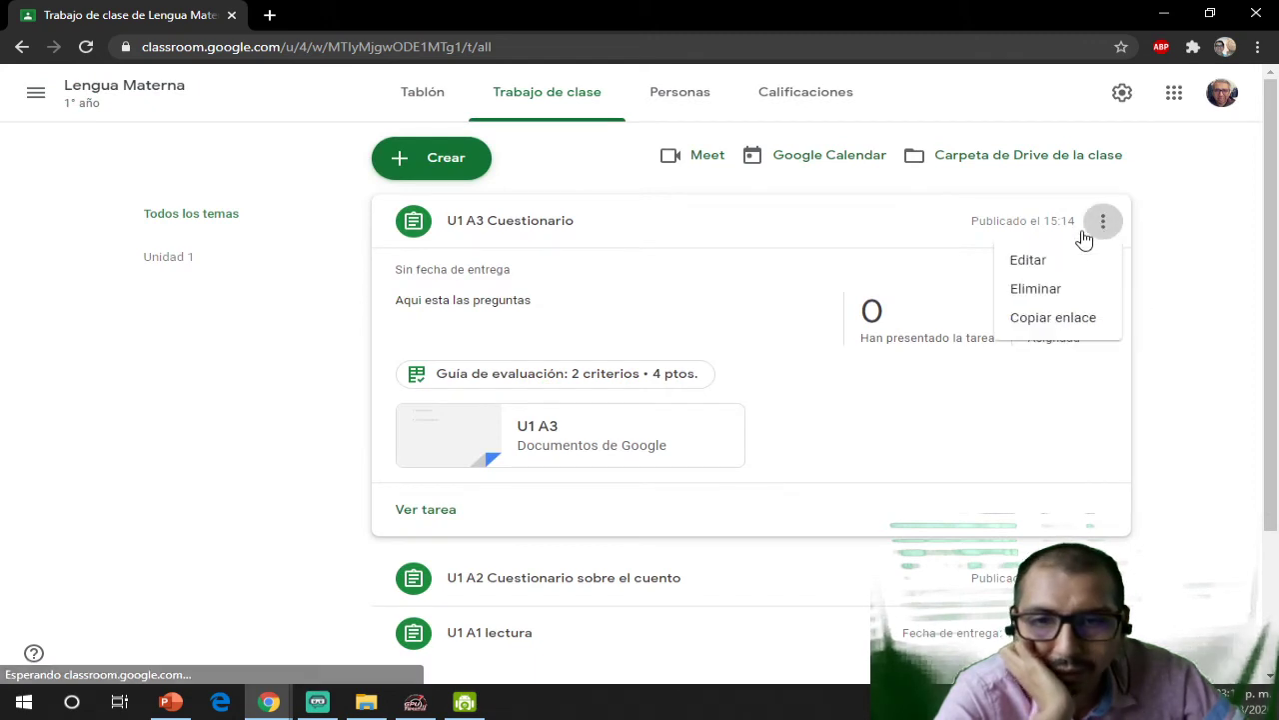
pyautogui.click(1036, 291)
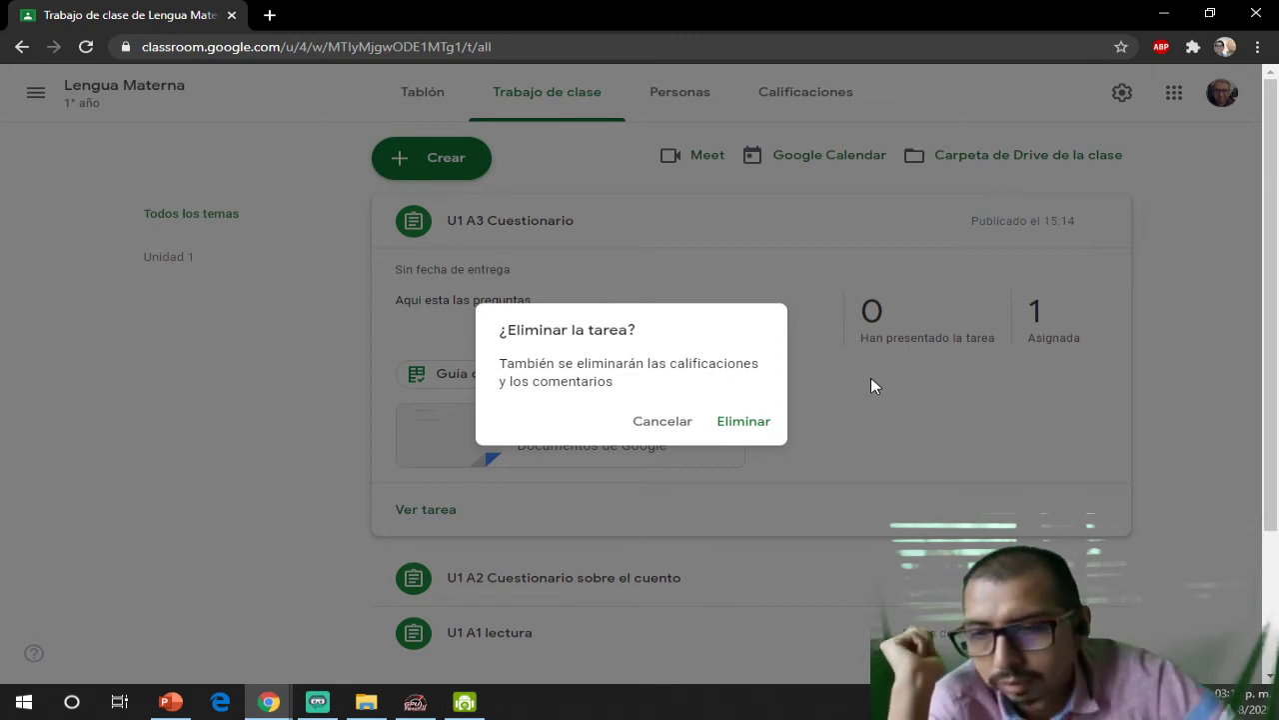
pyautogui.click(761, 428)
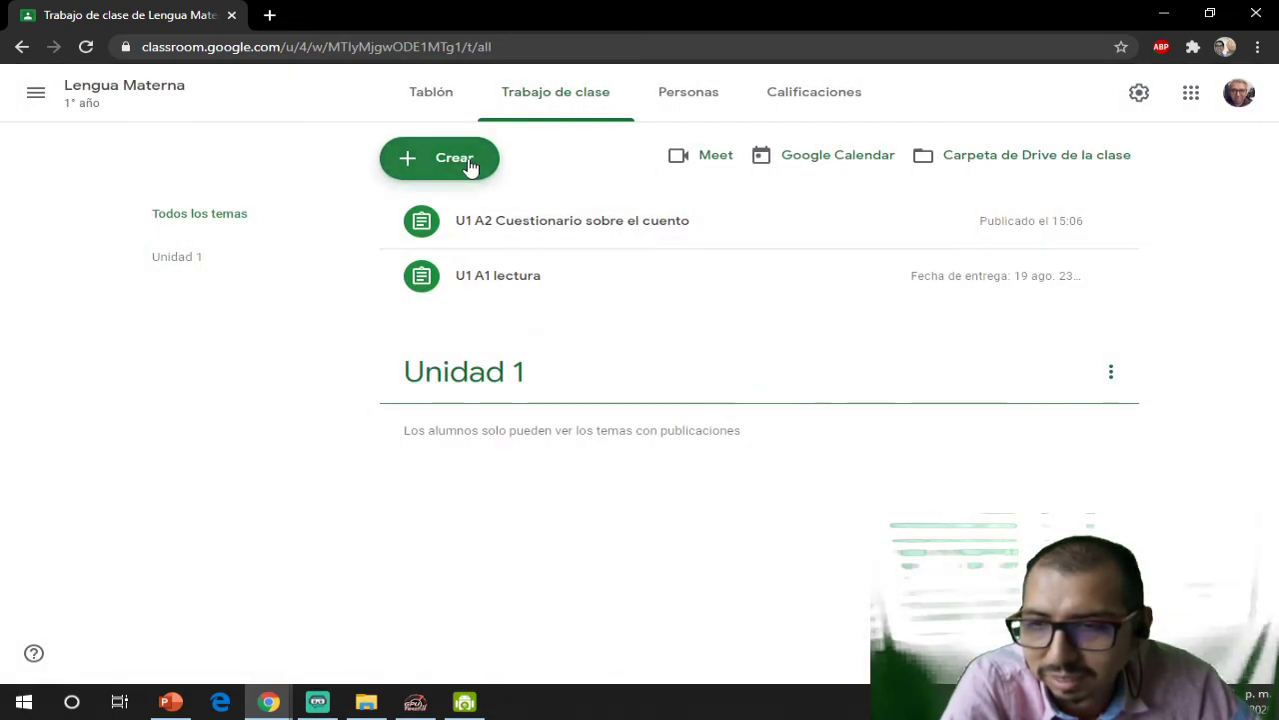
# - Create a new assignment titled "U1 A3 Cuestionario sobre lectura"
pyautogui.click(474, 166)
pyautogui.click(466, 218)
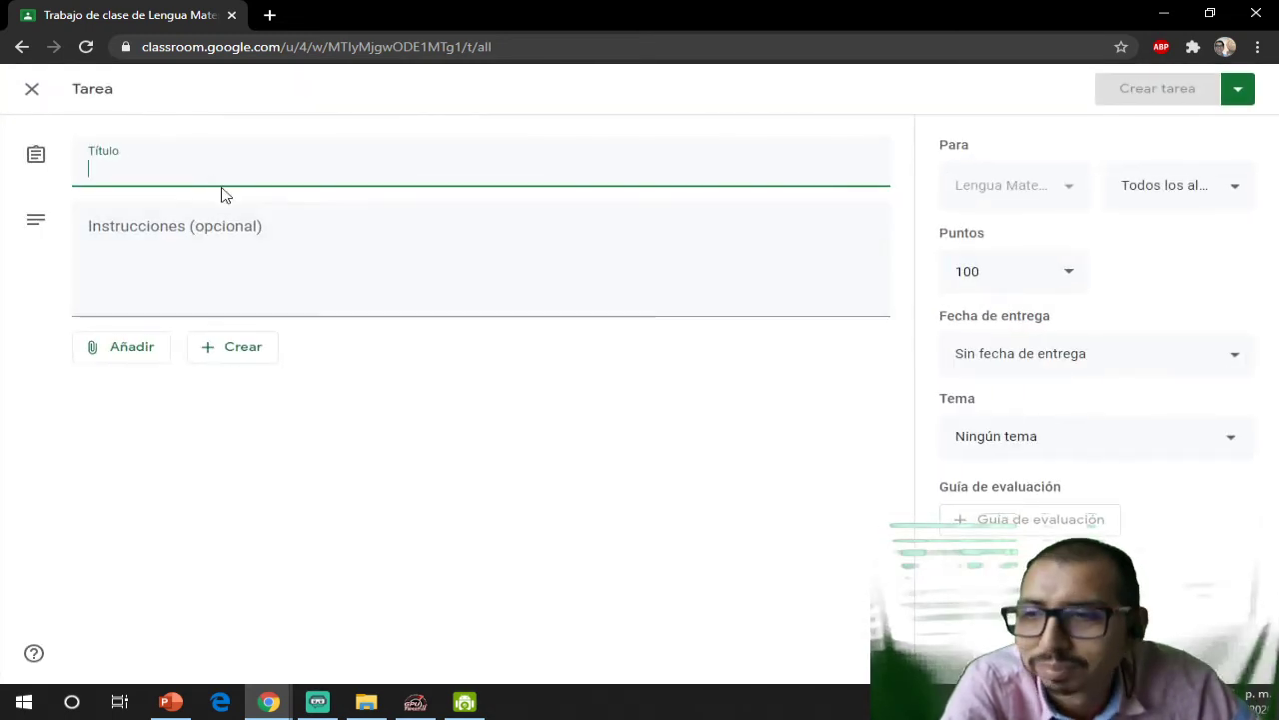
pyautogui.write('U1 A3')
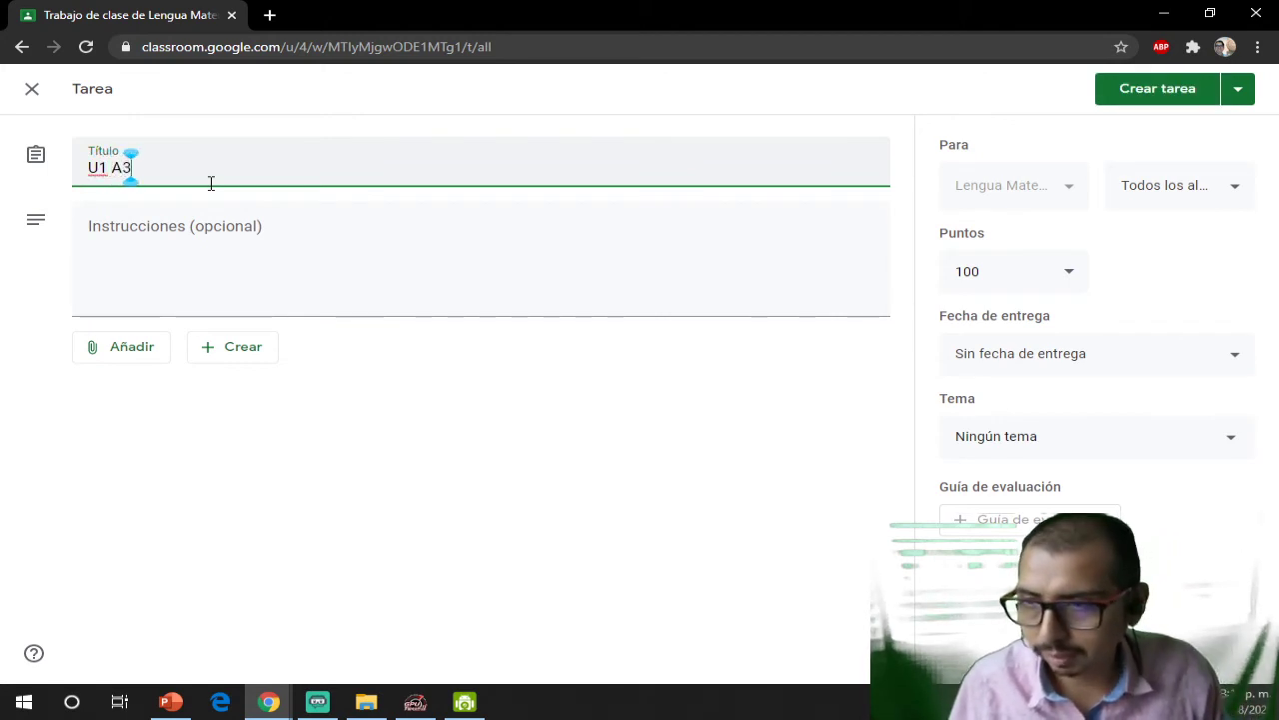
pyautogui.write(' C')
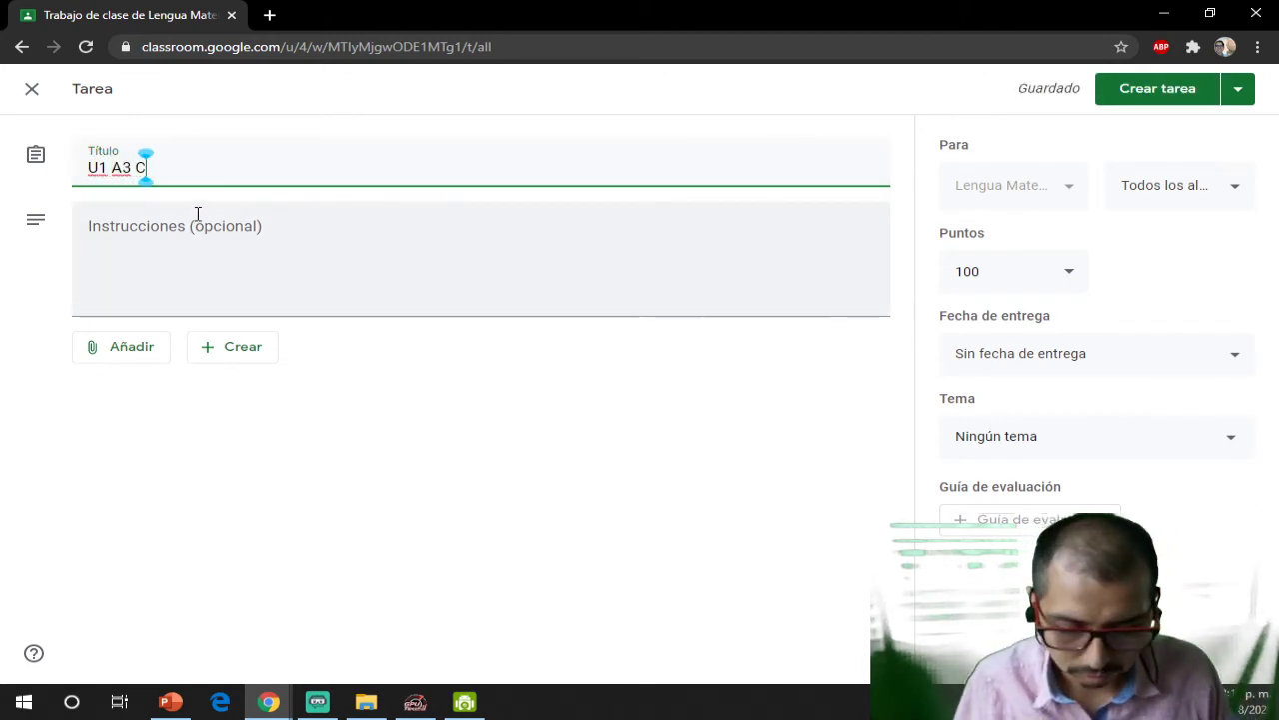
pyautogui.write('uestionario ')
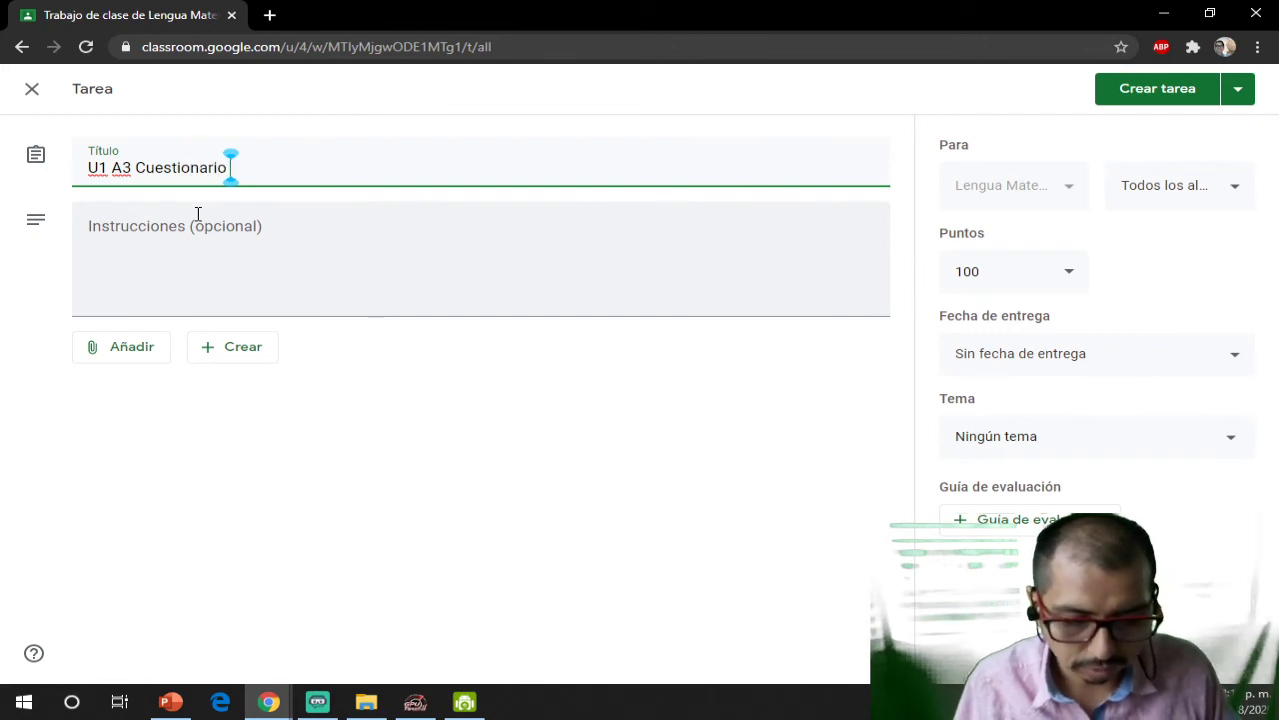
pyautogui.write('sobre lectura')
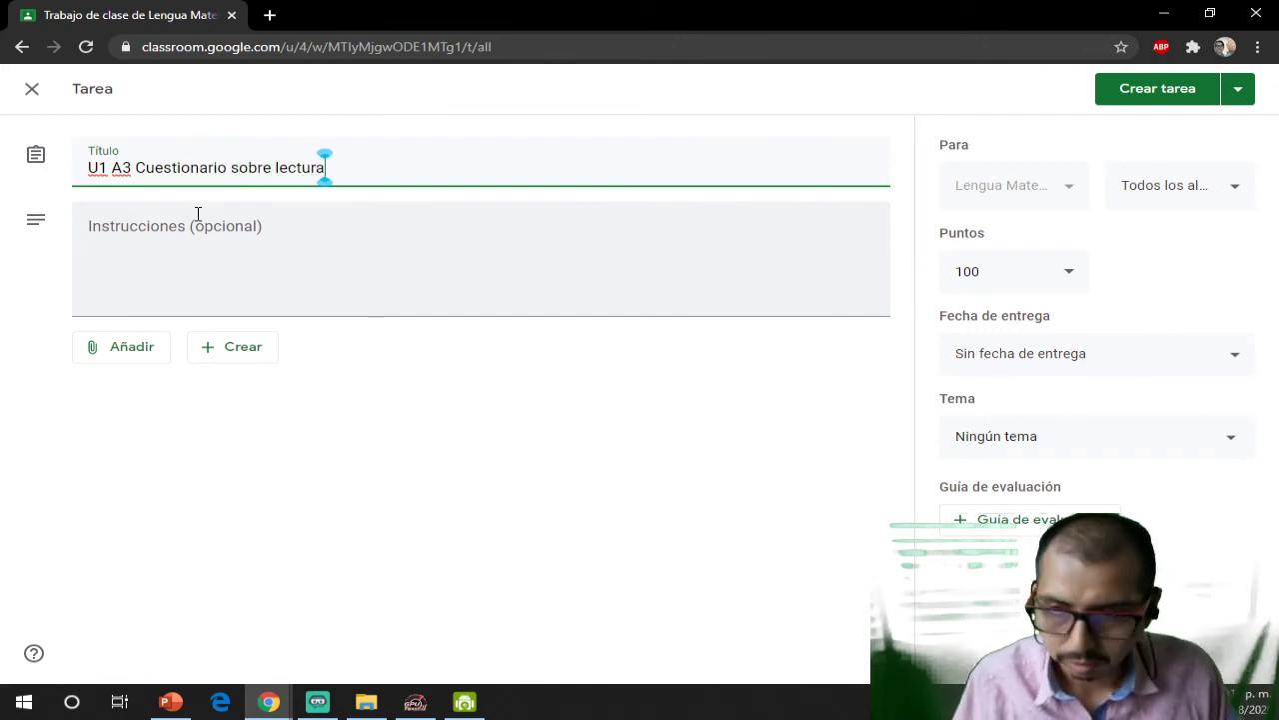
# - Enter "Contestar y revisar la guia de evaluacion" as the assignment's instructions
pyautogui.click(206, 303)
pyautogui.write('Co')
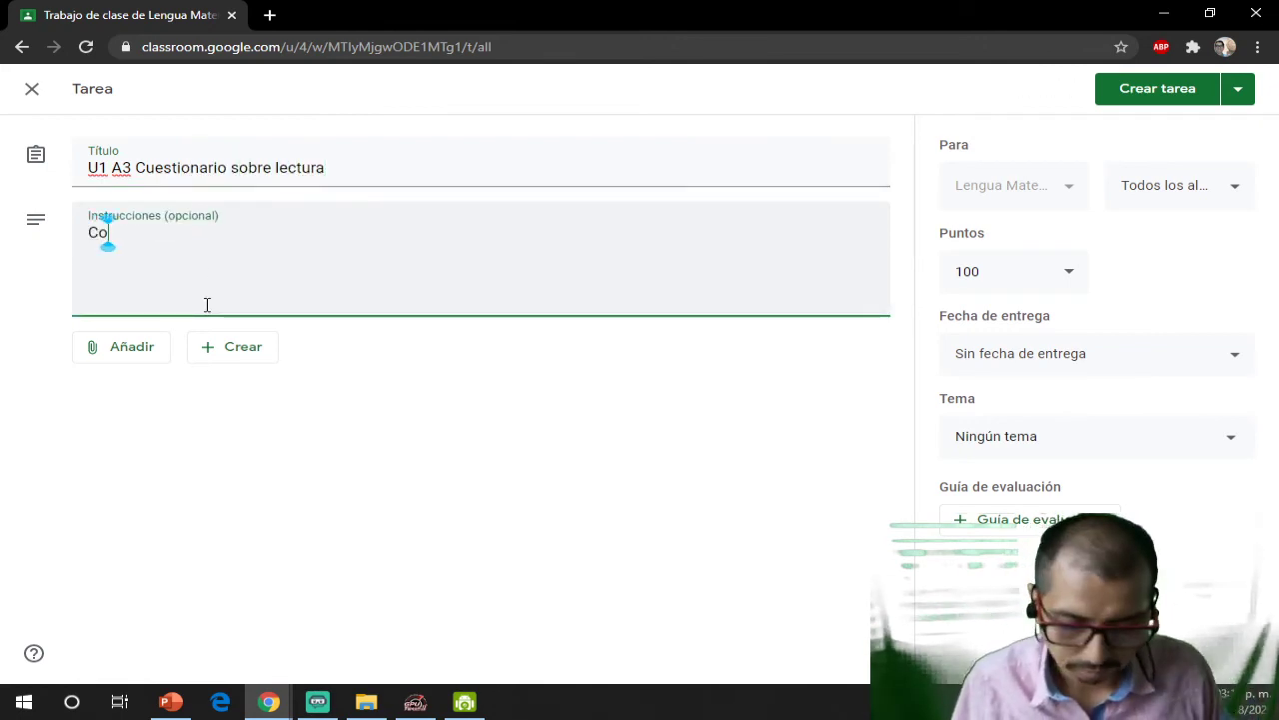
pyautogui.write('ntestar y ')
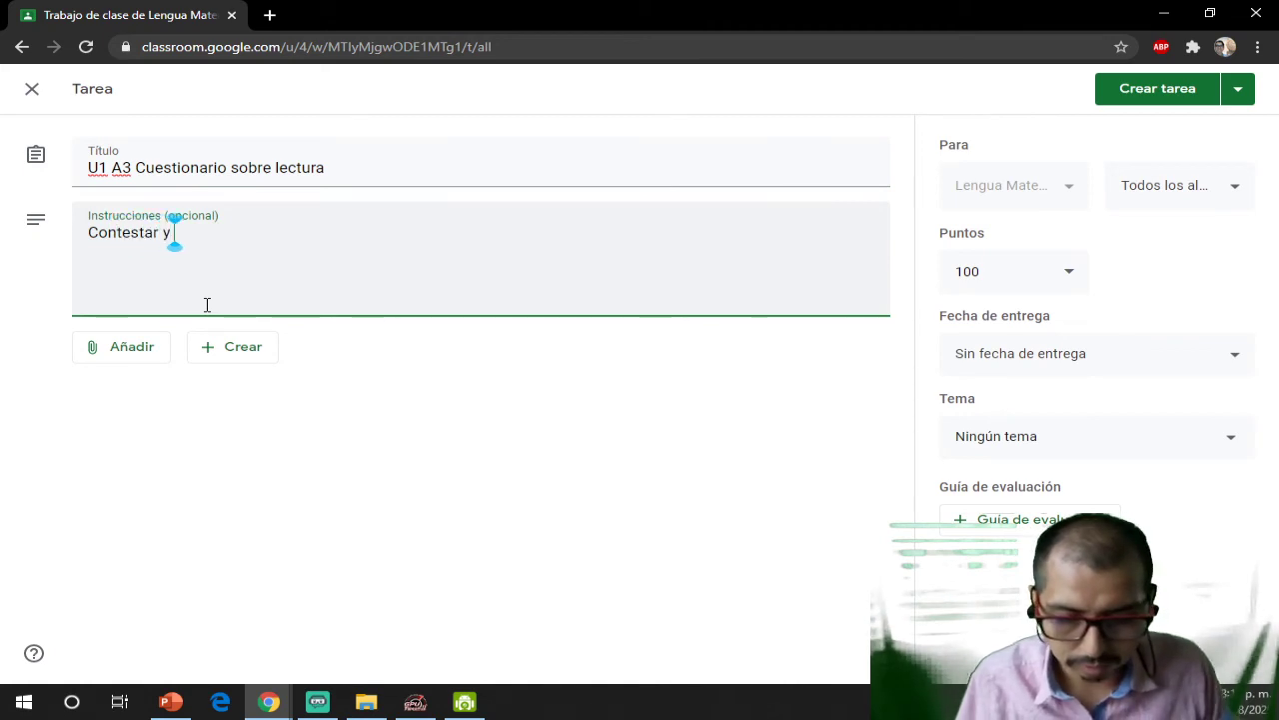
pyautogui.write('rev')
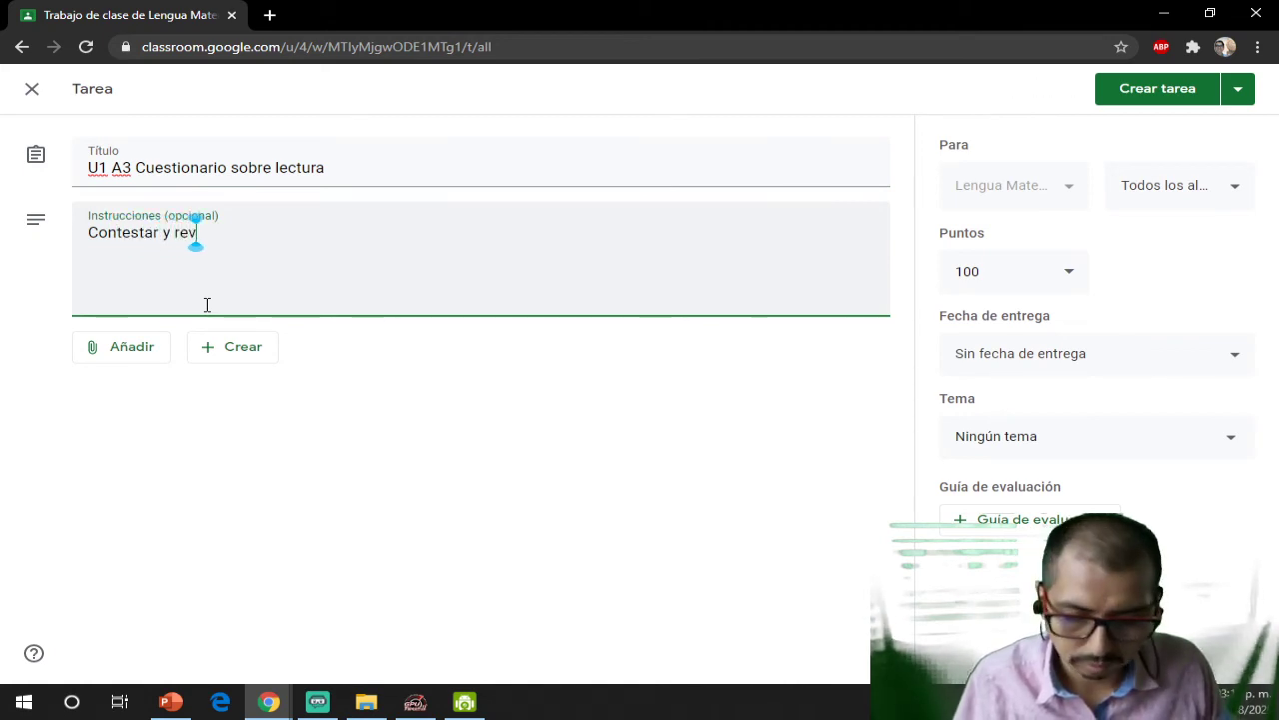
pyautogui.write('isar la g')
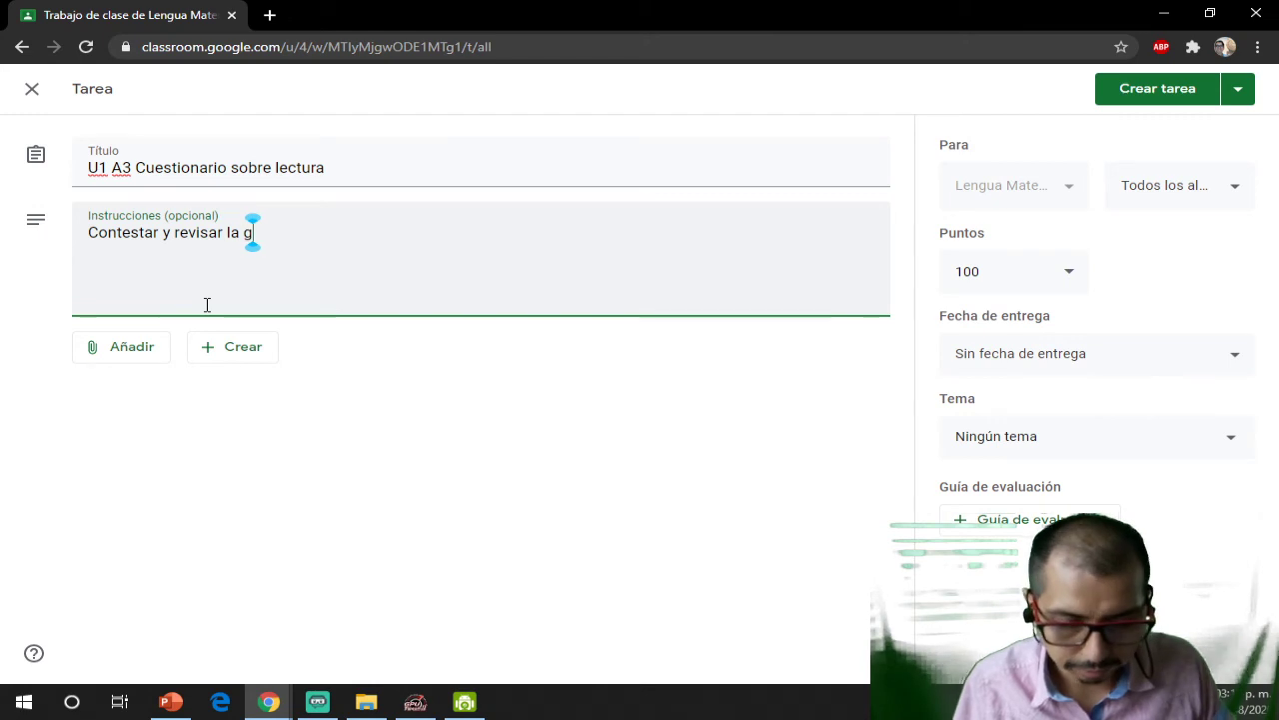
pyautogui.write('uia de evaluacion')
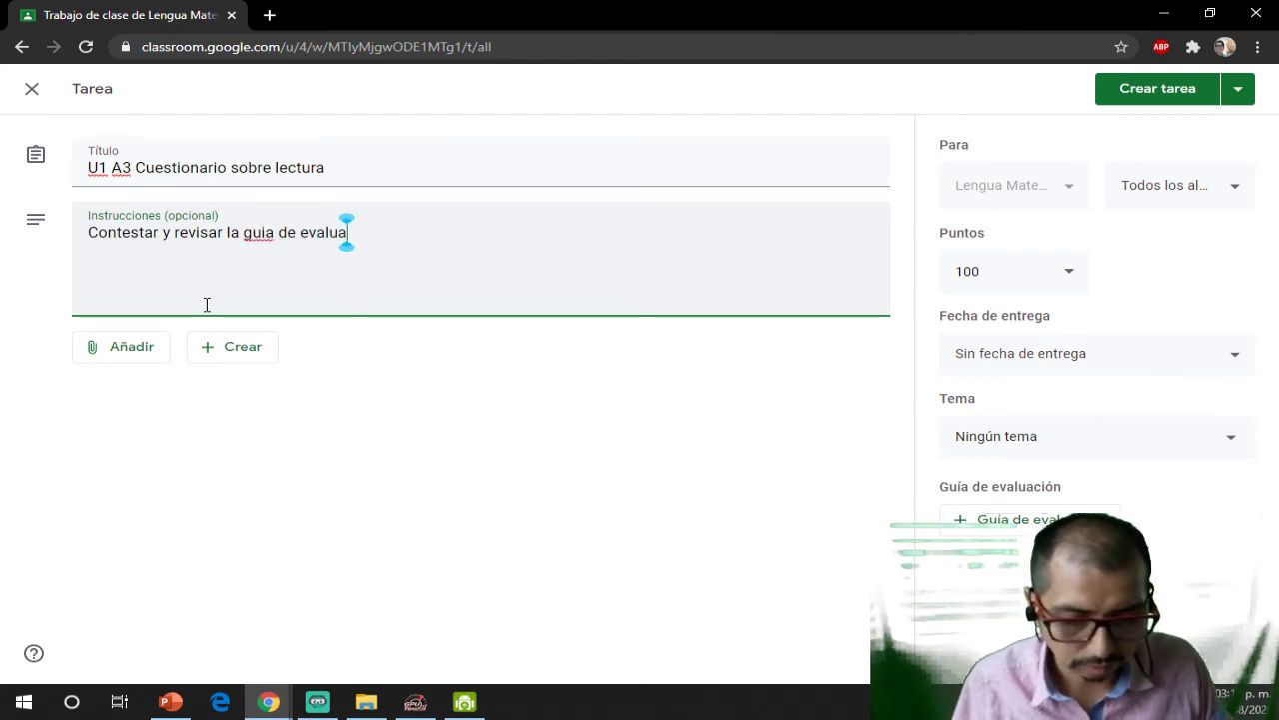
# - Attach a new blank Google Docs document to the assignment and set it to make a copy for each student
pyautogui.click(233, 349)
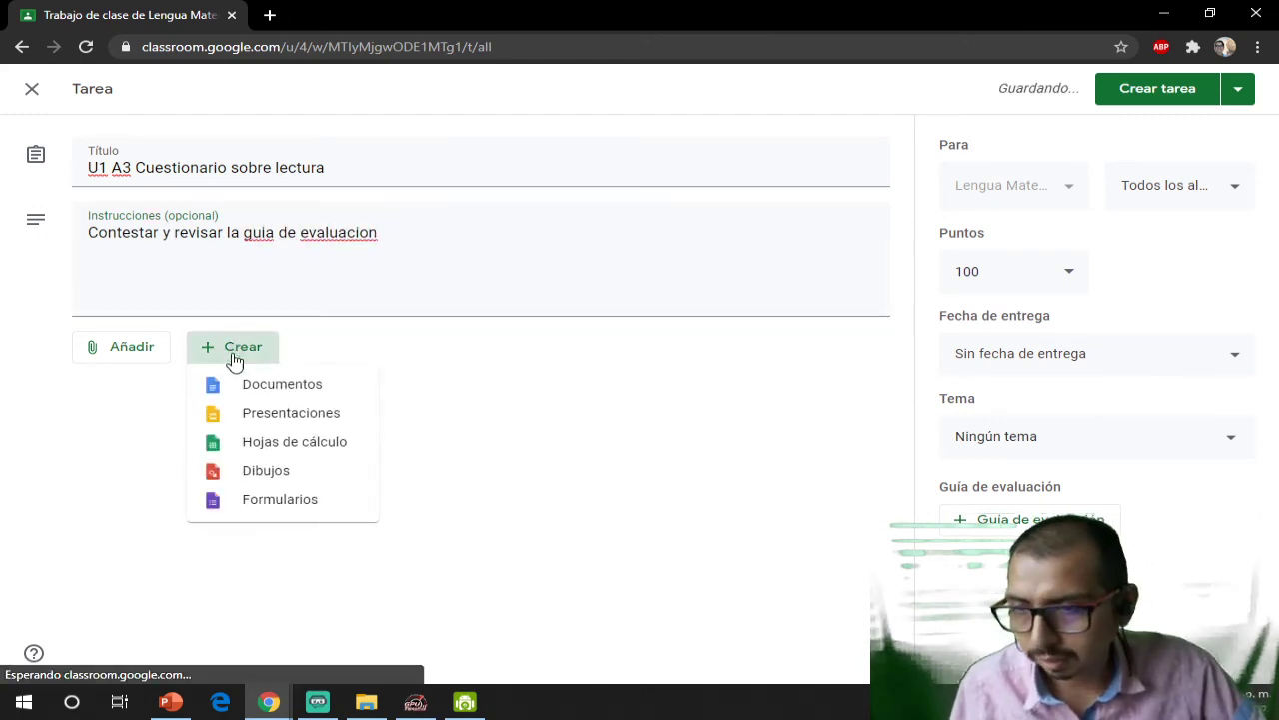
pyautogui.click(254, 382)
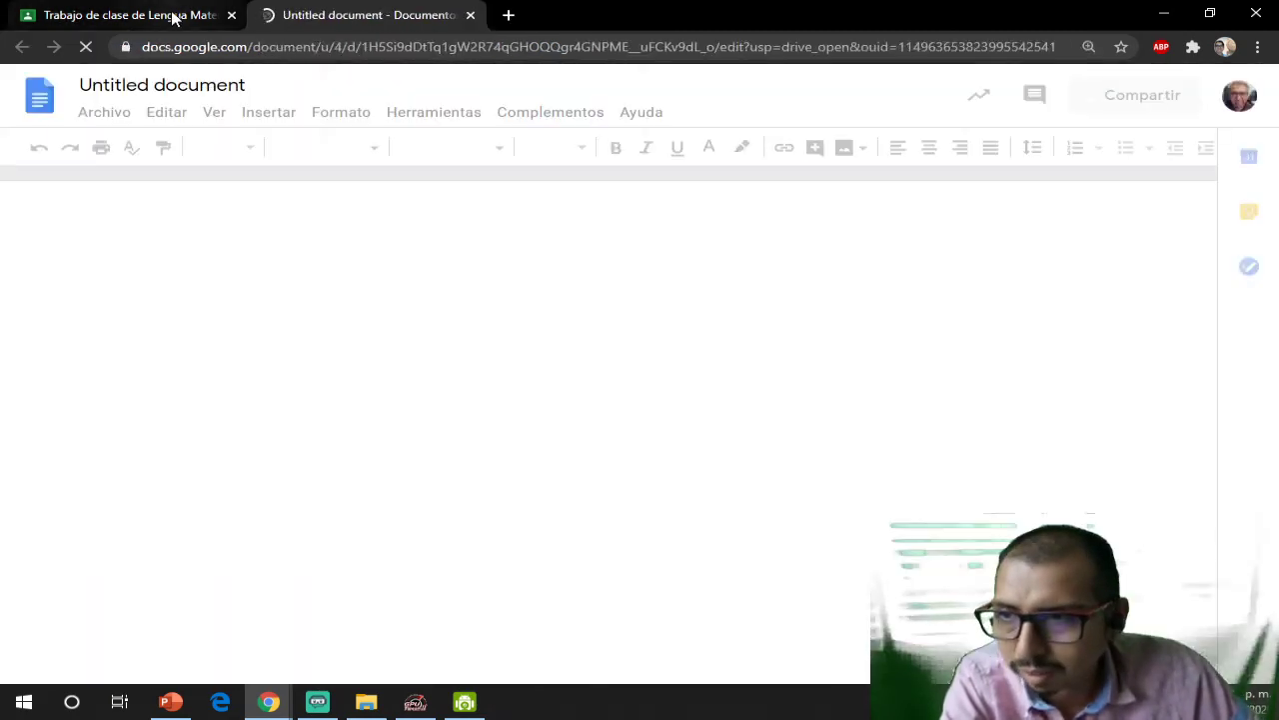
pyautogui.click(150, 15)
pyautogui.click(791, 428)
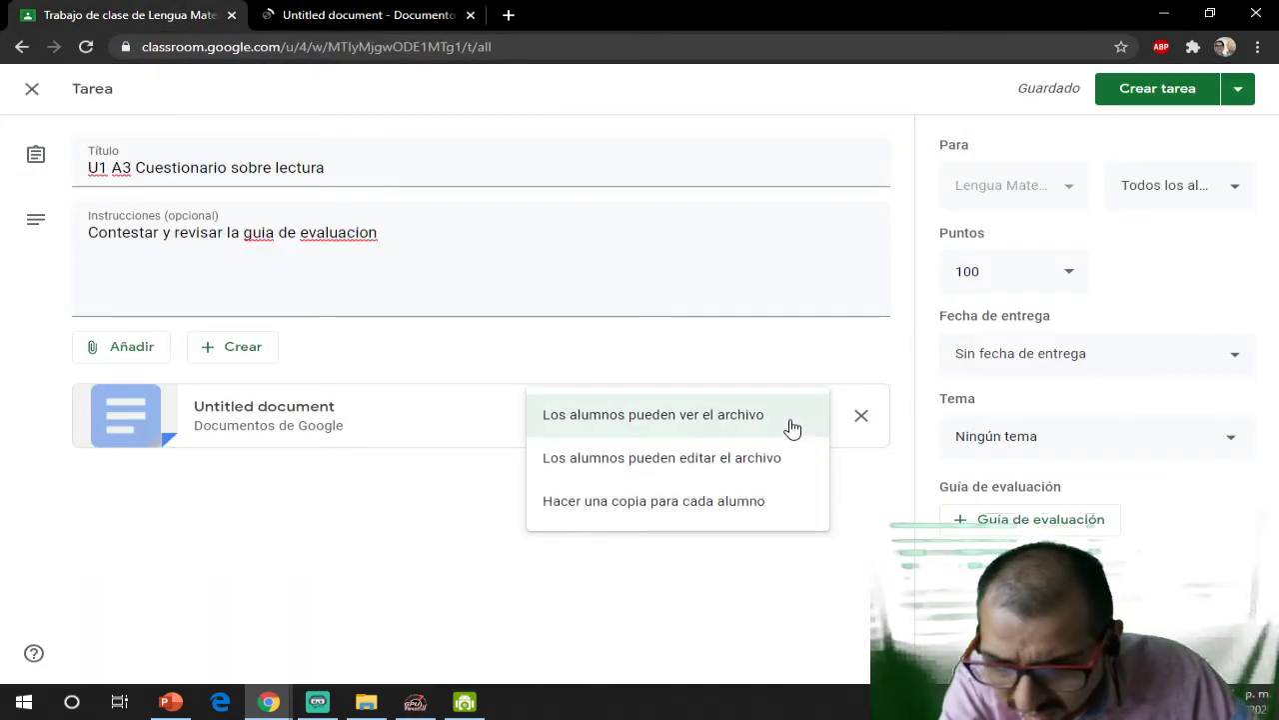
pyautogui.click(722, 512)
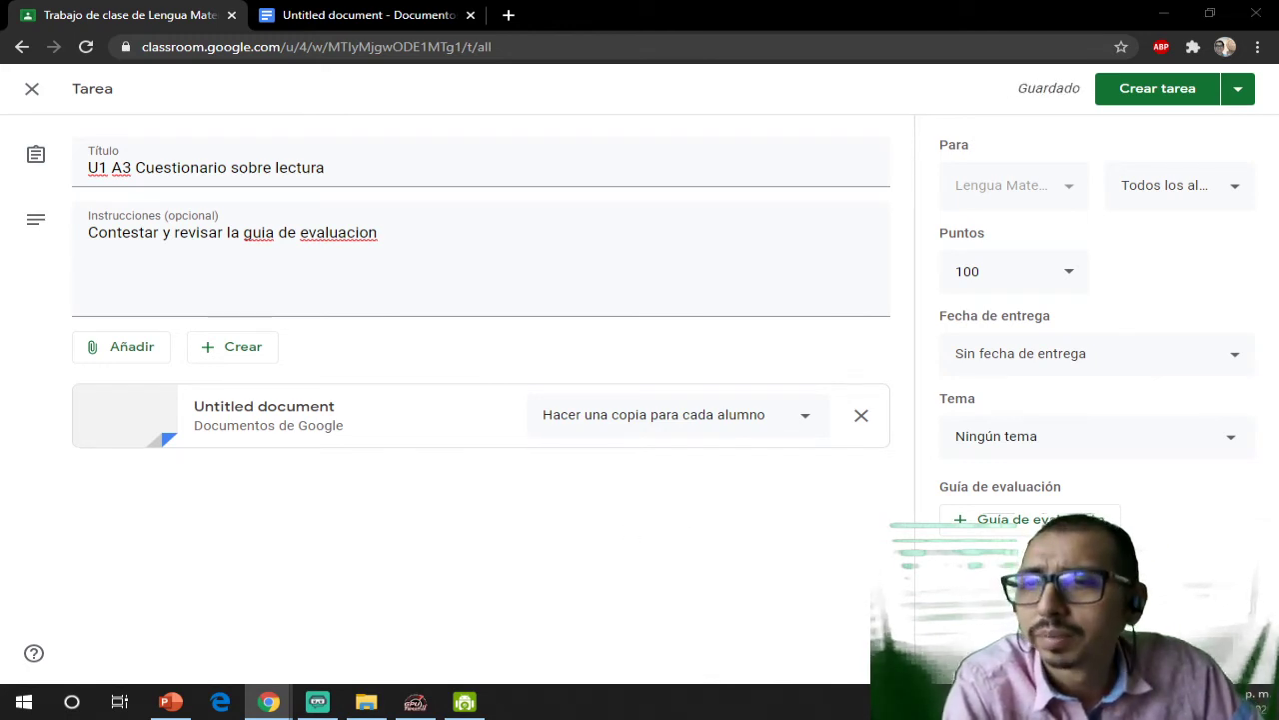
# - Switch to the new untitled document and rename it "U1 A3 Cuestionario"
pyautogui.click(374, 12)
pyautogui.doubleClick(179, 84)
pyautogui.click(179, 84)
pyautogui.write('U1 A3')
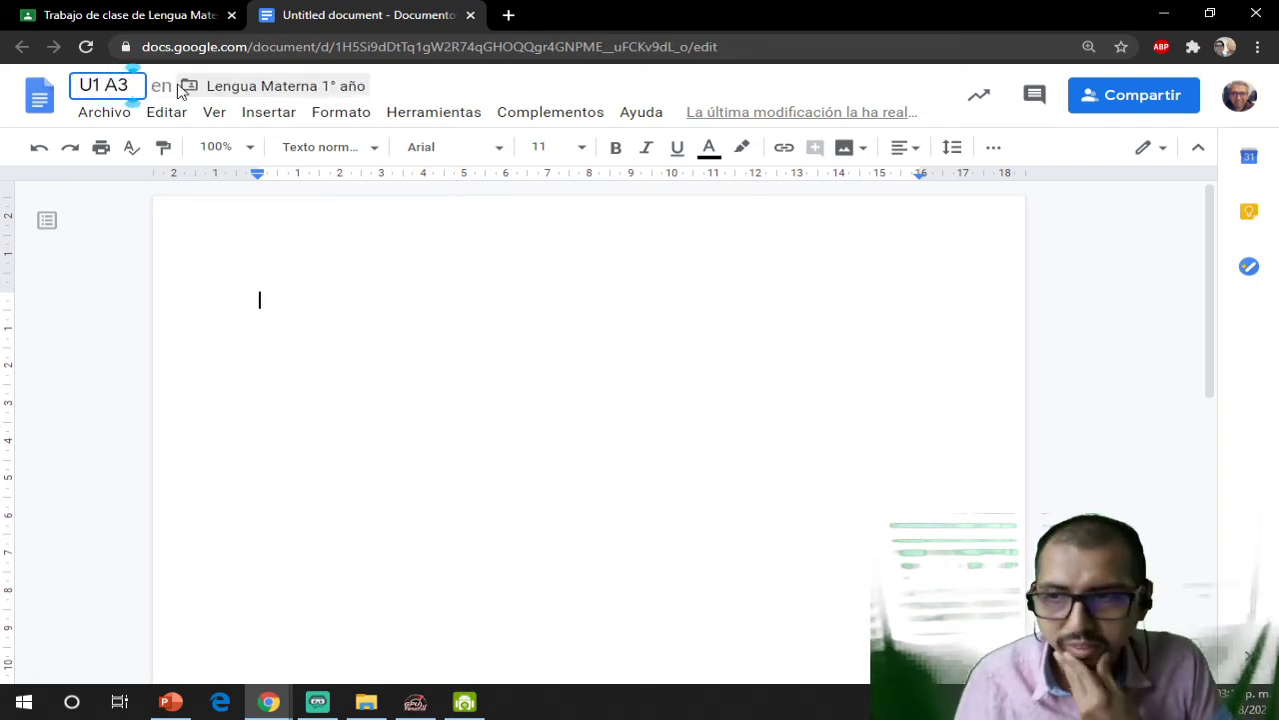
pyautogui.write(' Cuestion')
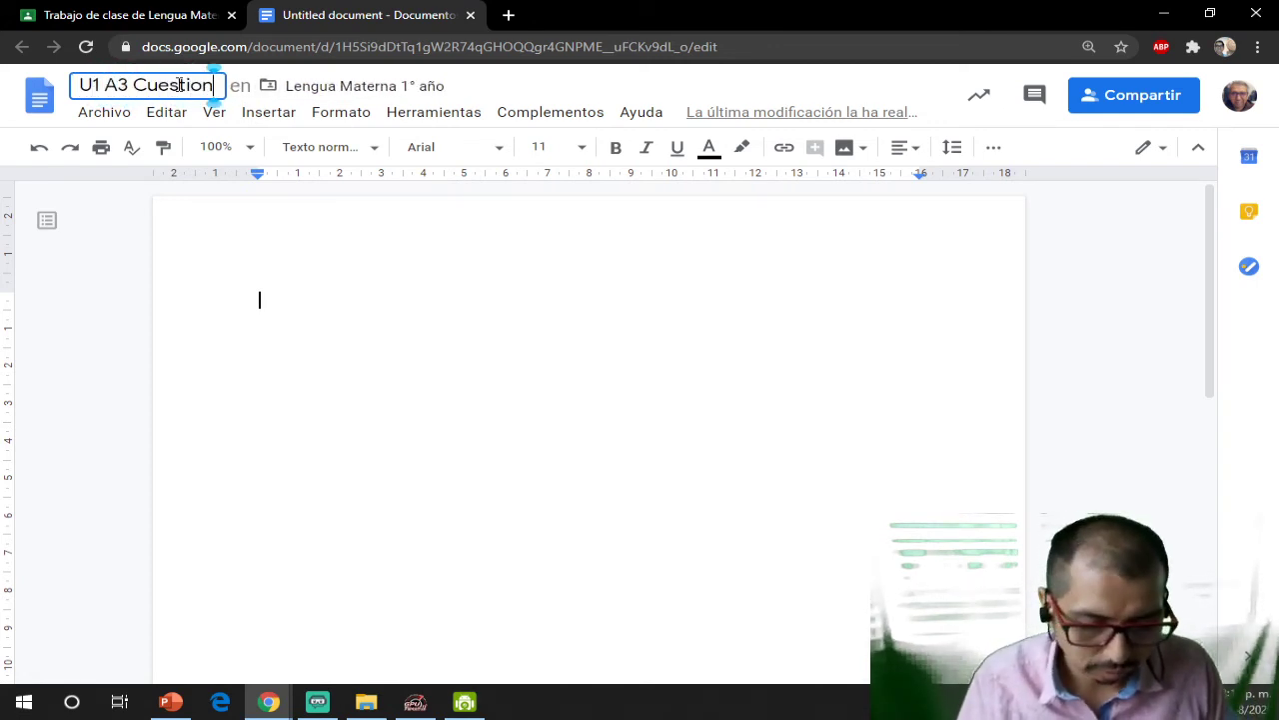
pyautogui.write('ario')
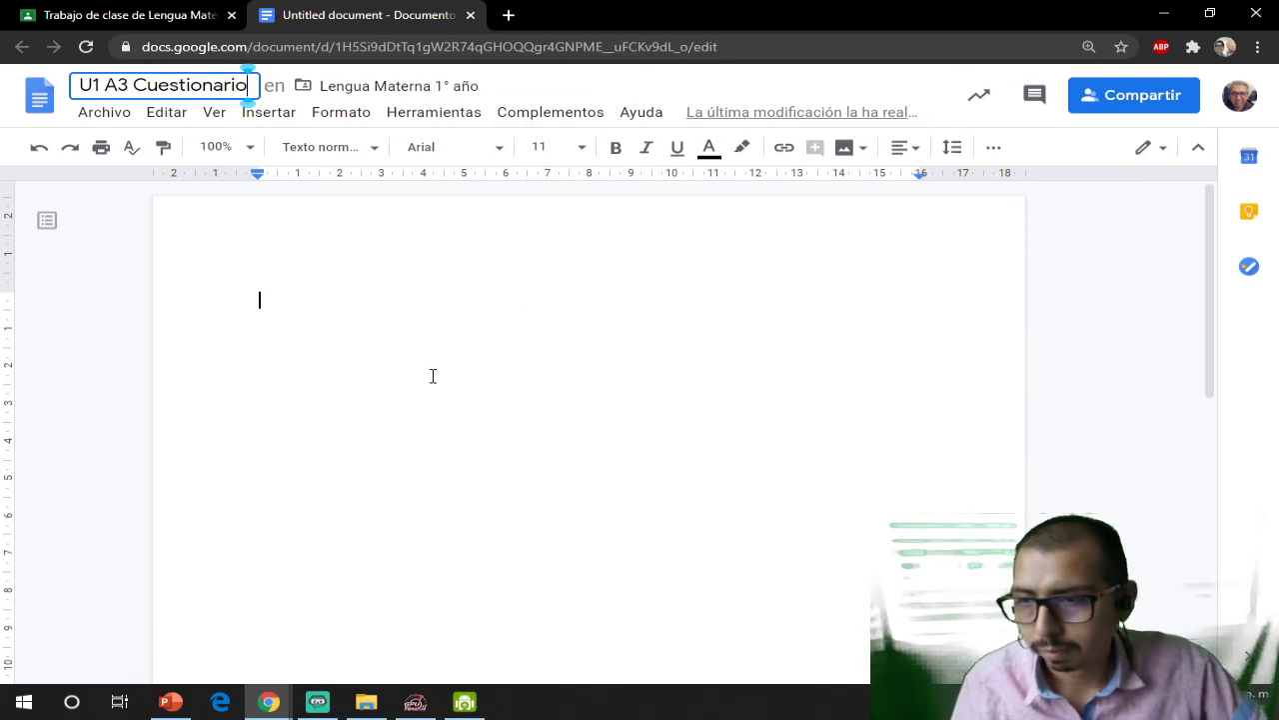
pyautogui.press('Return')
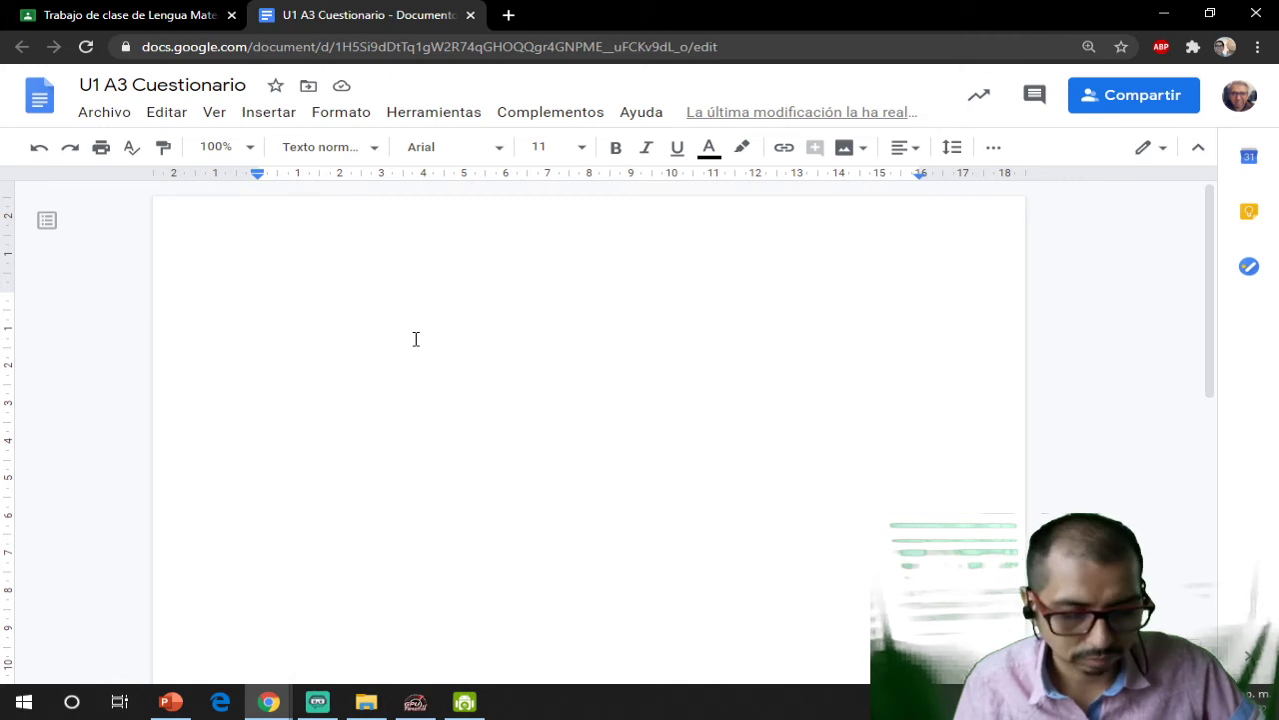
# - Write the spaced lines "nombre", "Quien es el Autor", "Encontraron la vacuna" and "Que te parecio el cuento" in the document
pyautogui.write('nombre')
pyautogui.press('Return')
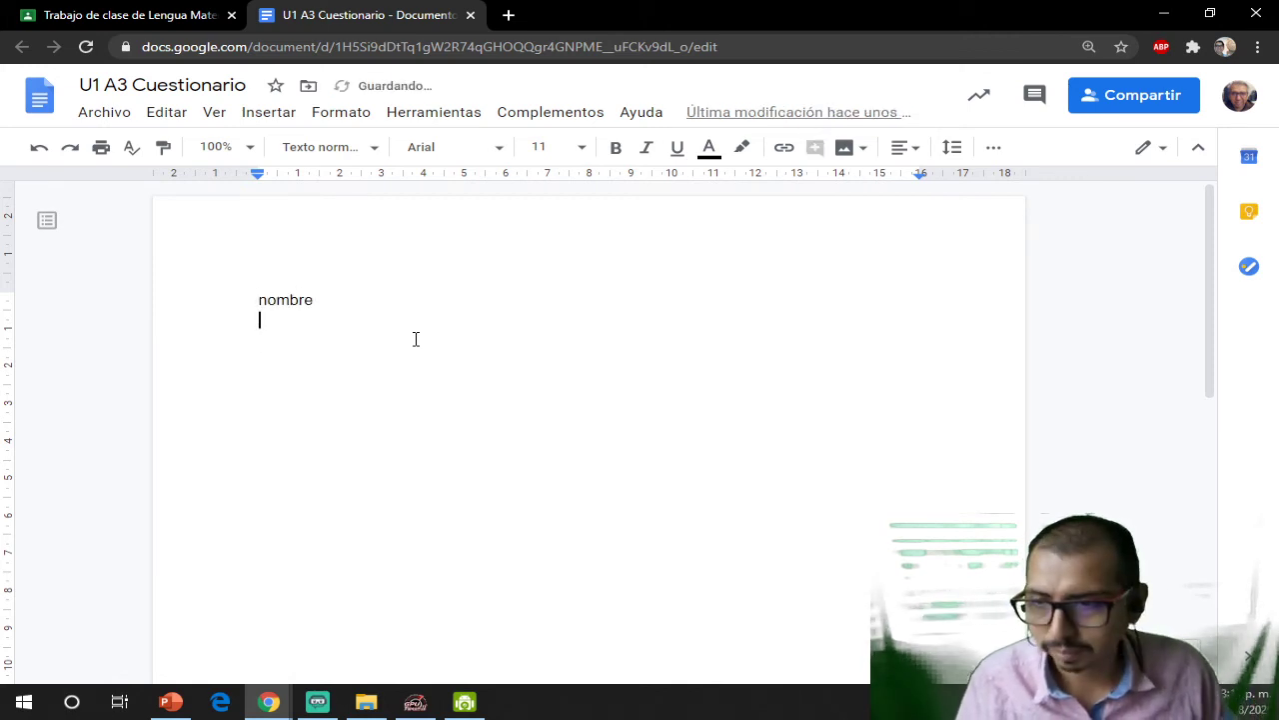
pyautogui.write('Quien es el ')
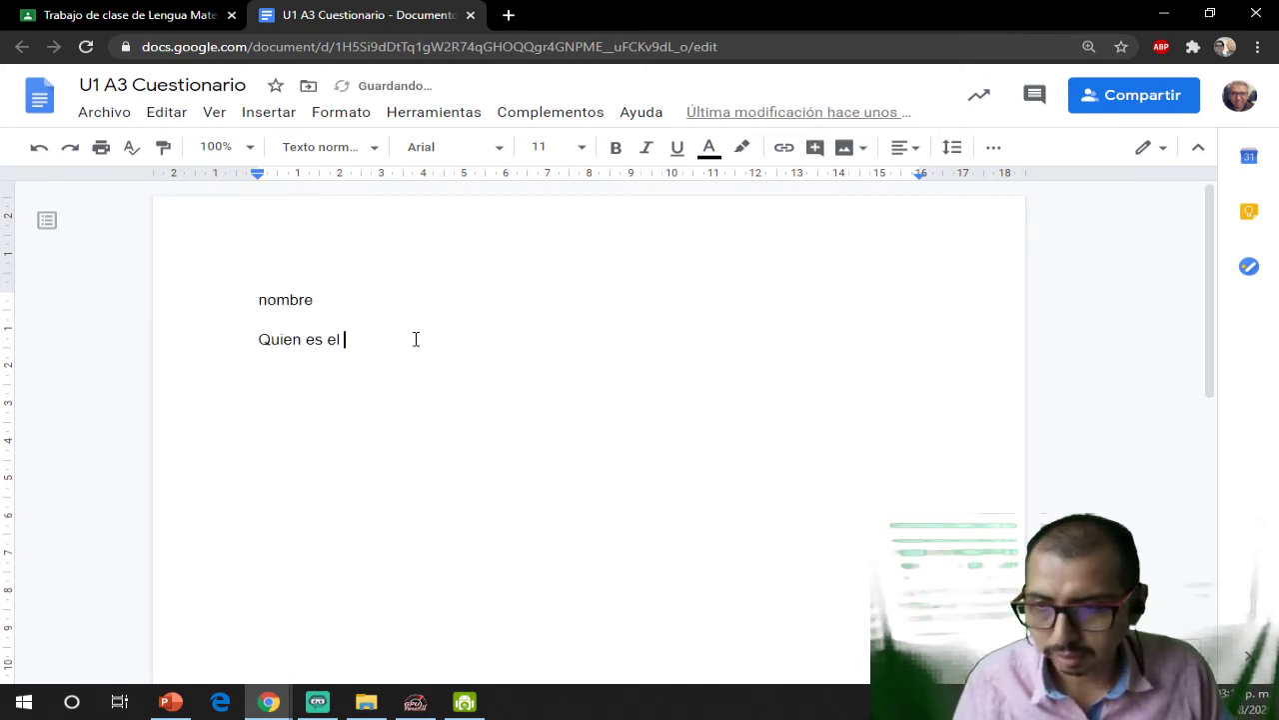
pyautogui.write('Autor')
pyautogui.press('Return')
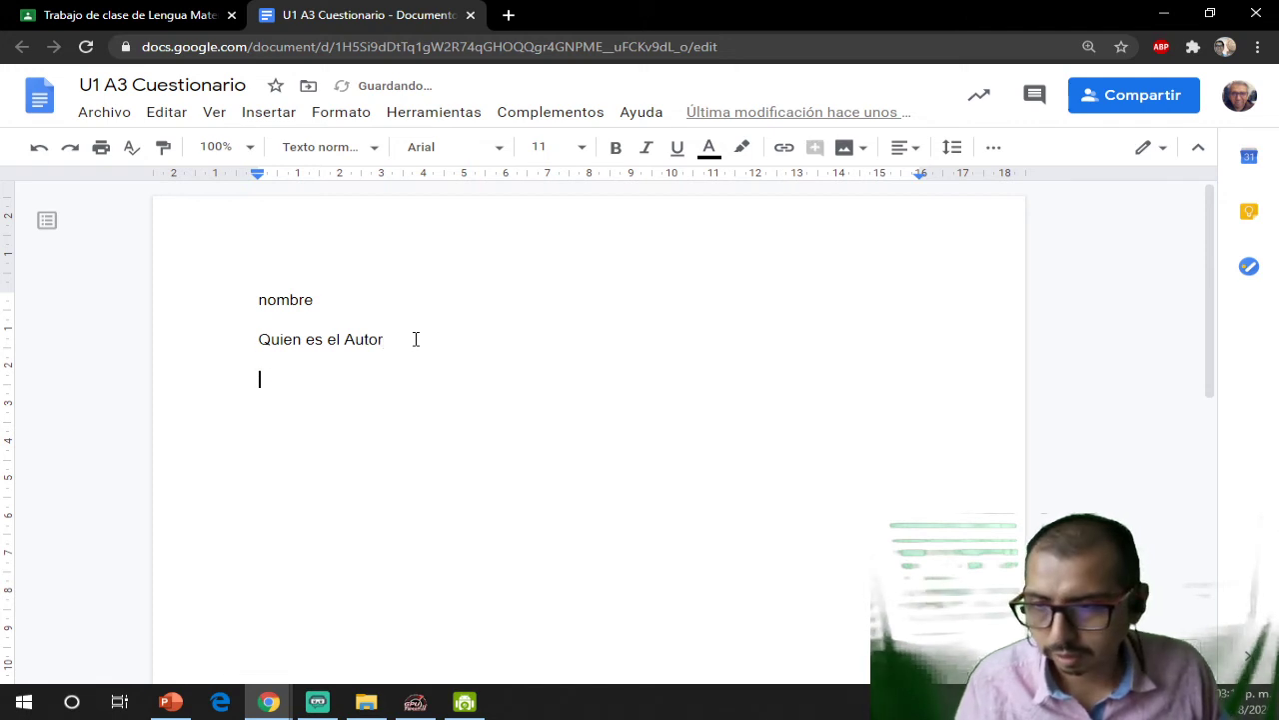
pyautogui.write('A')
pyautogui.press('BackSpace')
pyautogui.write('Enco')
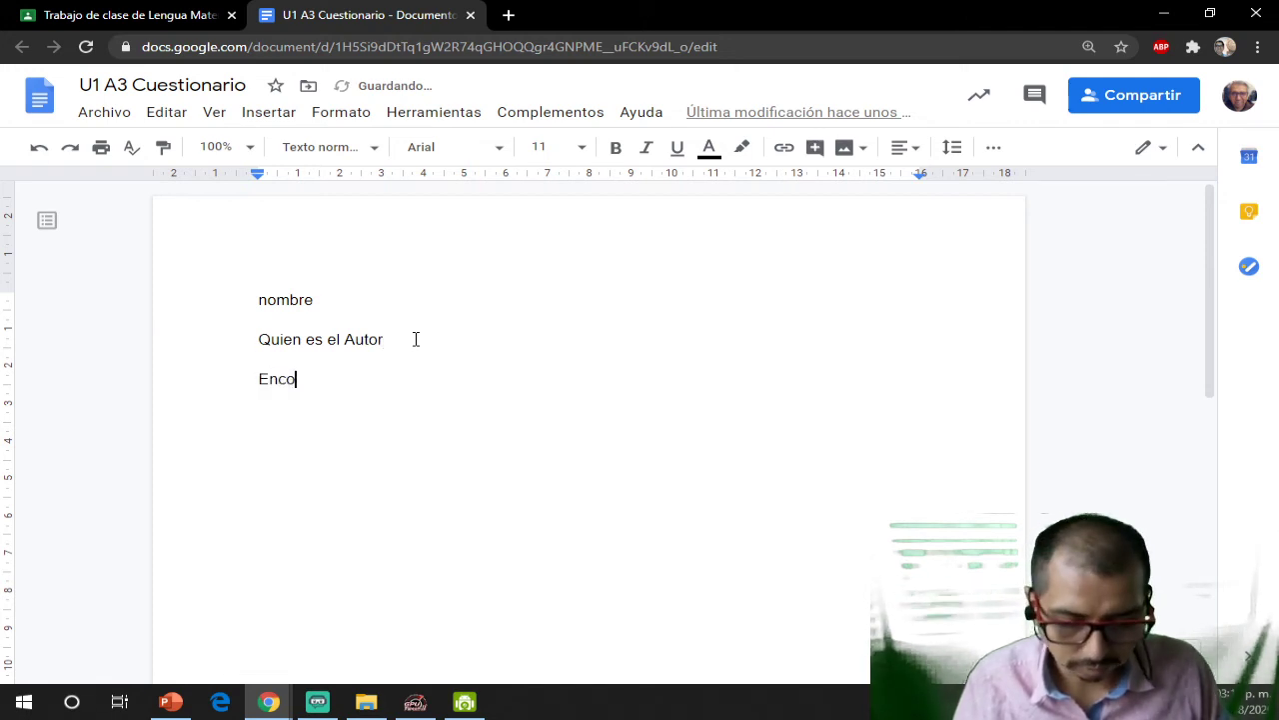
pyautogui.write('ntraron la vacuna')
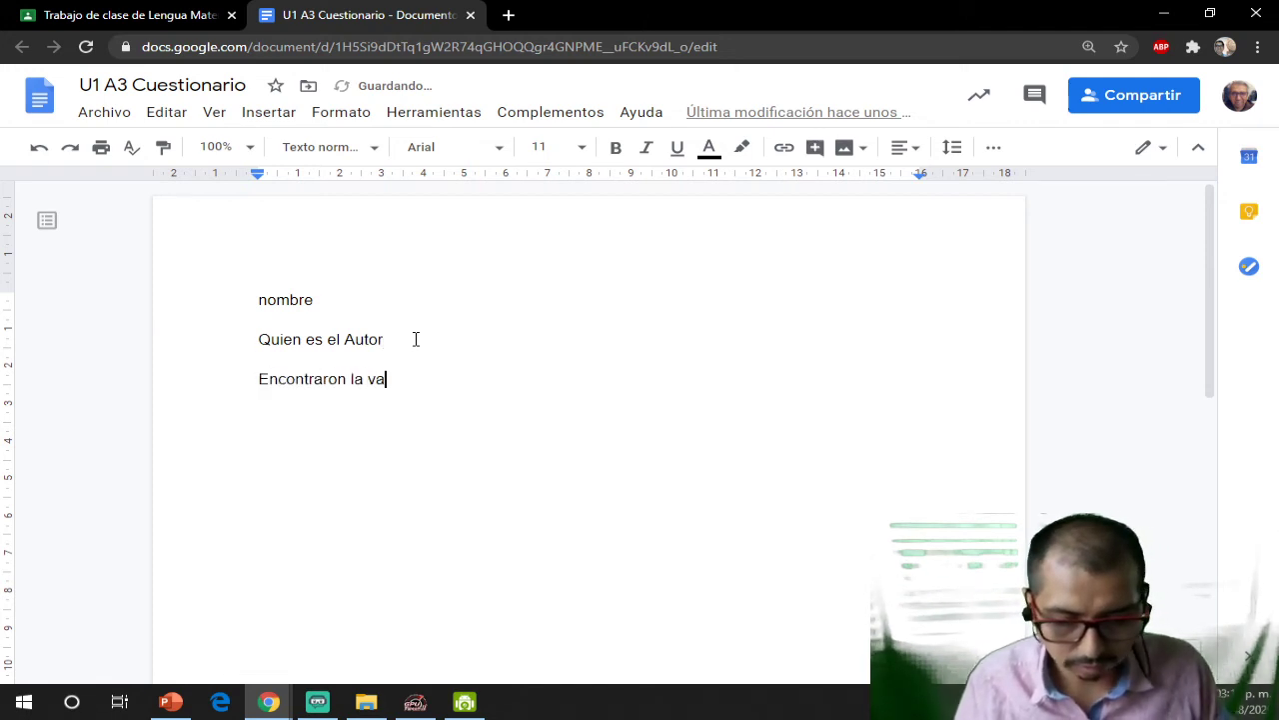
pyautogui.press('Return')
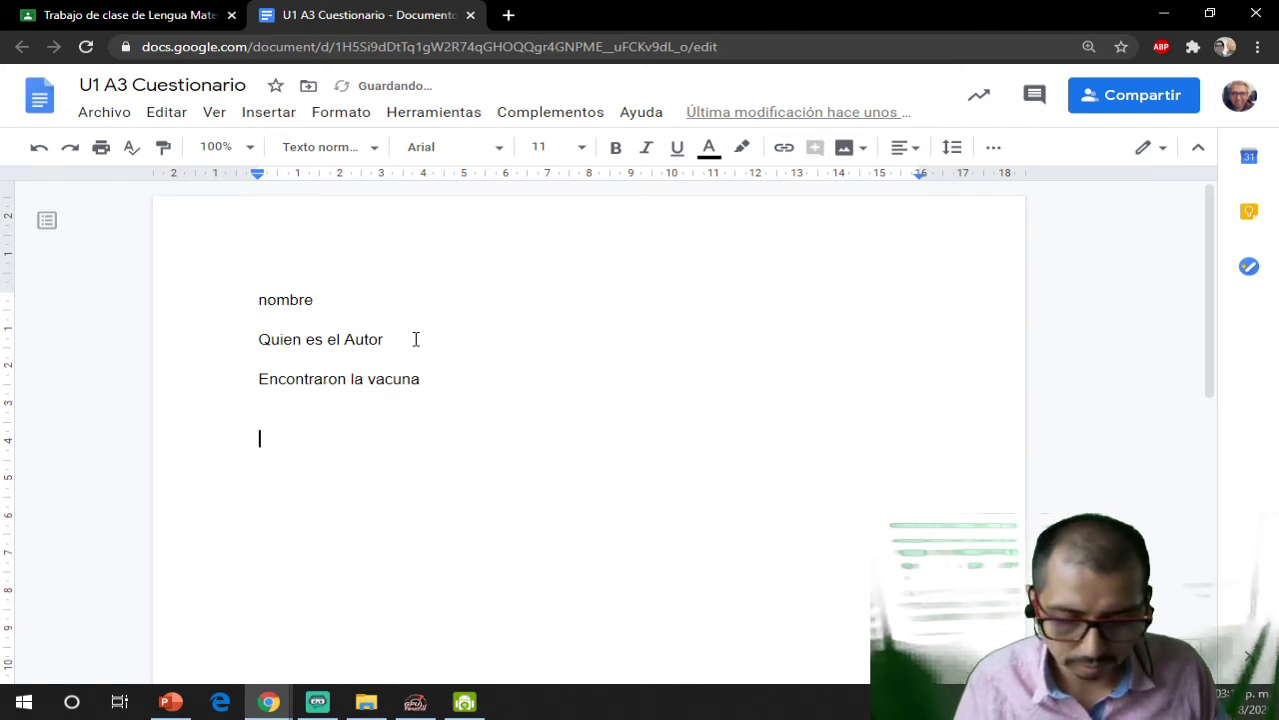
pyautogui.write('Que te parecio el cuento')
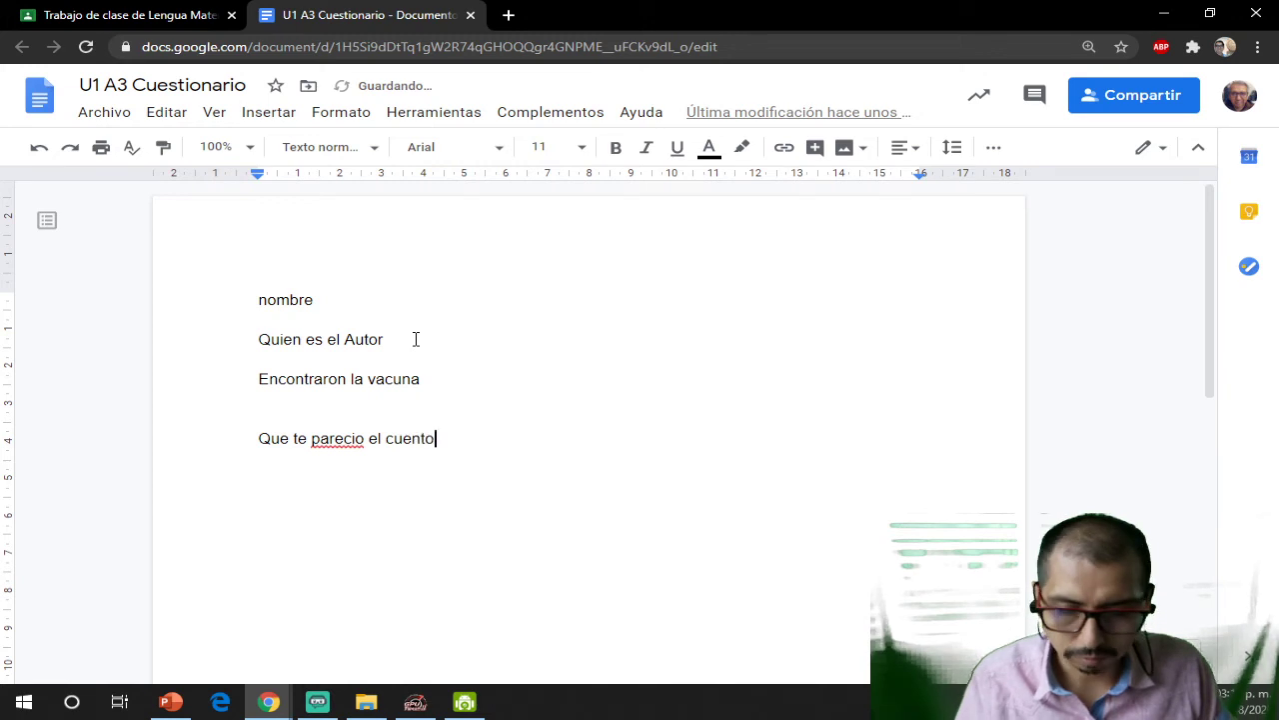
# - Accept the spelling suggestion that corrects "parecio" to "pareció" in the question about the story
pyautogui.rightClick(336, 437)
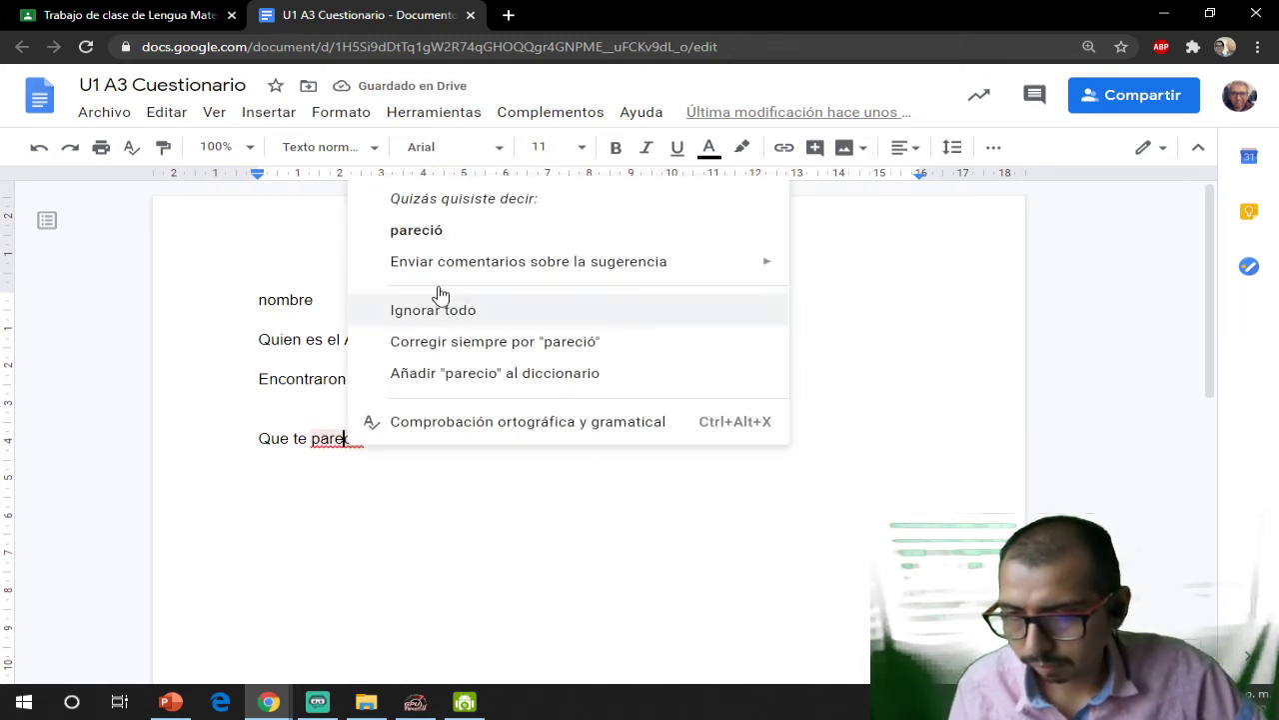
pyautogui.click(449, 231)
pyautogui.click(463, 433)
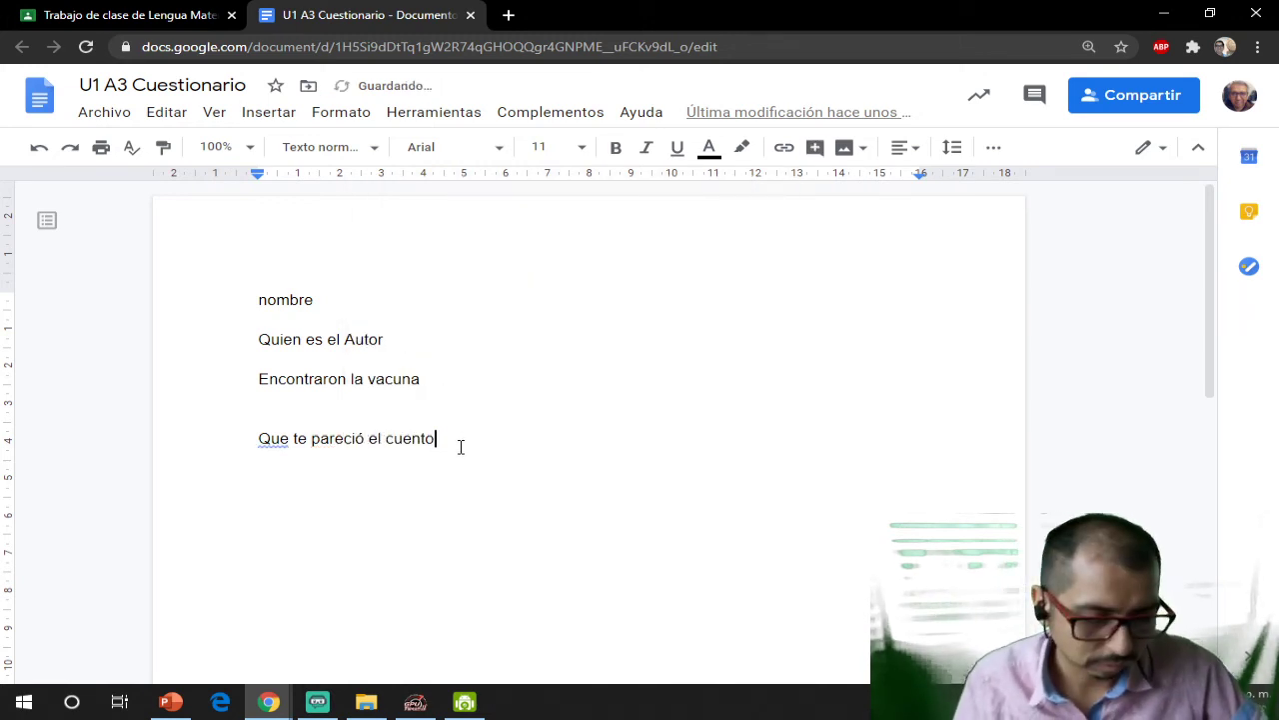
# - Add a colon after "nombre" and enclose the three questions in opening and closing question marks
pyautogui.click(418, 415)
pyautogui.press('Up')
pyautogui.press('Up')
pyautogui.press('Down')
pyautogui.press('Home')
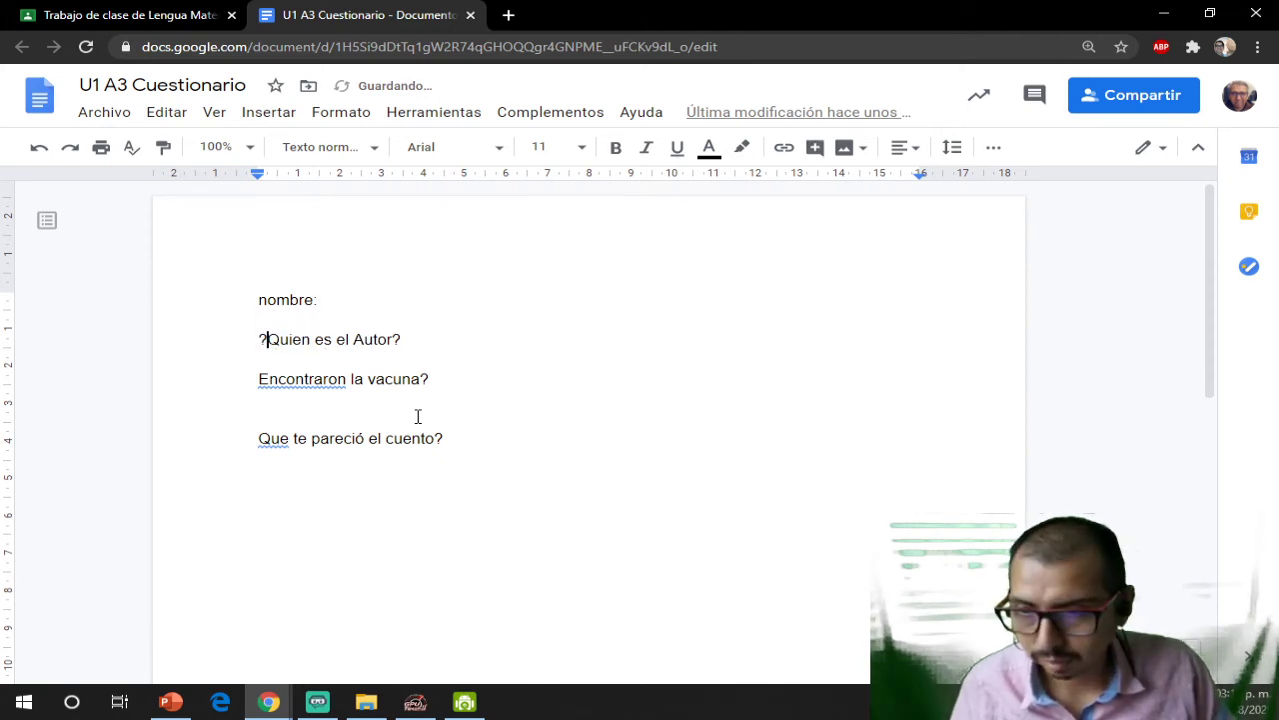
pyautogui.write('¿')
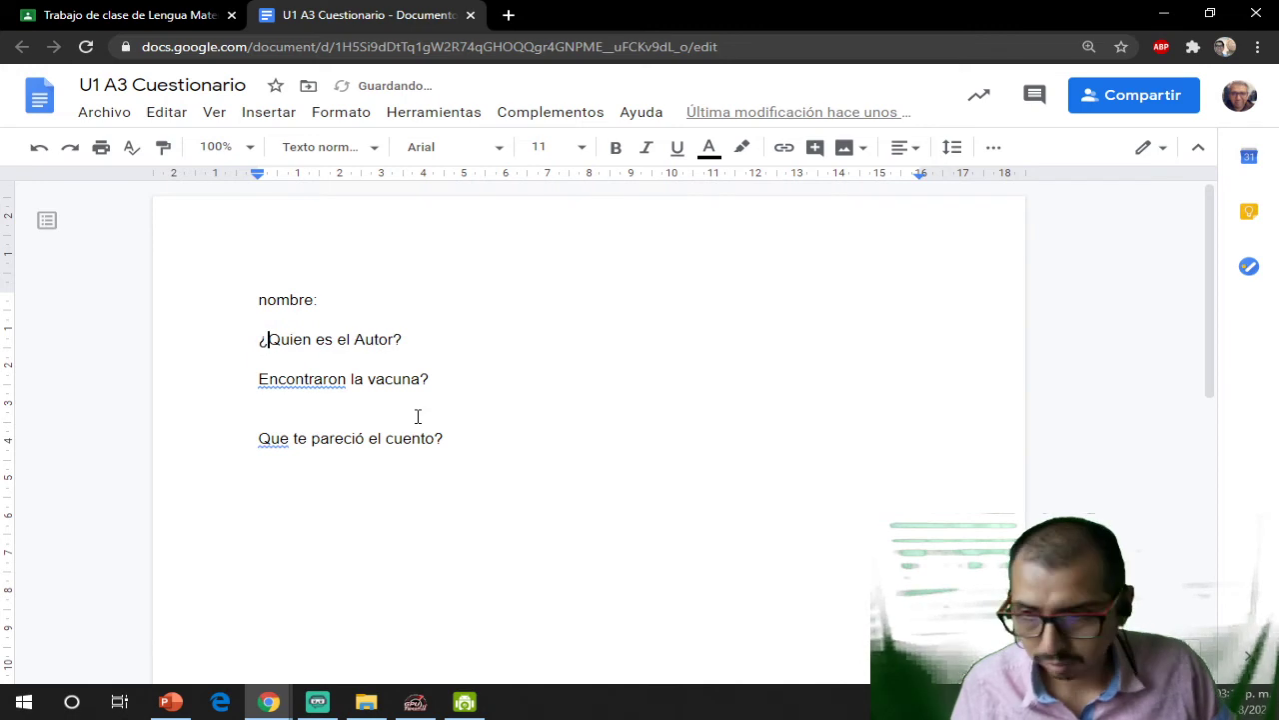
pyautogui.press('Down')
pyautogui.write('¿')
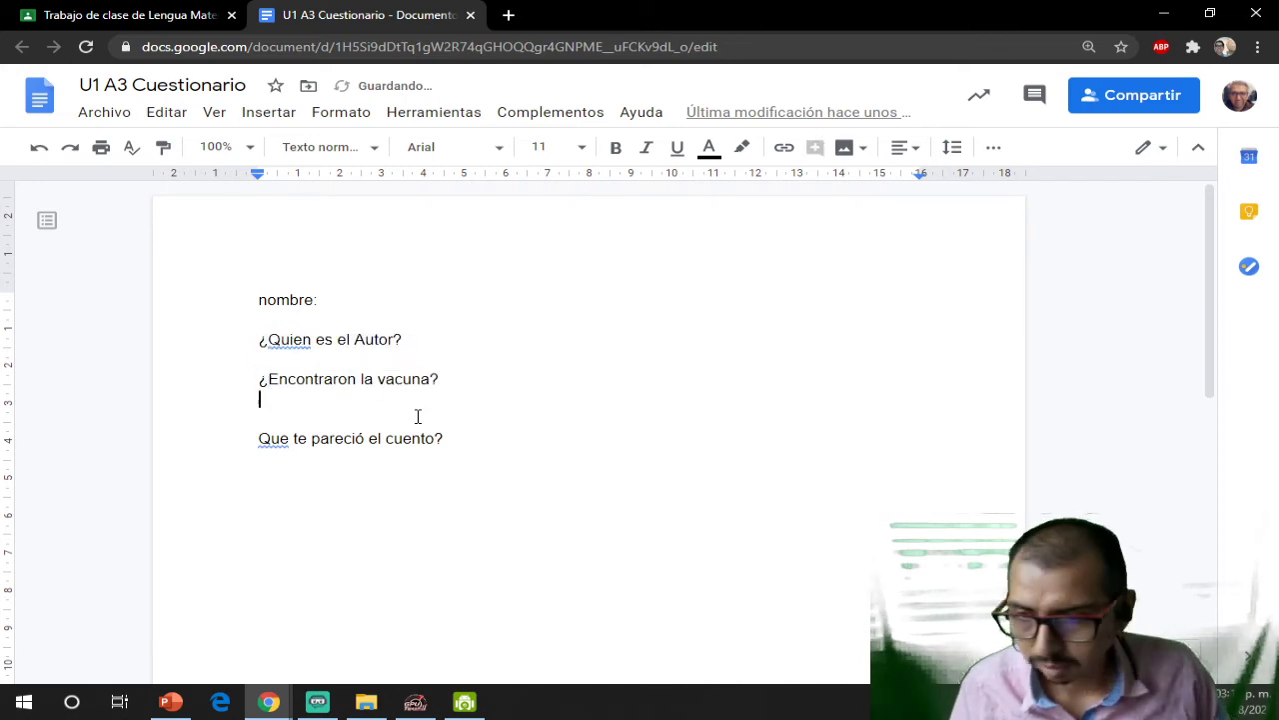
pyautogui.press('Down')
pyautogui.press('Down')
pyautogui.press('Left')
pyautogui.write('¿')
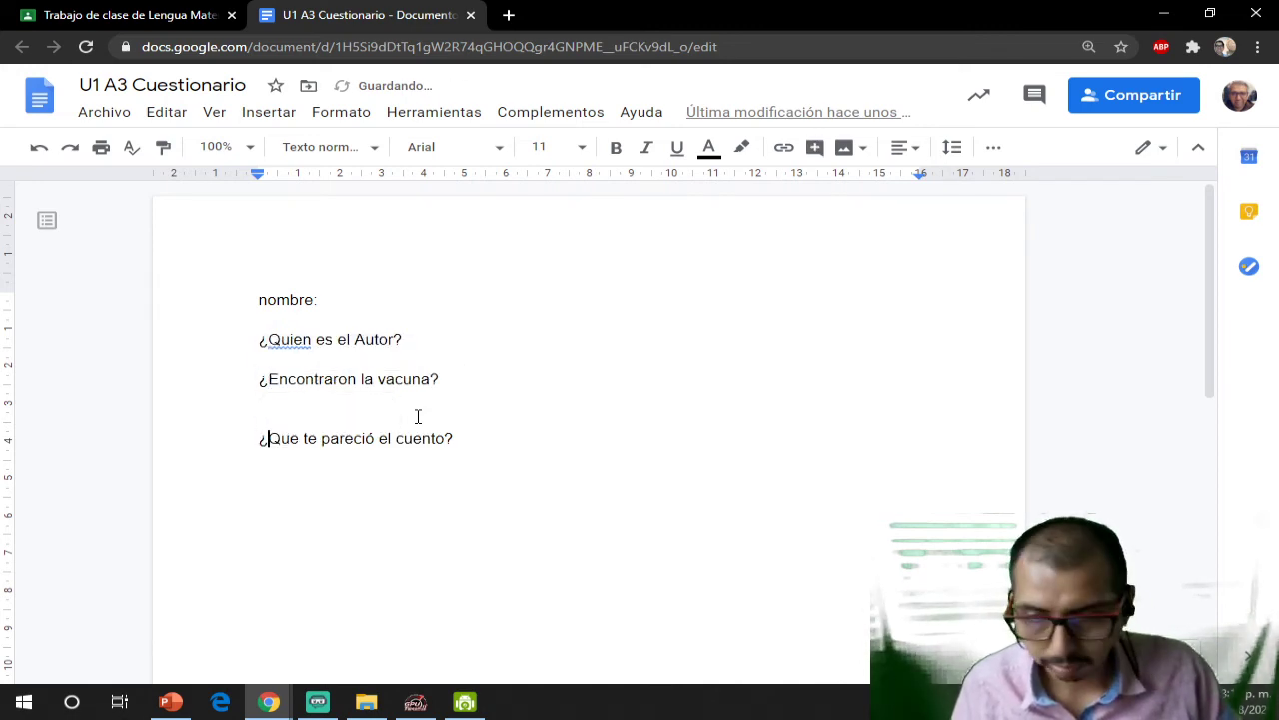
# - Correct the question words to "Quién" and "Qué", and insert a blank line below the question about the author
pyautogui.rightClick(311, 372)
pyautogui.press('Escape')
pyautogui.click(297, 340)
pyautogui.click(340, 395)
pyautogui.click(282, 440)
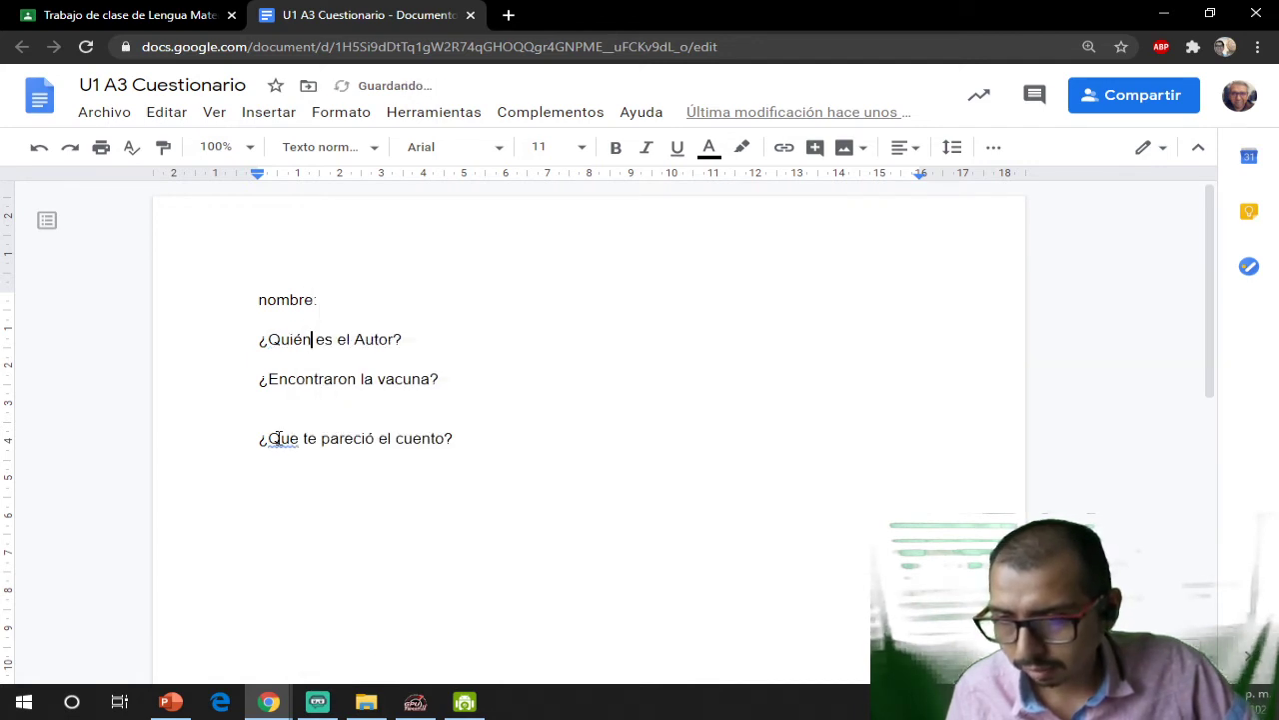
pyautogui.click(378, 480)
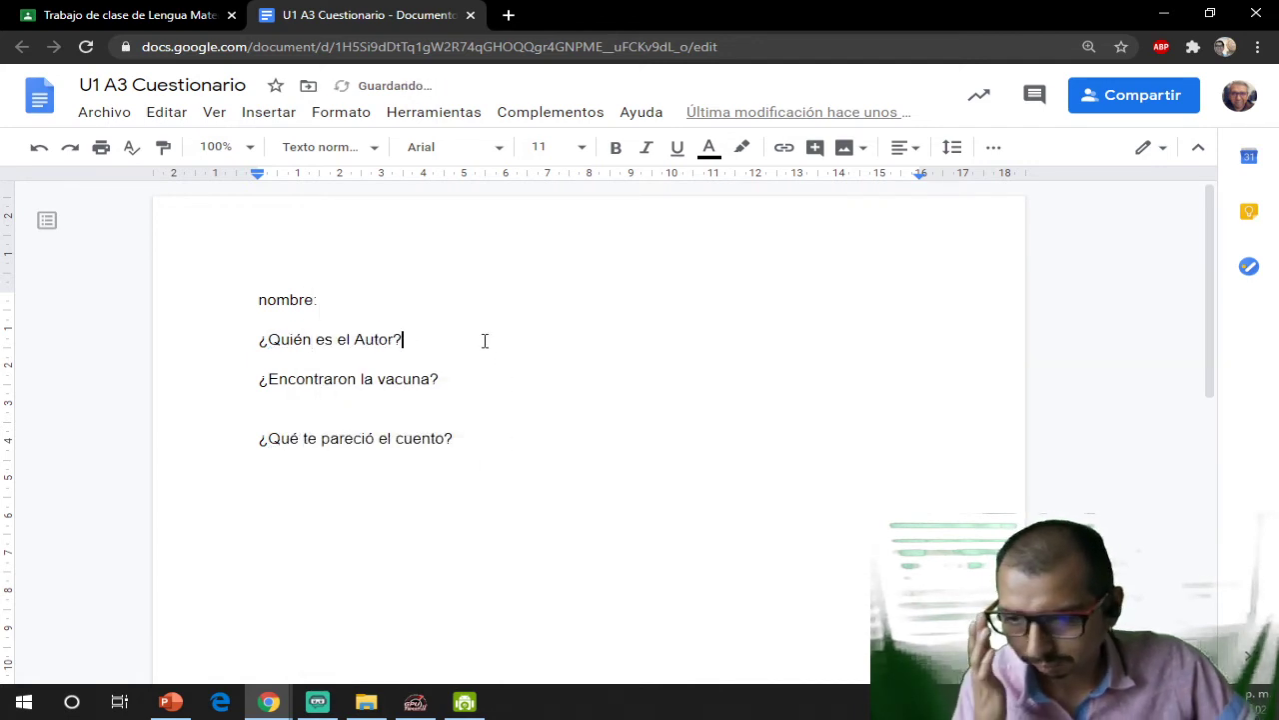
pyautogui.press('Return')
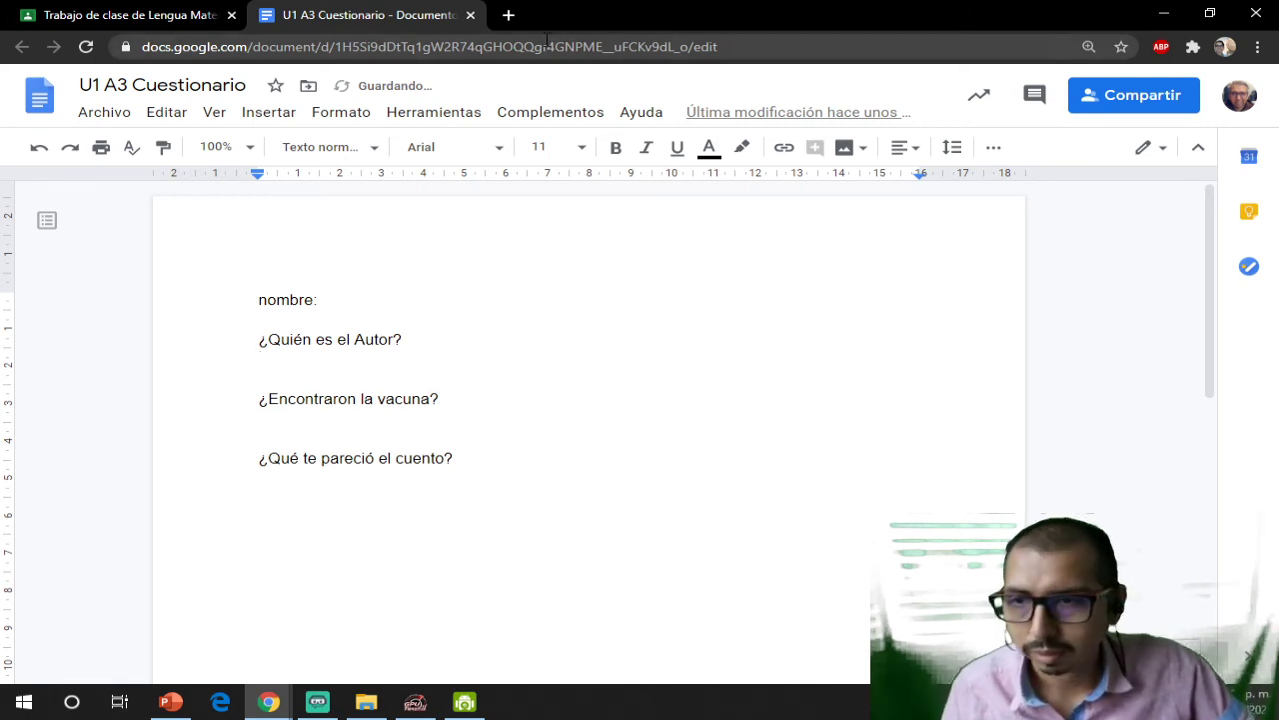
# - Close the question document and correct the spelling of "guía" and "evaluación" in the assignment's instructions
pyautogui.click(470, 15)
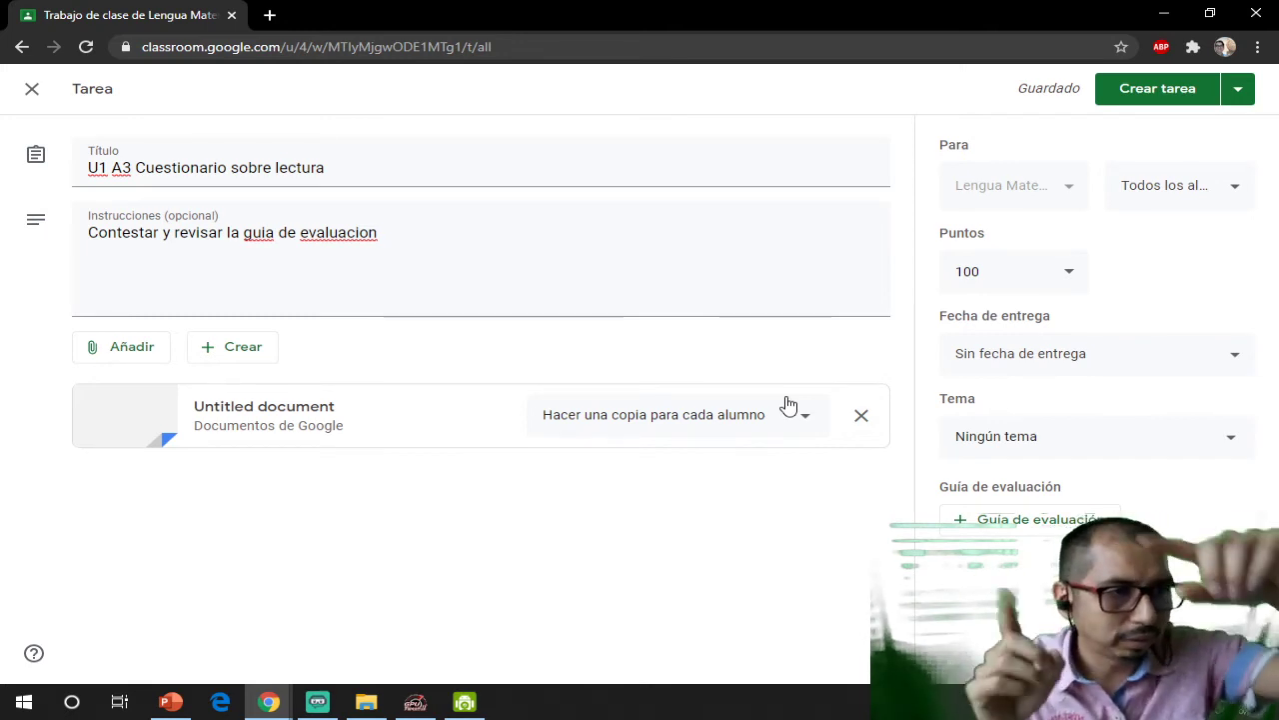
pyautogui.click(265, 232)
pyautogui.rightClick(265, 232)
pyautogui.click(285, 249)
pyautogui.rightClick(314, 232)
pyautogui.click(350, 249)
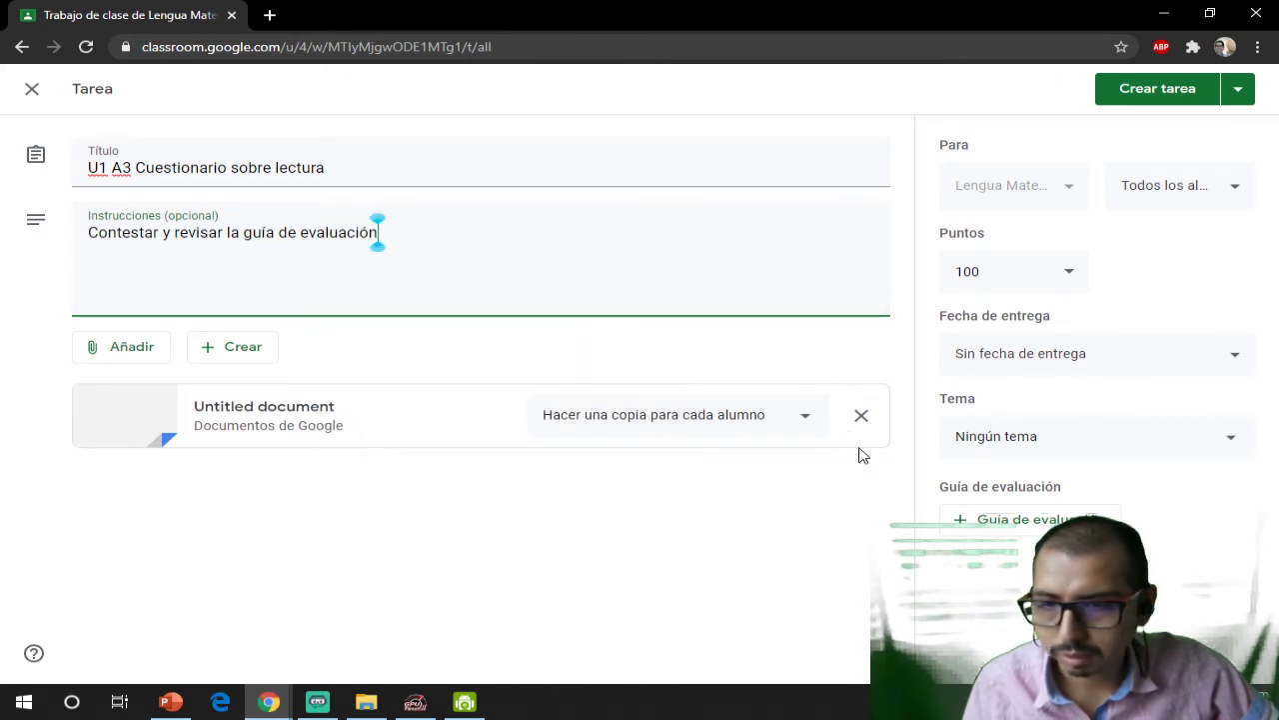
# - Check the Lengua Materna 1° año course and the course list for an evaluation guide to reuse, leaving without selecting one
pyautogui.click(1023, 522)
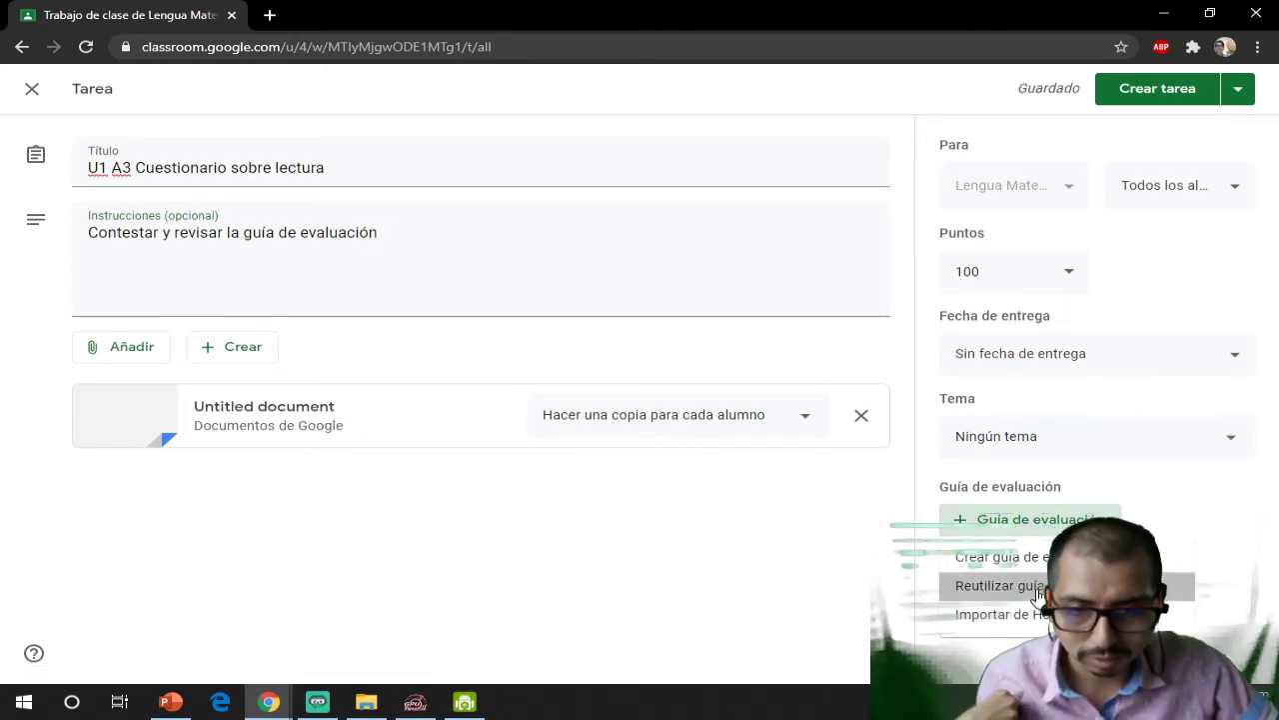
pyautogui.click(1036, 587)
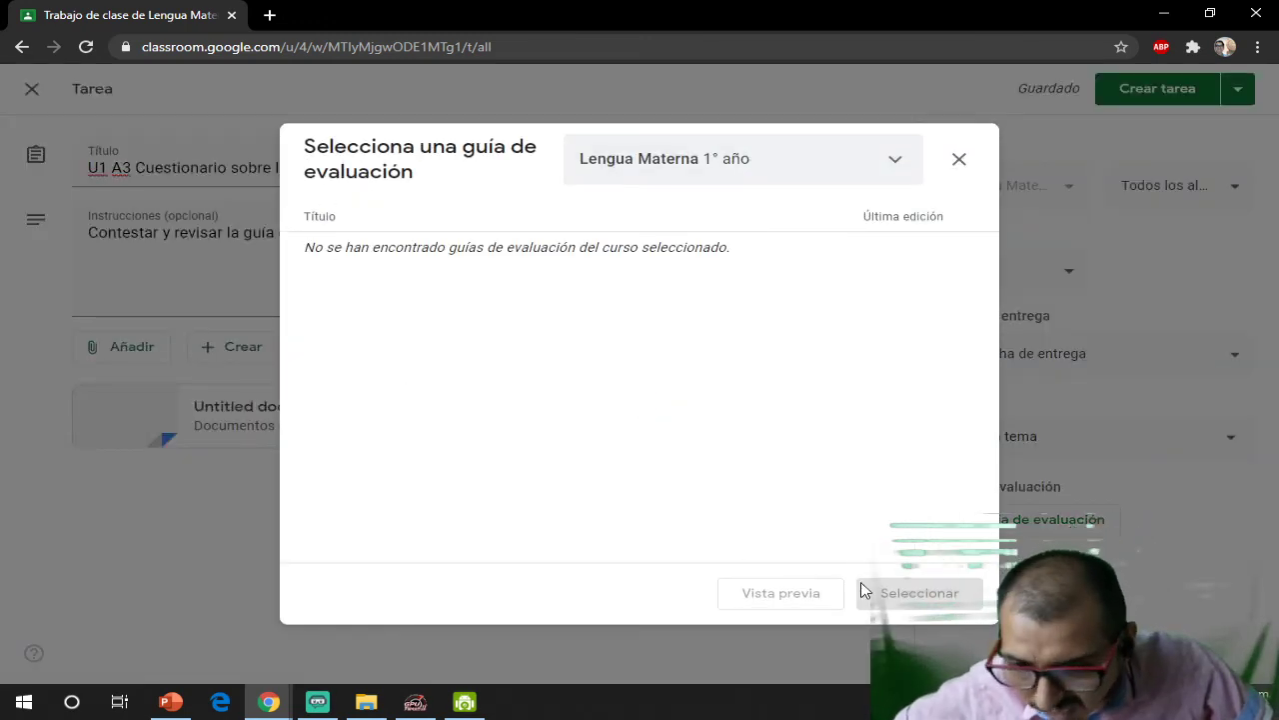
pyautogui.moveTo(650, 158); pyautogui.dragTo(702, 158)
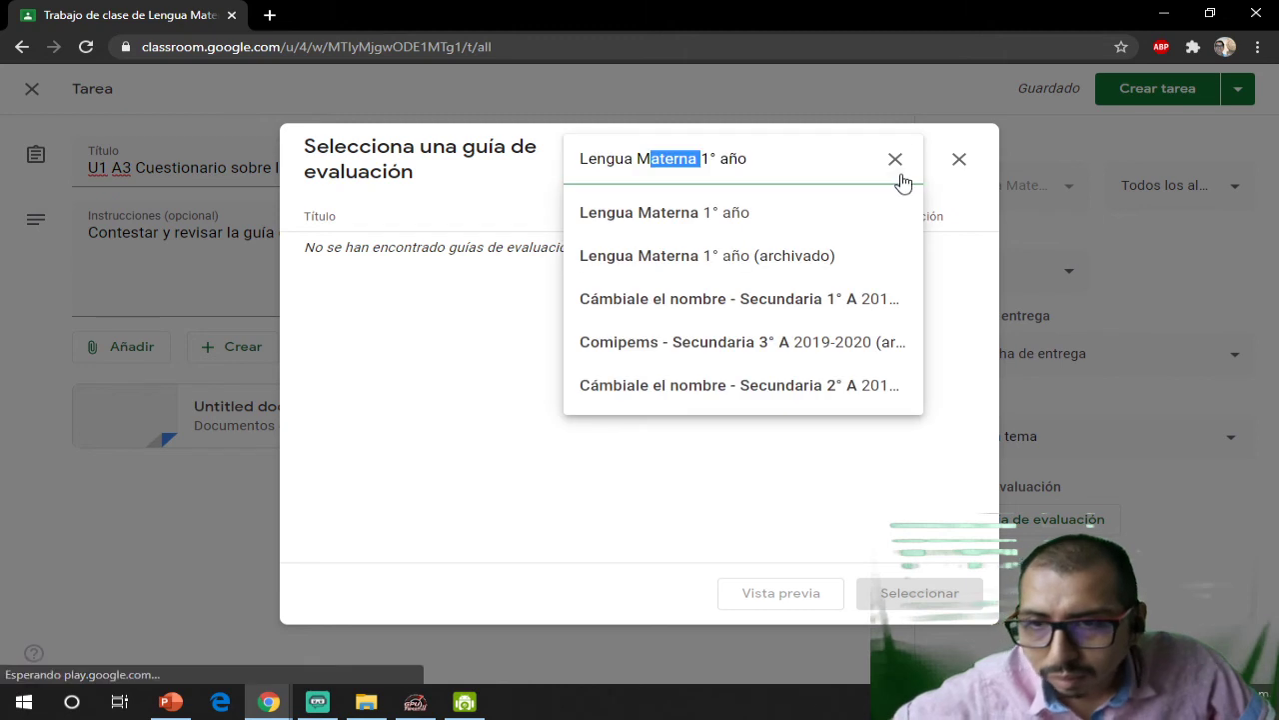
pyautogui.click(647, 217)
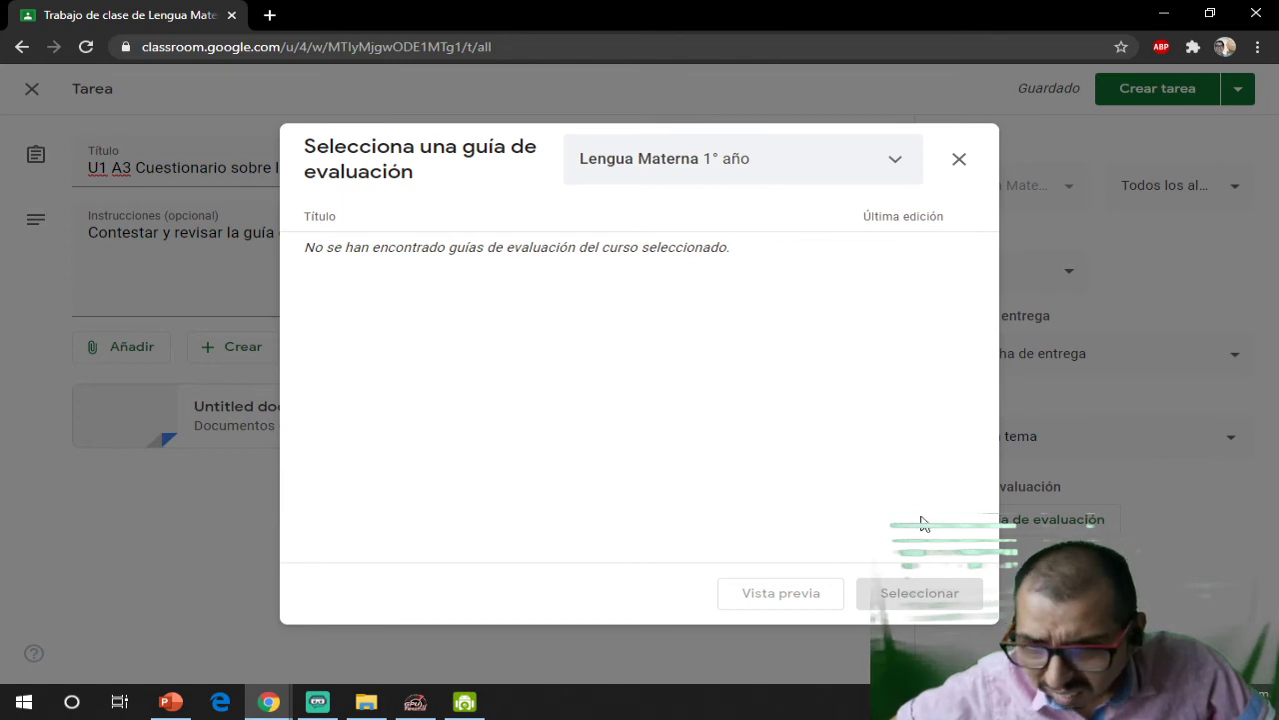
pyautogui.click(789, 155)
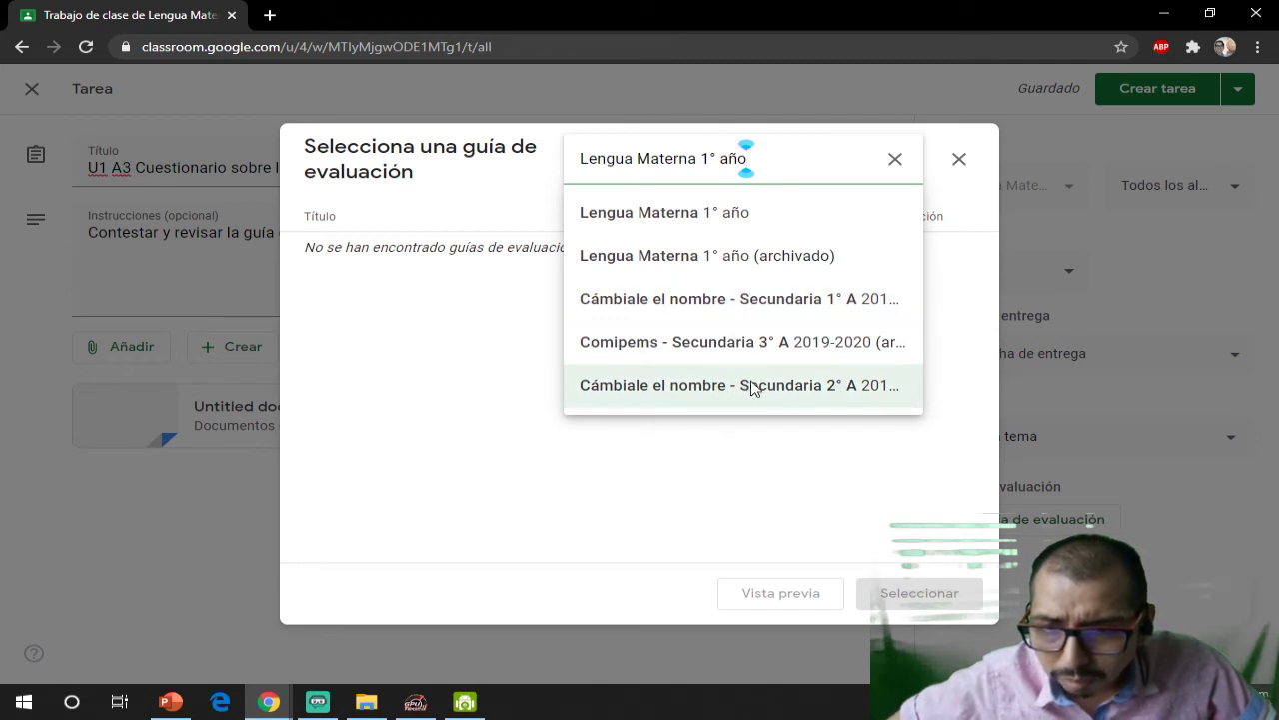
pyautogui.click(897, 162)
pyautogui.click(989, 168)
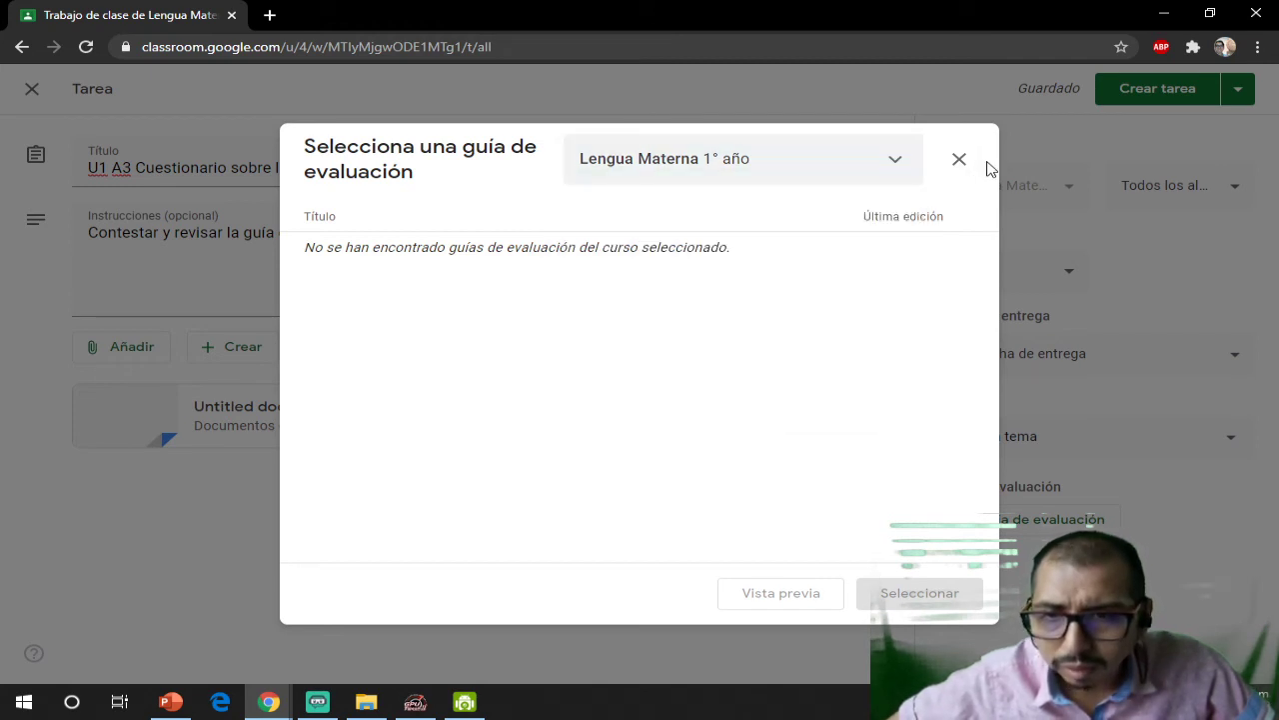
pyautogui.click(962, 162)
# - Create a new evaluation guide for the assignment and keep its editor open without discarding it
pyautogui.click(1030, 530)
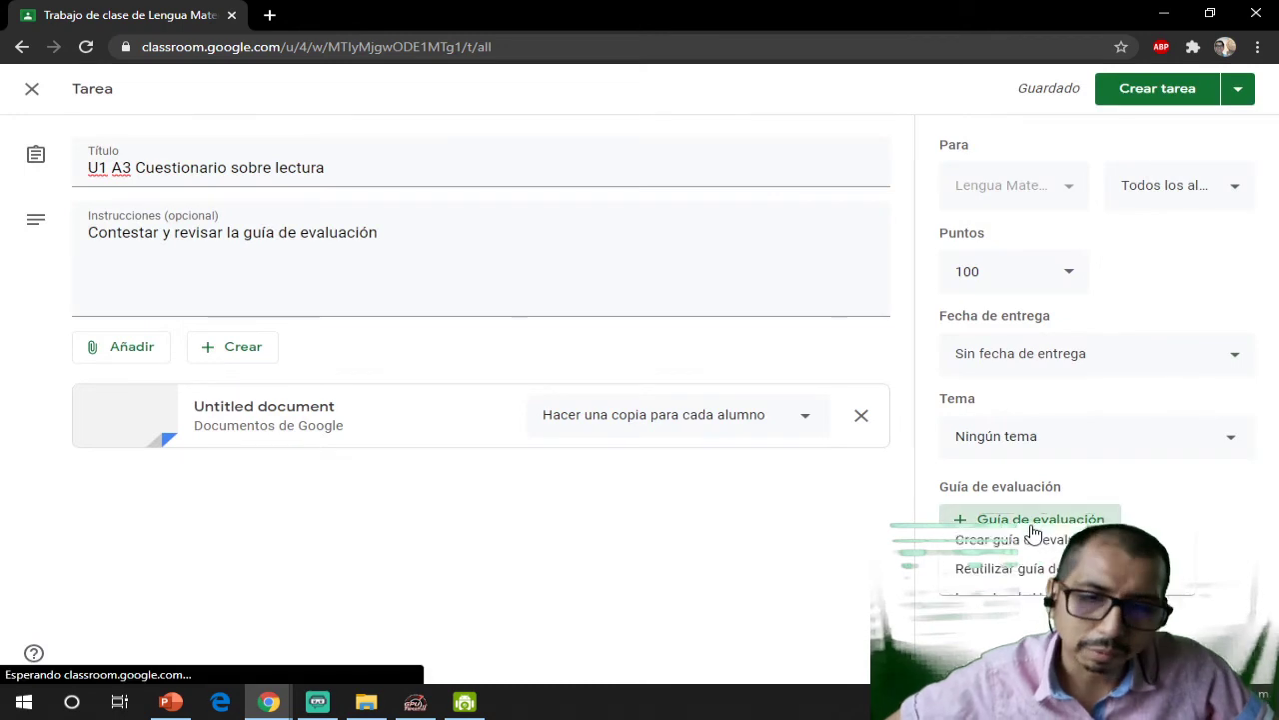
pyautogui.click(1018, 560)
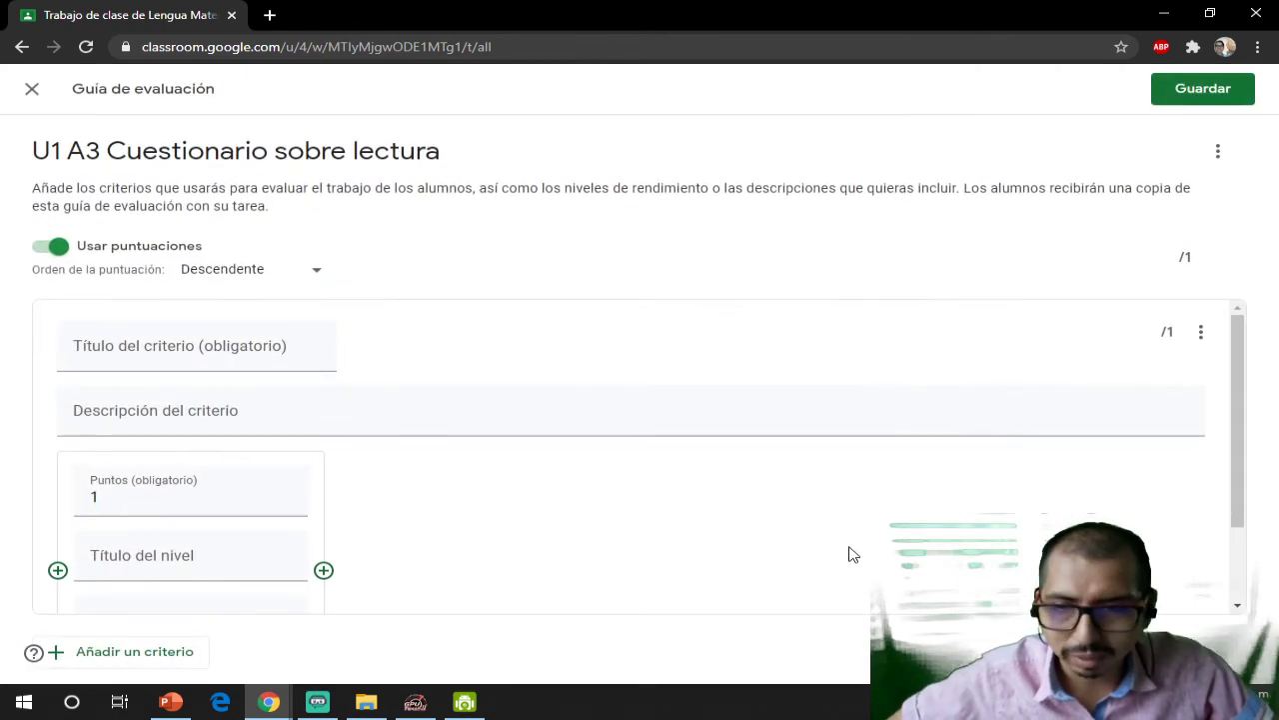
pyautogui.click(127, 345)
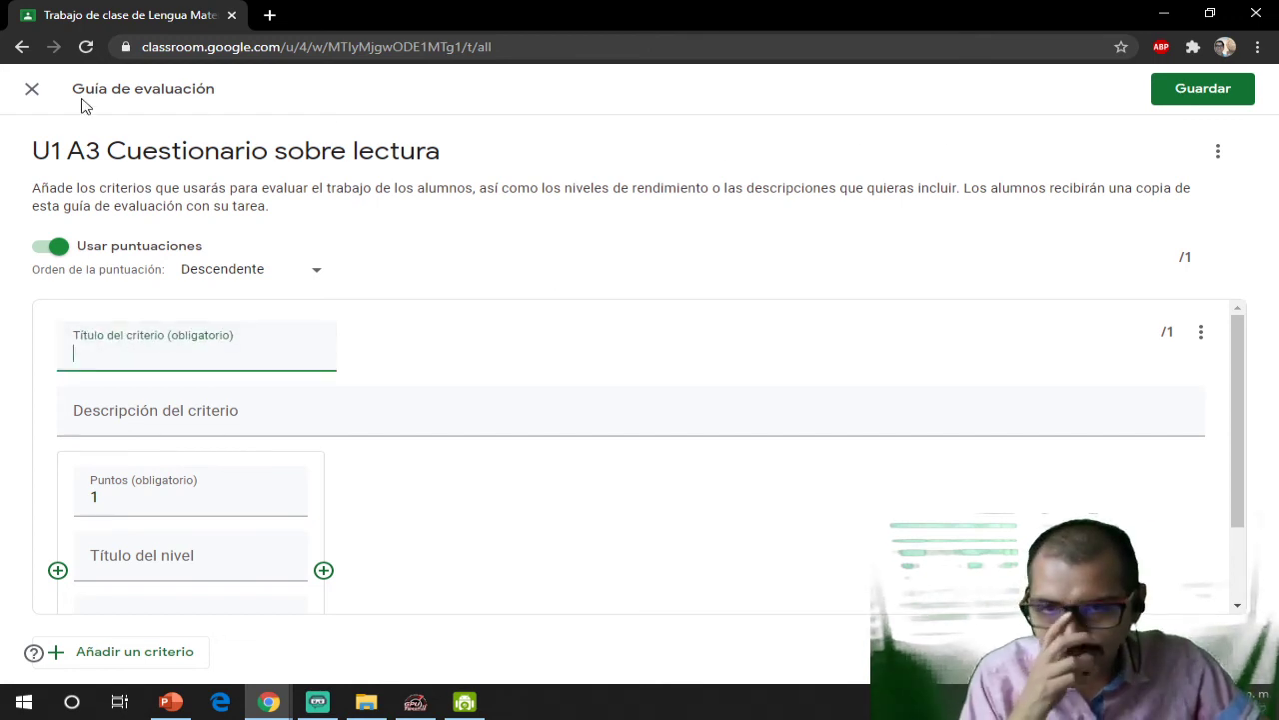
pyautogui.click(31, 89)
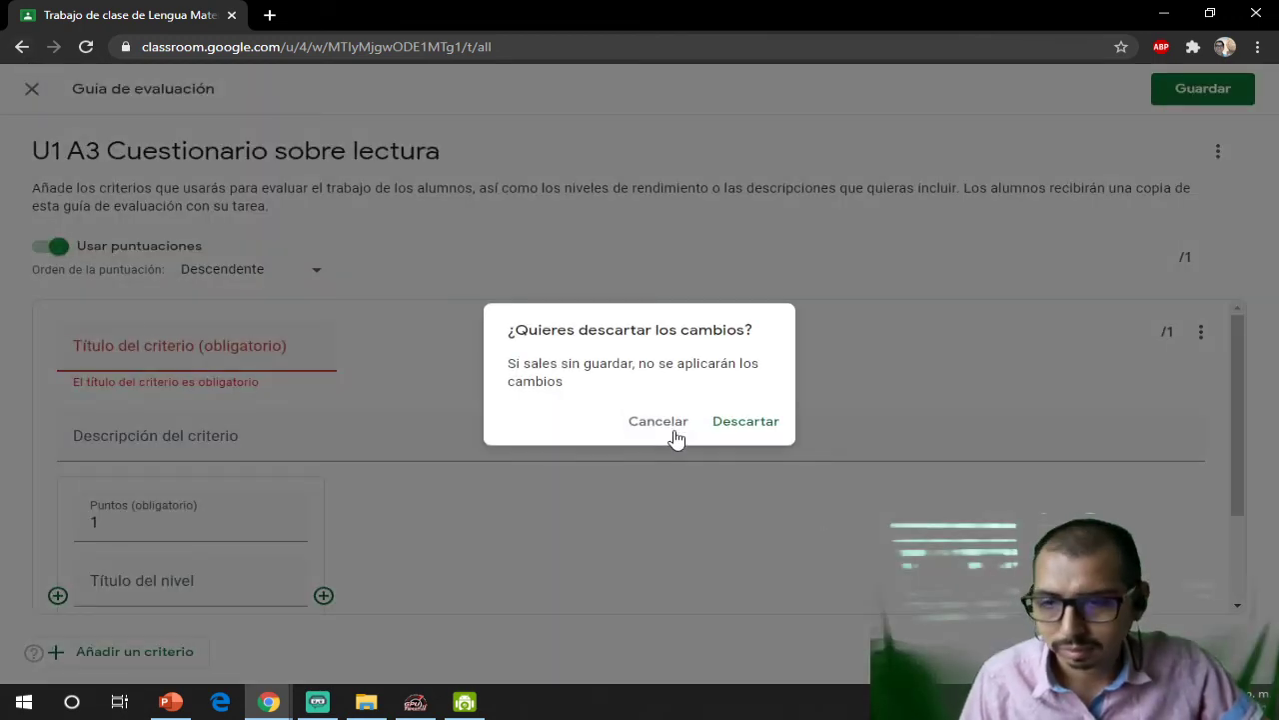
pyautogui.click(665, 425)
pyautogui.click(155, 348)
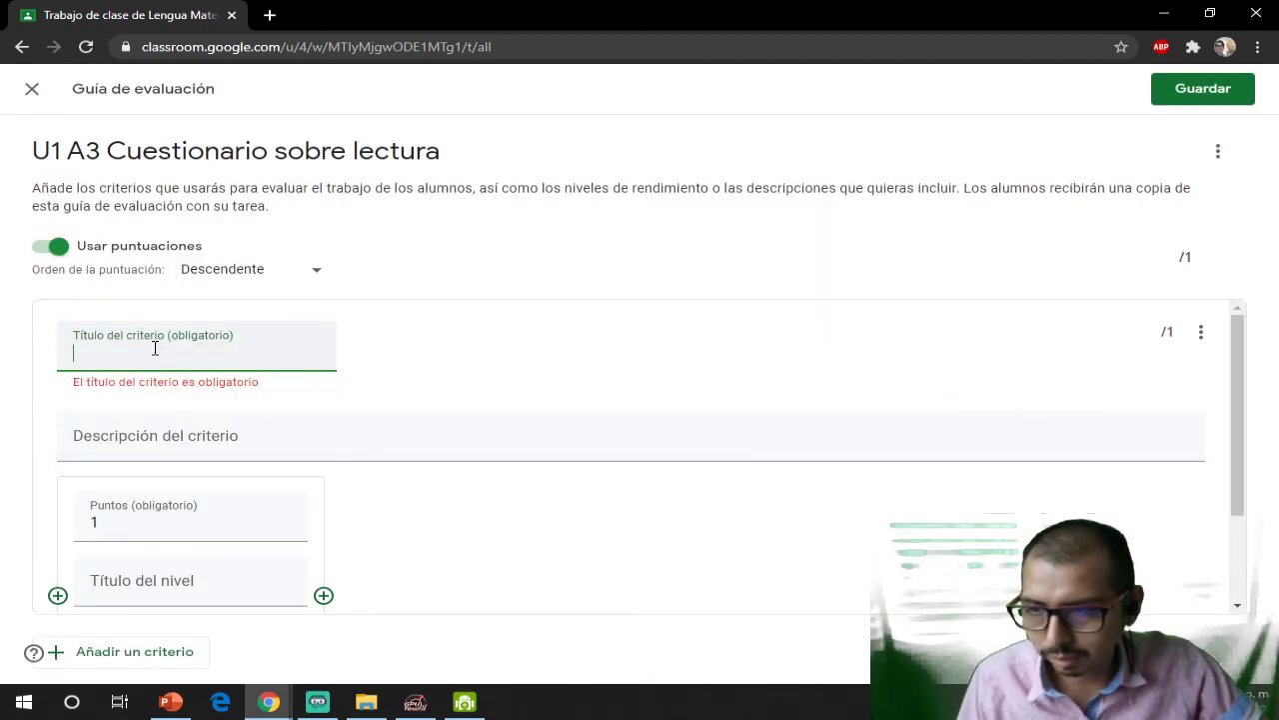
pyautogui.write('Portada')
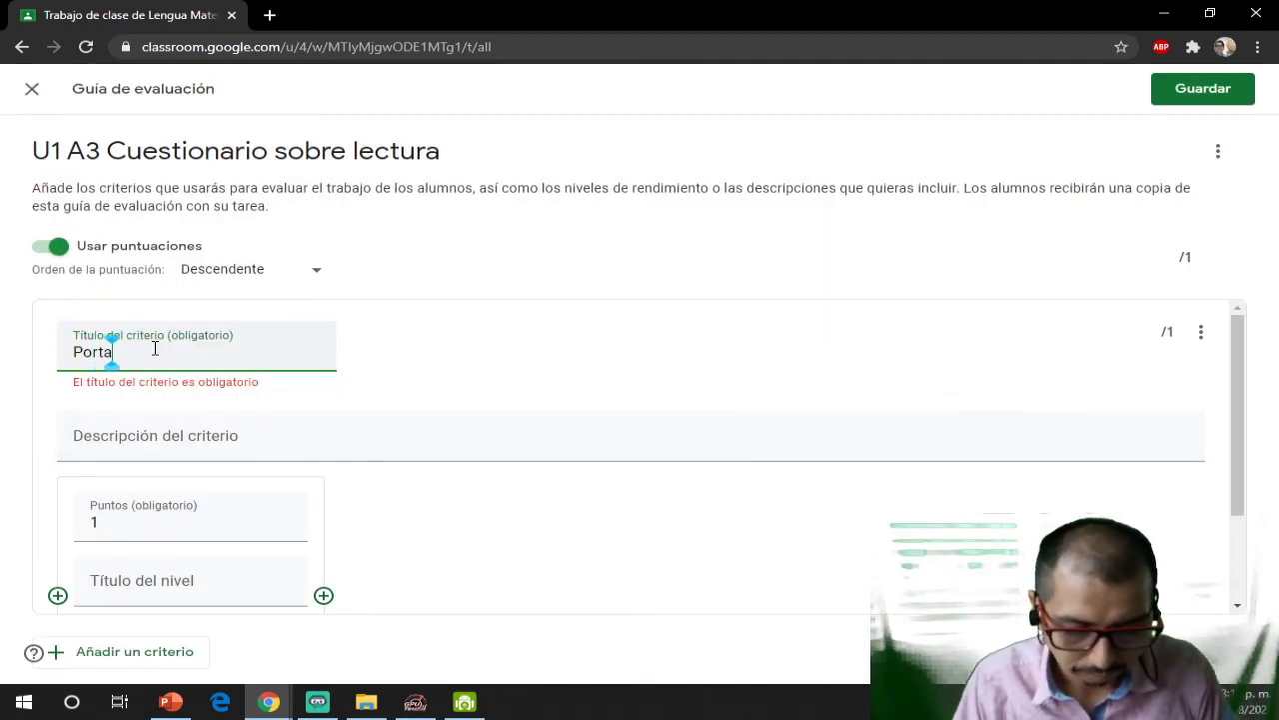
pyautogui.click(188, 440)
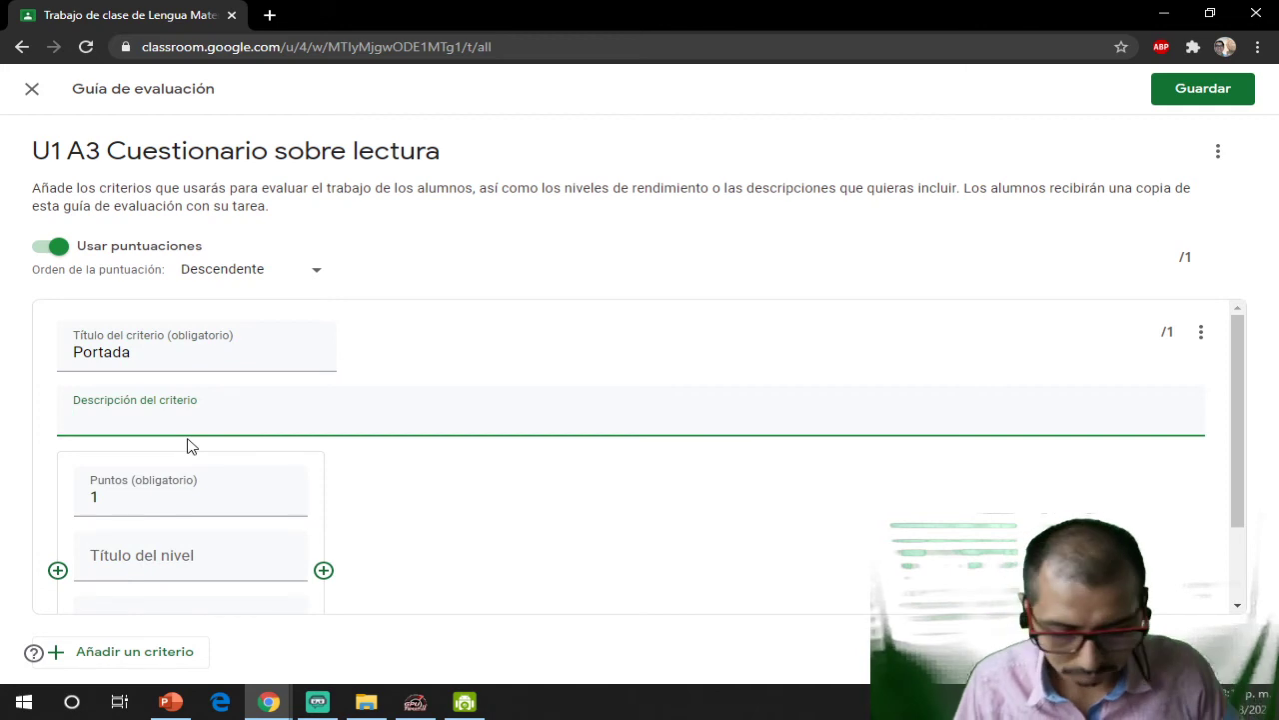
pyautogui.write('Incluir')
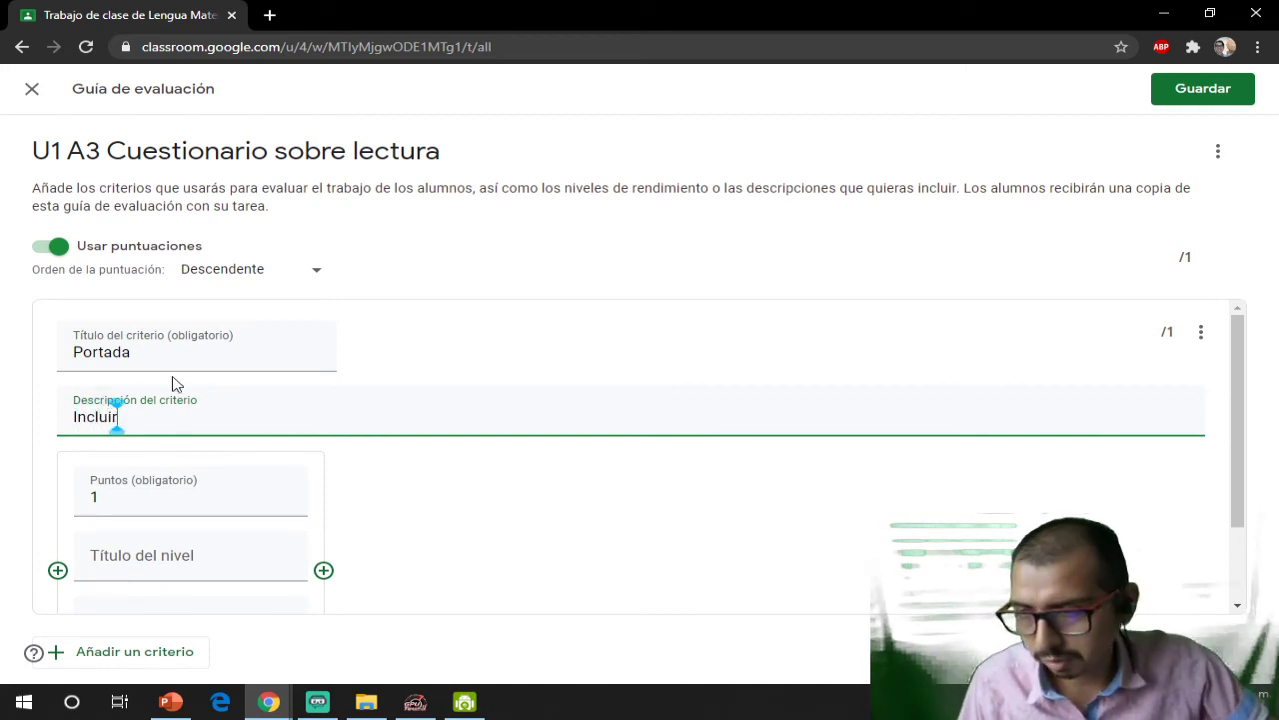
# - Title the first criterion "Preguntas" and enter "Contestar preguntas" as its description
pyautogui.doubleClick(65, 346)
pyautogui.write('Preguntas')
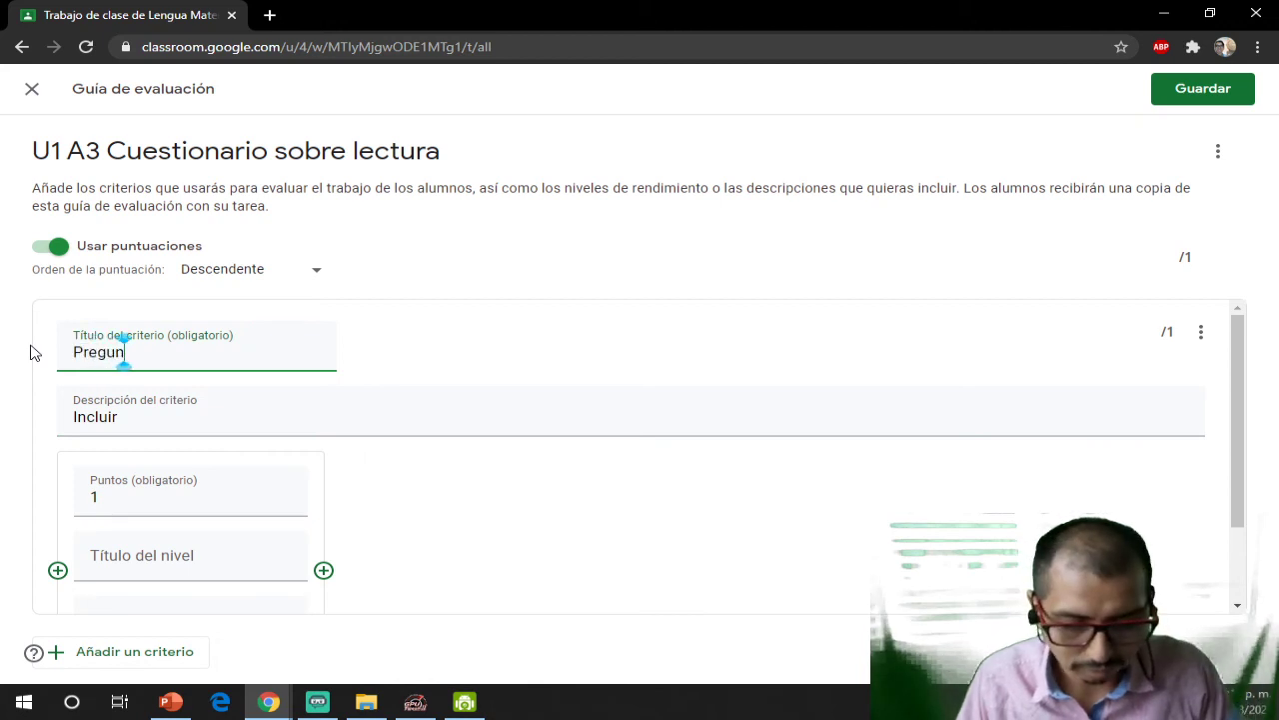
pyautogui.click(126, 416)
pyautogui.moveTo(130, 416); pyautogui.dragTo(18, 429)
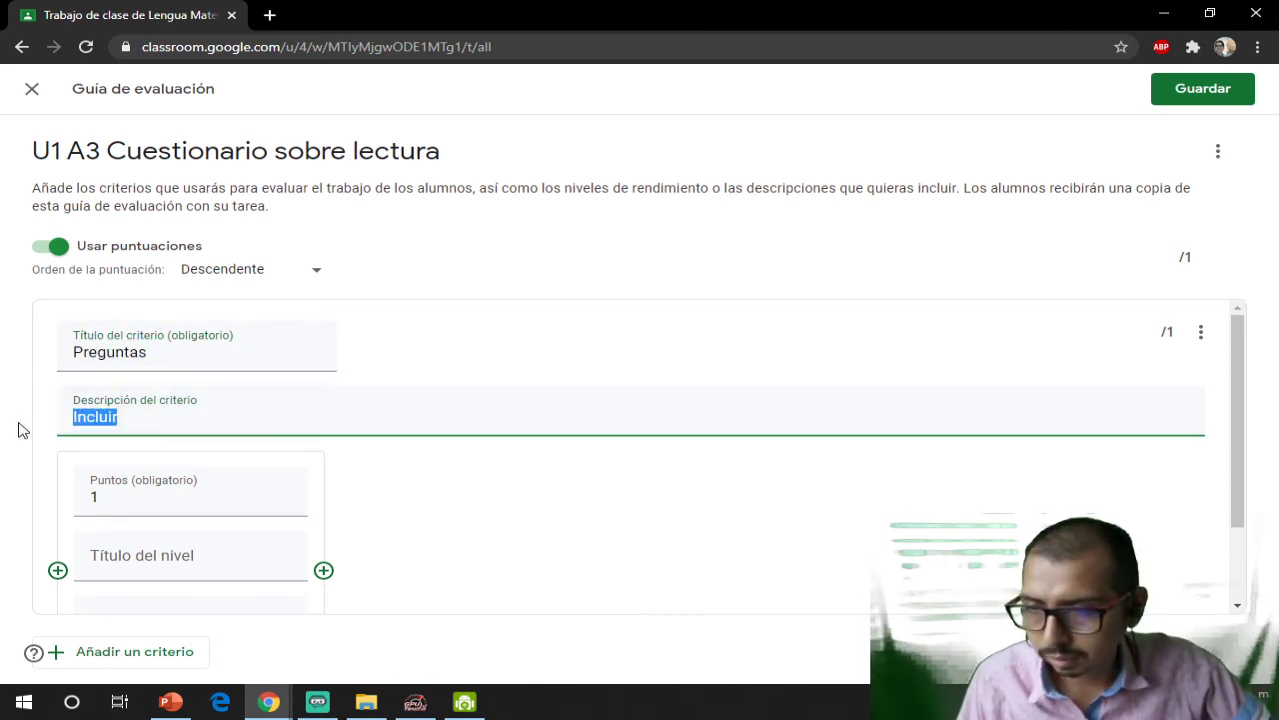
pyautogui.write('Estasn')
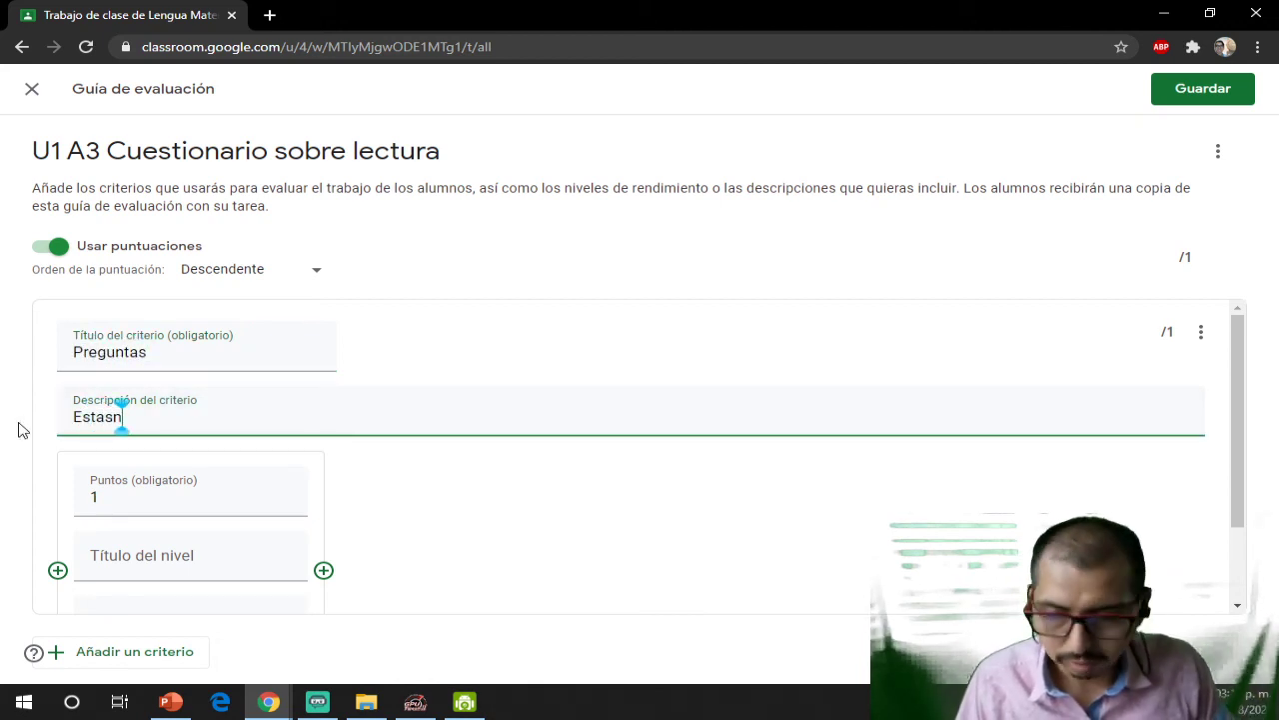
pyautogui.press('BackSpace')
pyautogui.press('BackSpace')
pyautogui.press('BackSpace')
pyautogui.press('BackSpace')
pyautogui.press('BackSpace')
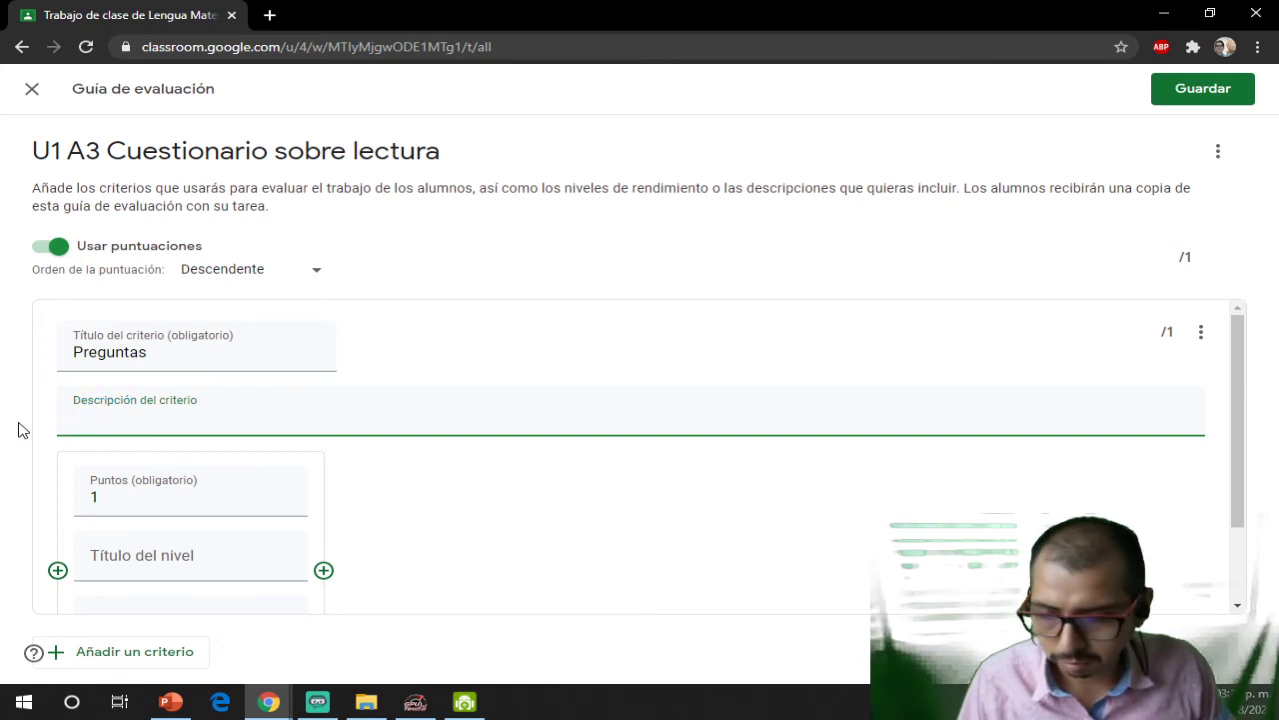
pyautogui.write('Contestar preguntas')
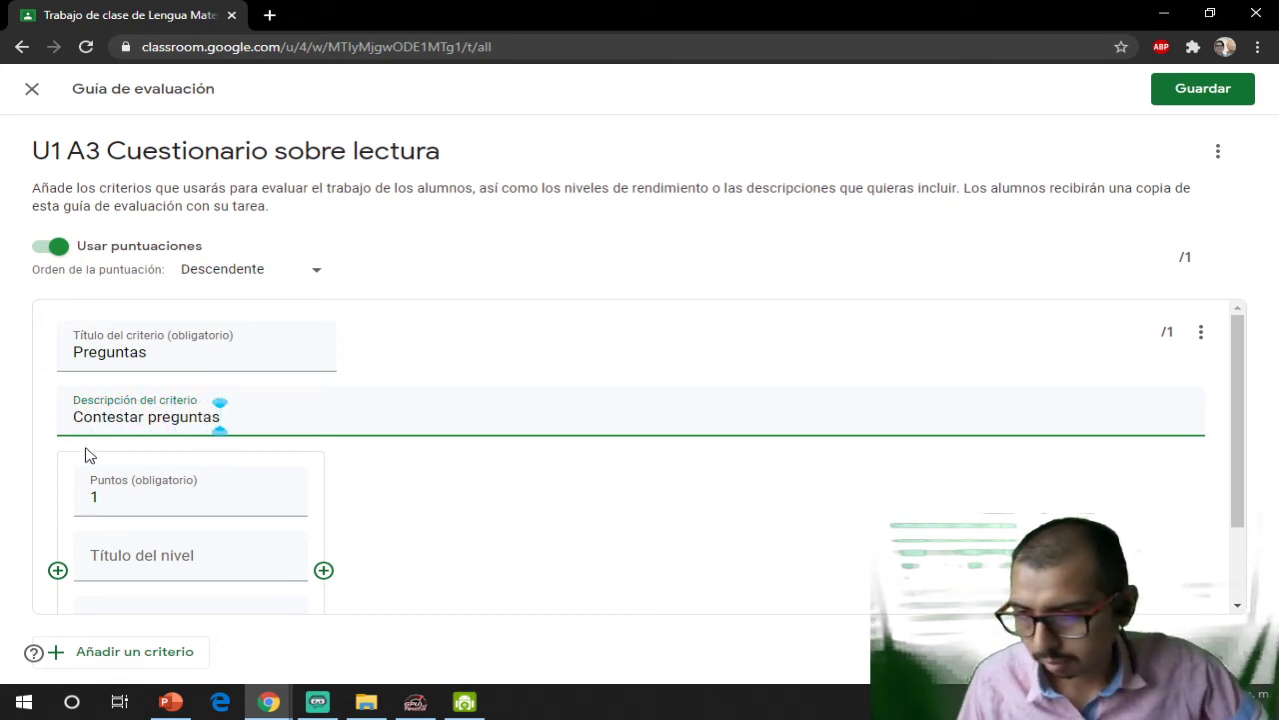
# - Add a level worth 2 points before the 1-point level and title it "Todas las ´preguntas contestadas"
pyautogui.click(57, 569)
pyautogui.write('2')
pyautogui.click(187, 480)
pyautogui.write('Tpo')
pyautogui.press('BackSpace')
pyautogui.press('BackSpace')
pyautogui.write('odas llas')
pyautogui.press('BackSpace')
pyautogui.press('BackSpace')
pyautogui.press('BackSpace')
pyautogui.write('as ´pregunta')
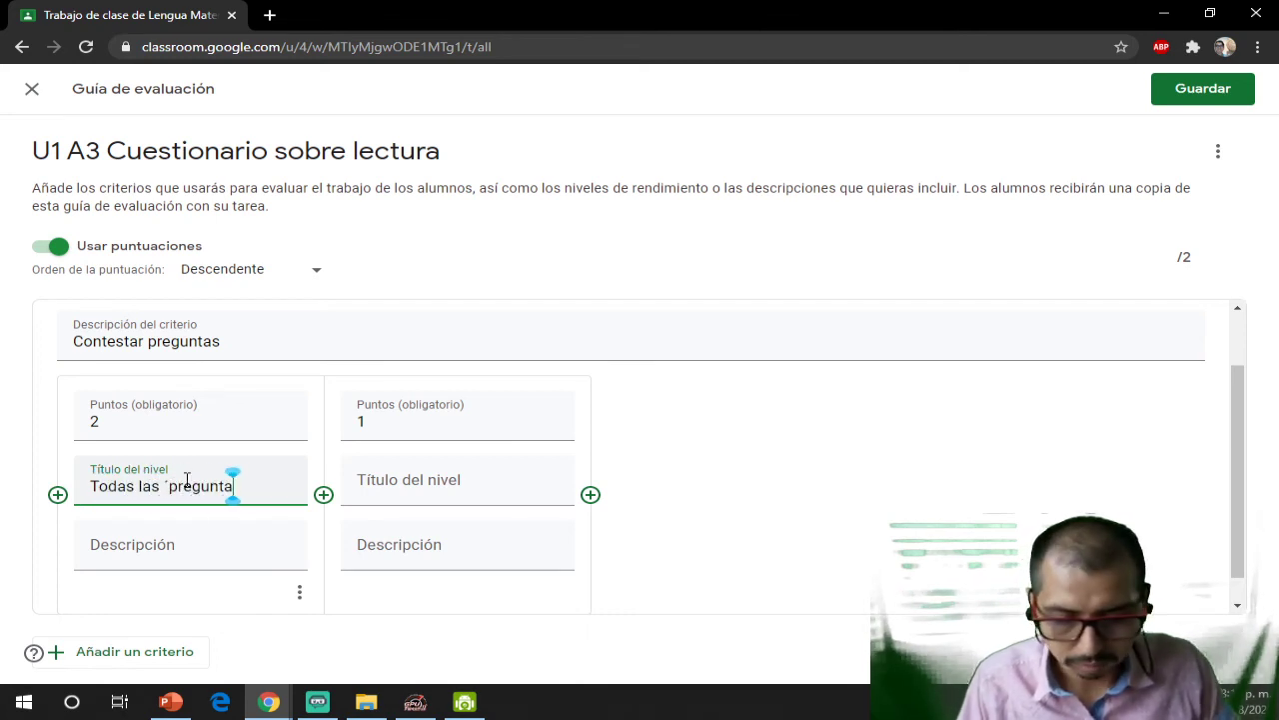
pyautogui.write('s contestadas')
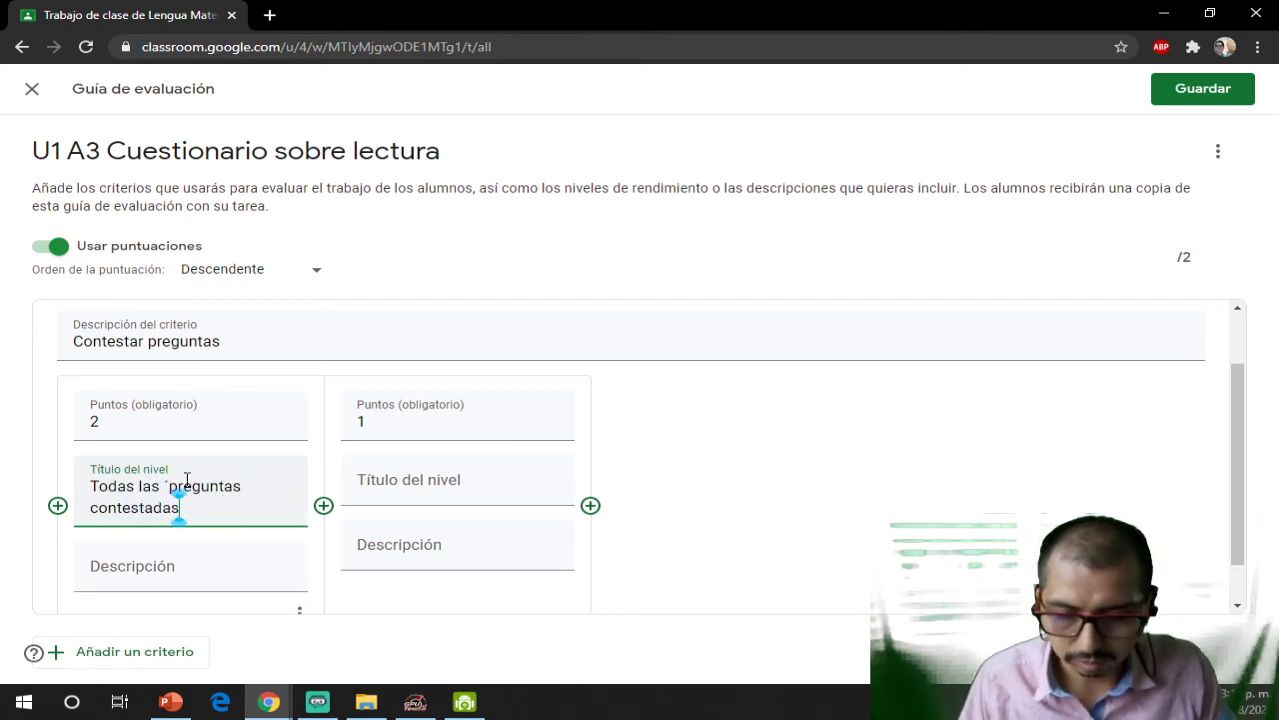
# - Title the 1-point level of the Preguntas criterion "falto alguna pregunta pro contestar"
pyautogui.click(380, 421)
pyautogui.click(430, 472)
pyautogui.write('falto a')
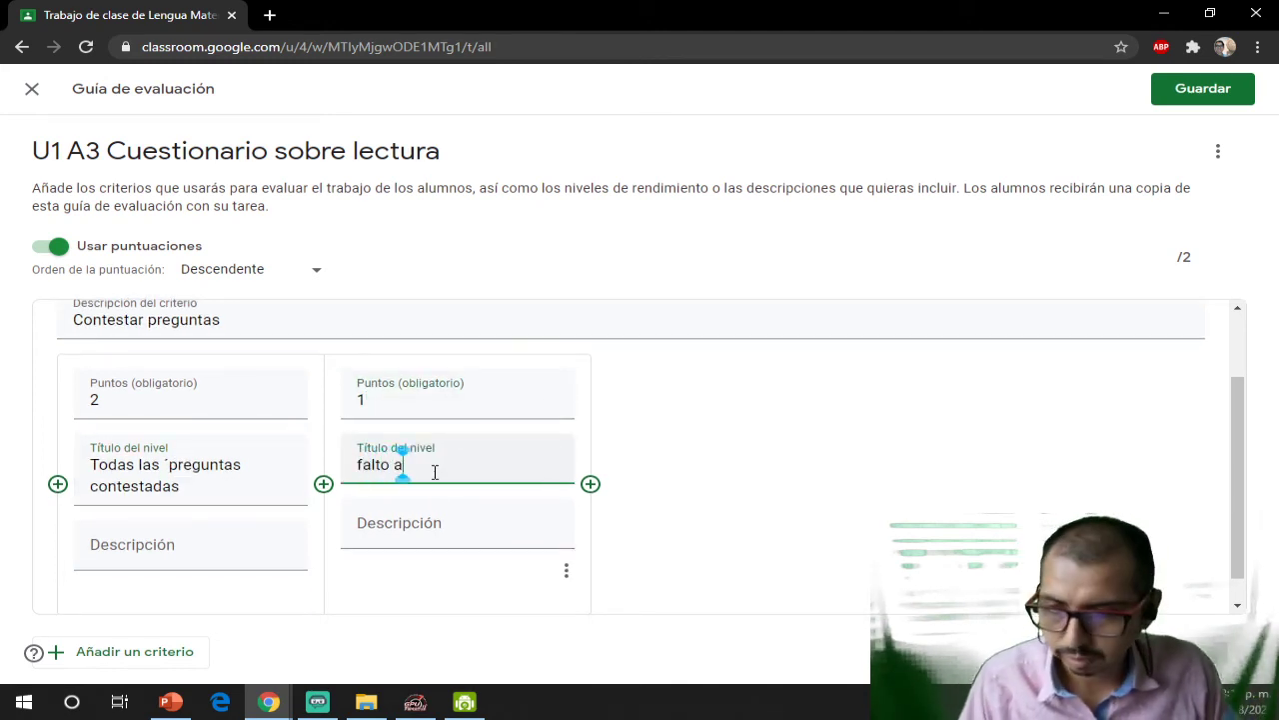
pyautogui.write('lguna pre')
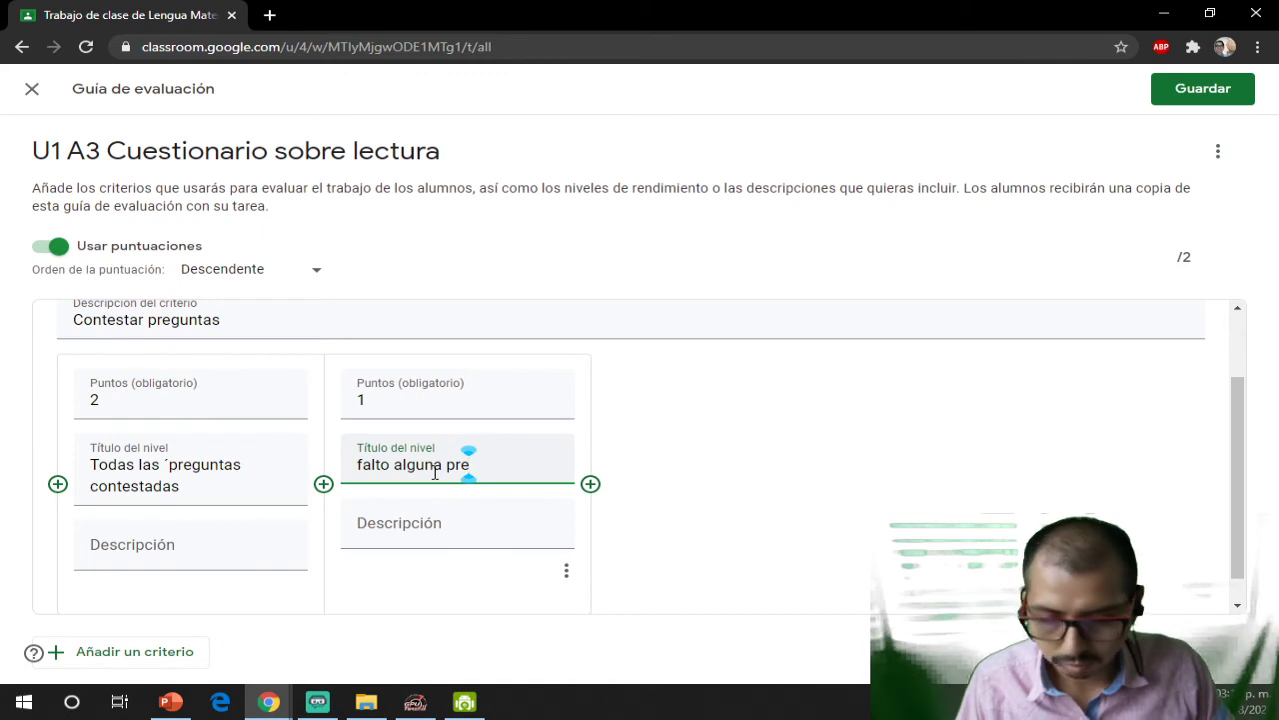
pyautogui.write('gunta pro contest')
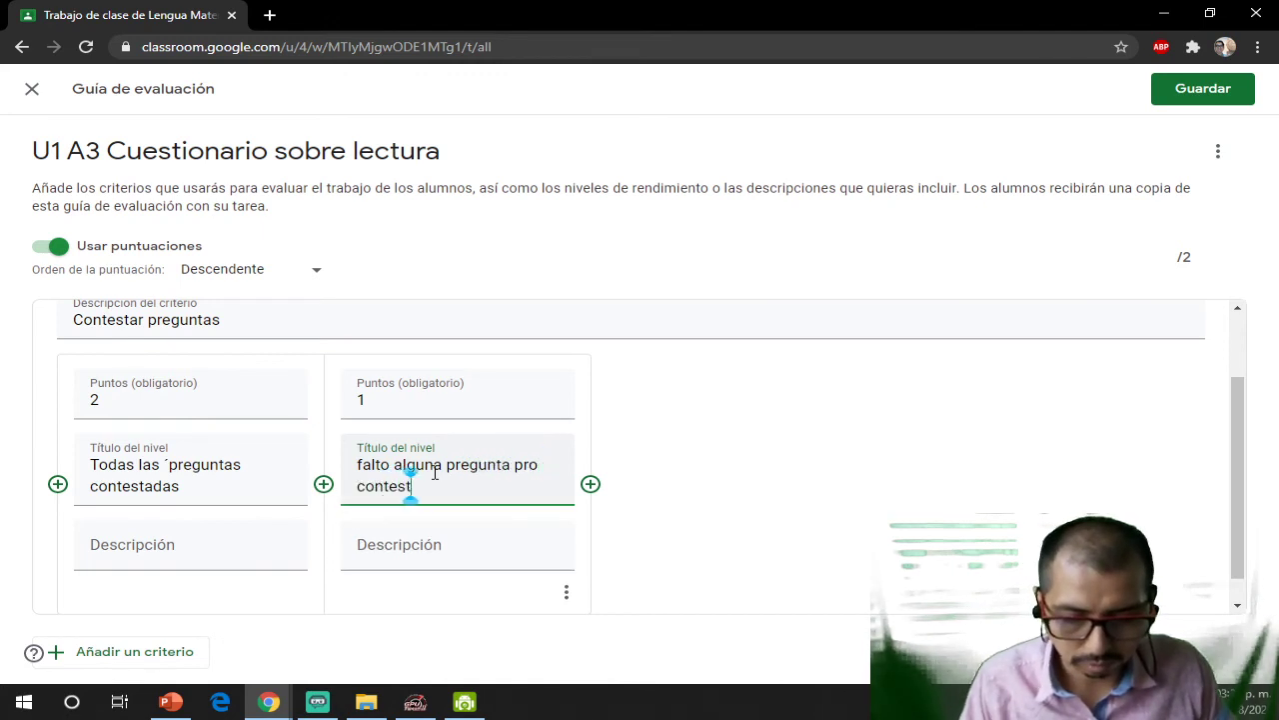
pyautogui.write('ar')
# - Save the evaluation guide with both level descriptions left blank and publish the U1 A3 Cuestionario sobre lectura assignment
pyautogui.click(171, 543)
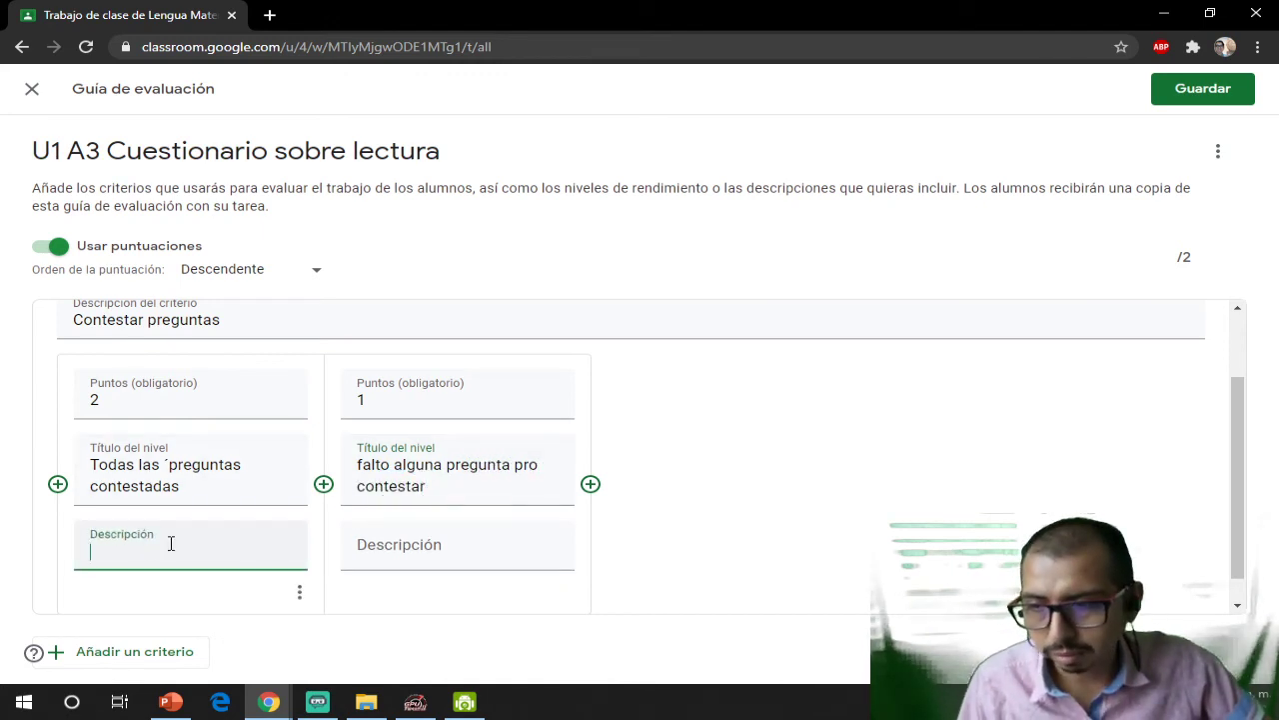
pyautogui.click(392, 558)
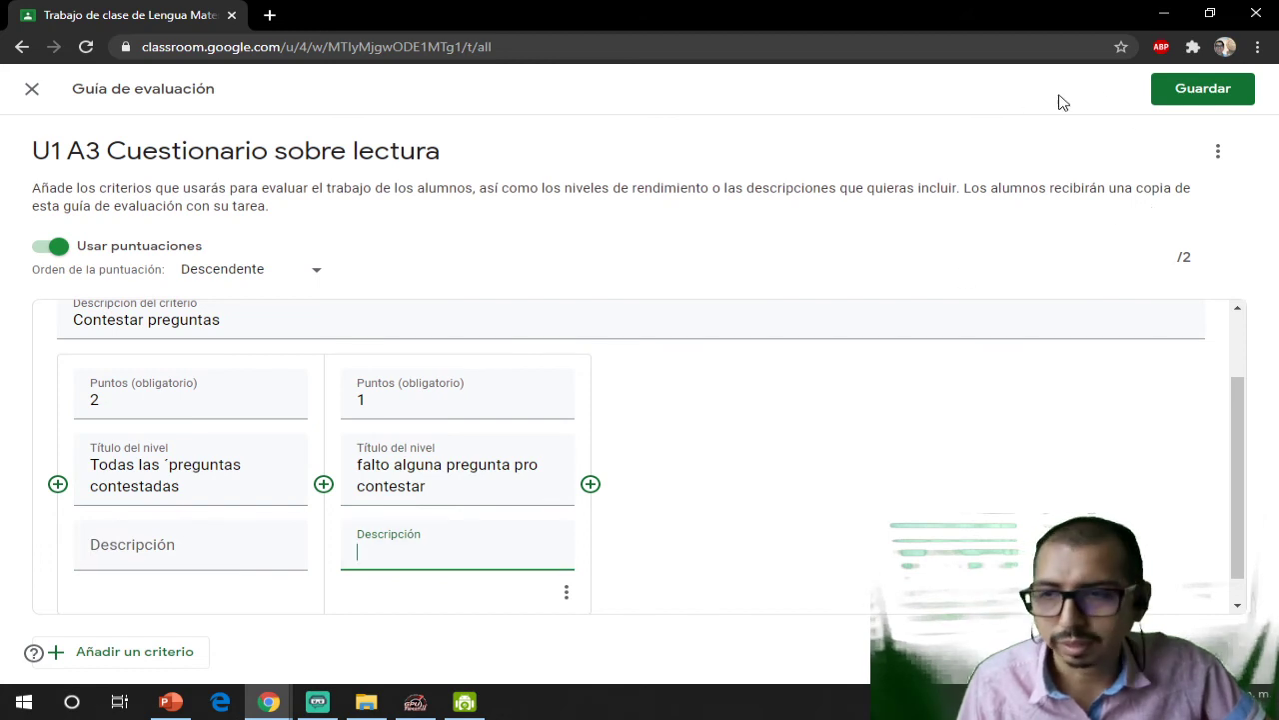
pyautogui.click(1204, 89)
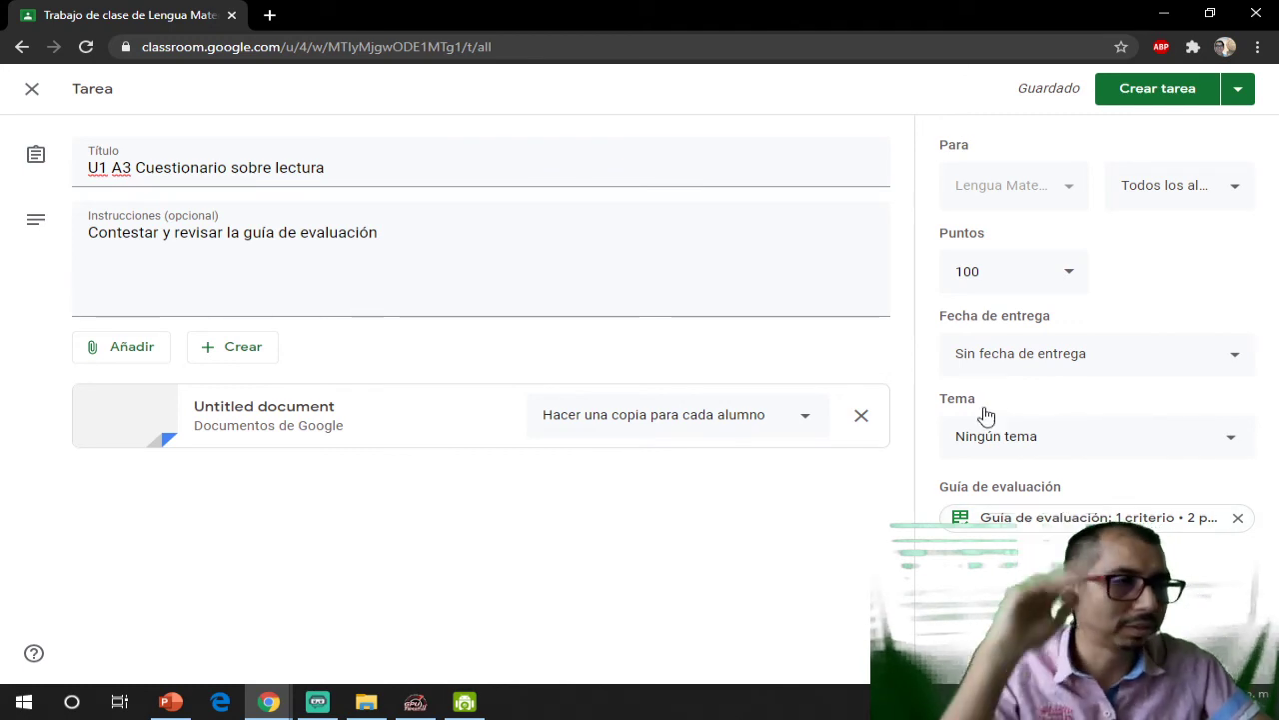
pyautogui.click(1158, 88)
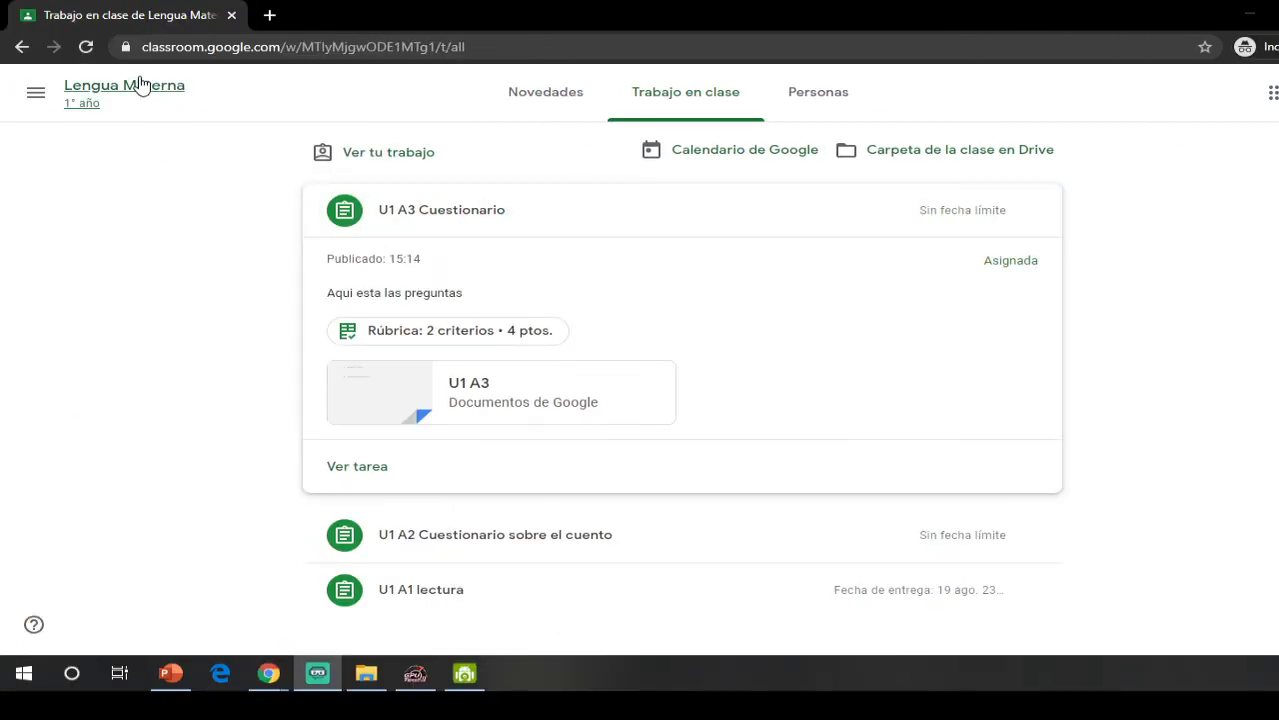
# - Refresh the student's classwork page, expand U1 A3 Cuestionario sobre lectura, and review its rubric's criterion and levels
pyautogui.click(86, 47)
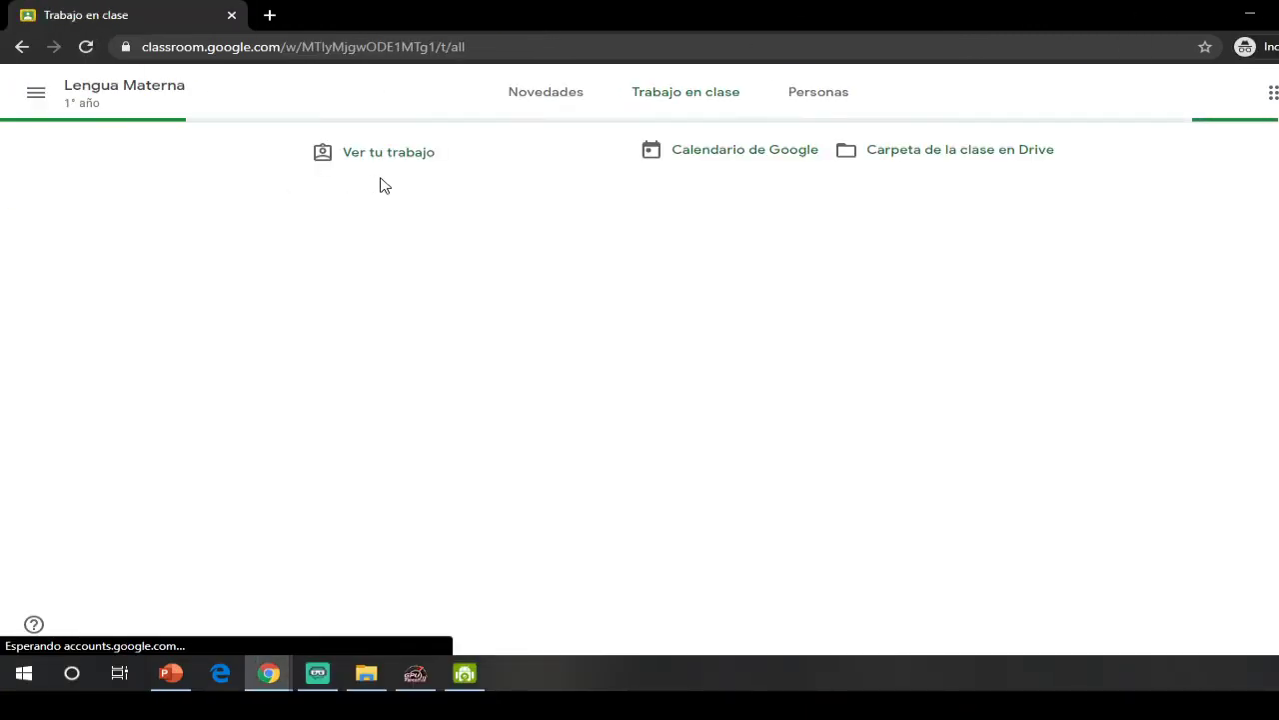
pyautogui.click(449, 228)
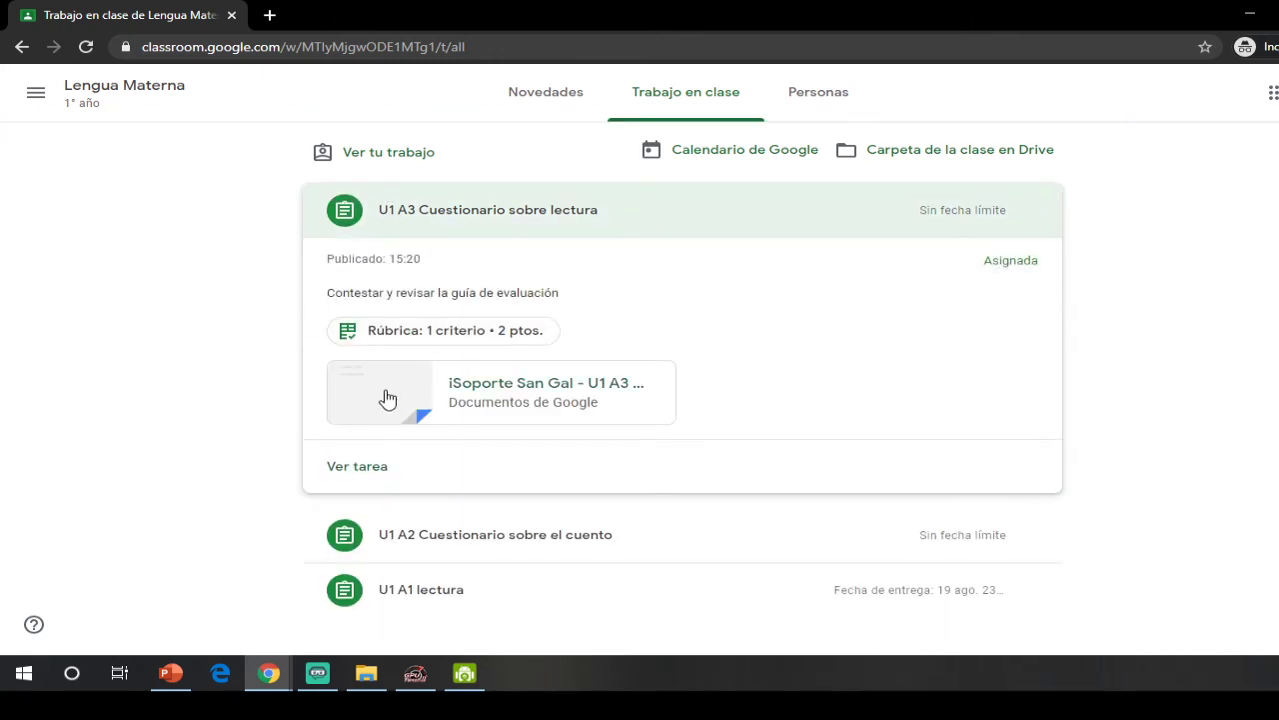
pyautogui.click(417, 336)
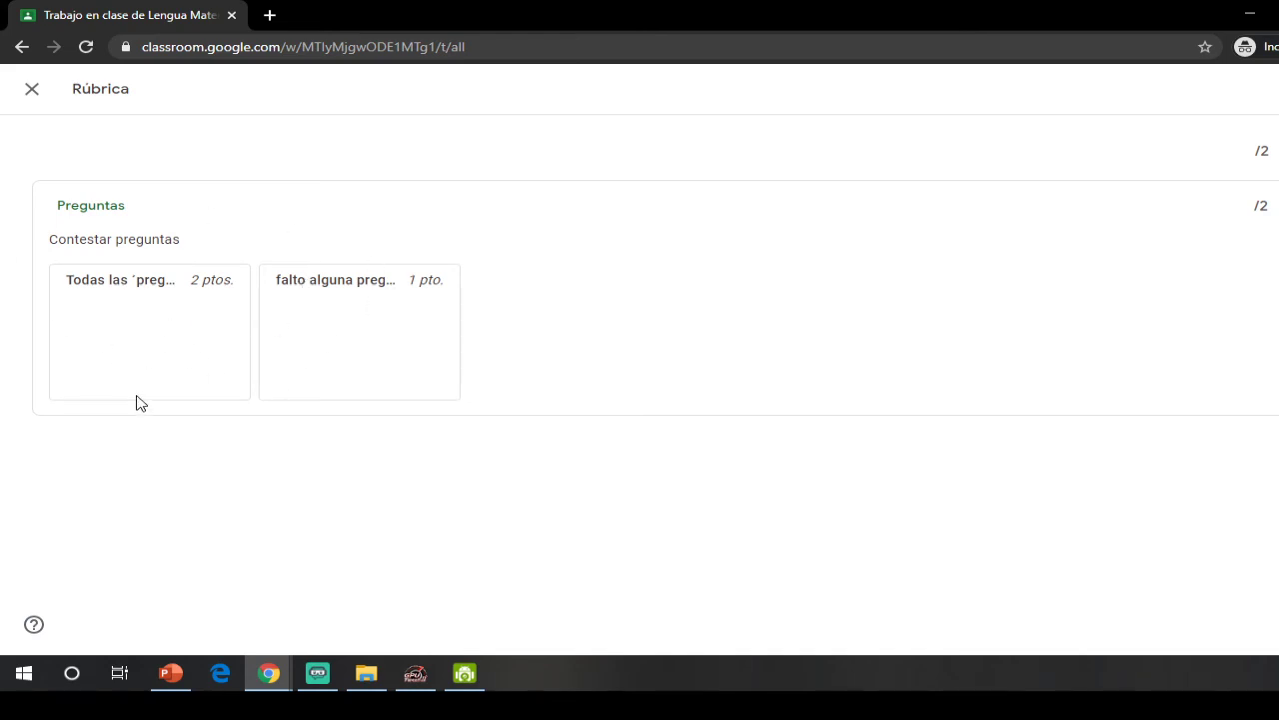
pyautogui.click(32, 89)
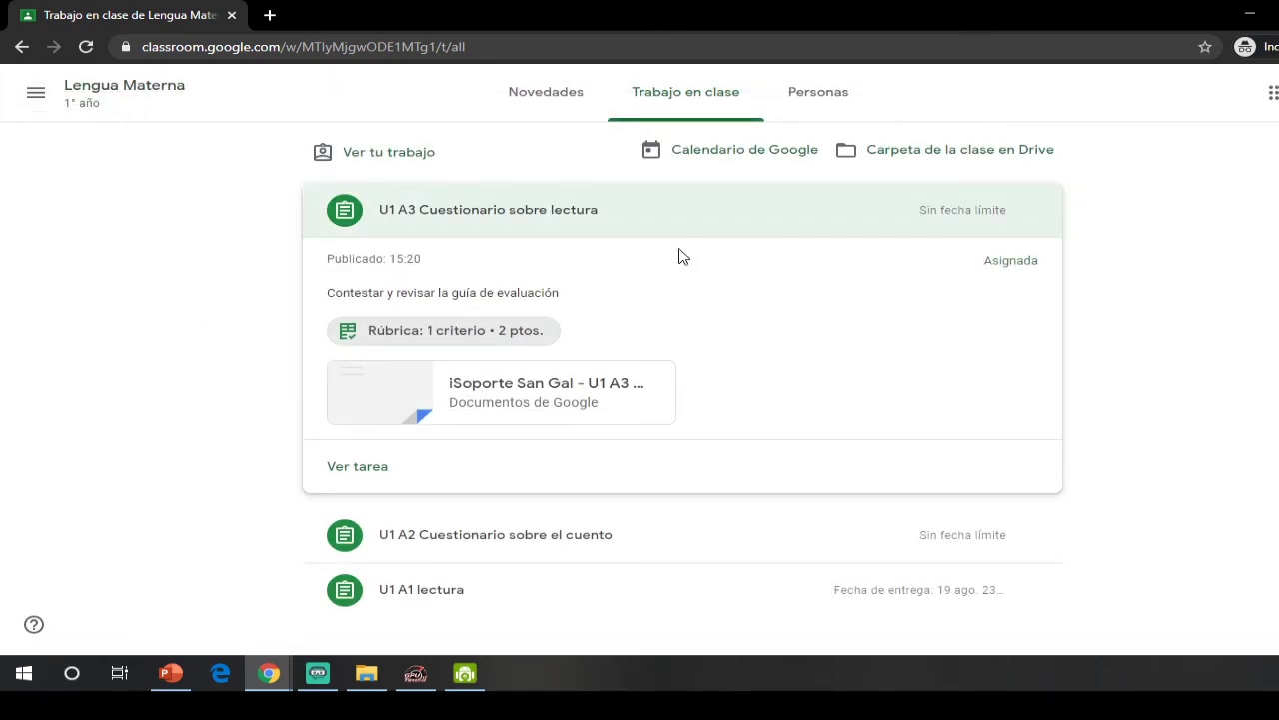
# - Open the student's Google Docs copy of the questionnaire and fill in the student's first name after "nombre:"
pyautogui.click(385, 401)
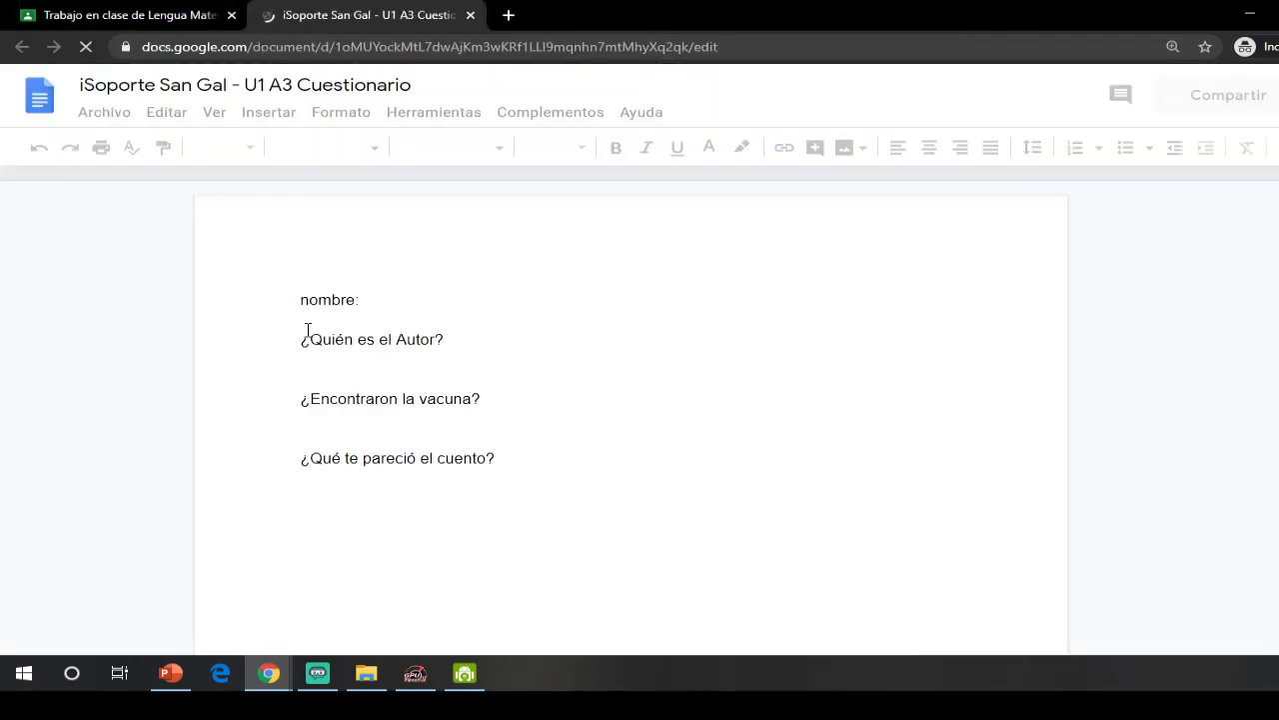
pyautogui.click(517, 296)
pyautogui.write('Joshua')
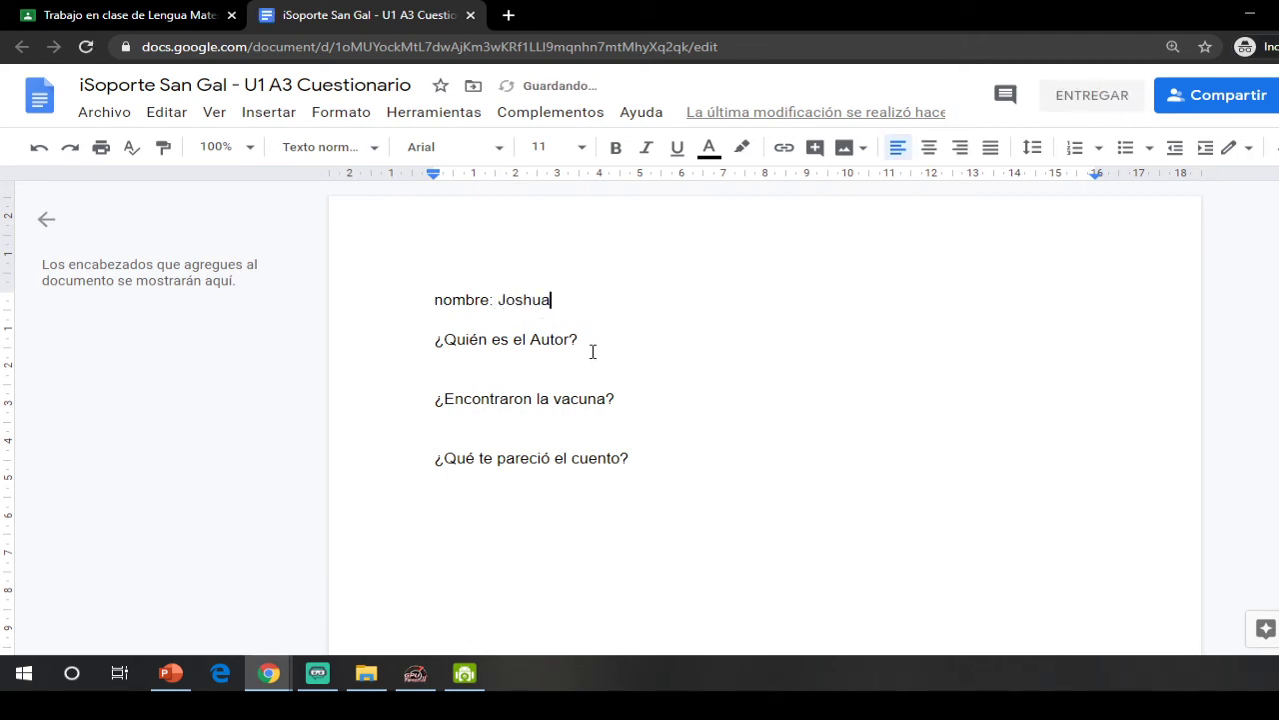
# - Answer the three questions with "no lo se", "tal vez" and "entretenido" in order, and close the document
pyautogui.click(595, 354)
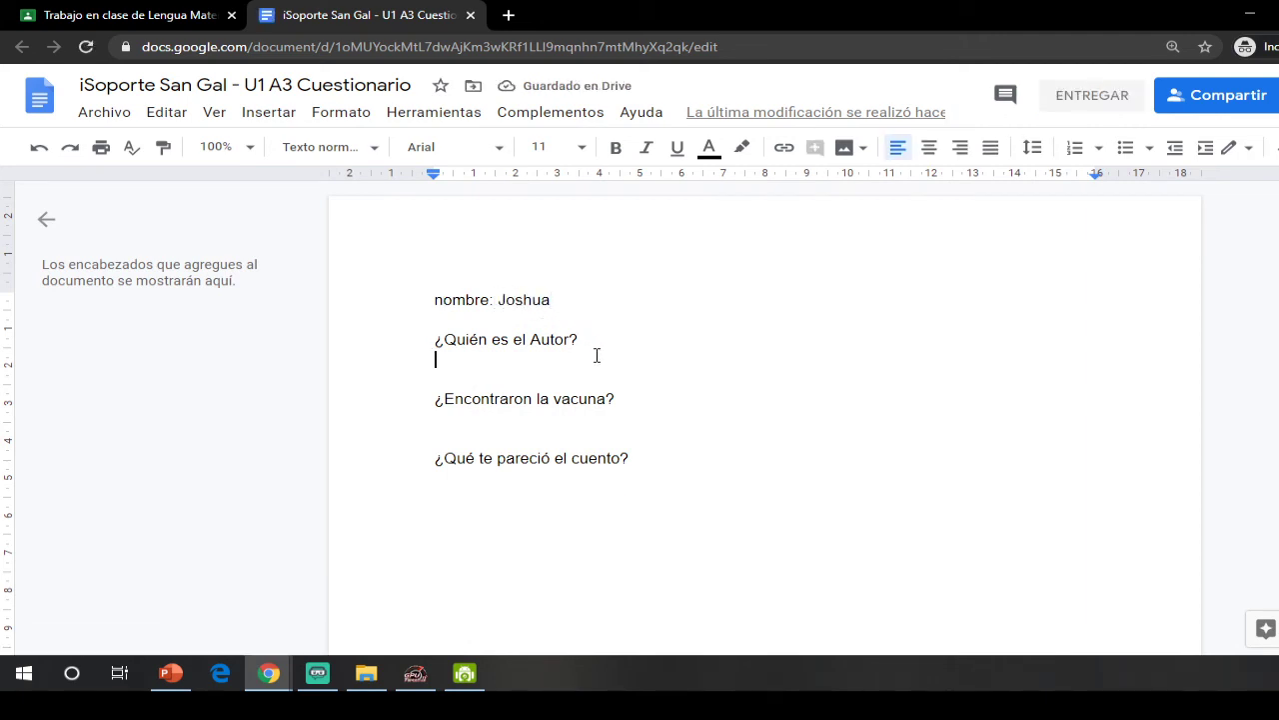
pyautogui.write('no lo se')
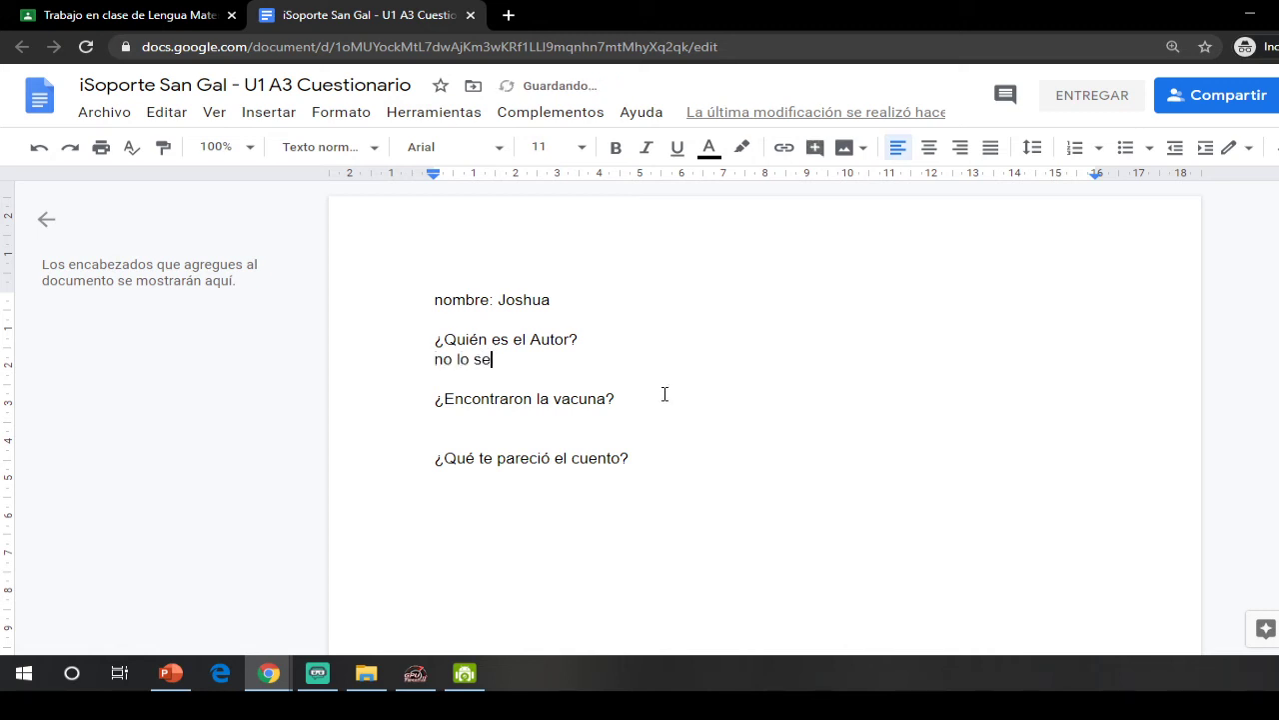
pyautogui.press('Return')
pyautogui.write('tal ve')
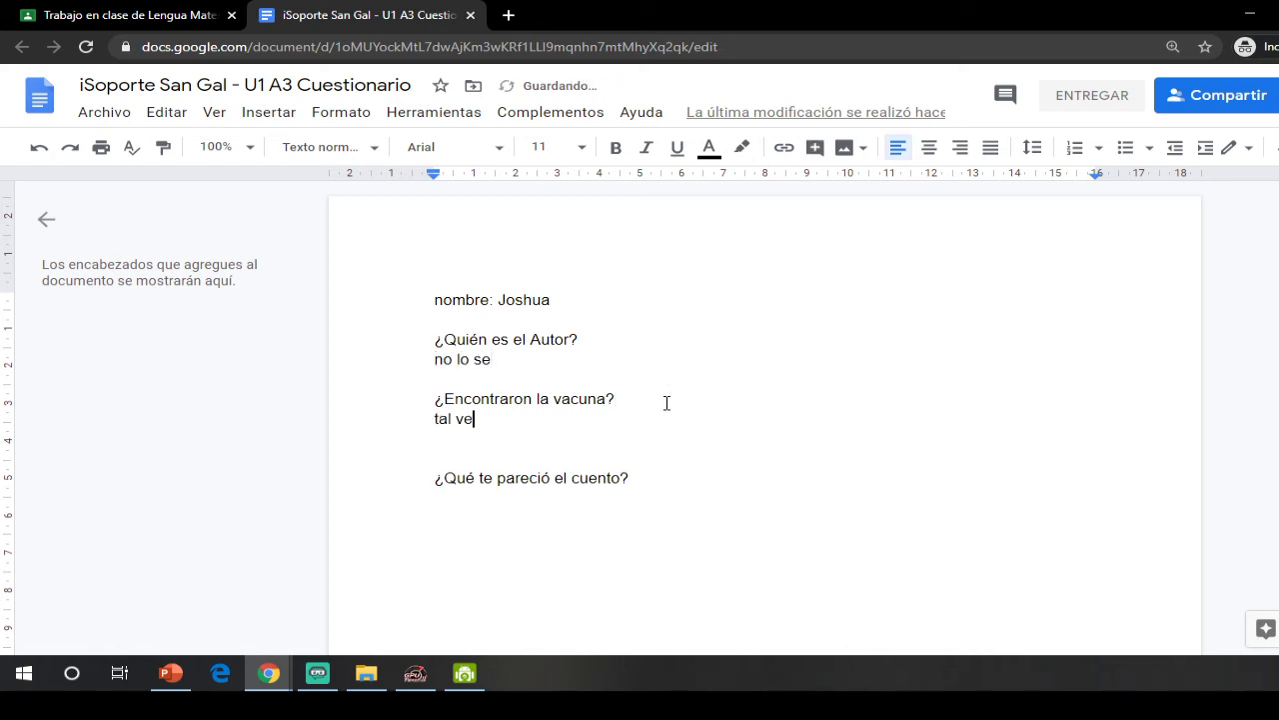
pyautogui.click(654, 477)
pyautogui.press('Return')
pyautogui.write('entretenido')
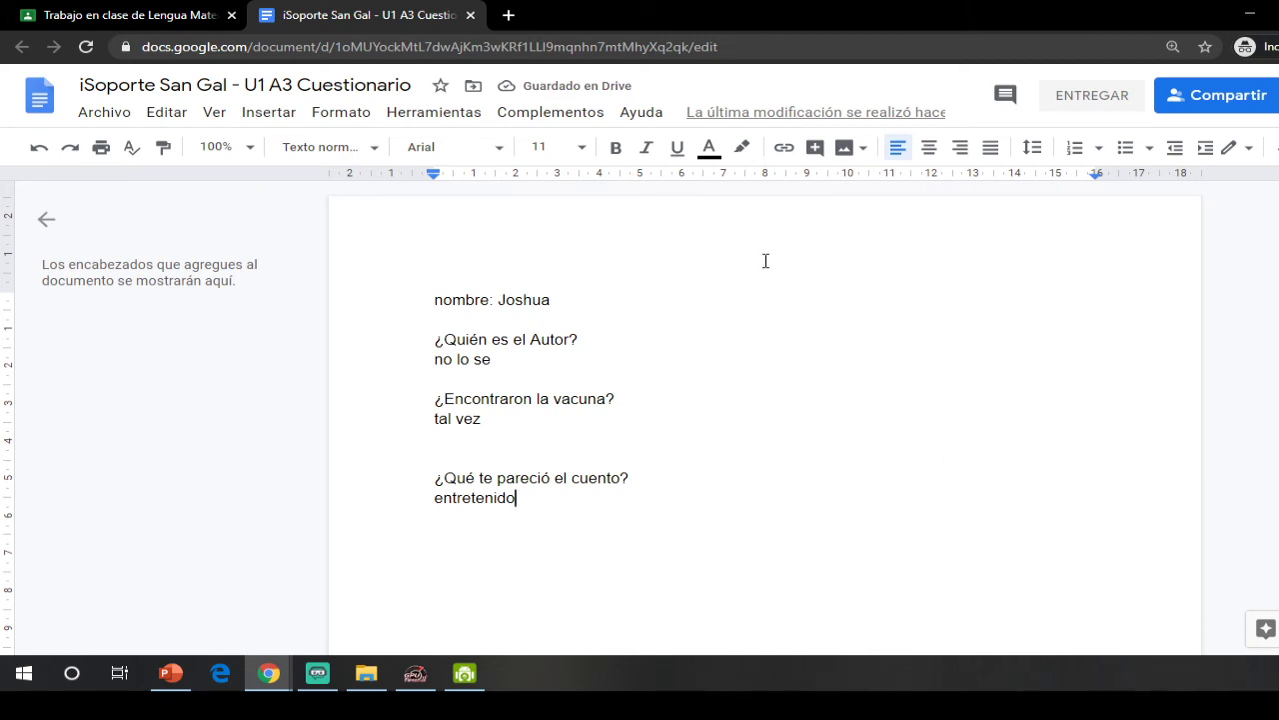
pyautogui.click(469, 15)
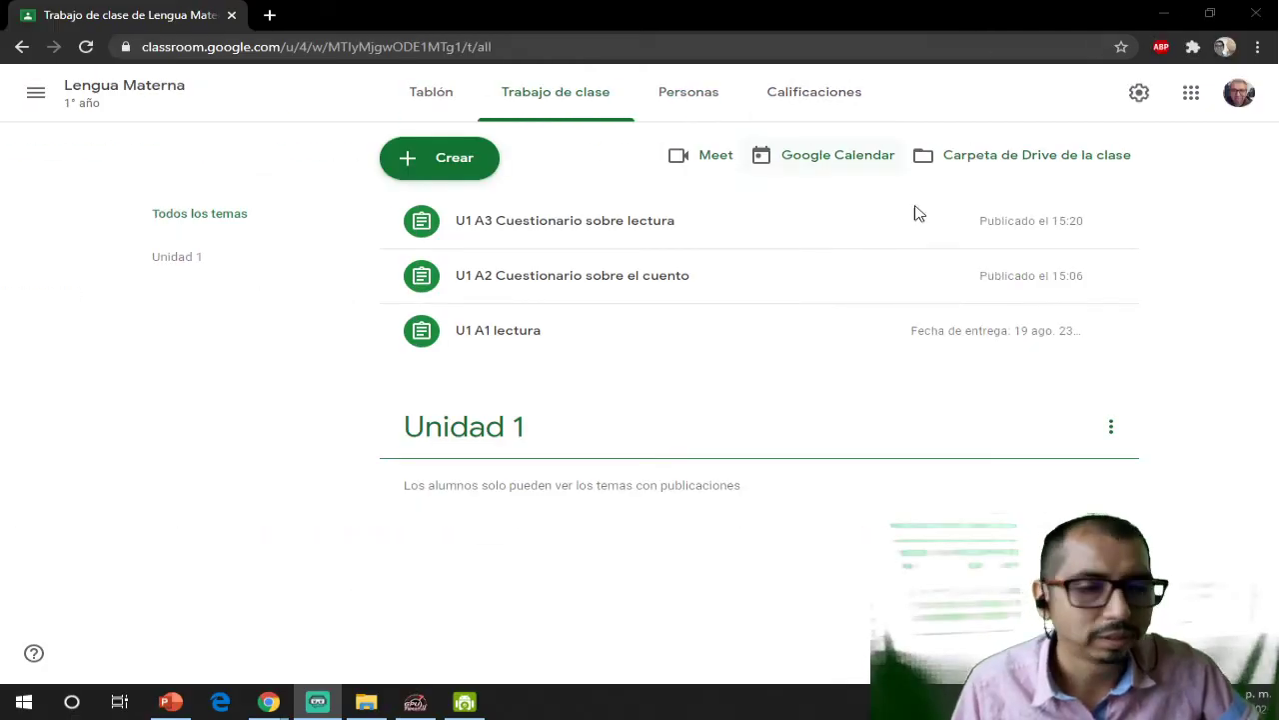
# - In the teacher's view of Lengua Materna, check the gradebook, the classwork list and the enrolled student
pyautogui.click(656, 381)
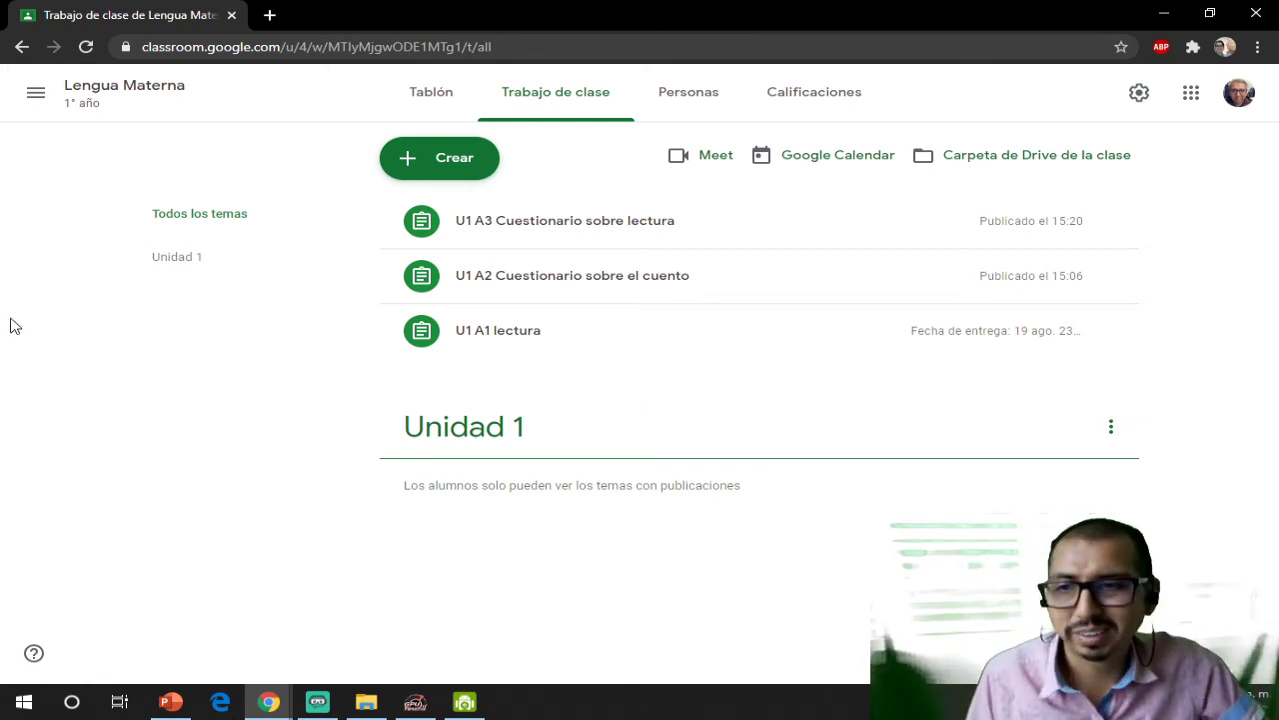
pyautogui.click(704, 90)
pyautogui.click(858, 104)
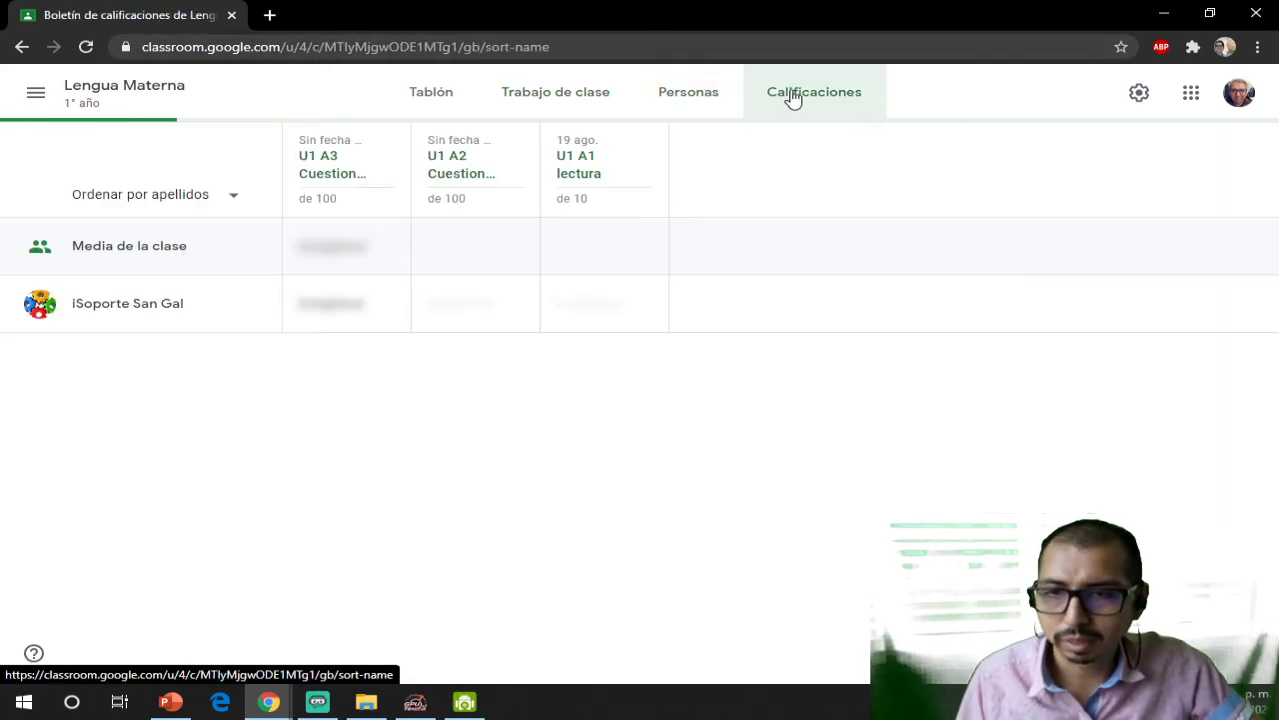
pyautogui.click(533, 94)
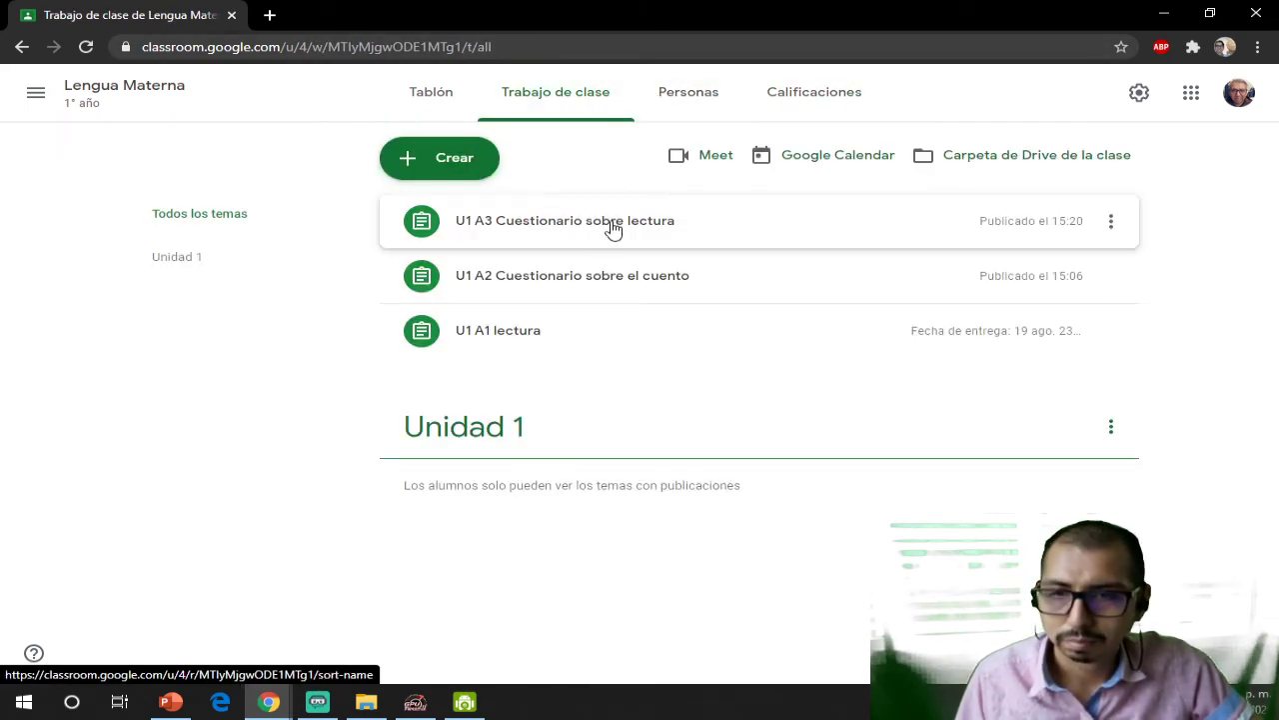
pyautogui.click(700, 95)
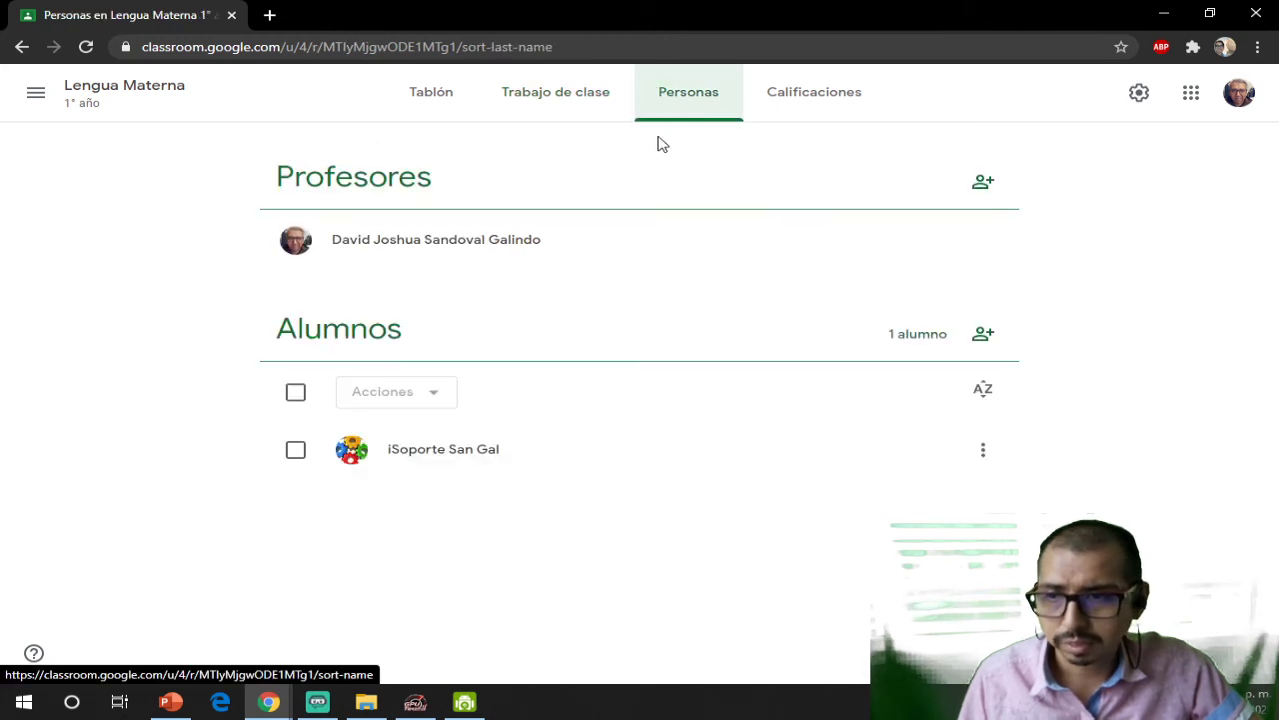
pyautogui.click(456, 450)
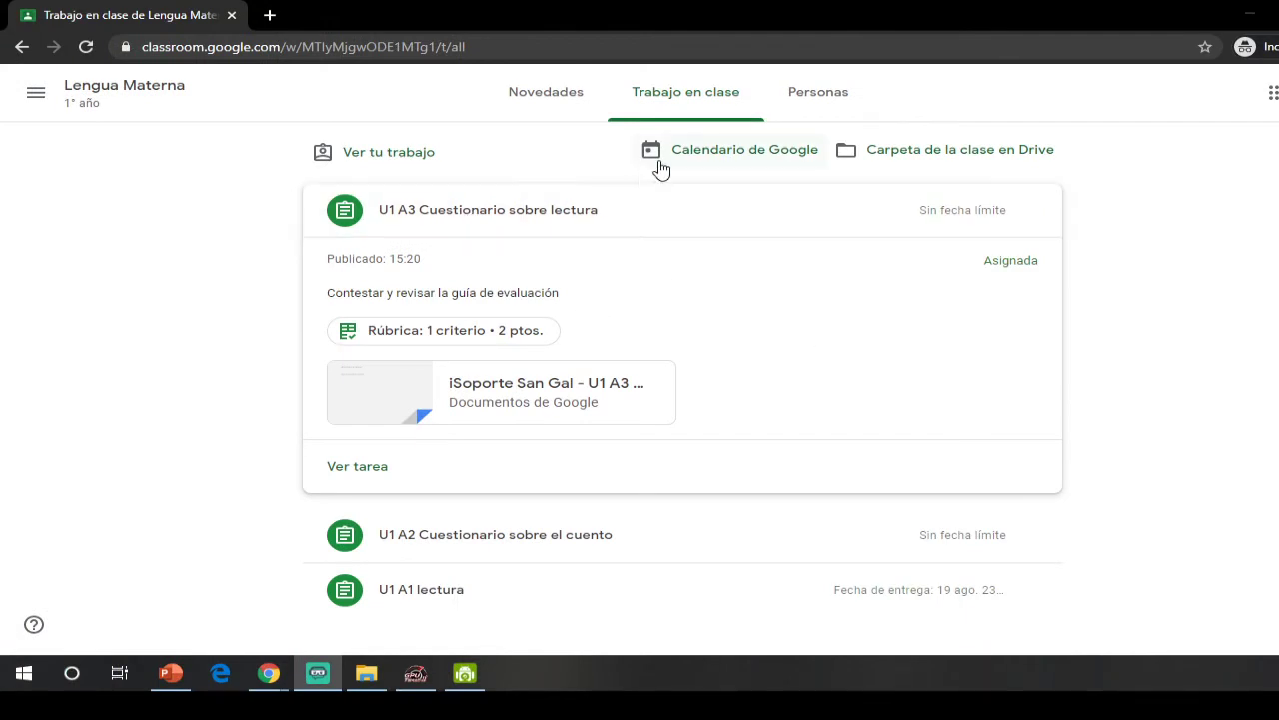
# - From the student's account, open the U1 A3 Cuestionario sobre lectura task, check the answered document, and turn it in
pyautogui.click(342, 470)
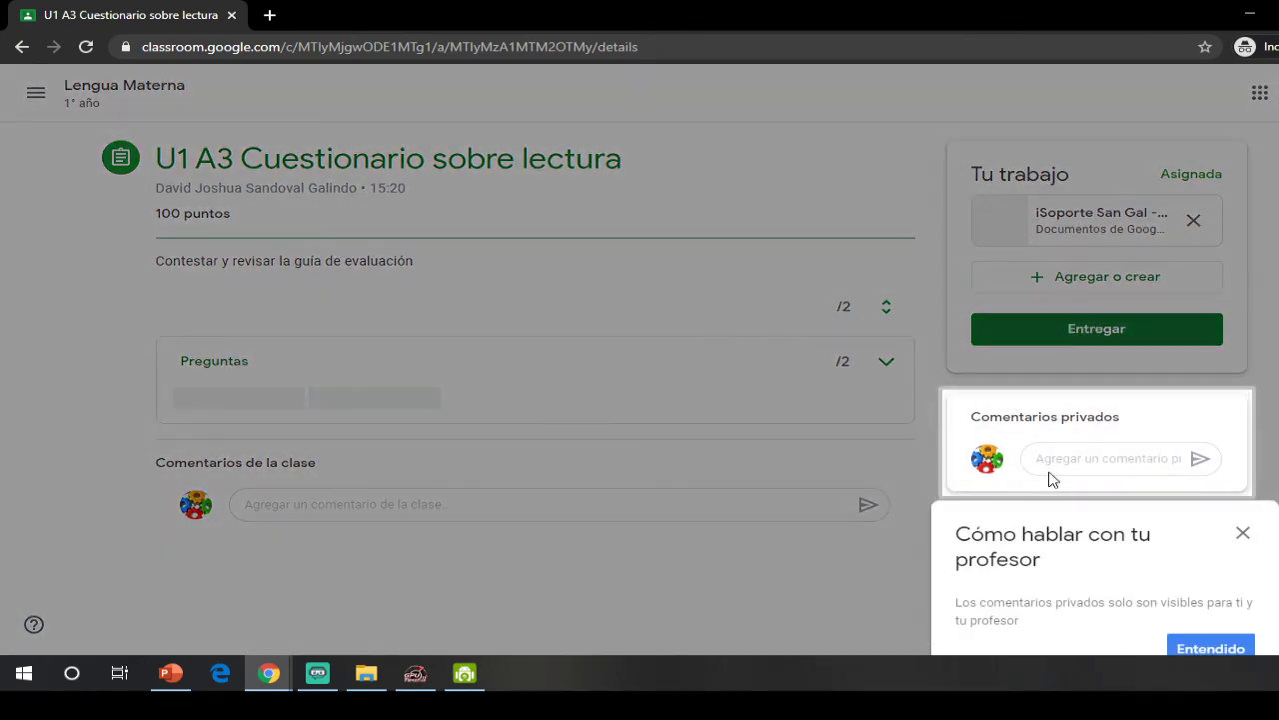
pyautogui.click(1243, 532)
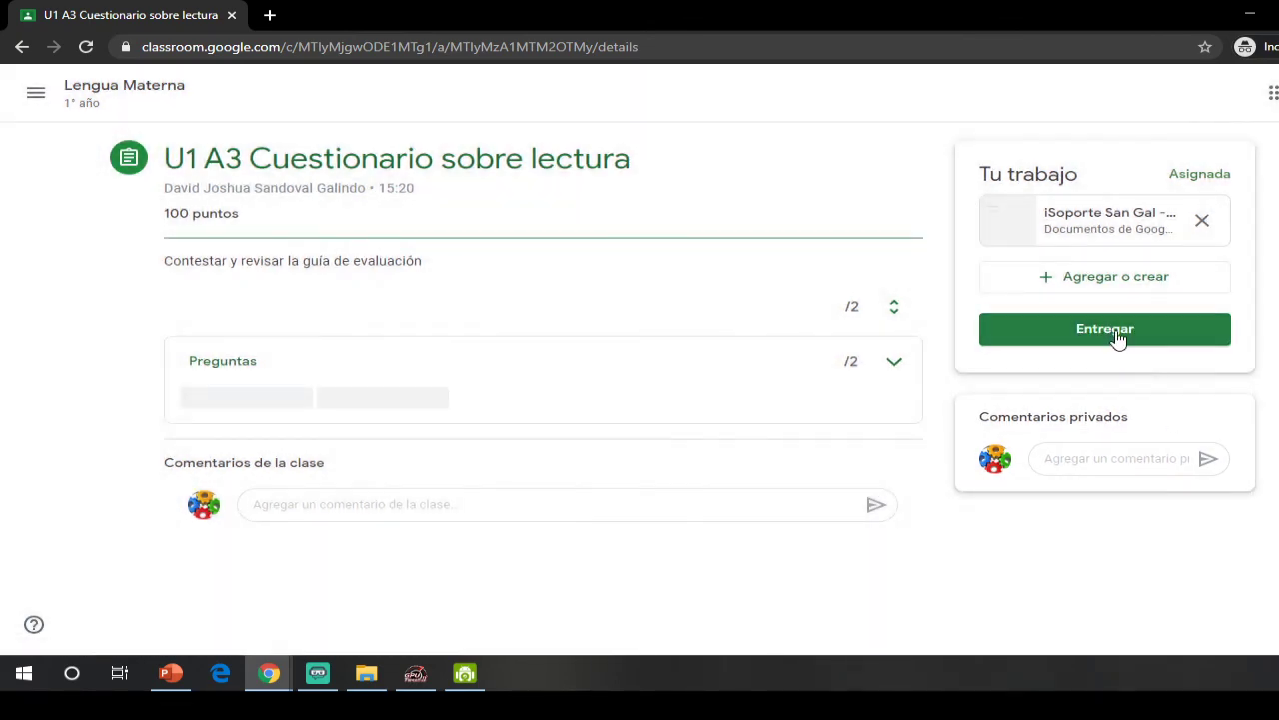
pyautogui.click(1063, 224)
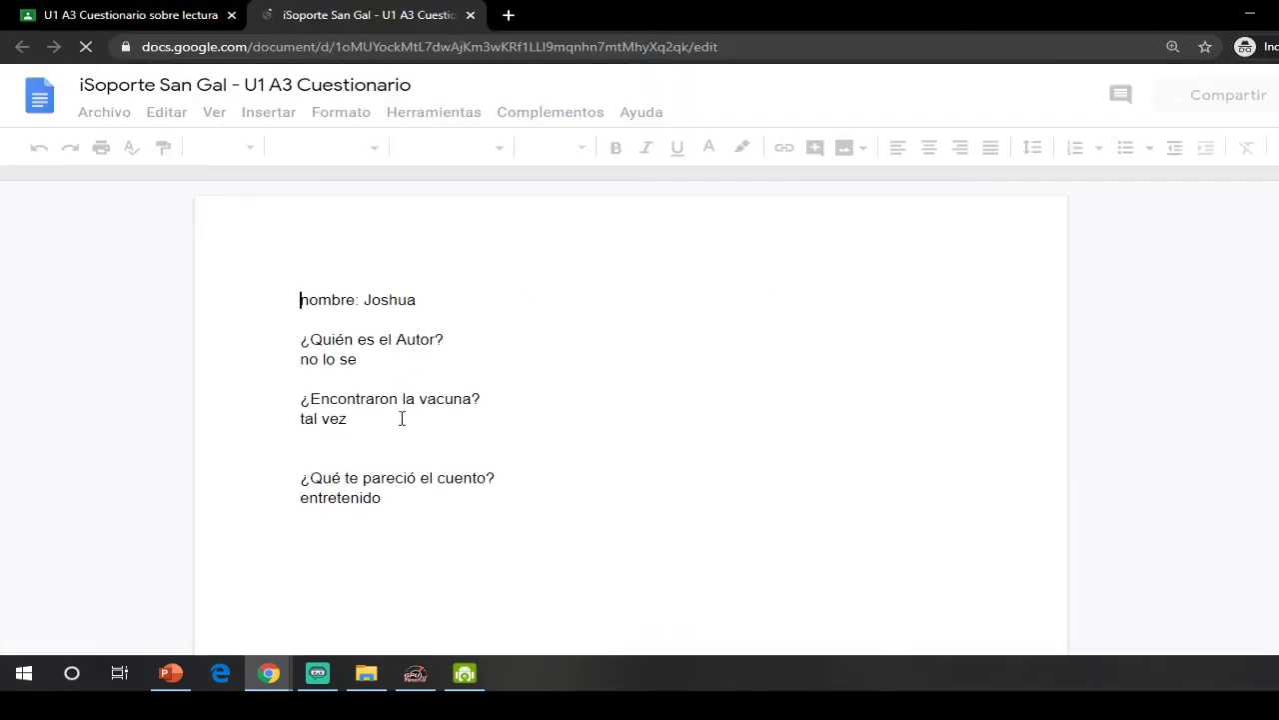
pyautogui.click(470, 15)
pyautogui.click(1056, 337)
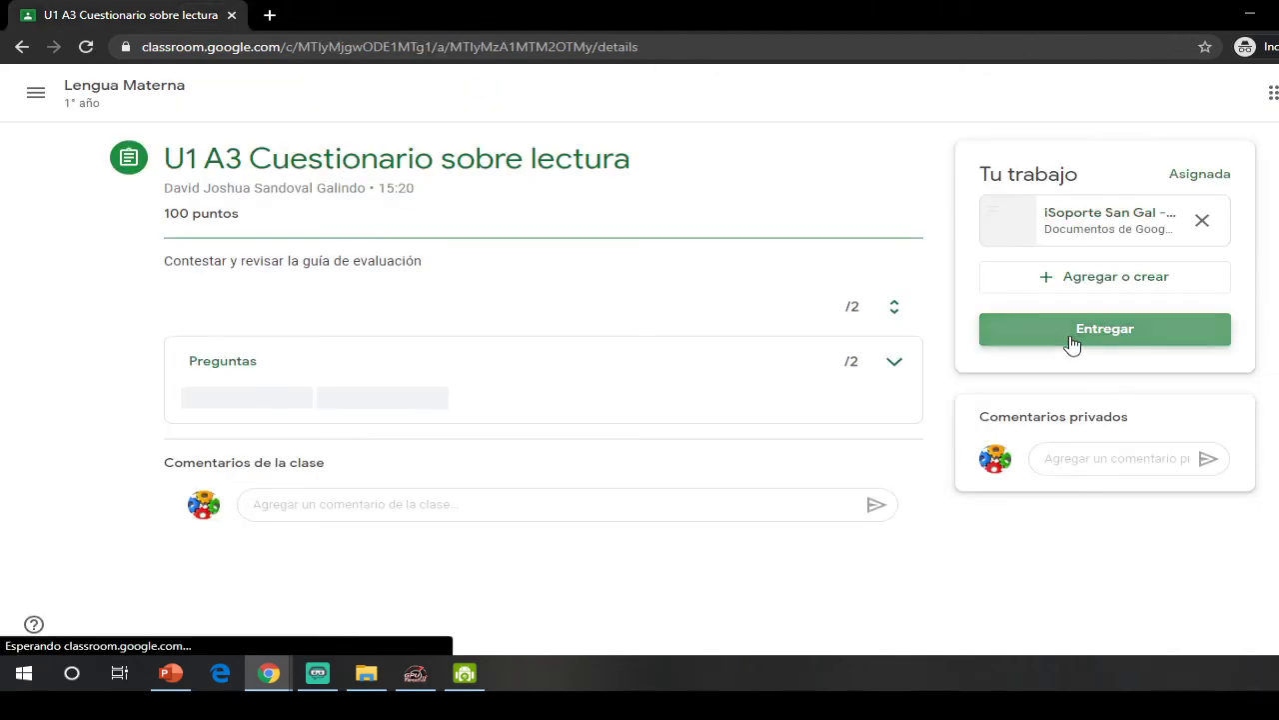
pyautogui.click(897, 437)
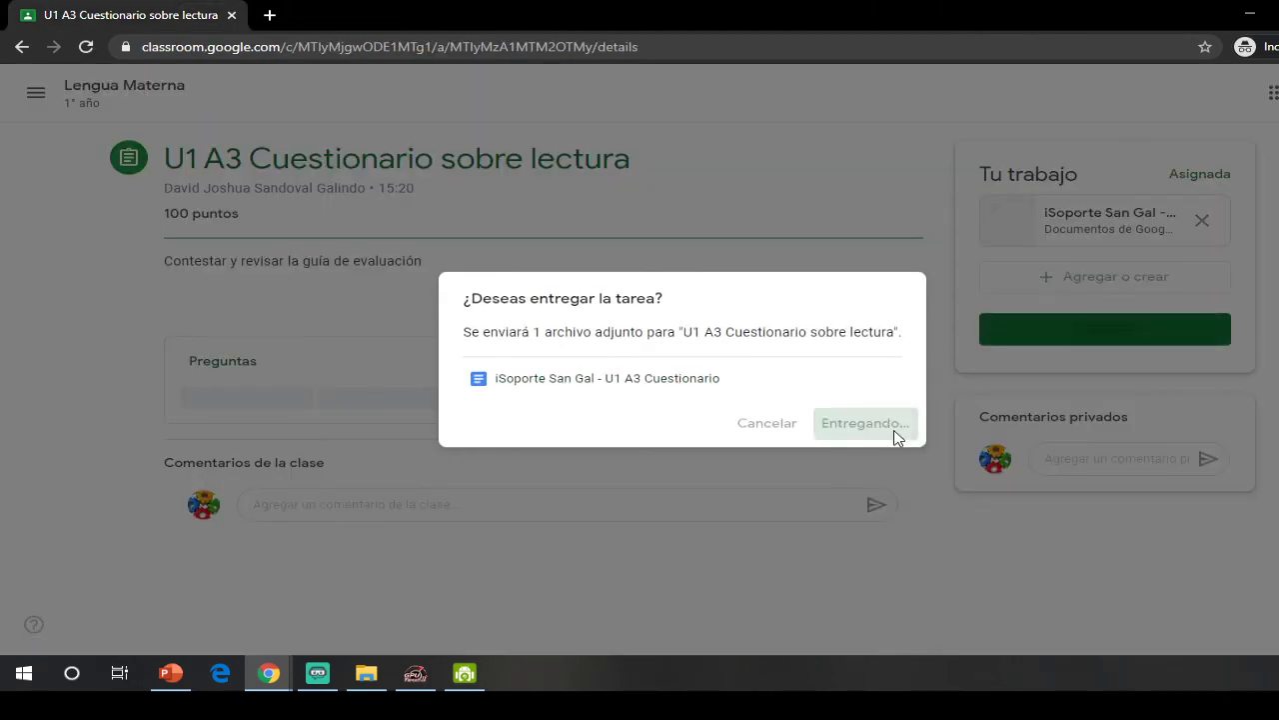